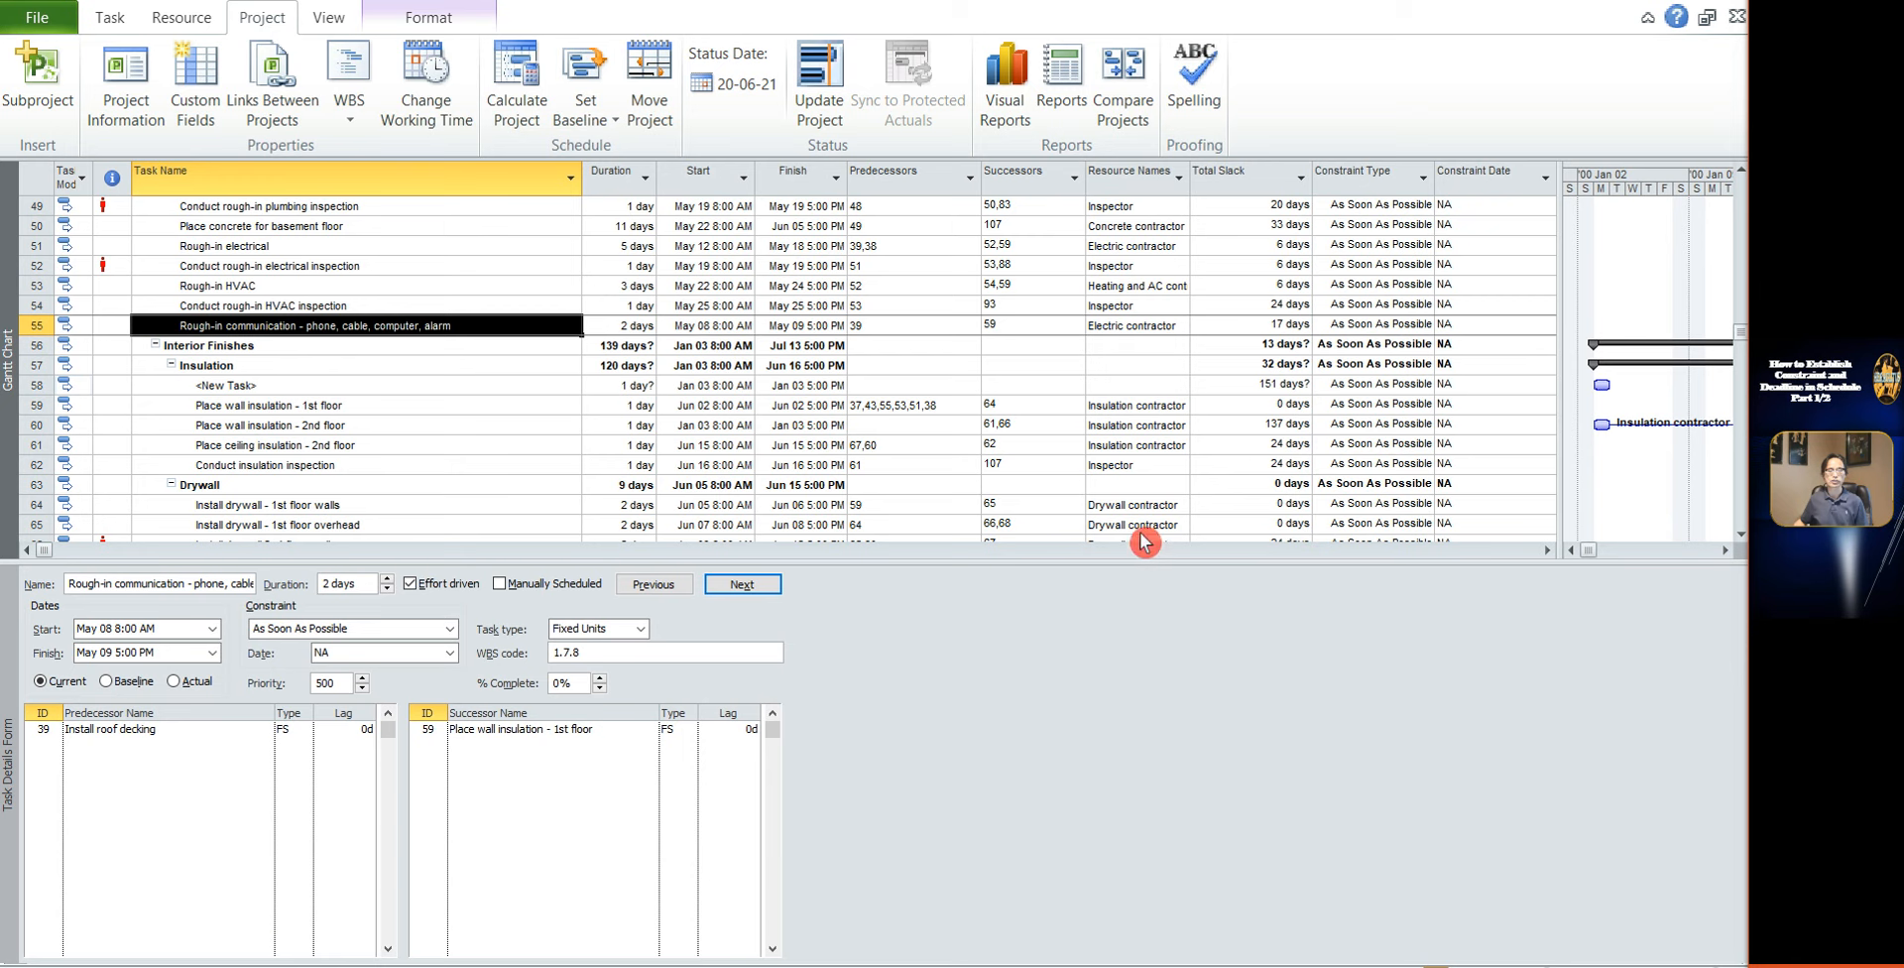
# Rename the new task under the Insulation summary as "Delivery of insulation"
pyautogui.click(300, 389)
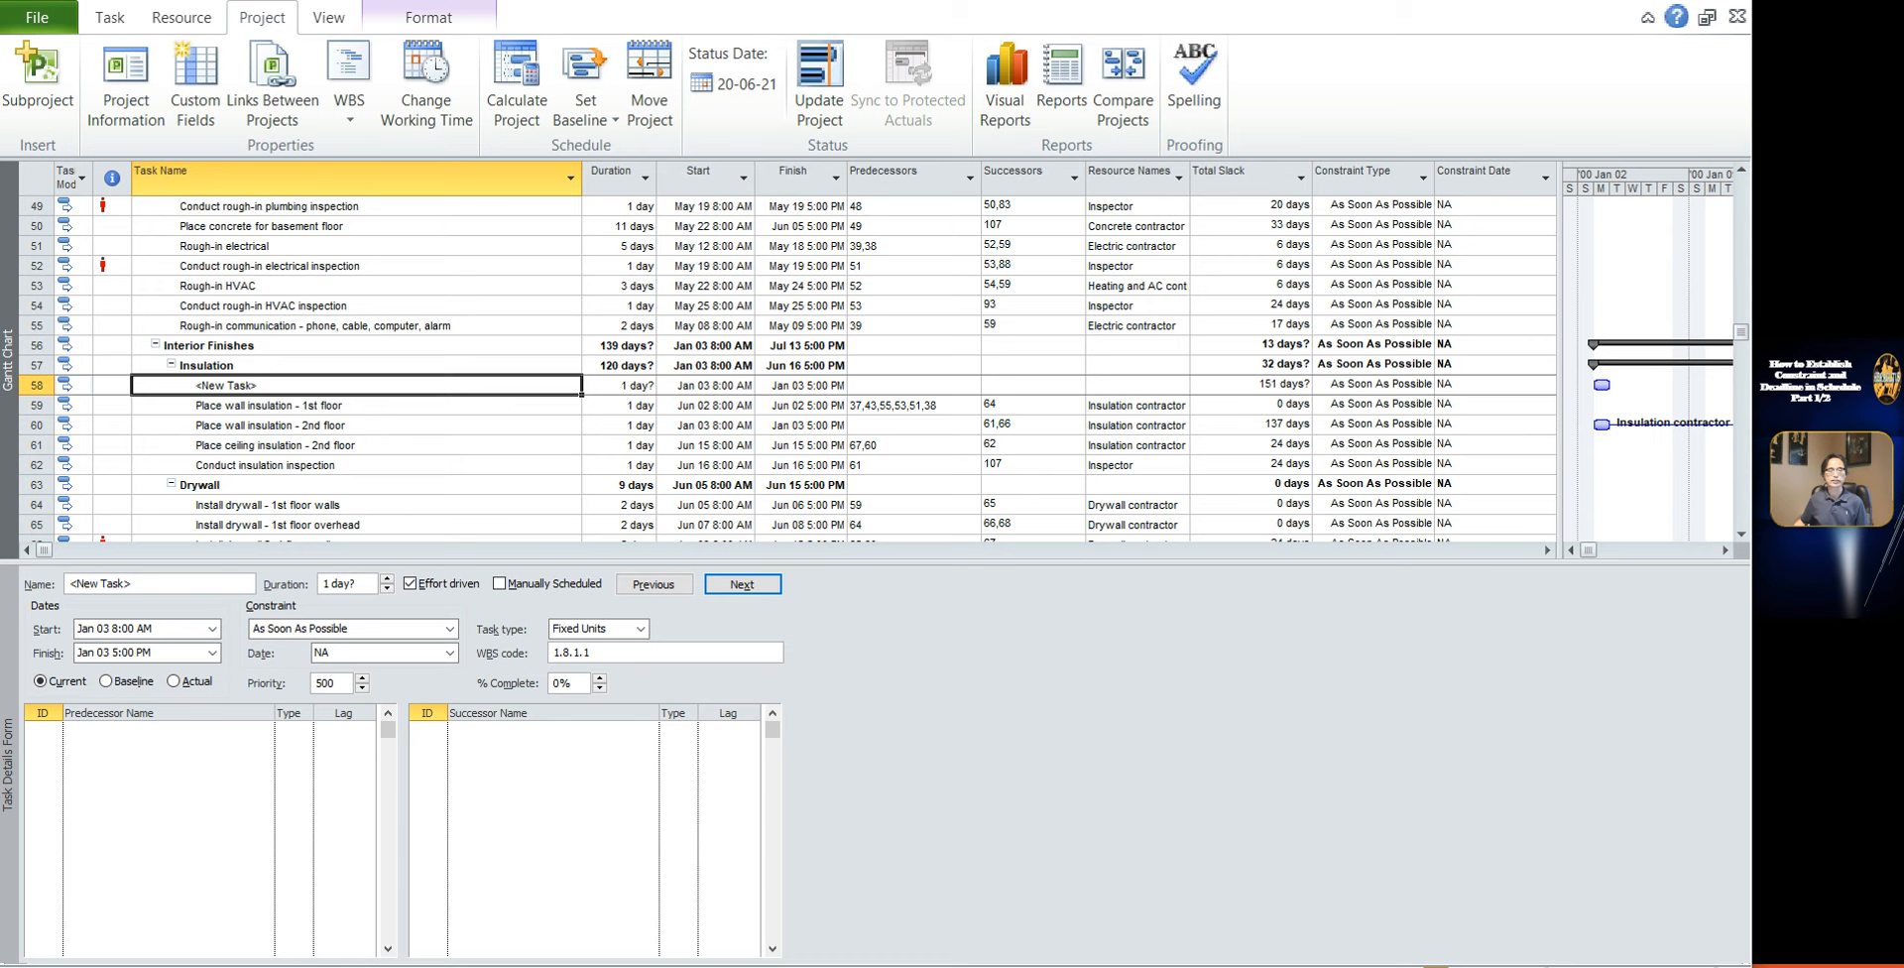
pyautogui.click(514, 480)
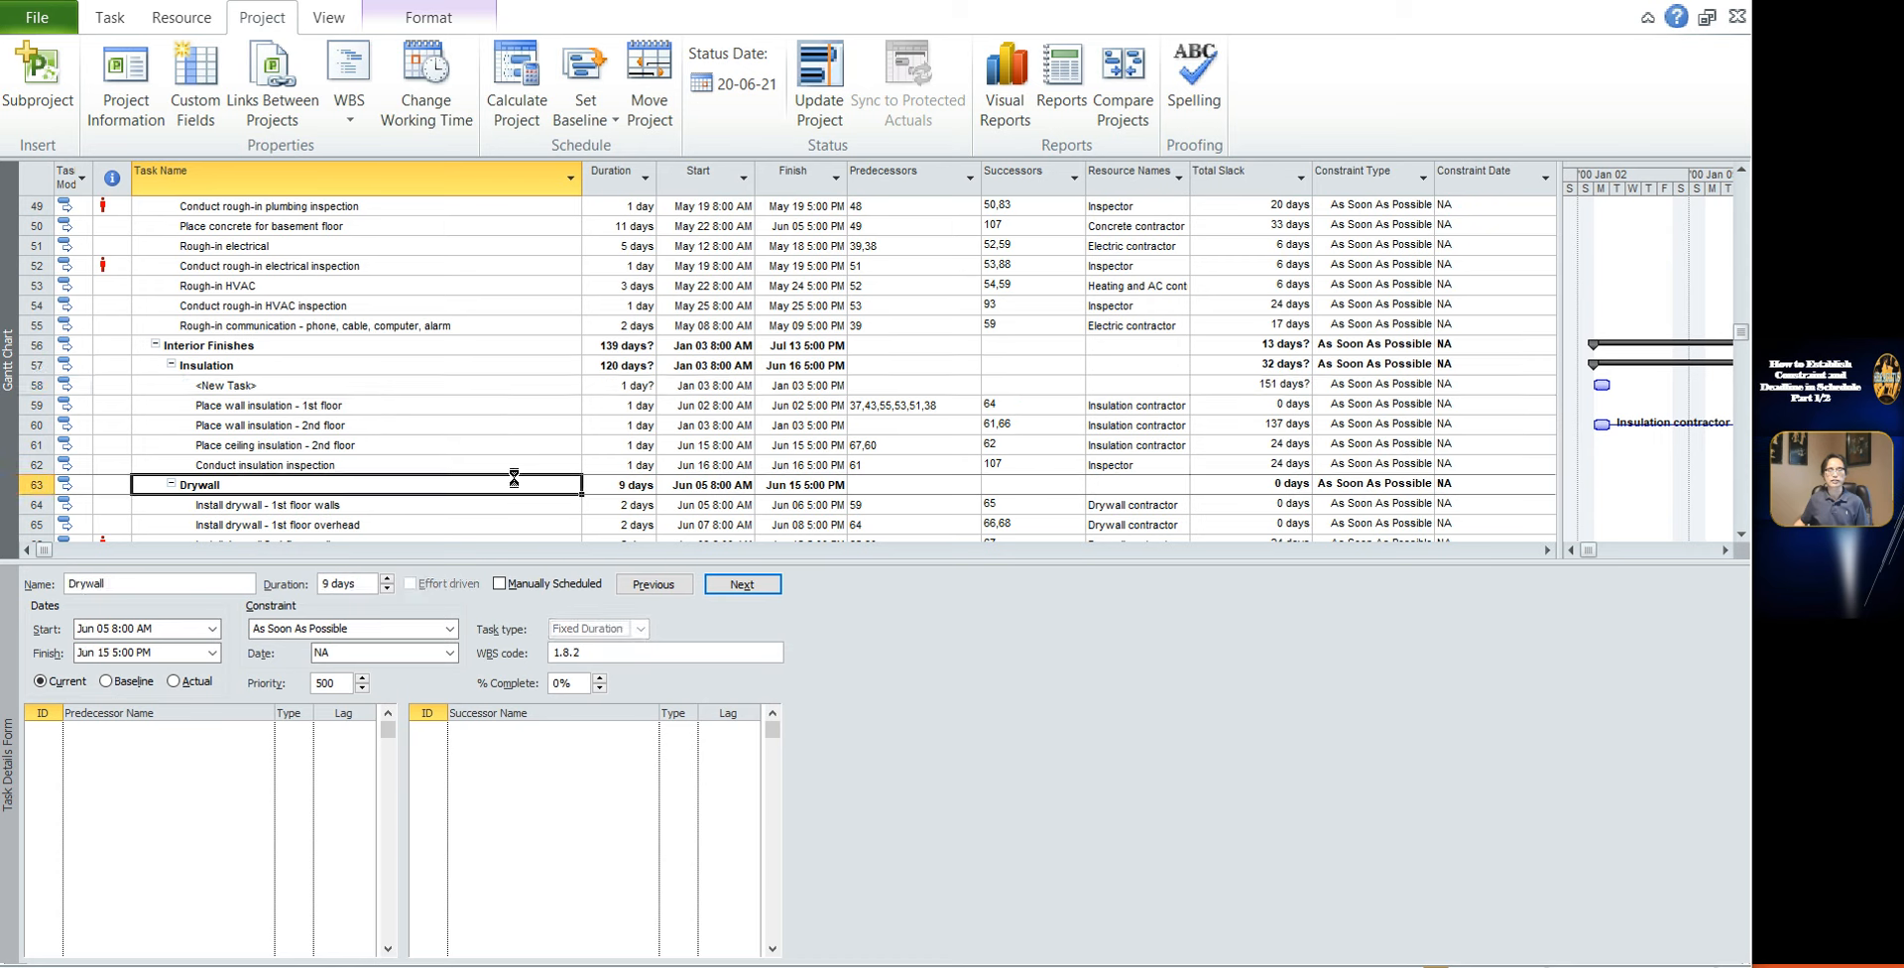
pyautogui.click(279, 384)
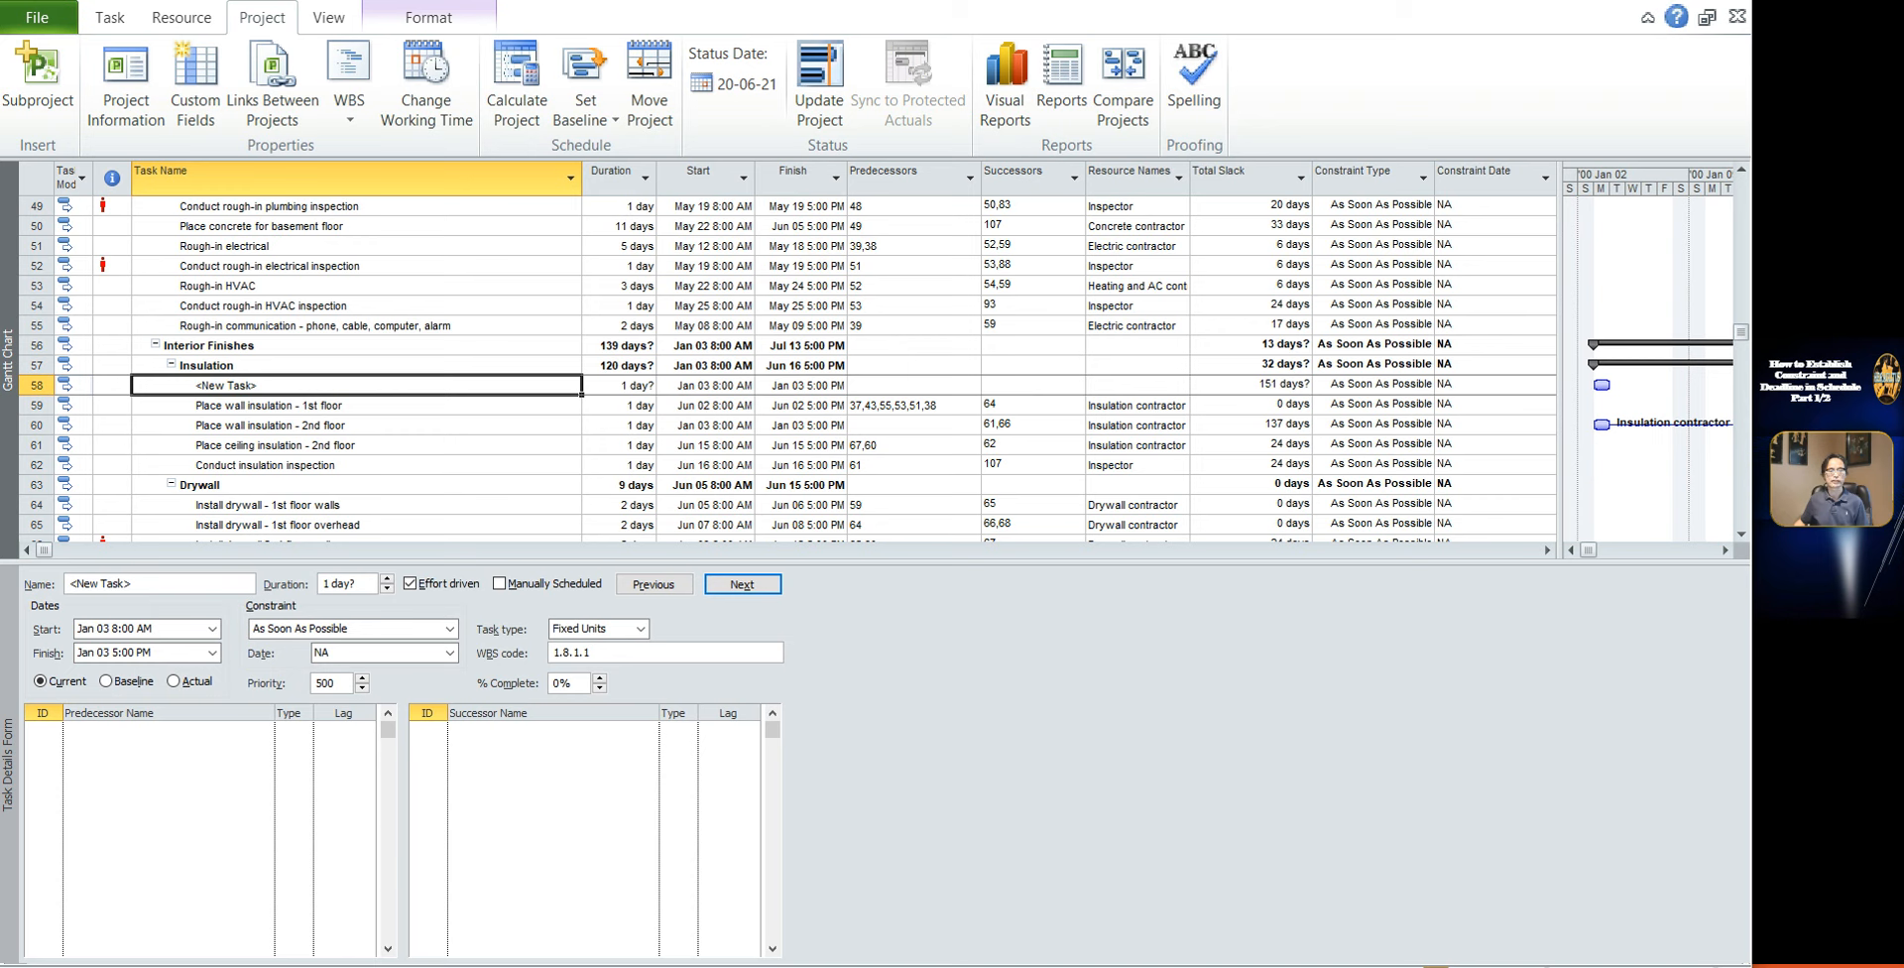
pyautogui.click(226, 386)
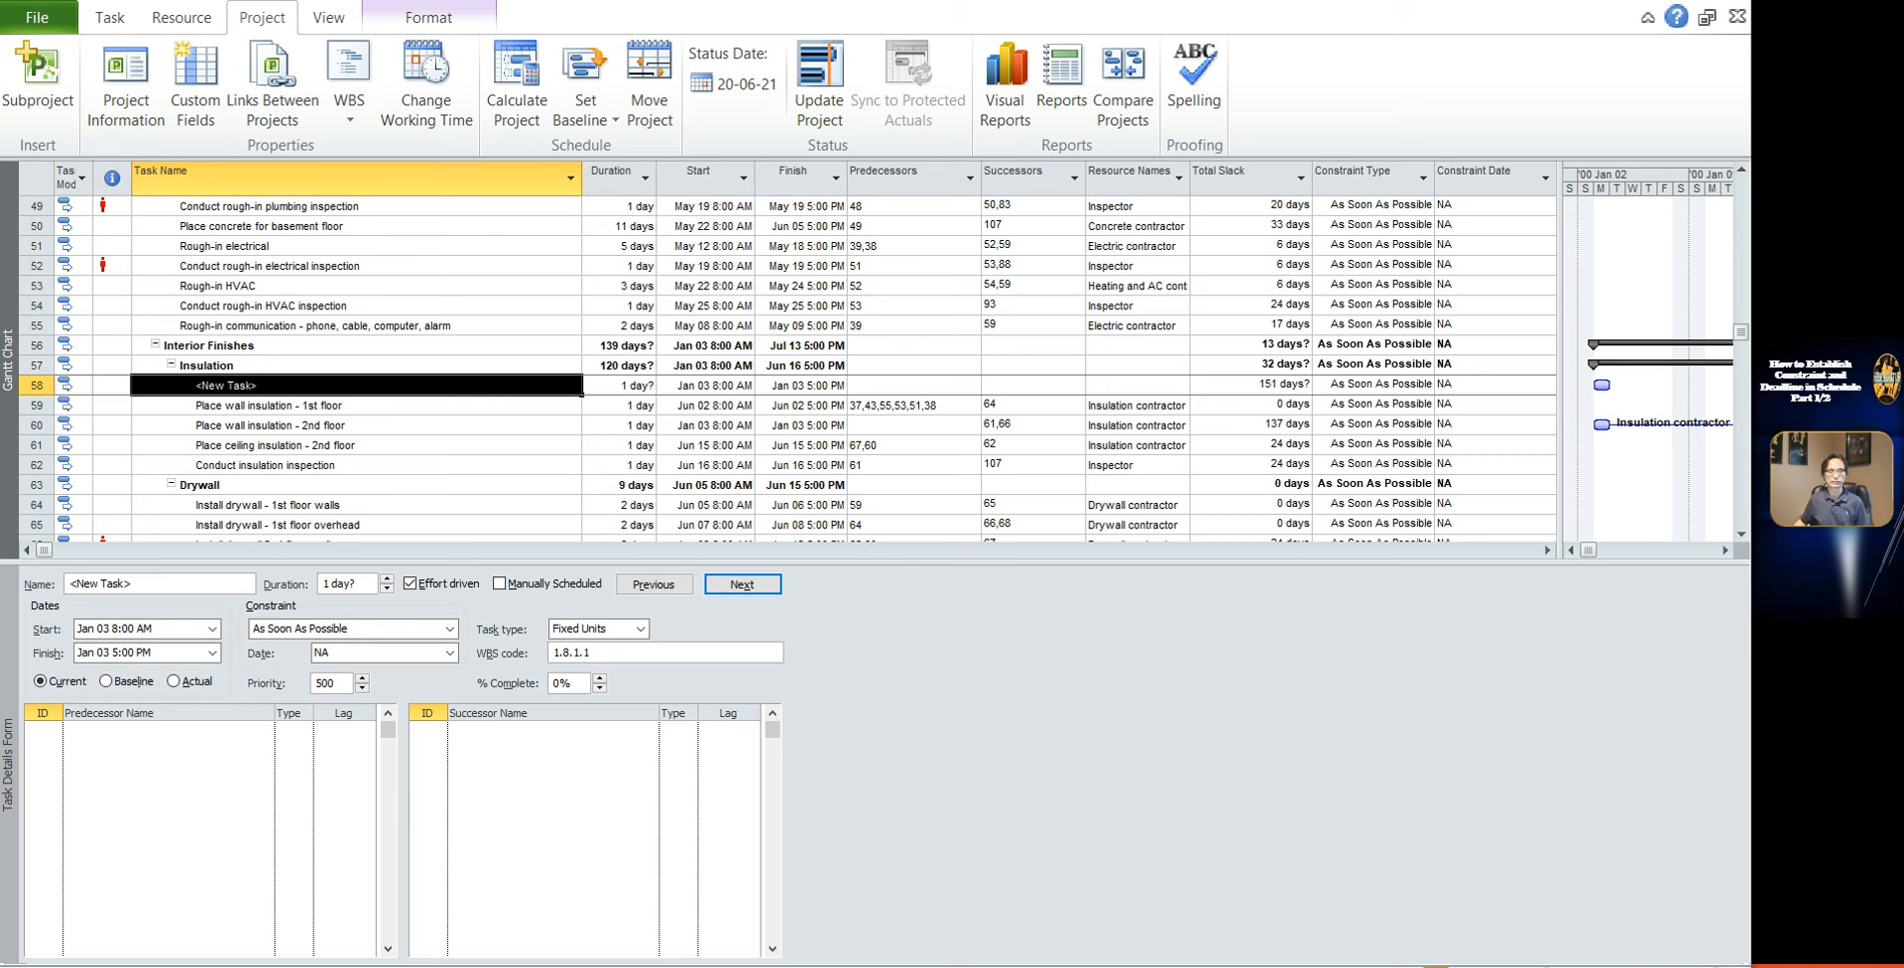
pyautogui.click(372, 384)
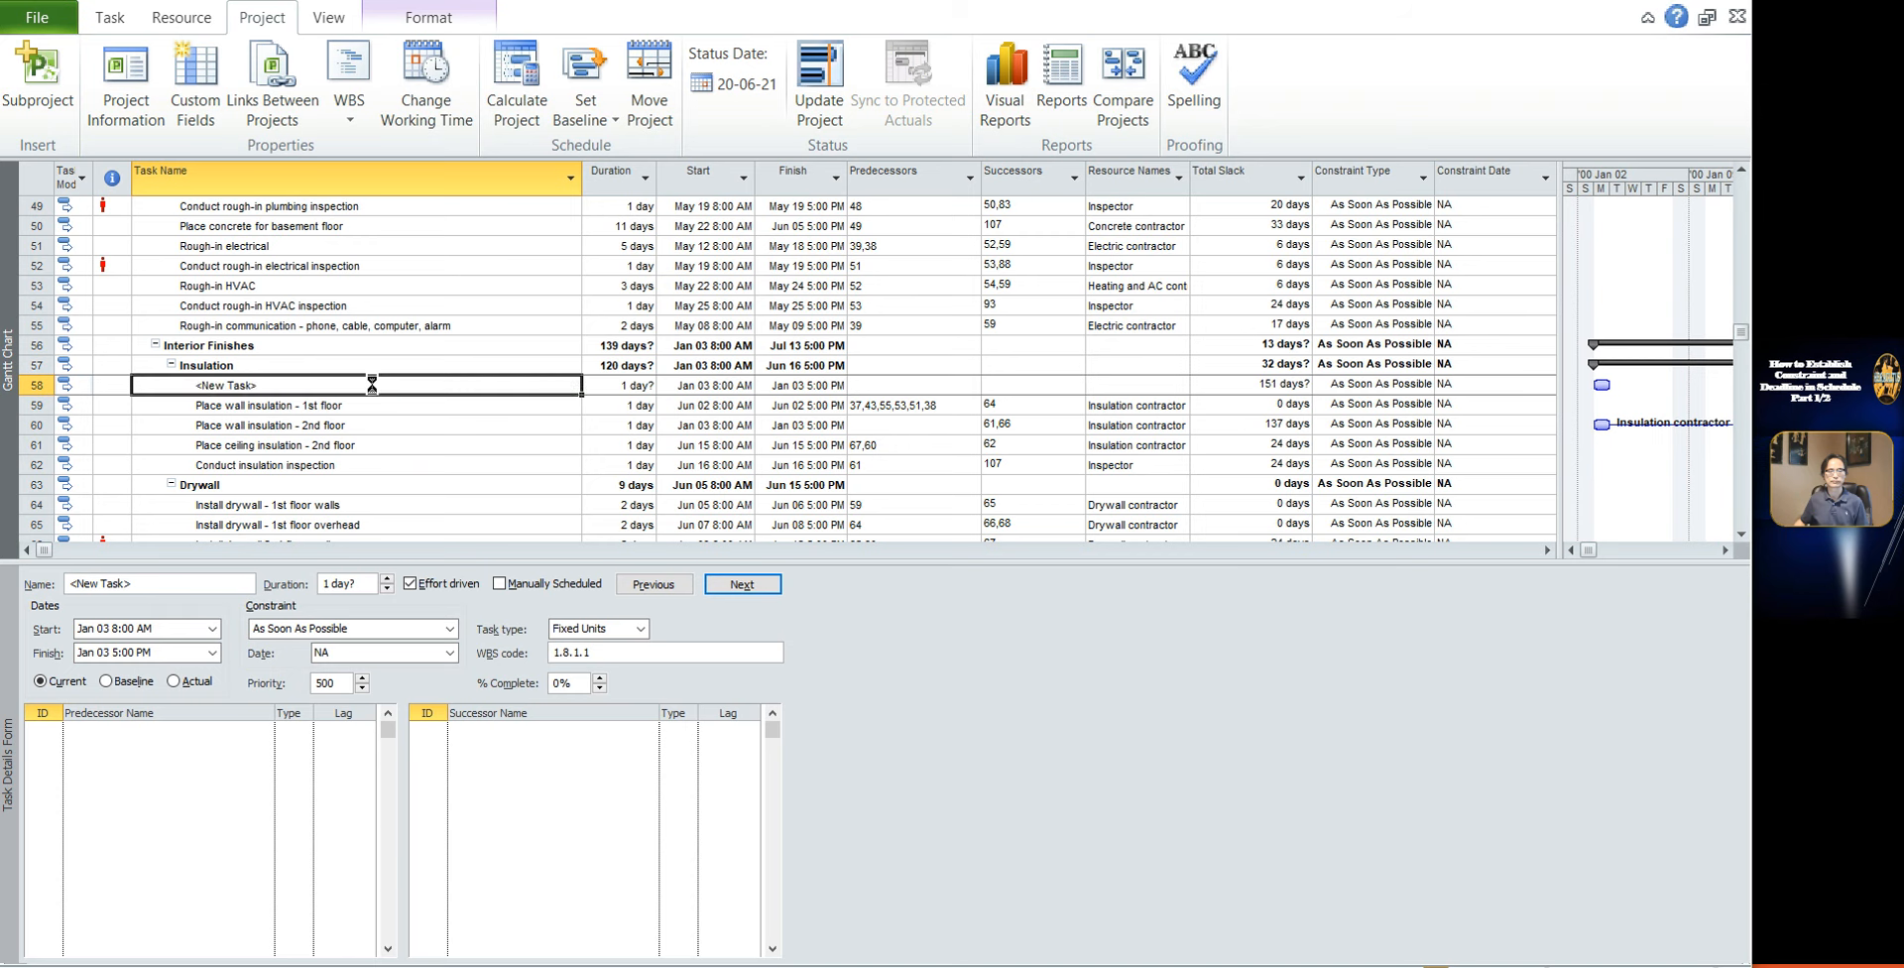
pyautogui.write('Delivery of insulation')
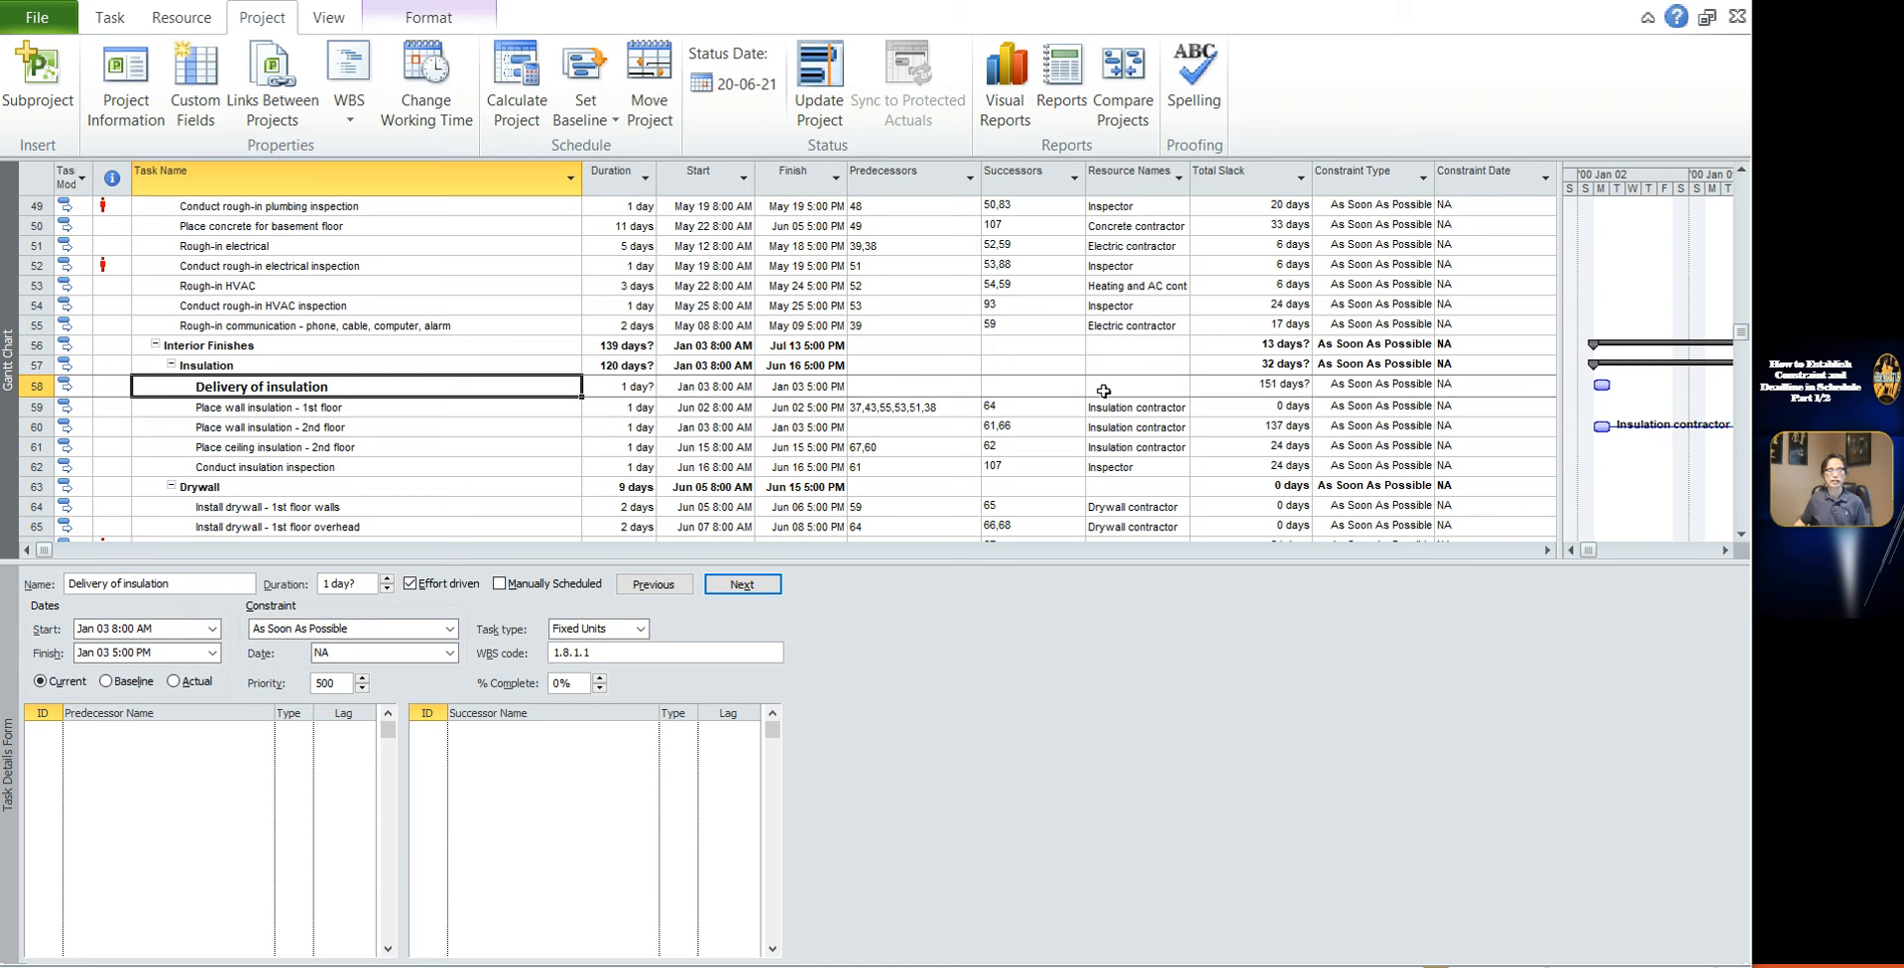
# Set the constraint type of the Delivery of insulation task to As Late As Possible
pyautogui.click(1350, 383)
pyautogui.click(1425, 391)
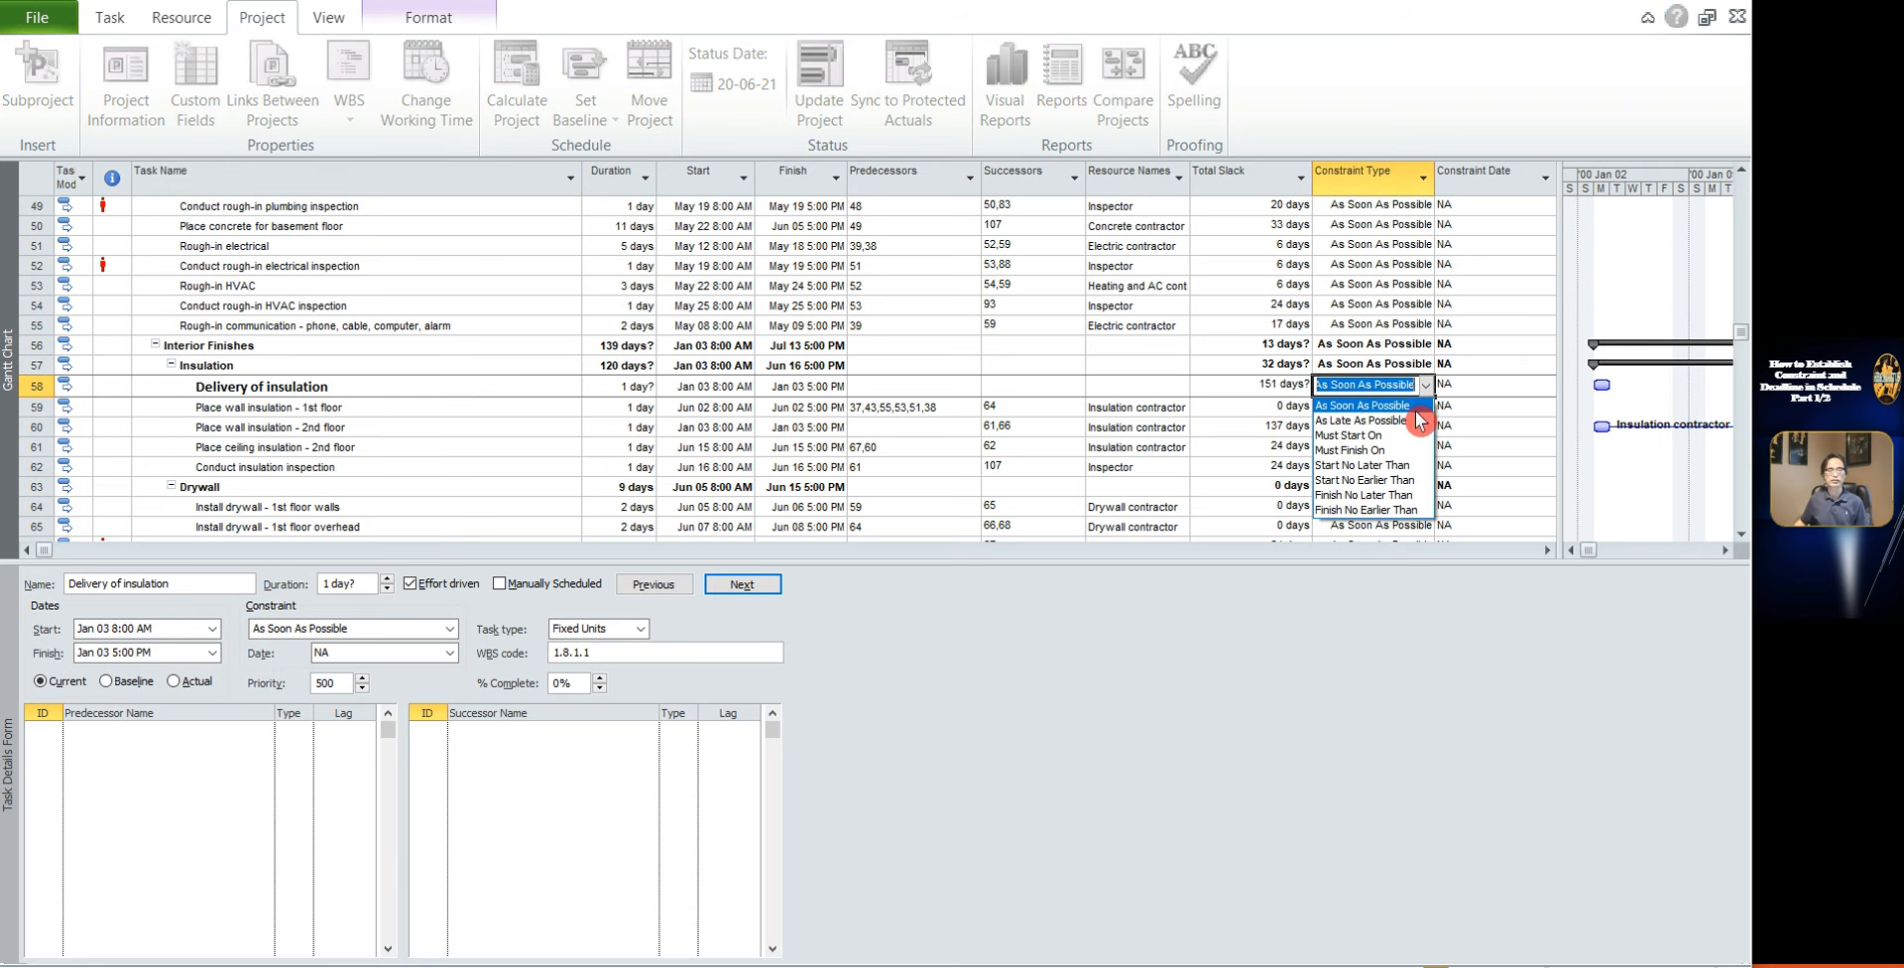
pyautogui.click(1406, 420)
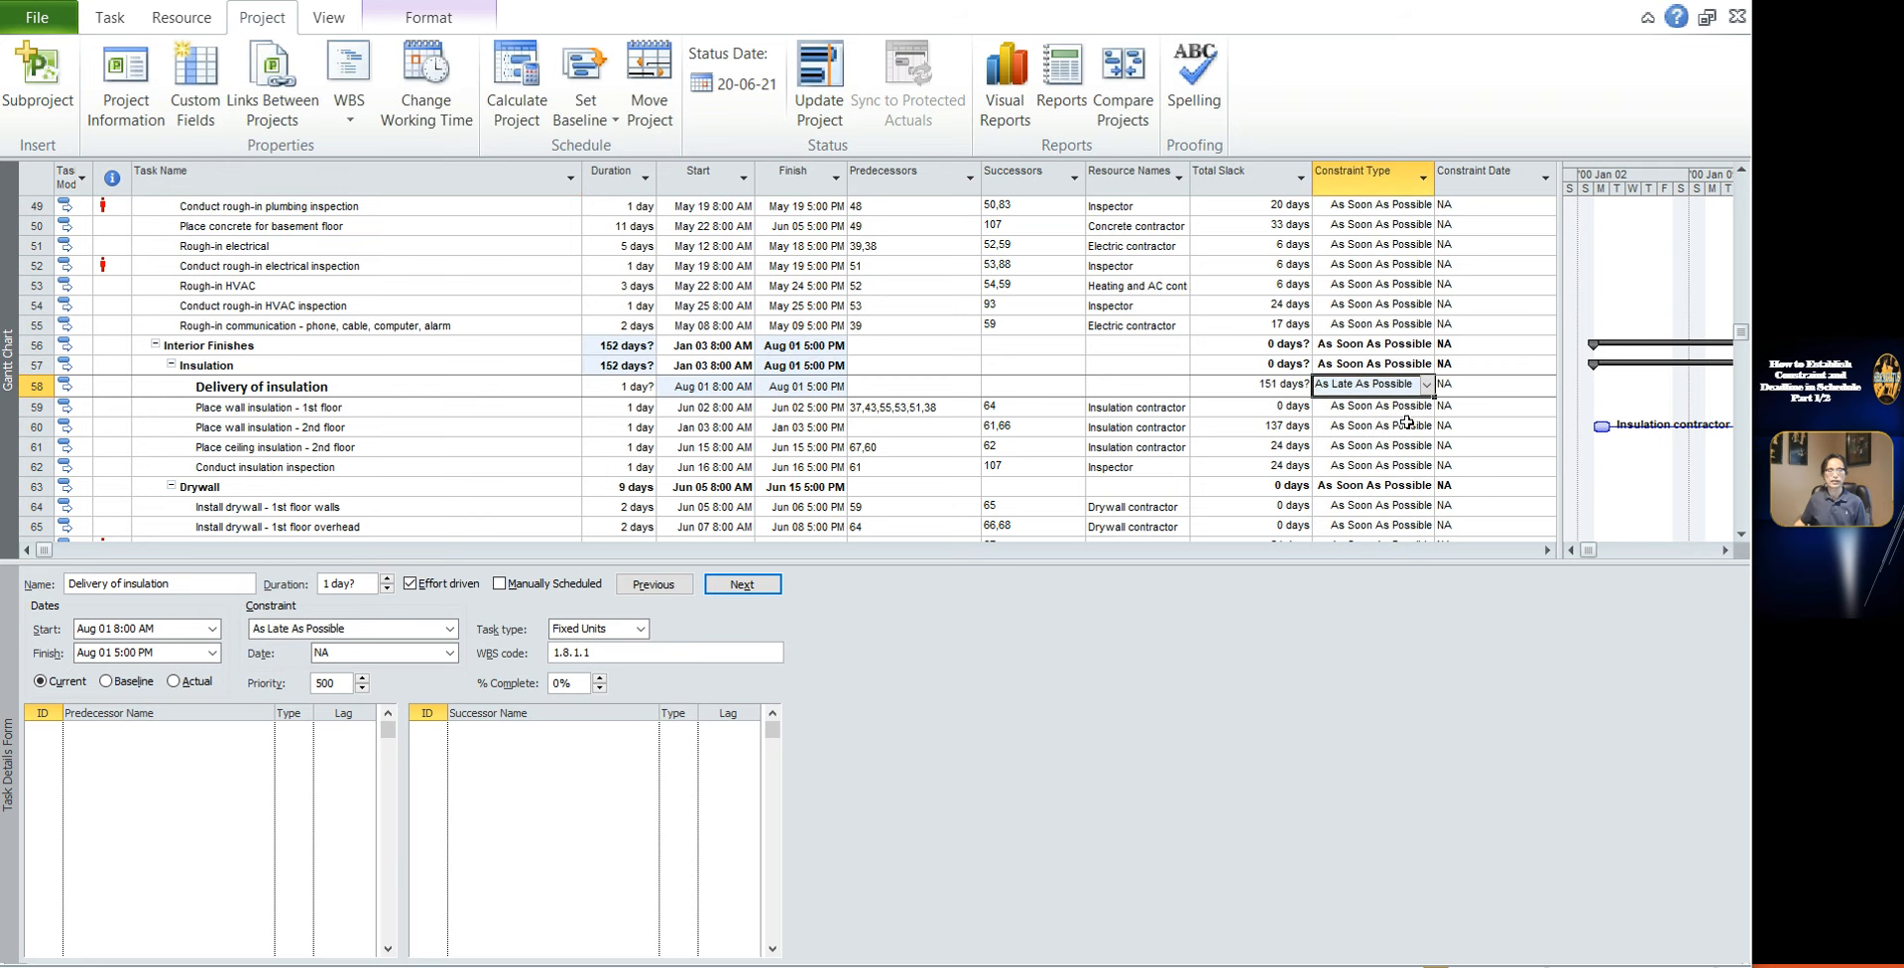
pyautogui.click(36, 386)
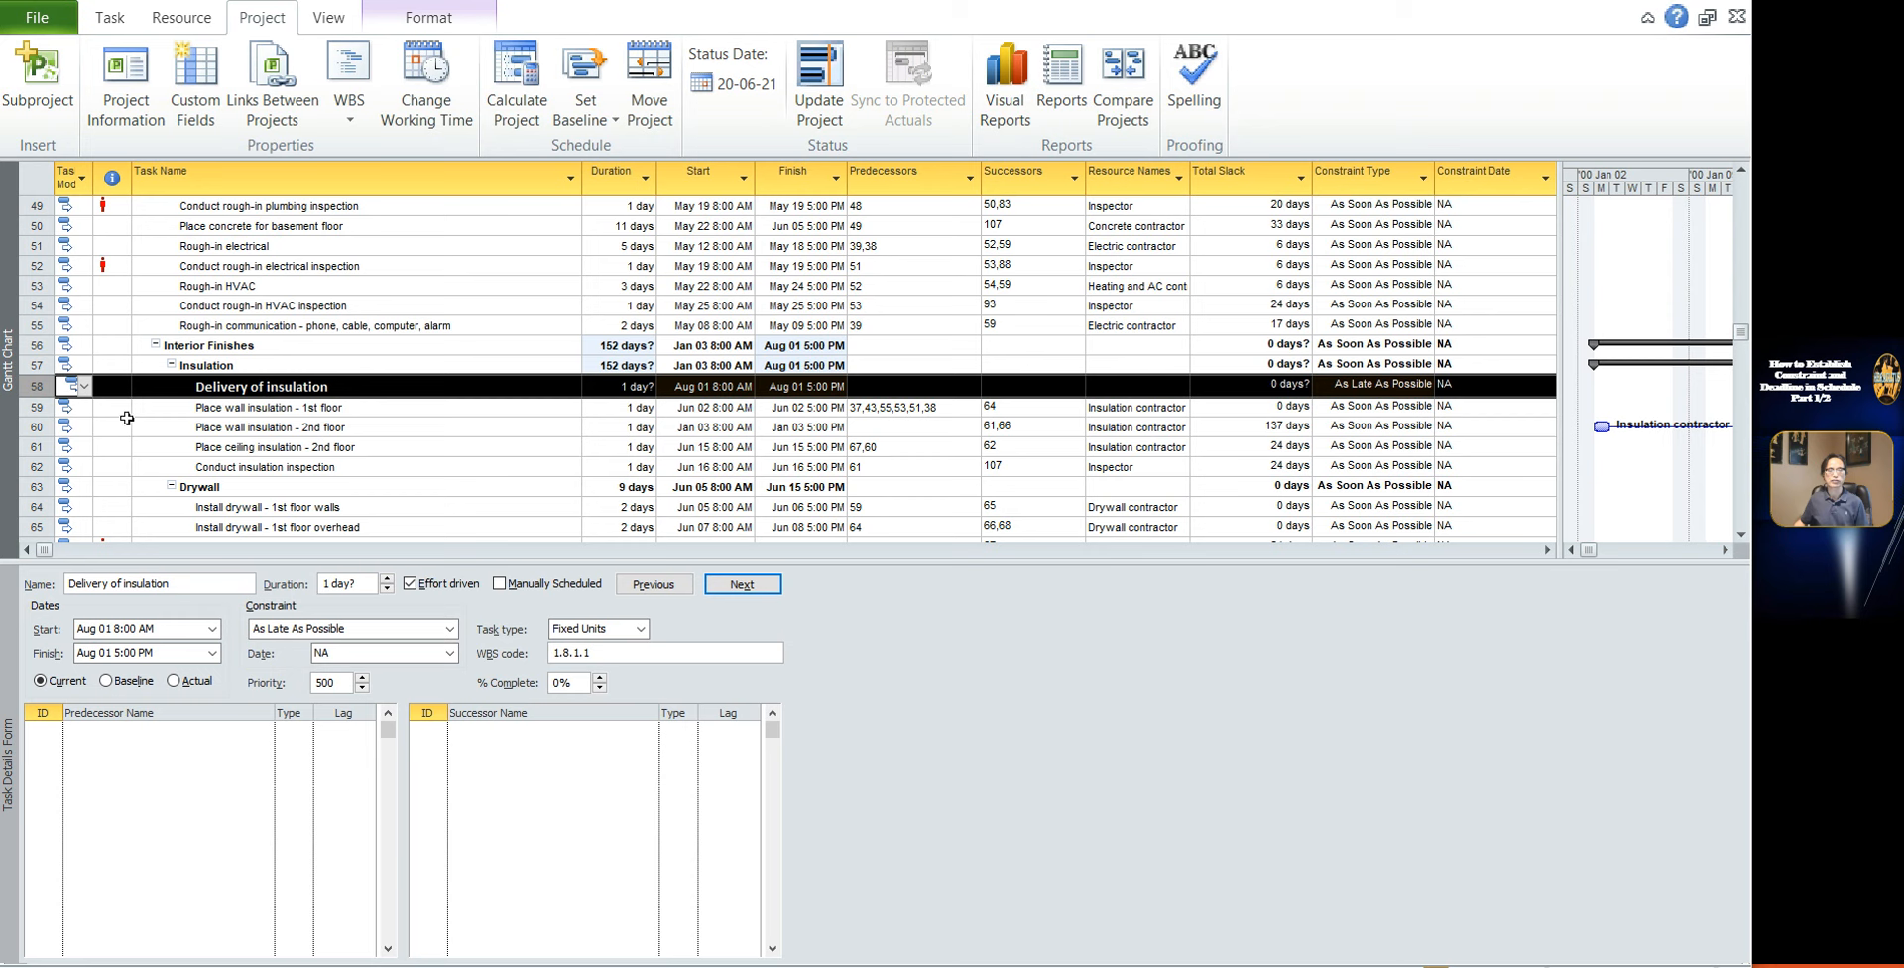
pyautogui.click(38, 408)
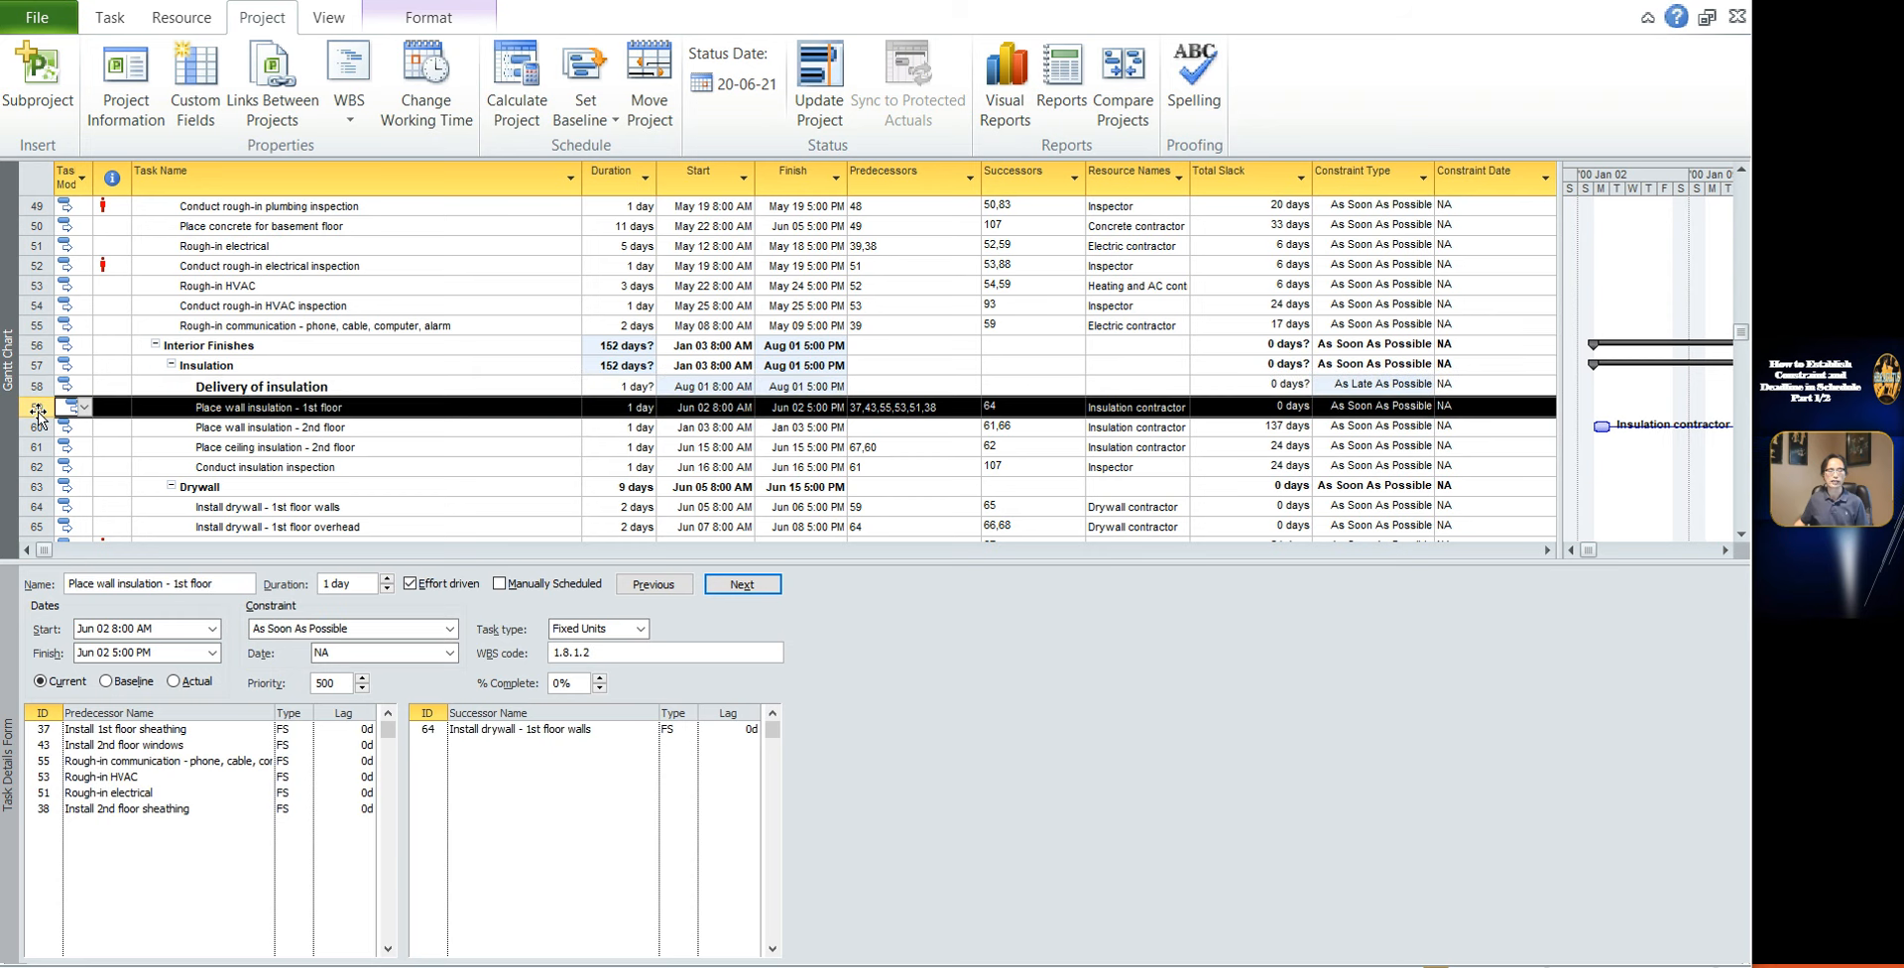
# Add task 59, Place wall insulation - 1st floor, as the successor of the Delivery of insulation task
pyautogui.click(1237, 384)
pyautogui.click(1380, 387)
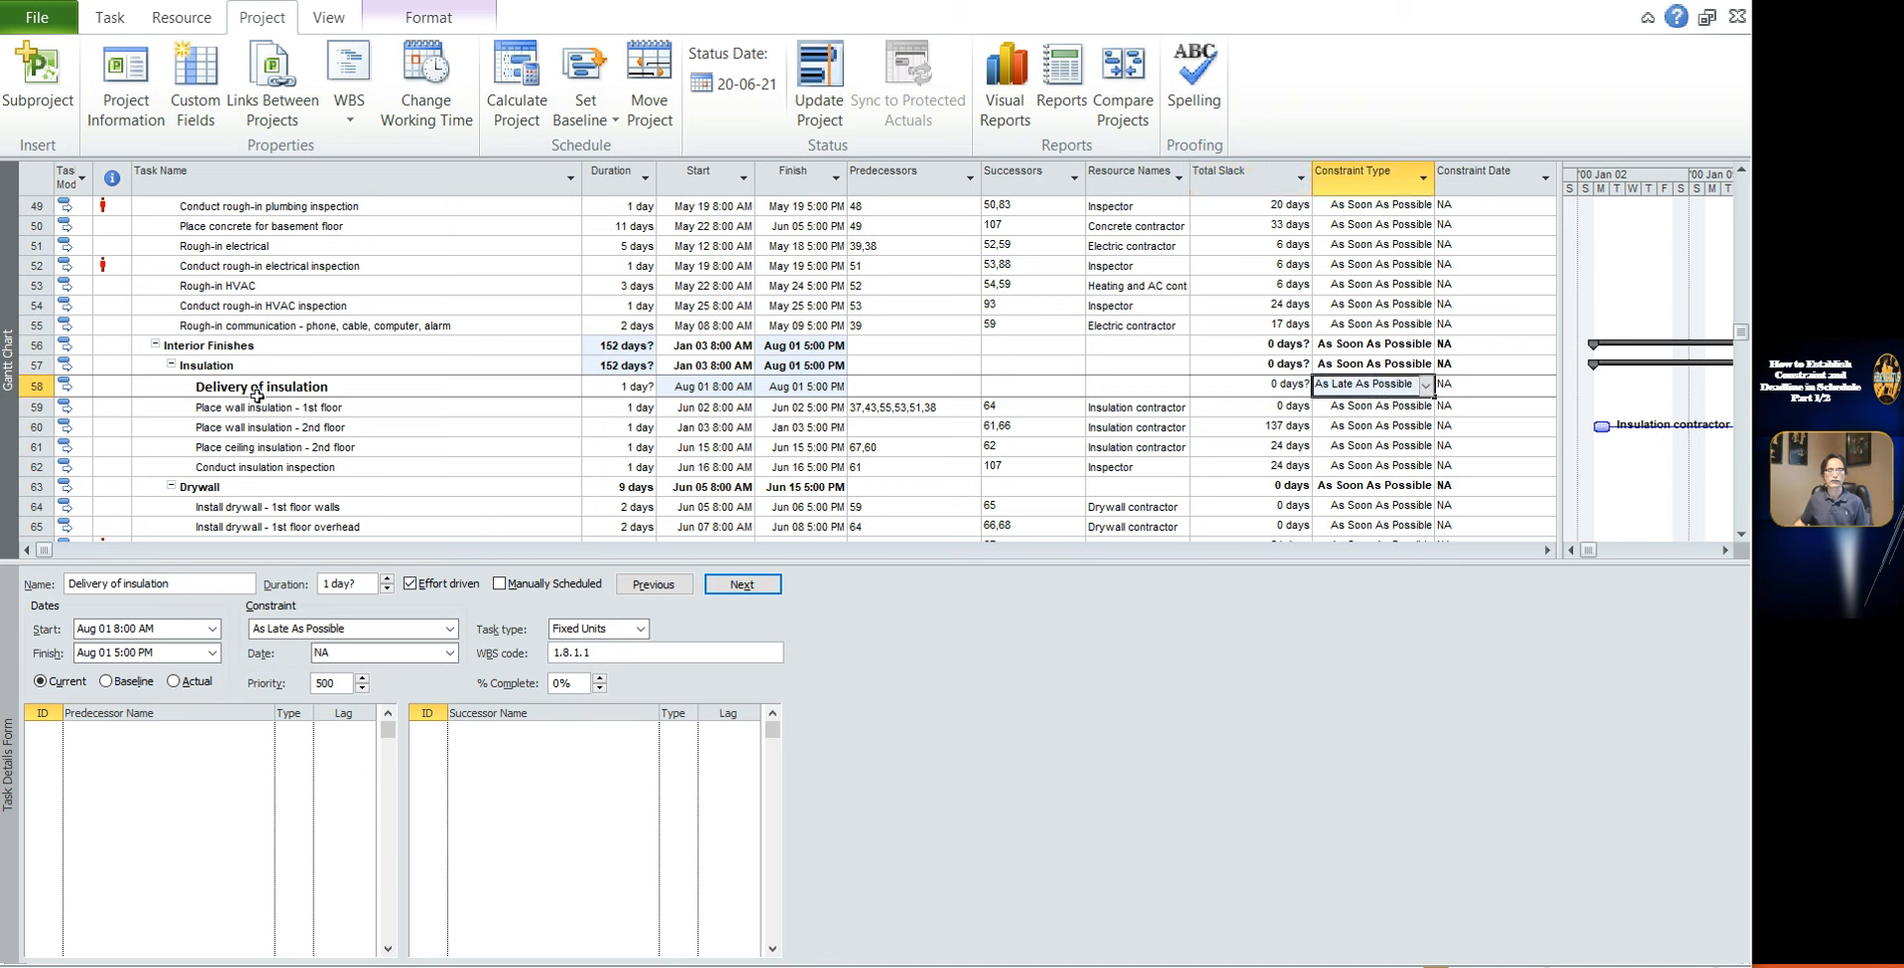
pyautogui.click(423, 742)
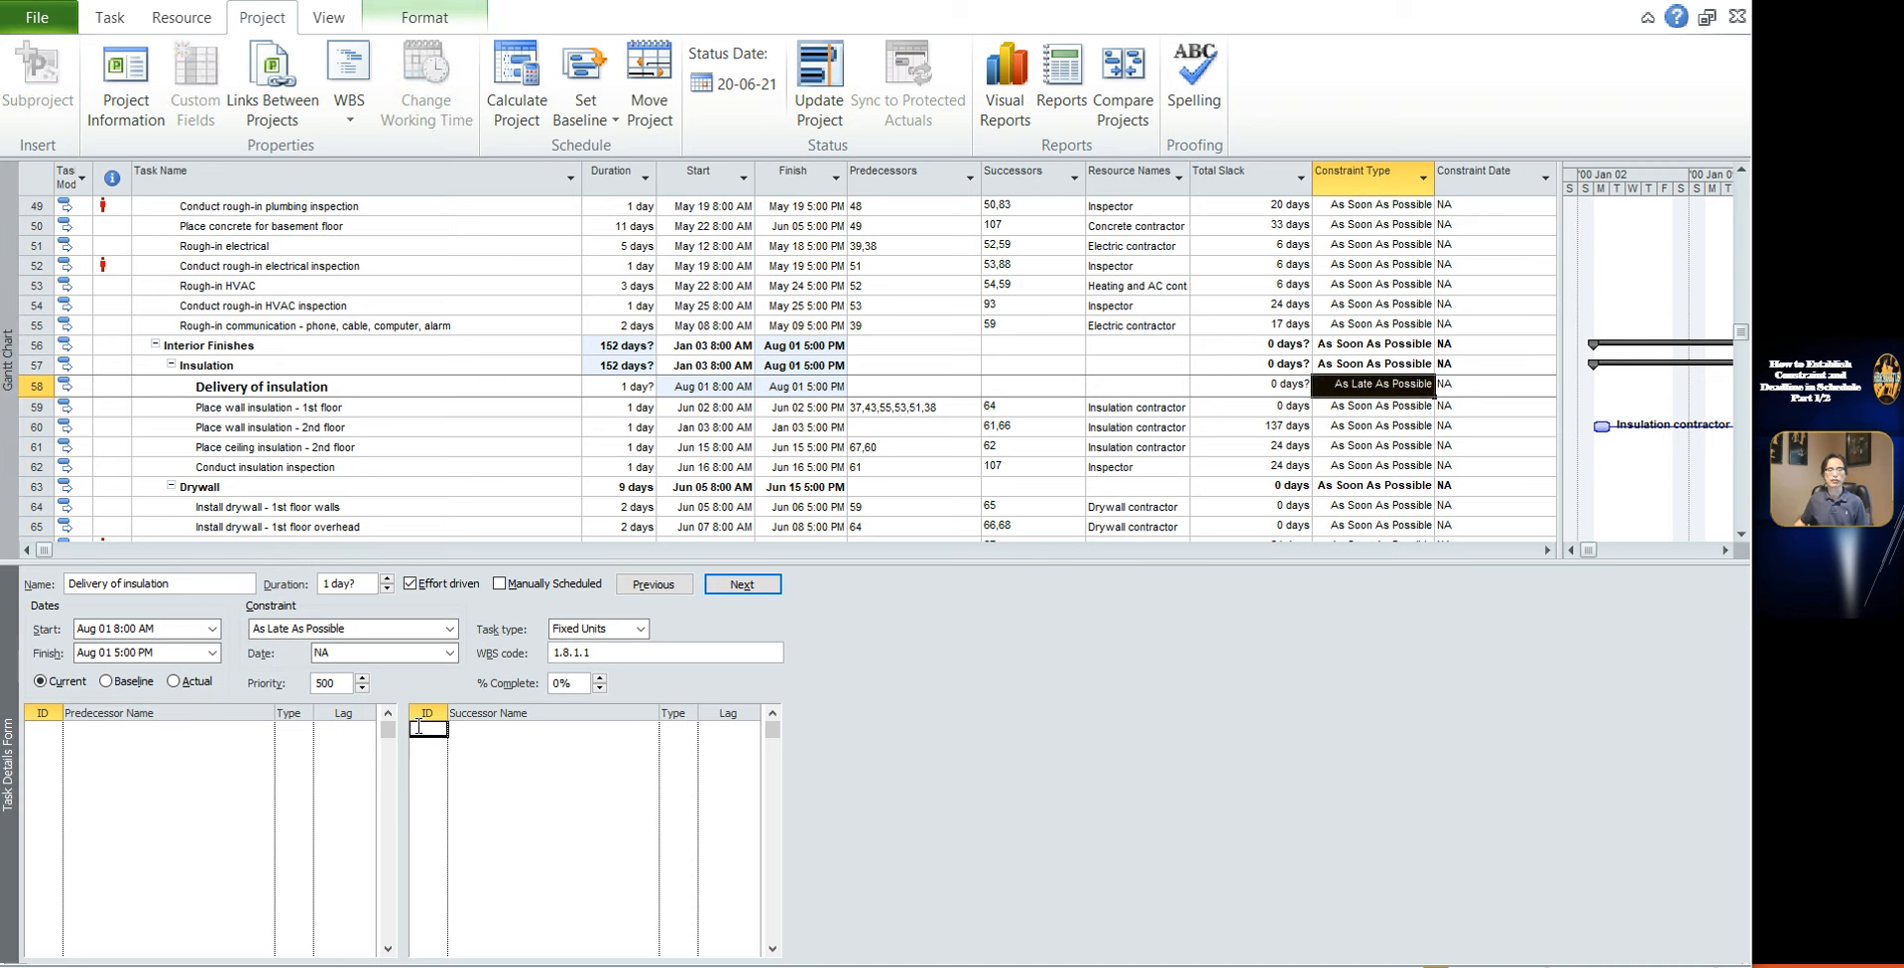
pyautogui.write('59')
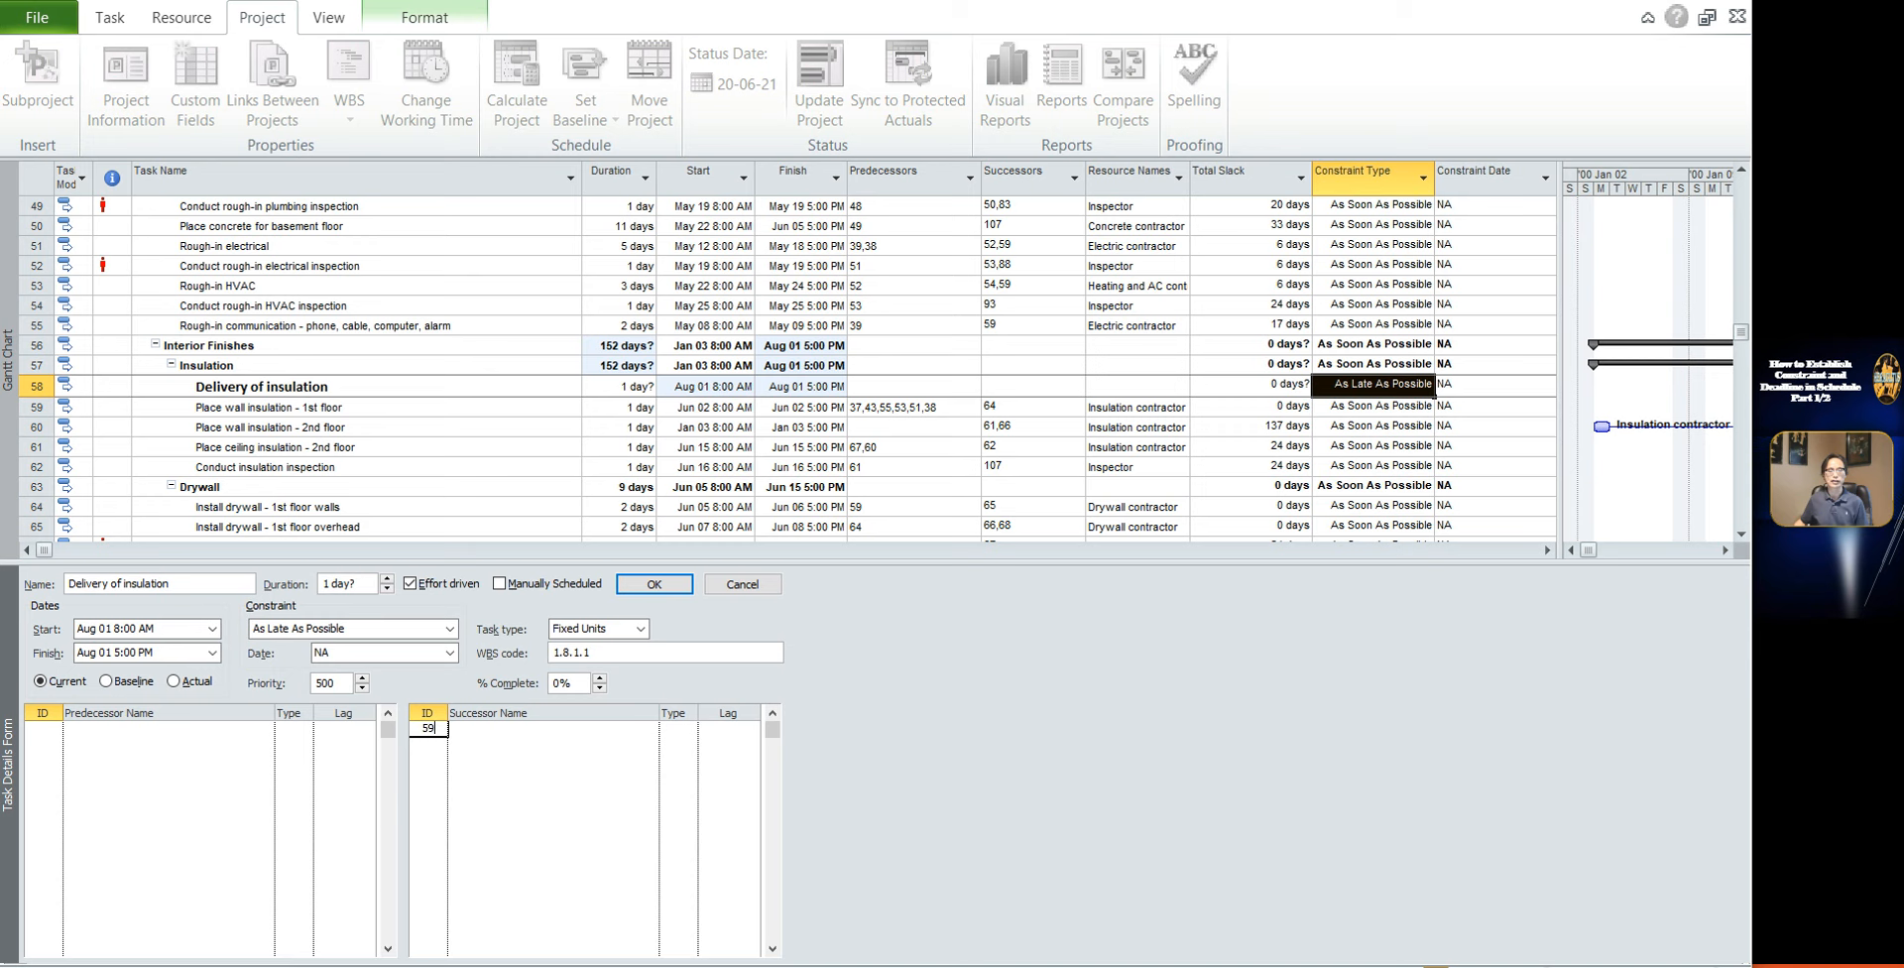
pyautogui.press('Return')
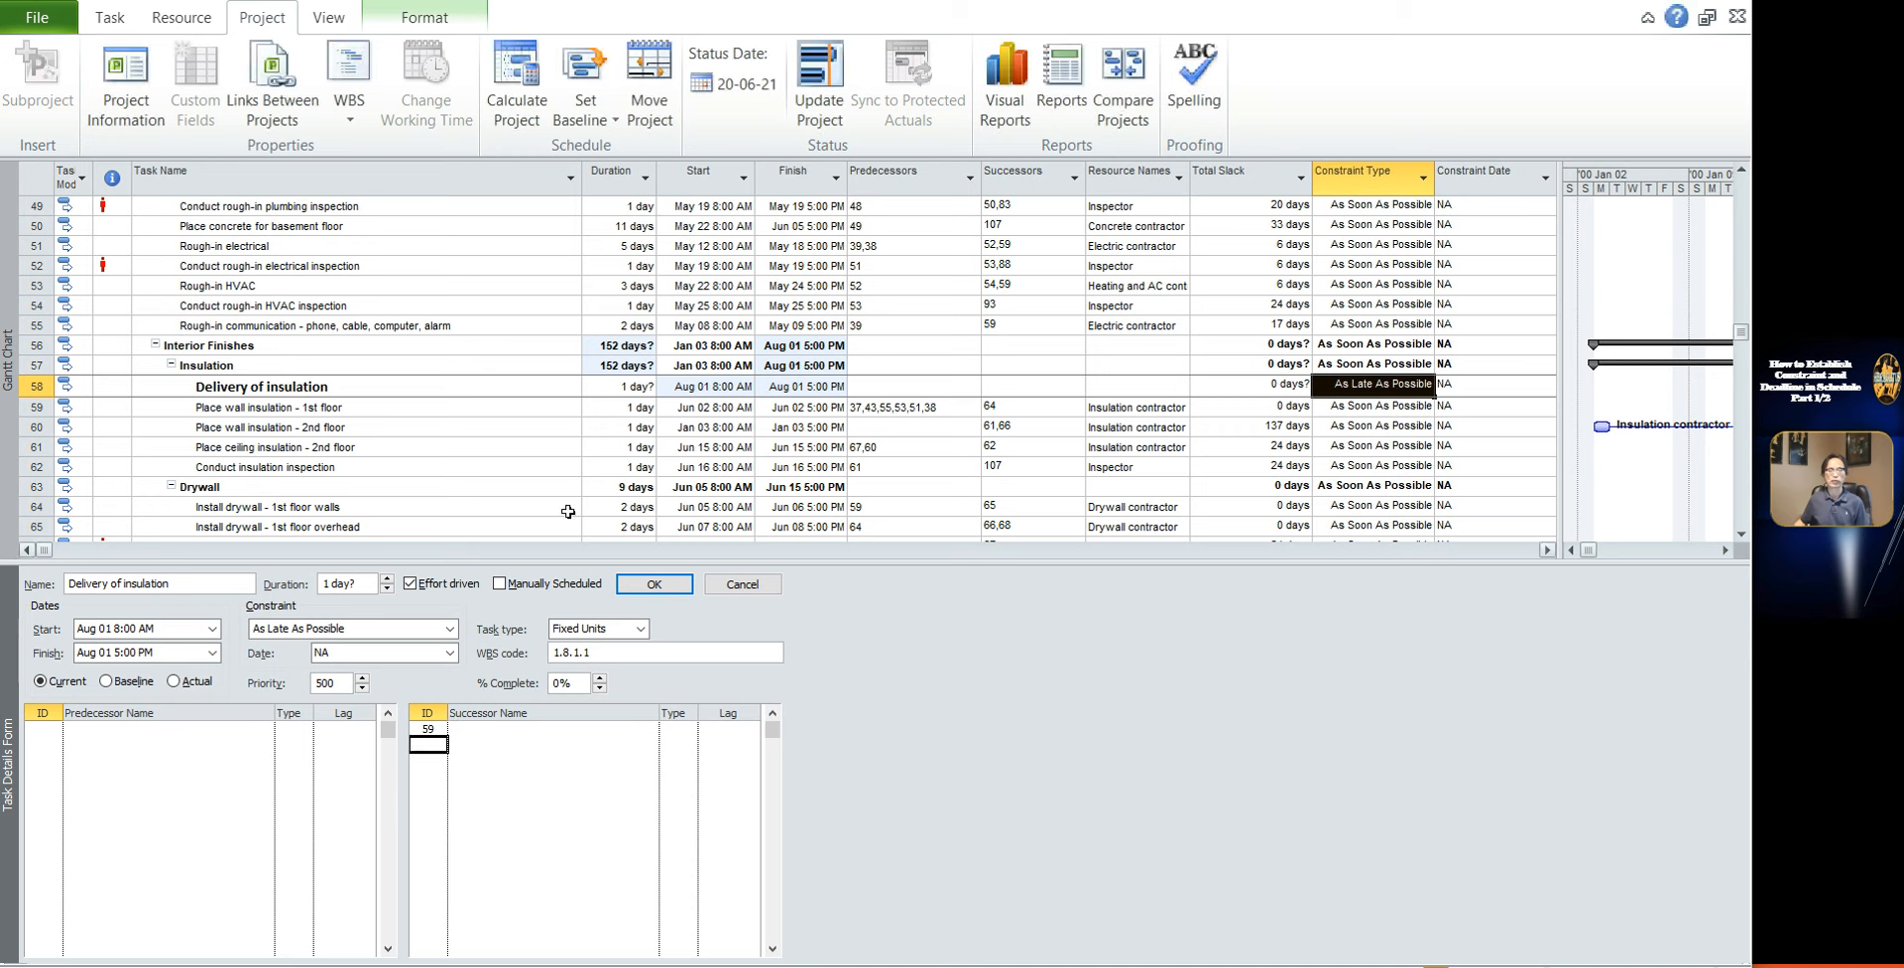
pyautogui.click(267, 385)
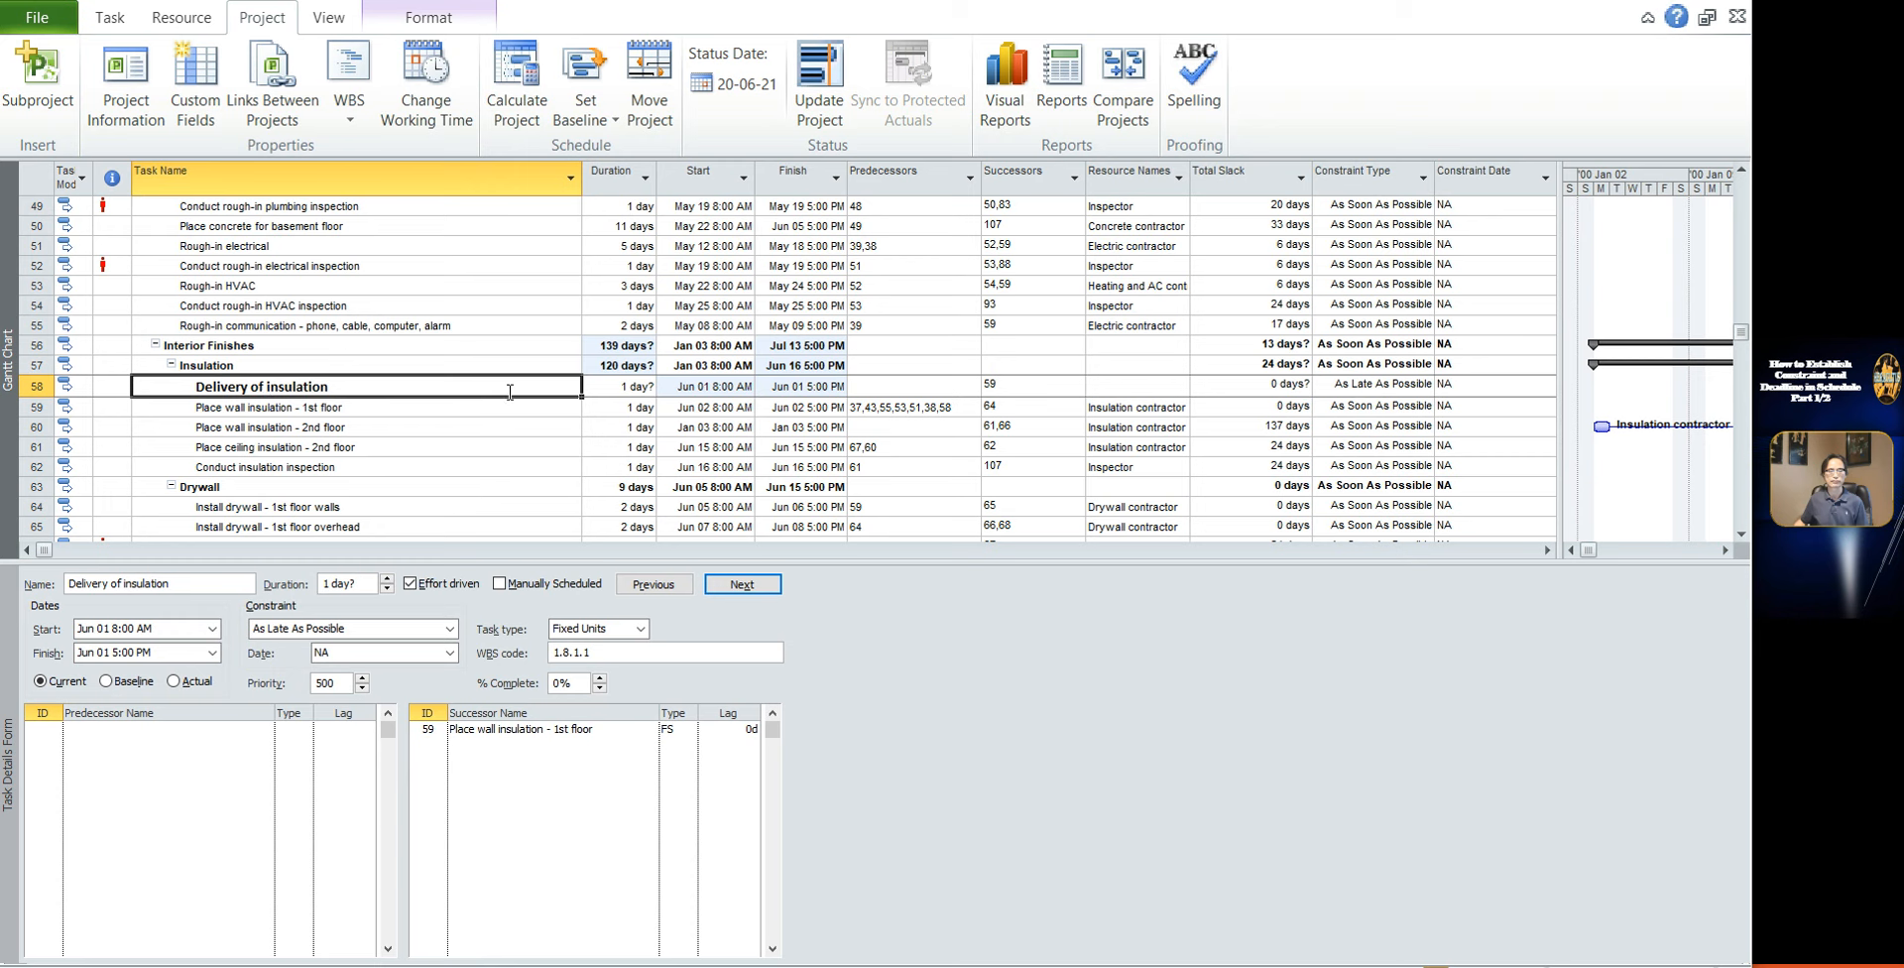
# Set the duration of the Delivery of insulation task to 0 days
pyautogui.click(629, 387)
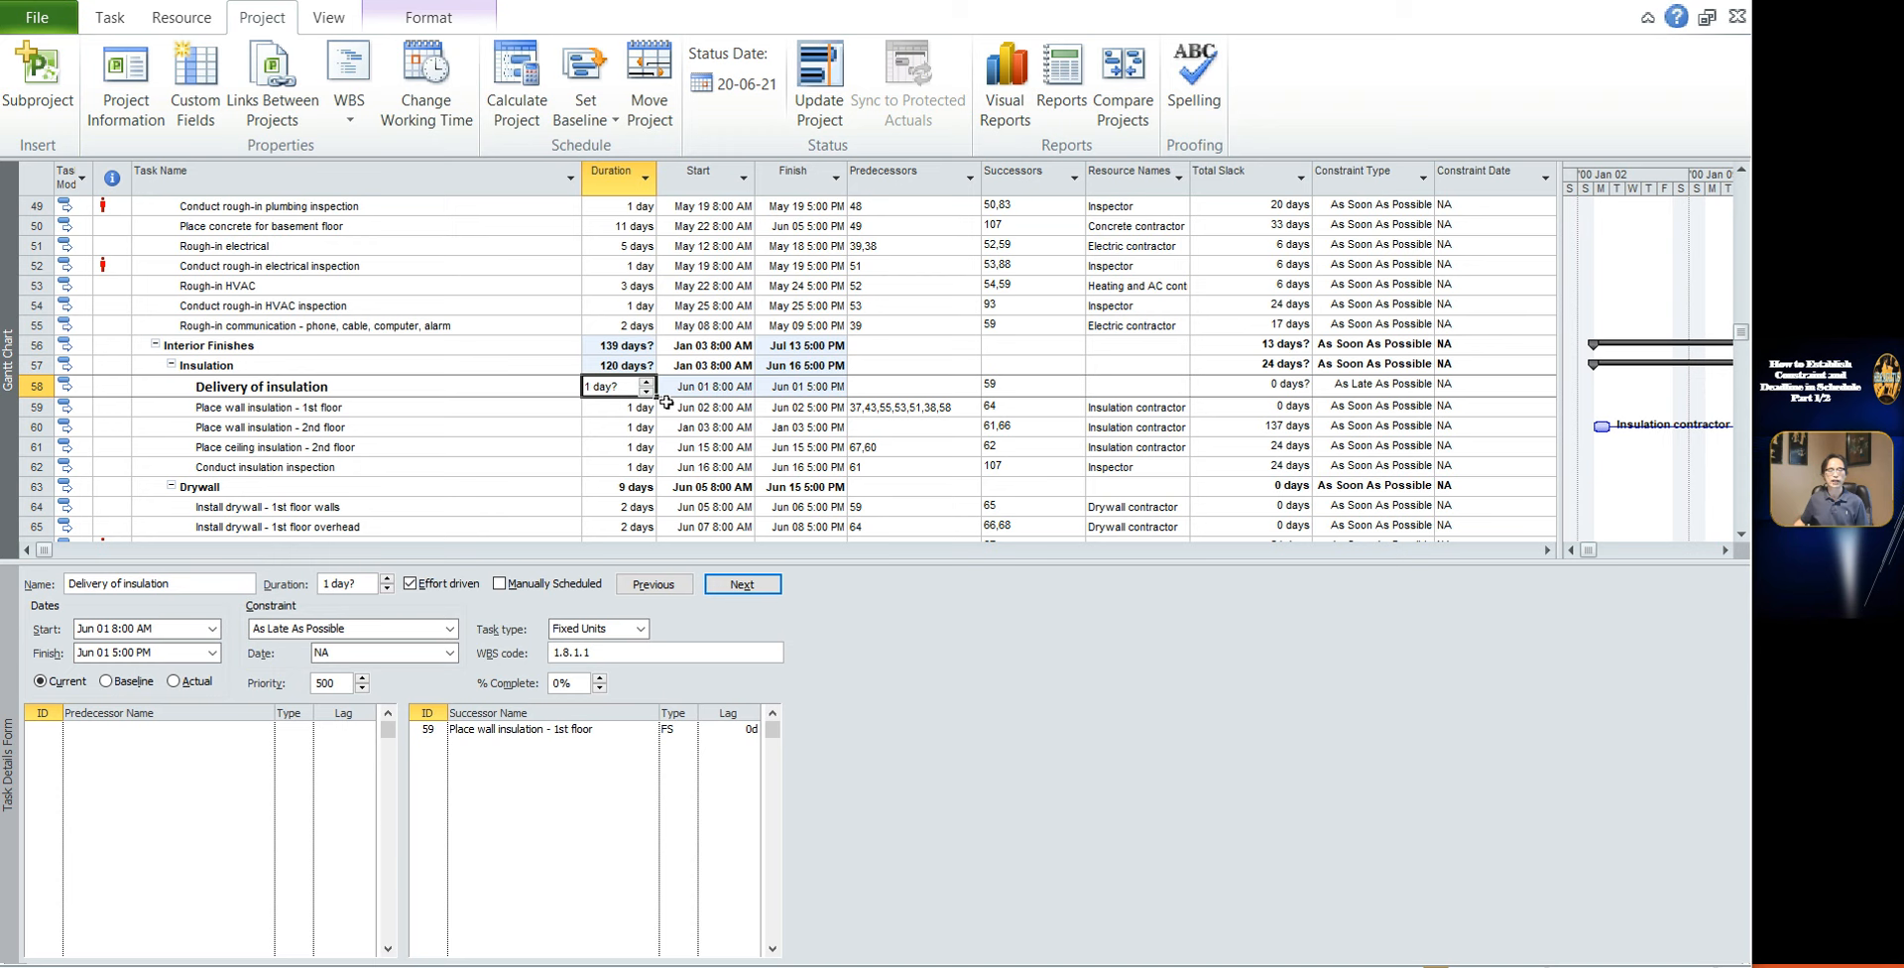
pyautogui.write('0')
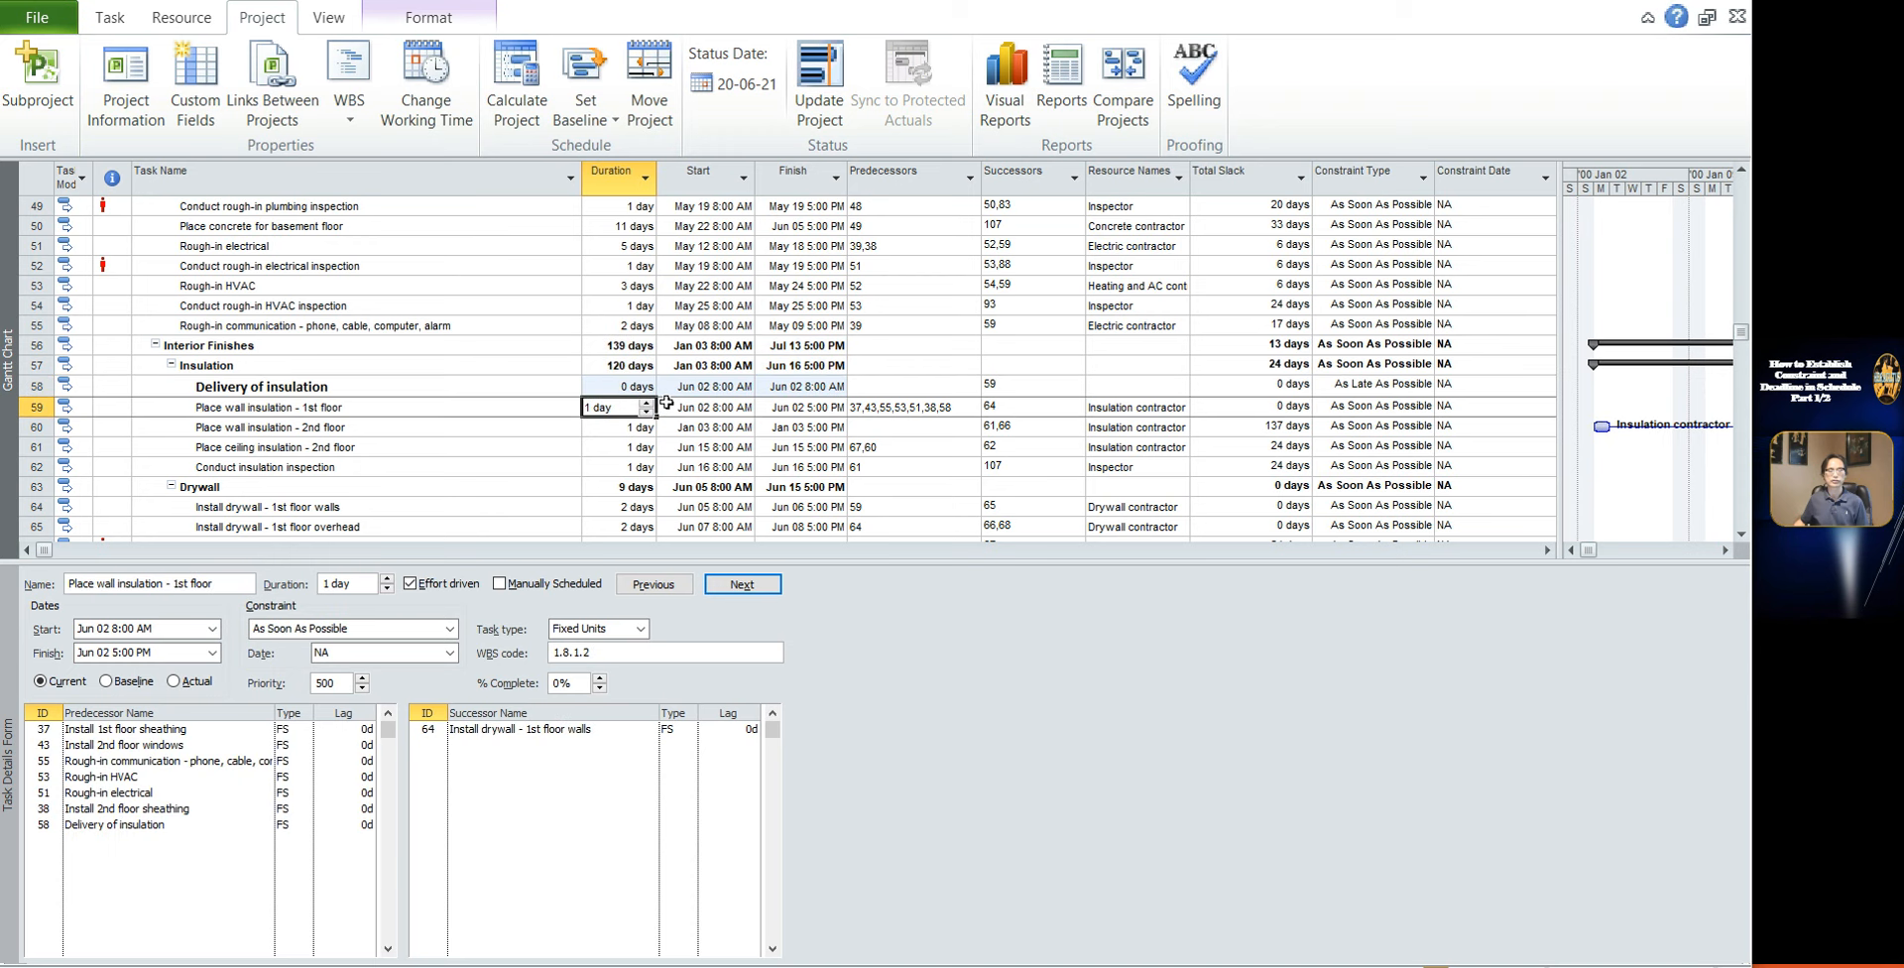
pyautogui.click(810, 463)
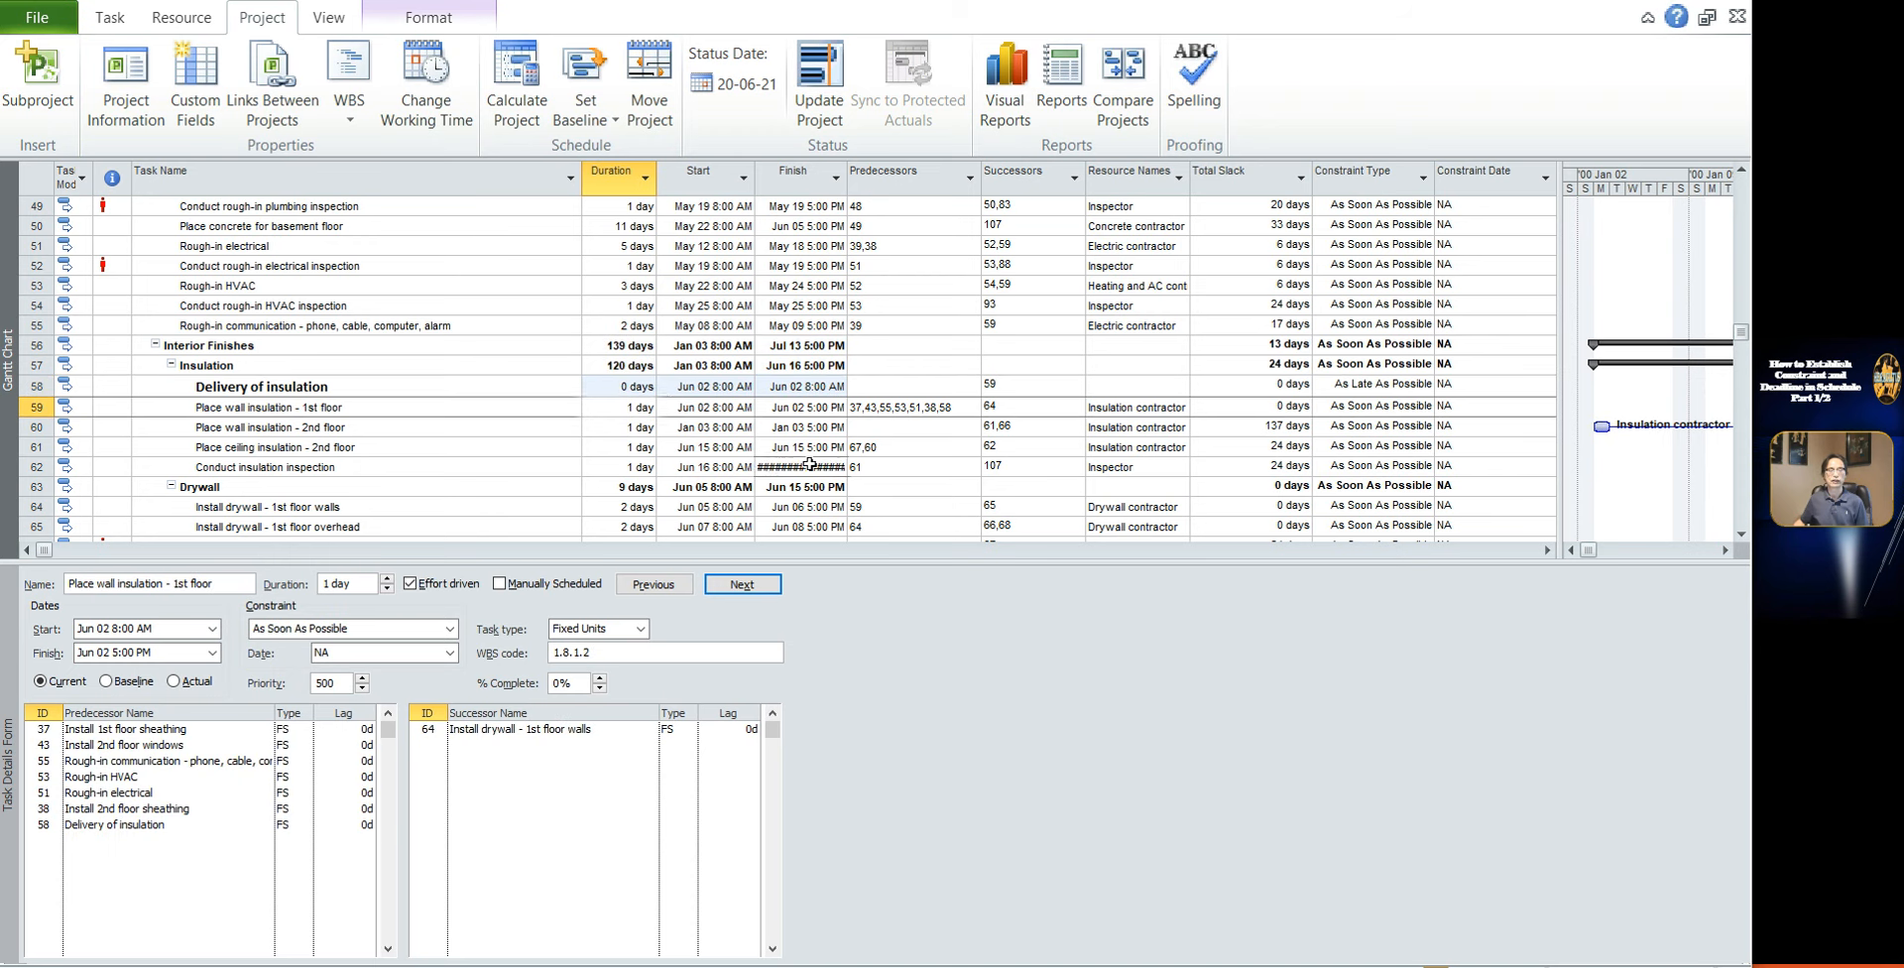
# Compare the start date of Delivery of insulation with the dates of the 1st and 2nd floor wall insulation tasks
pyautogui.click(708, 386)
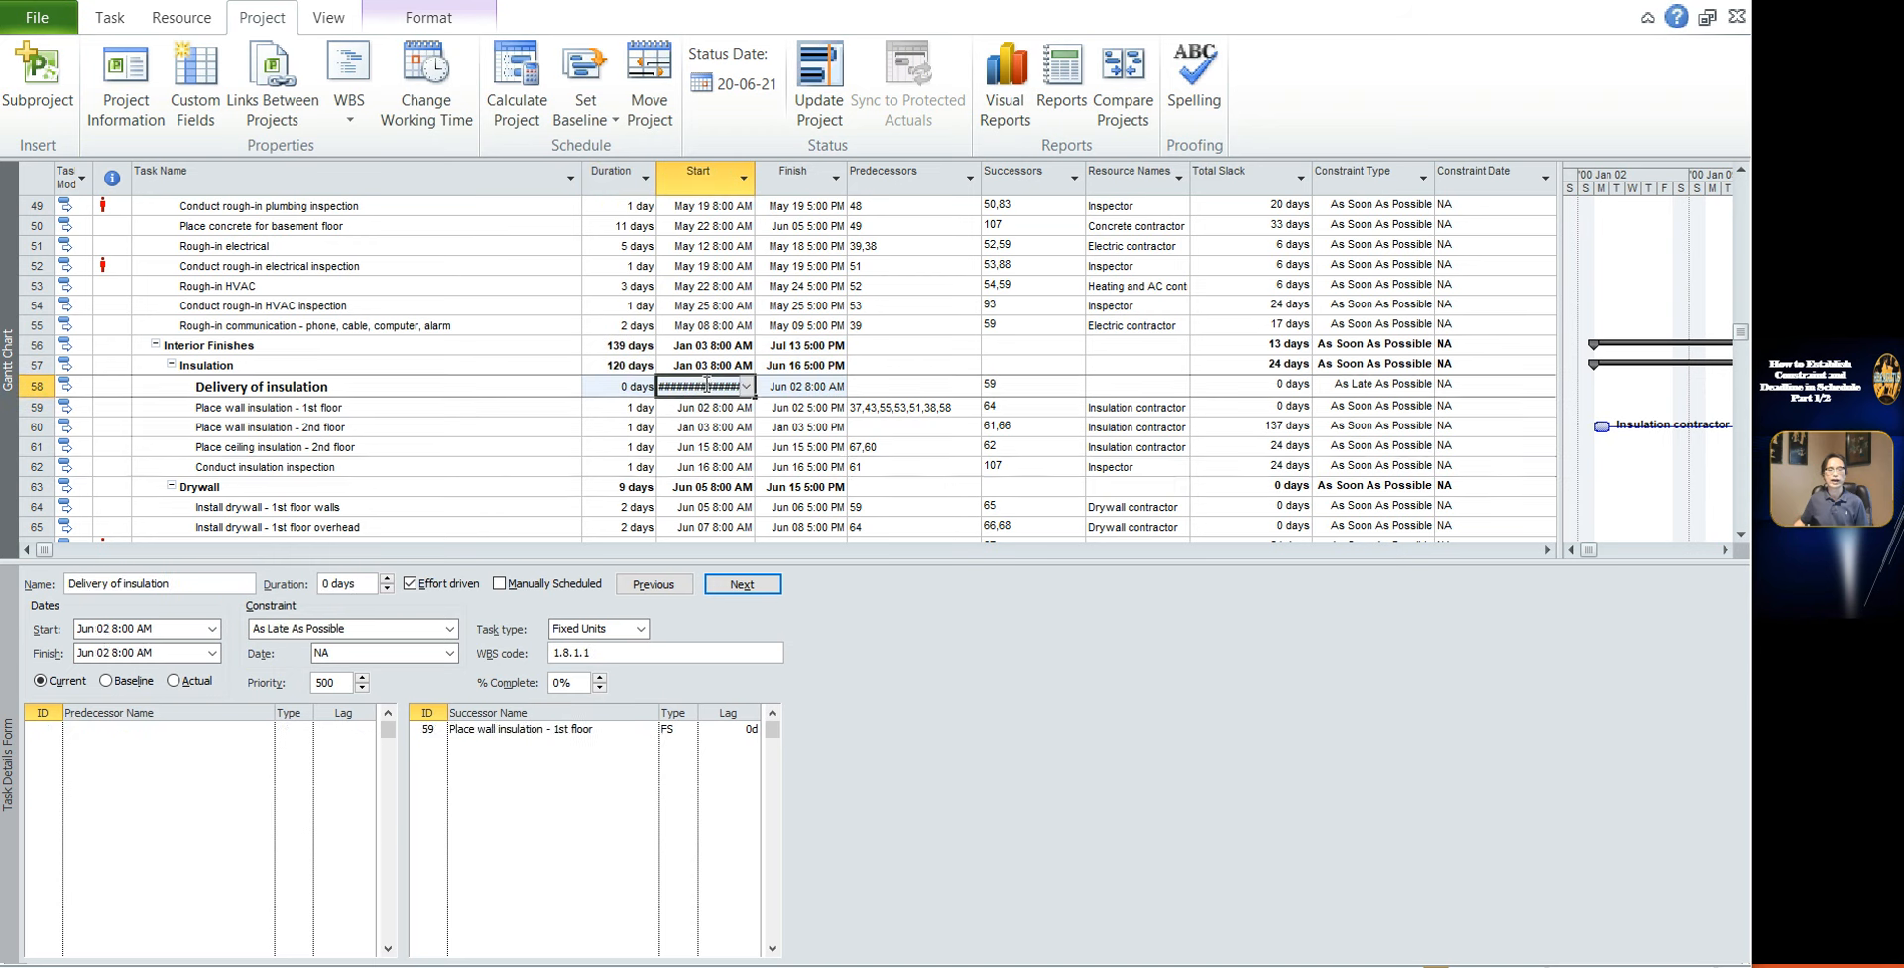
pyautogui.click(26, 384)
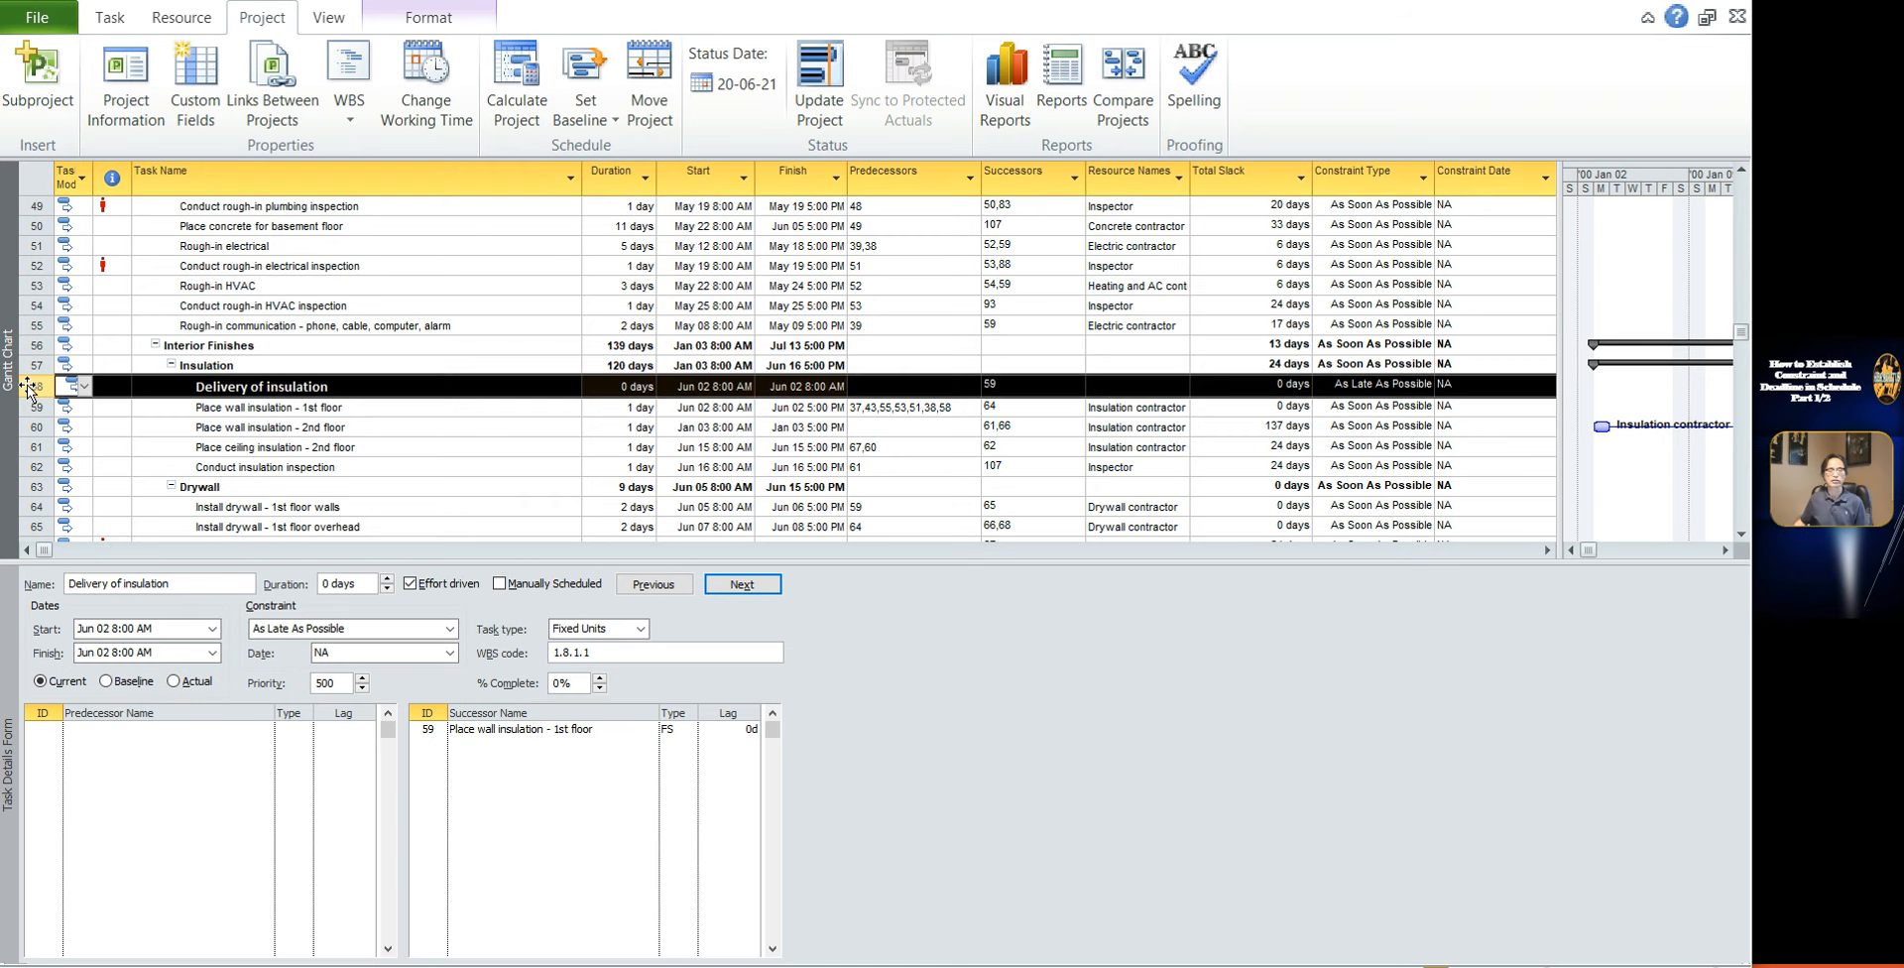
pyautogui.click(751, 428)
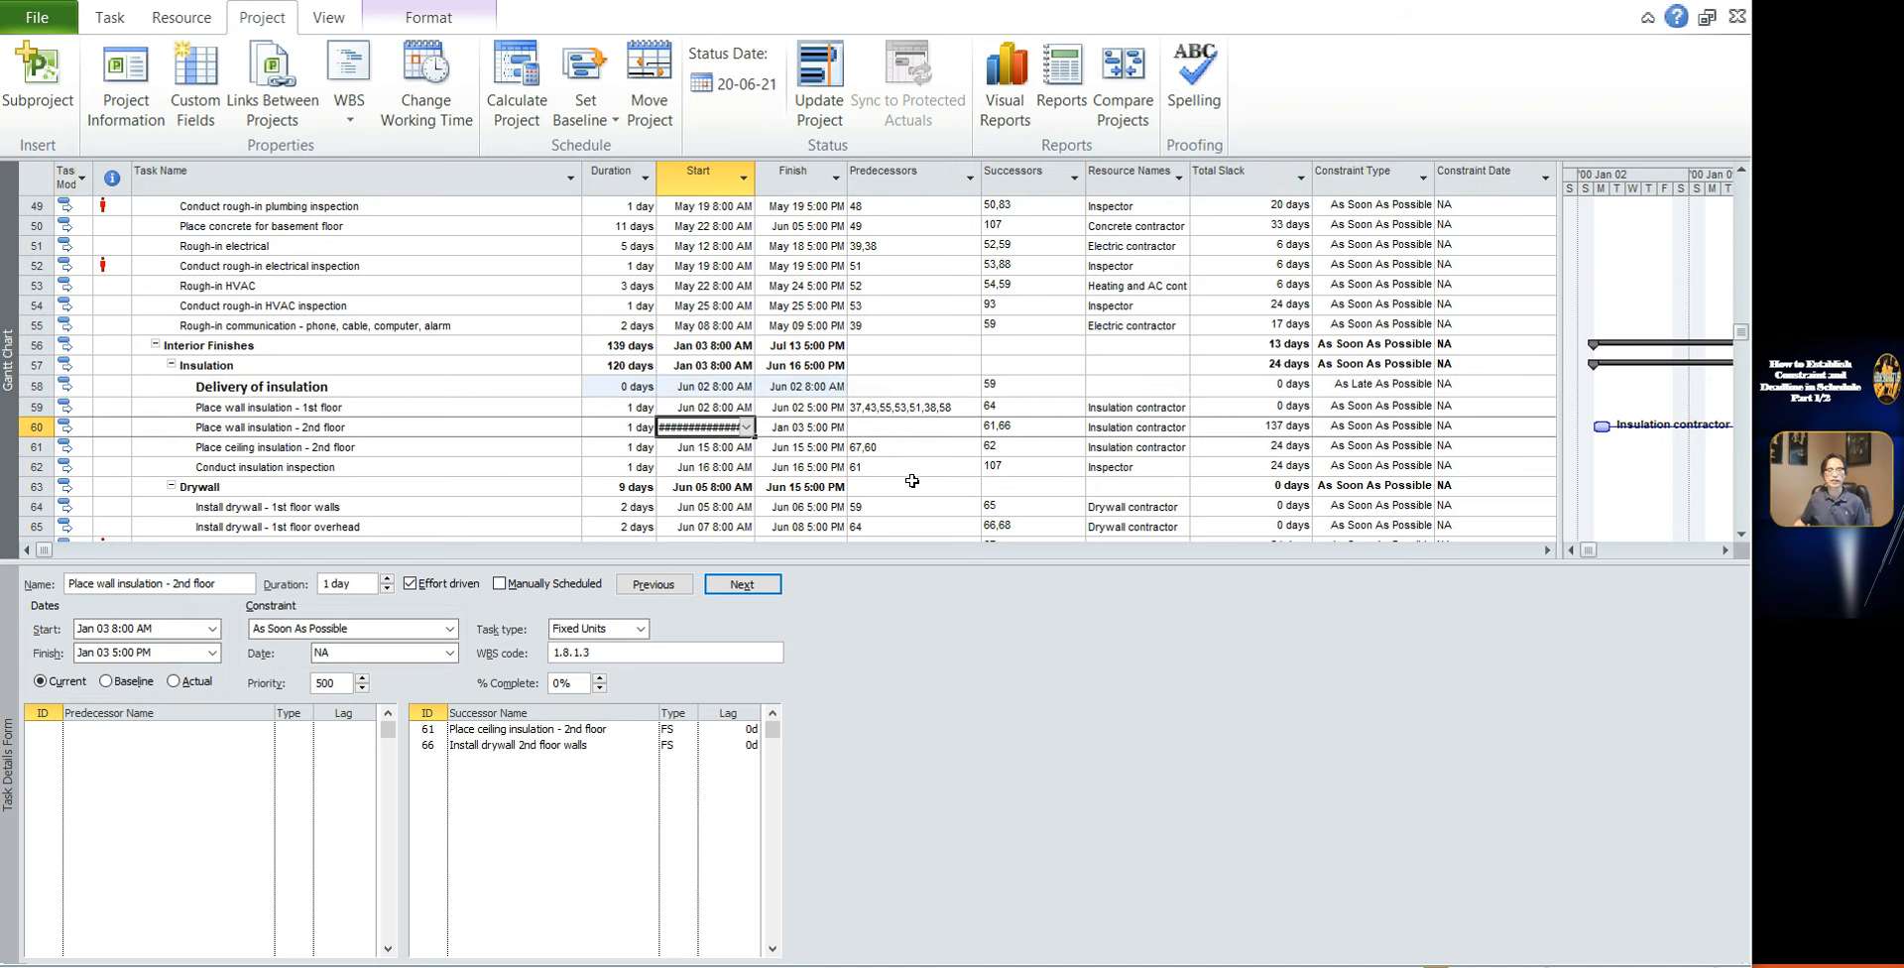
pyautogui.click(34, 407)
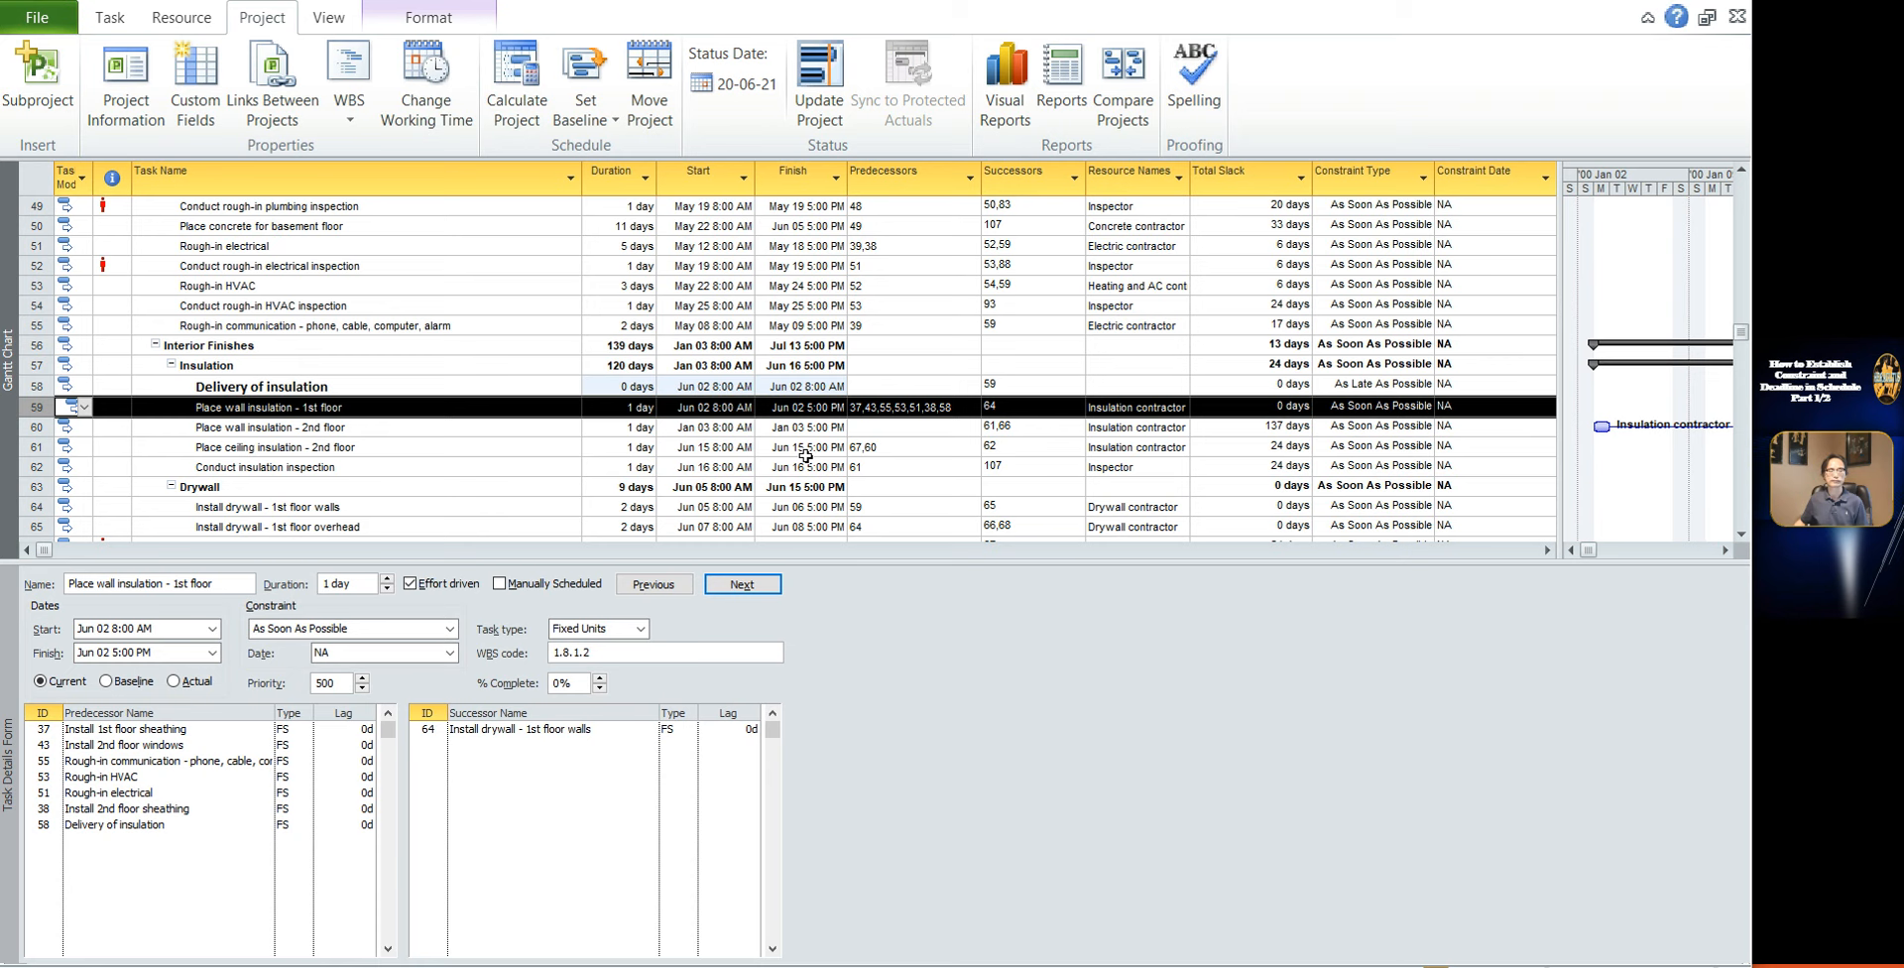
pyautogui.click(312, 409)
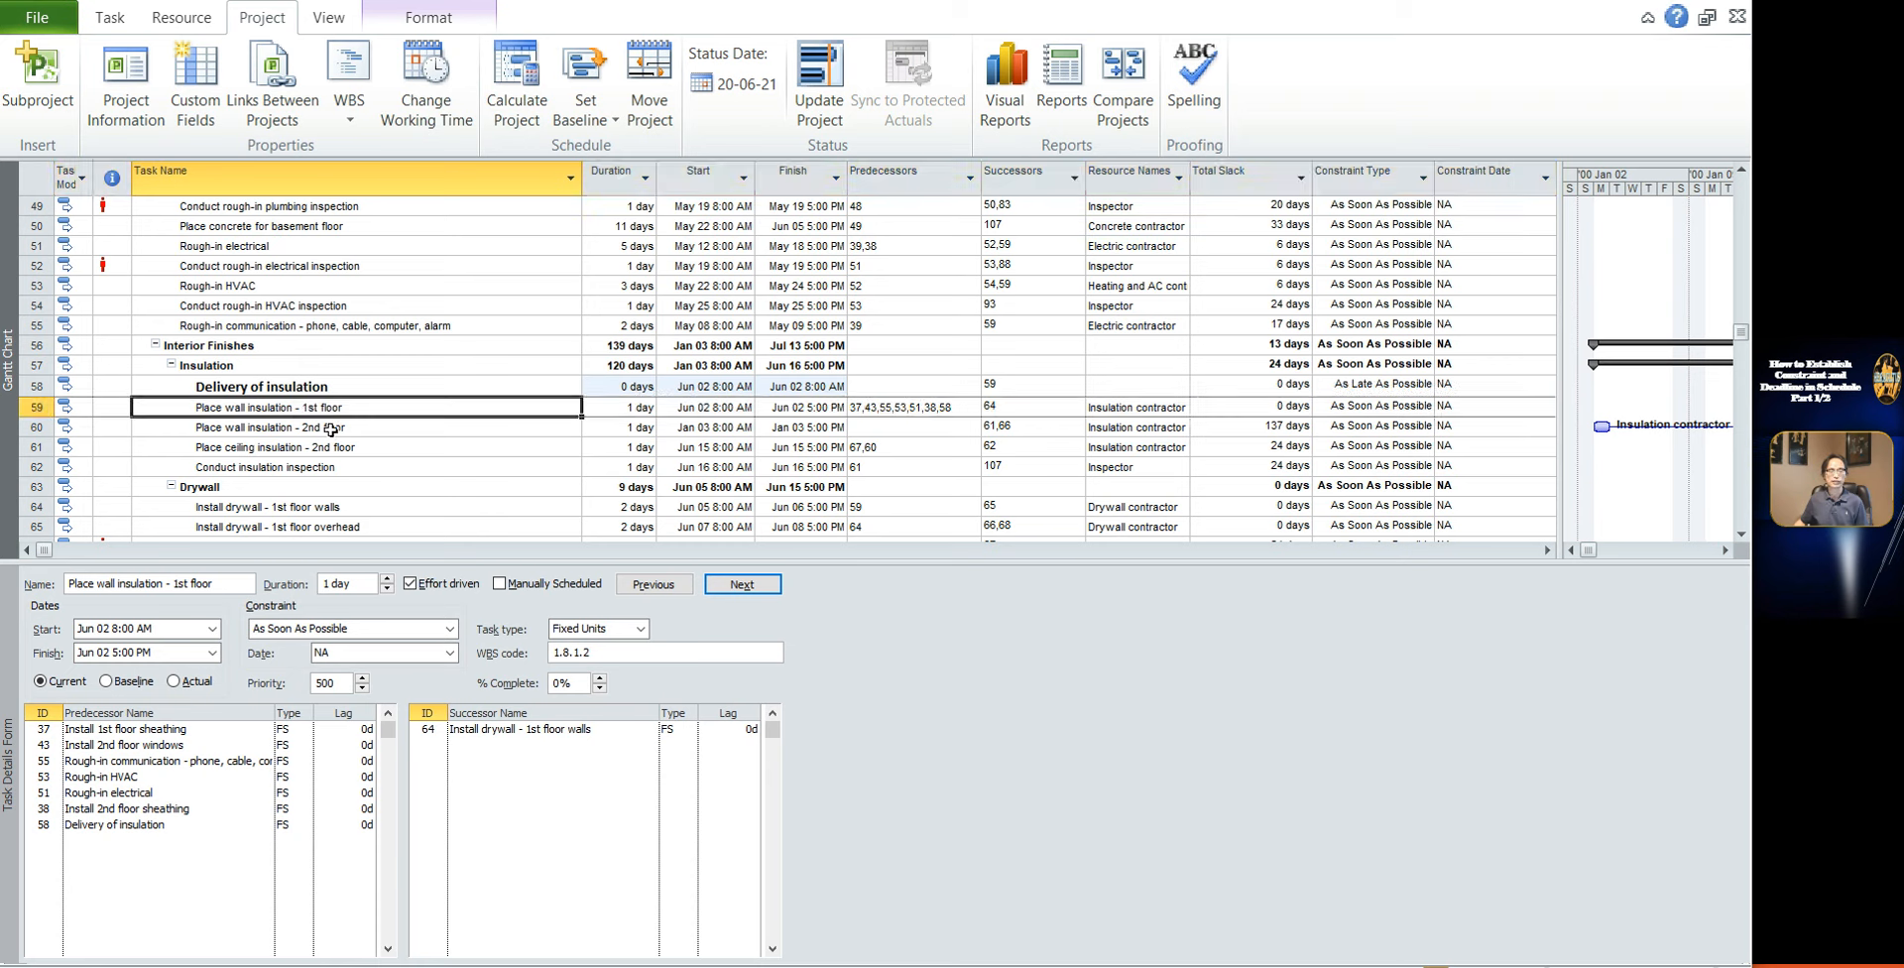
pyautogui.click(332, 429)
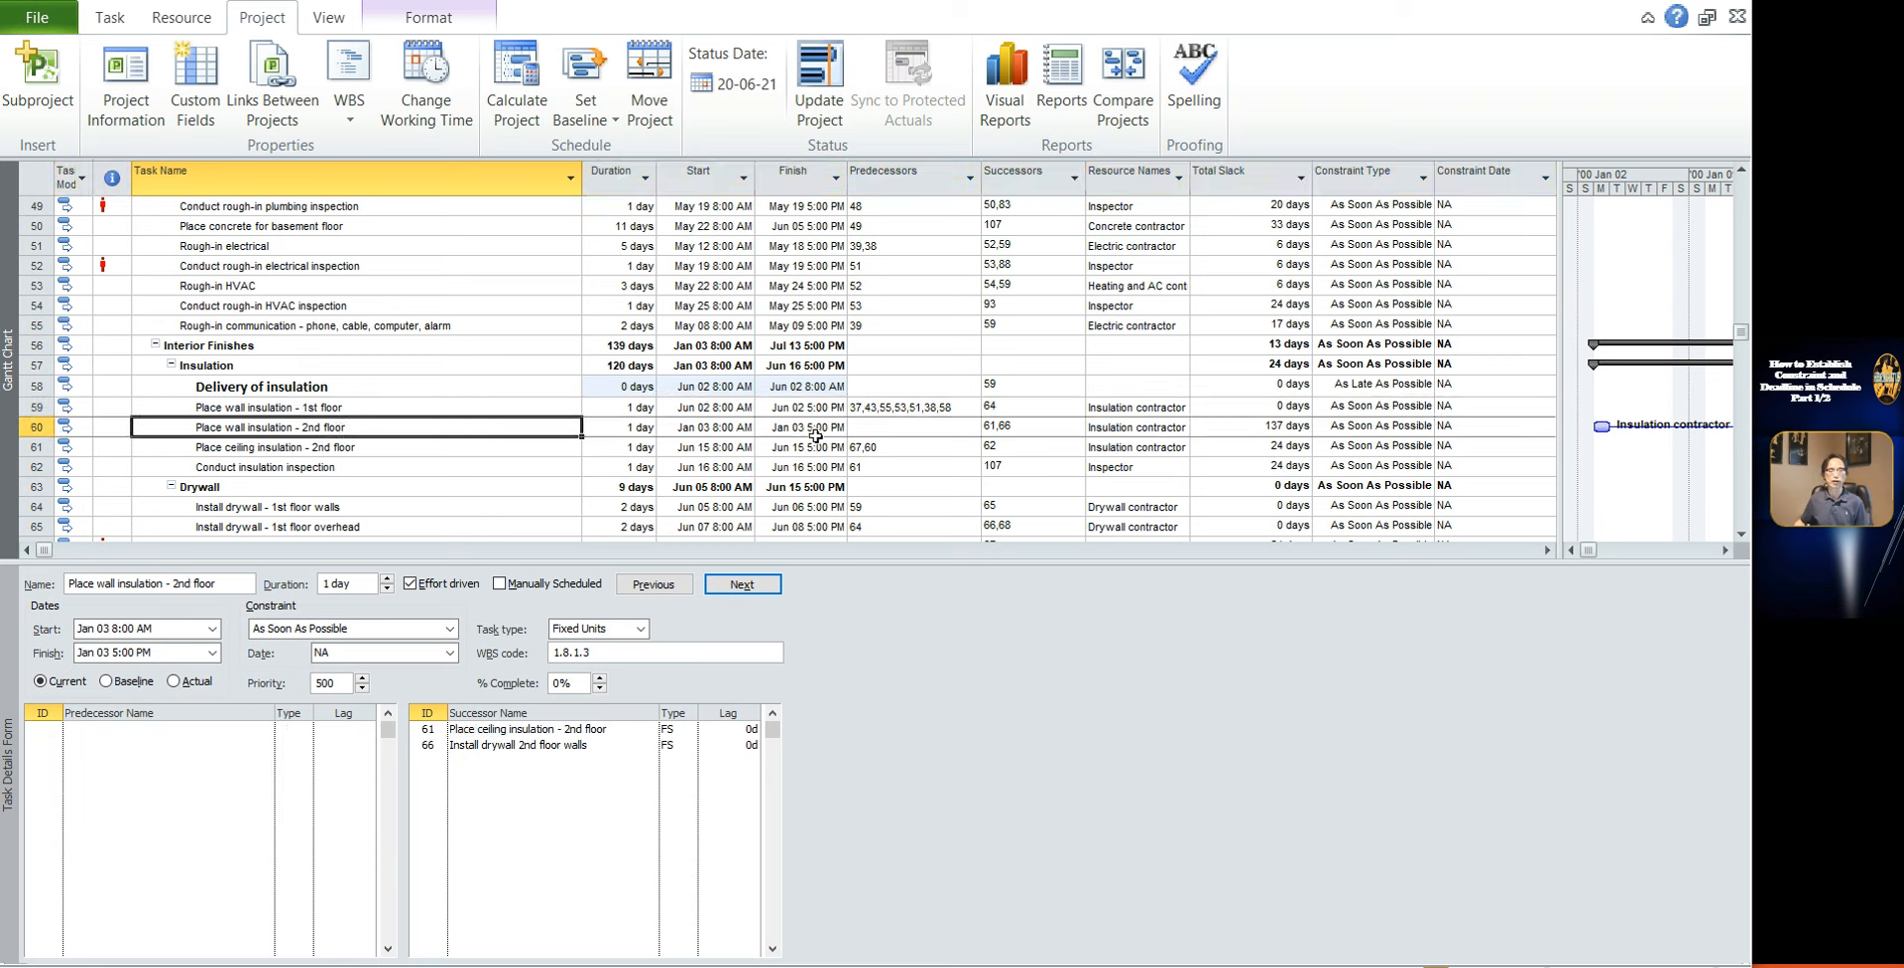
# Set the constraint type of the Delivery of insulation task to As Soon As Possible
pyautogui.click(292, 385)
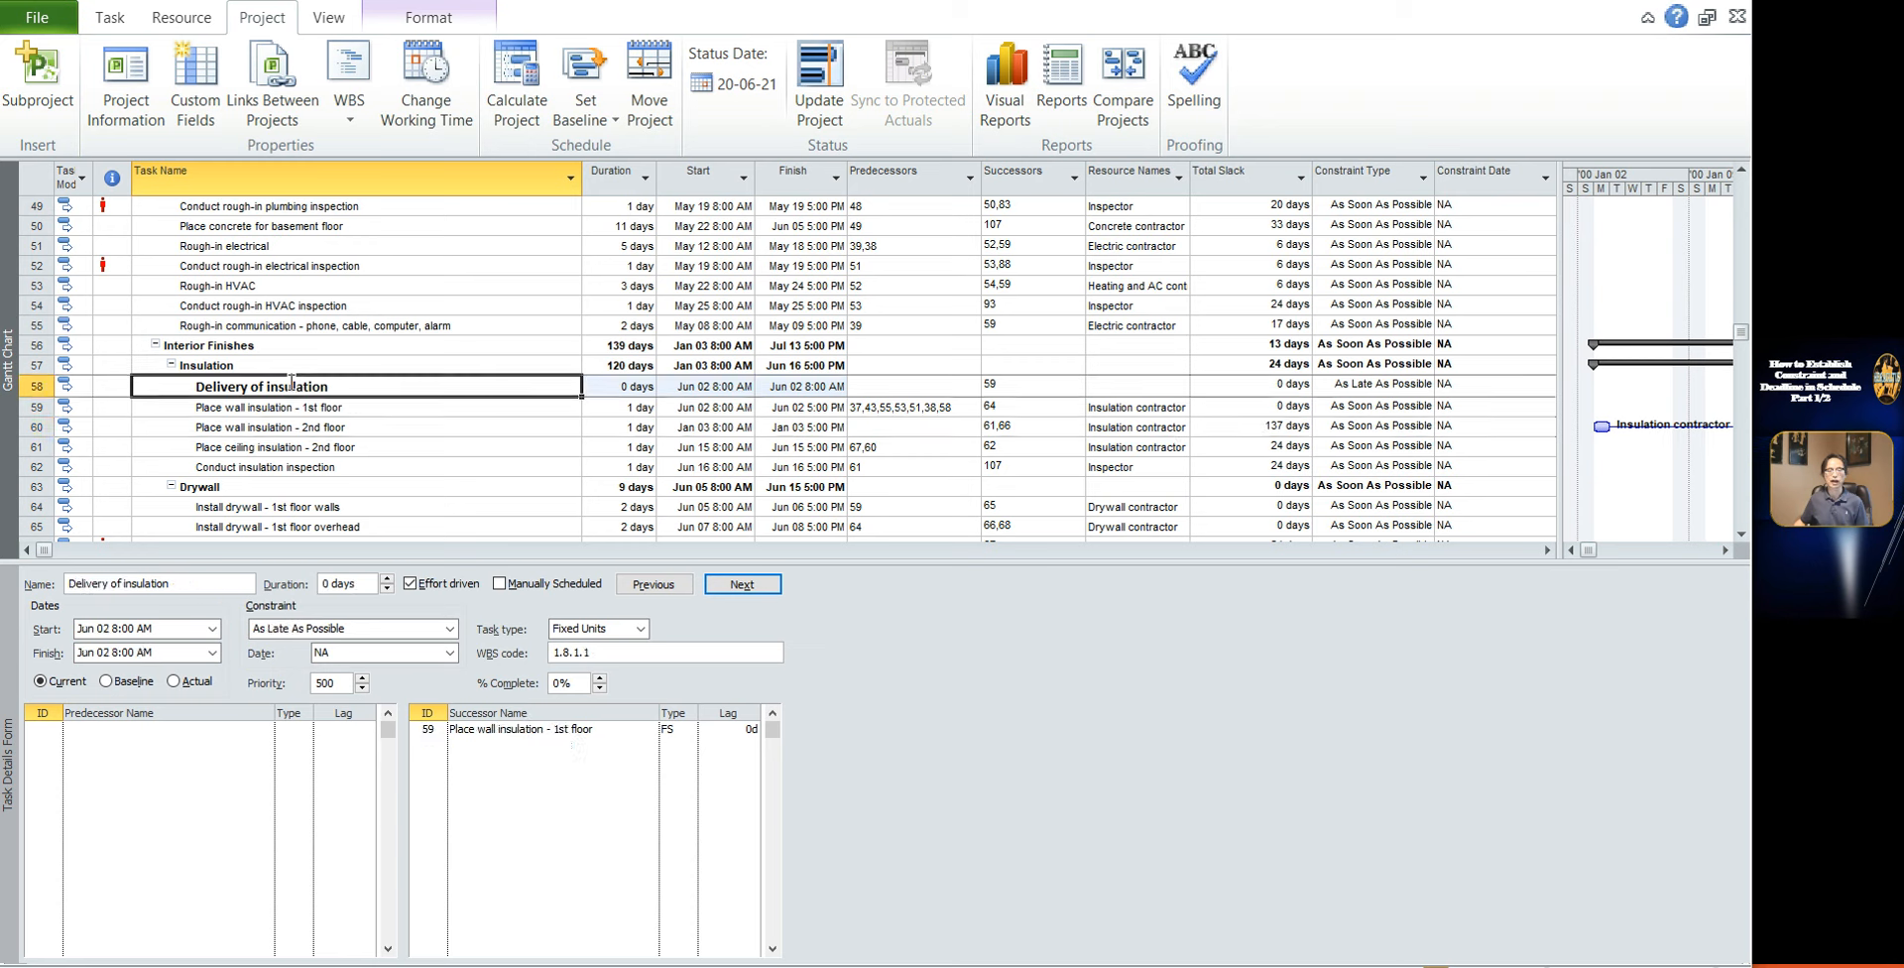
pyautogui.click(1394, 387)
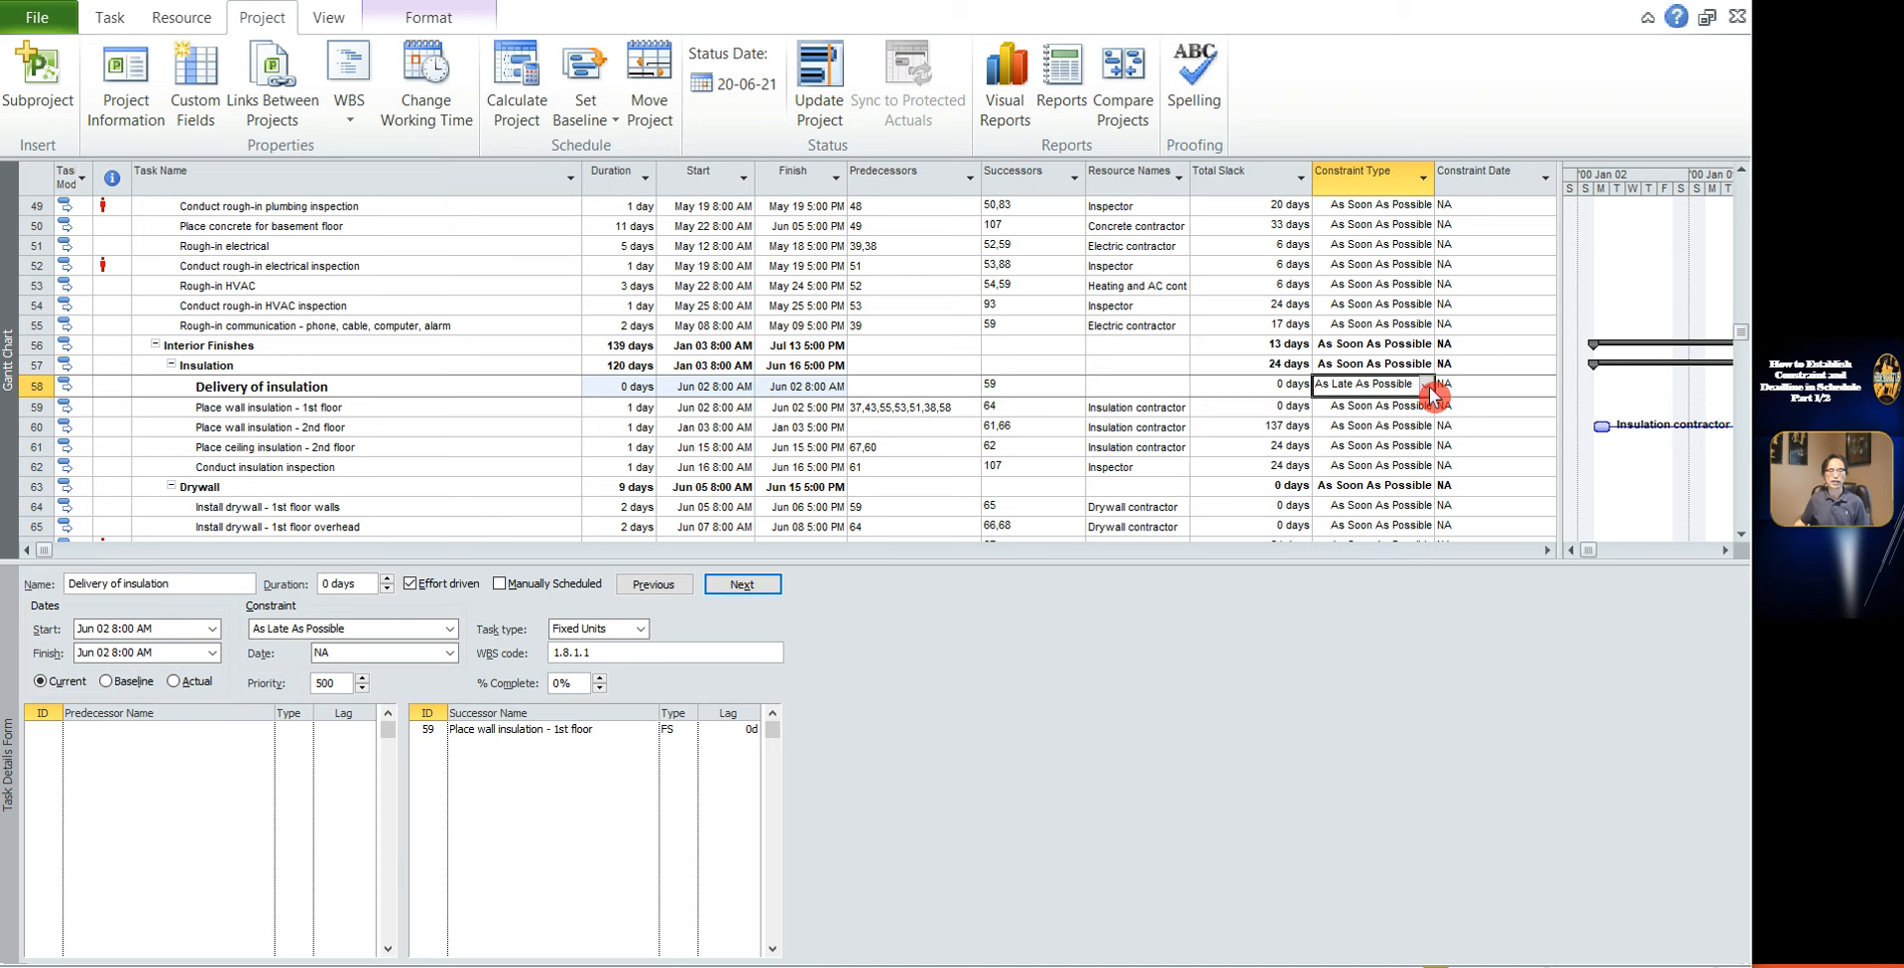
pyautogui.click(1428, 386)
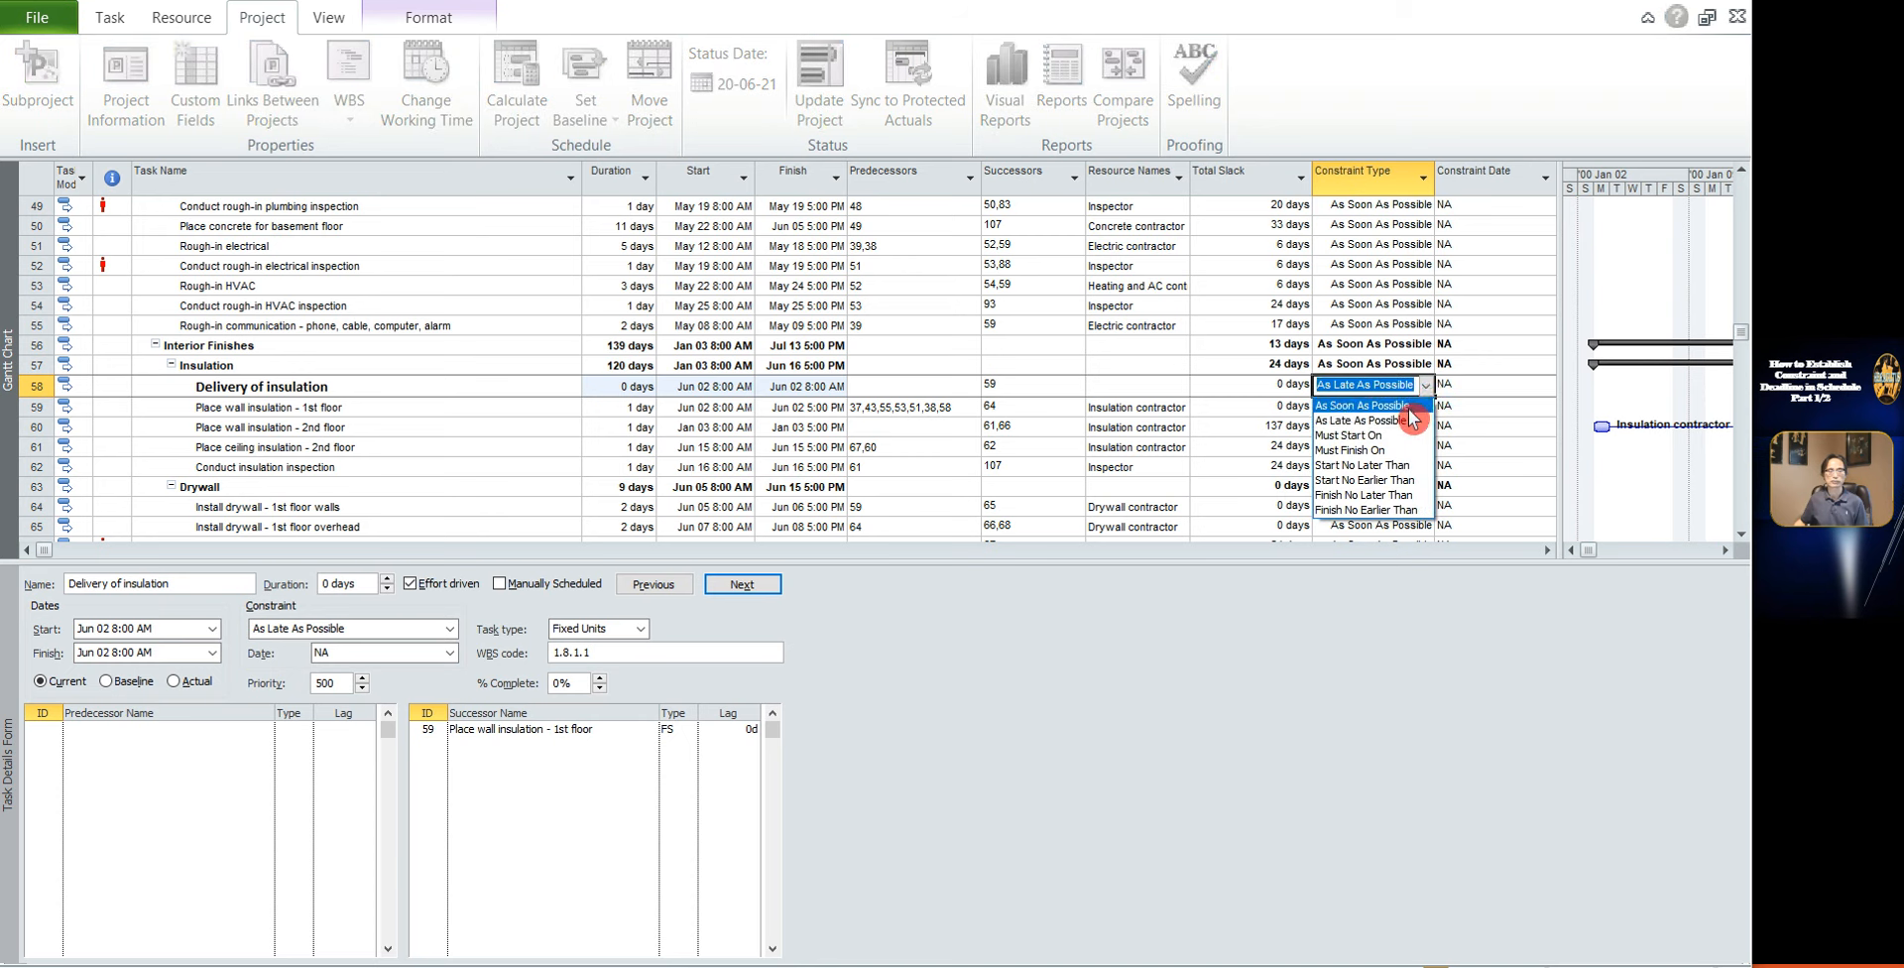
pyautogui.click(1409, 407)
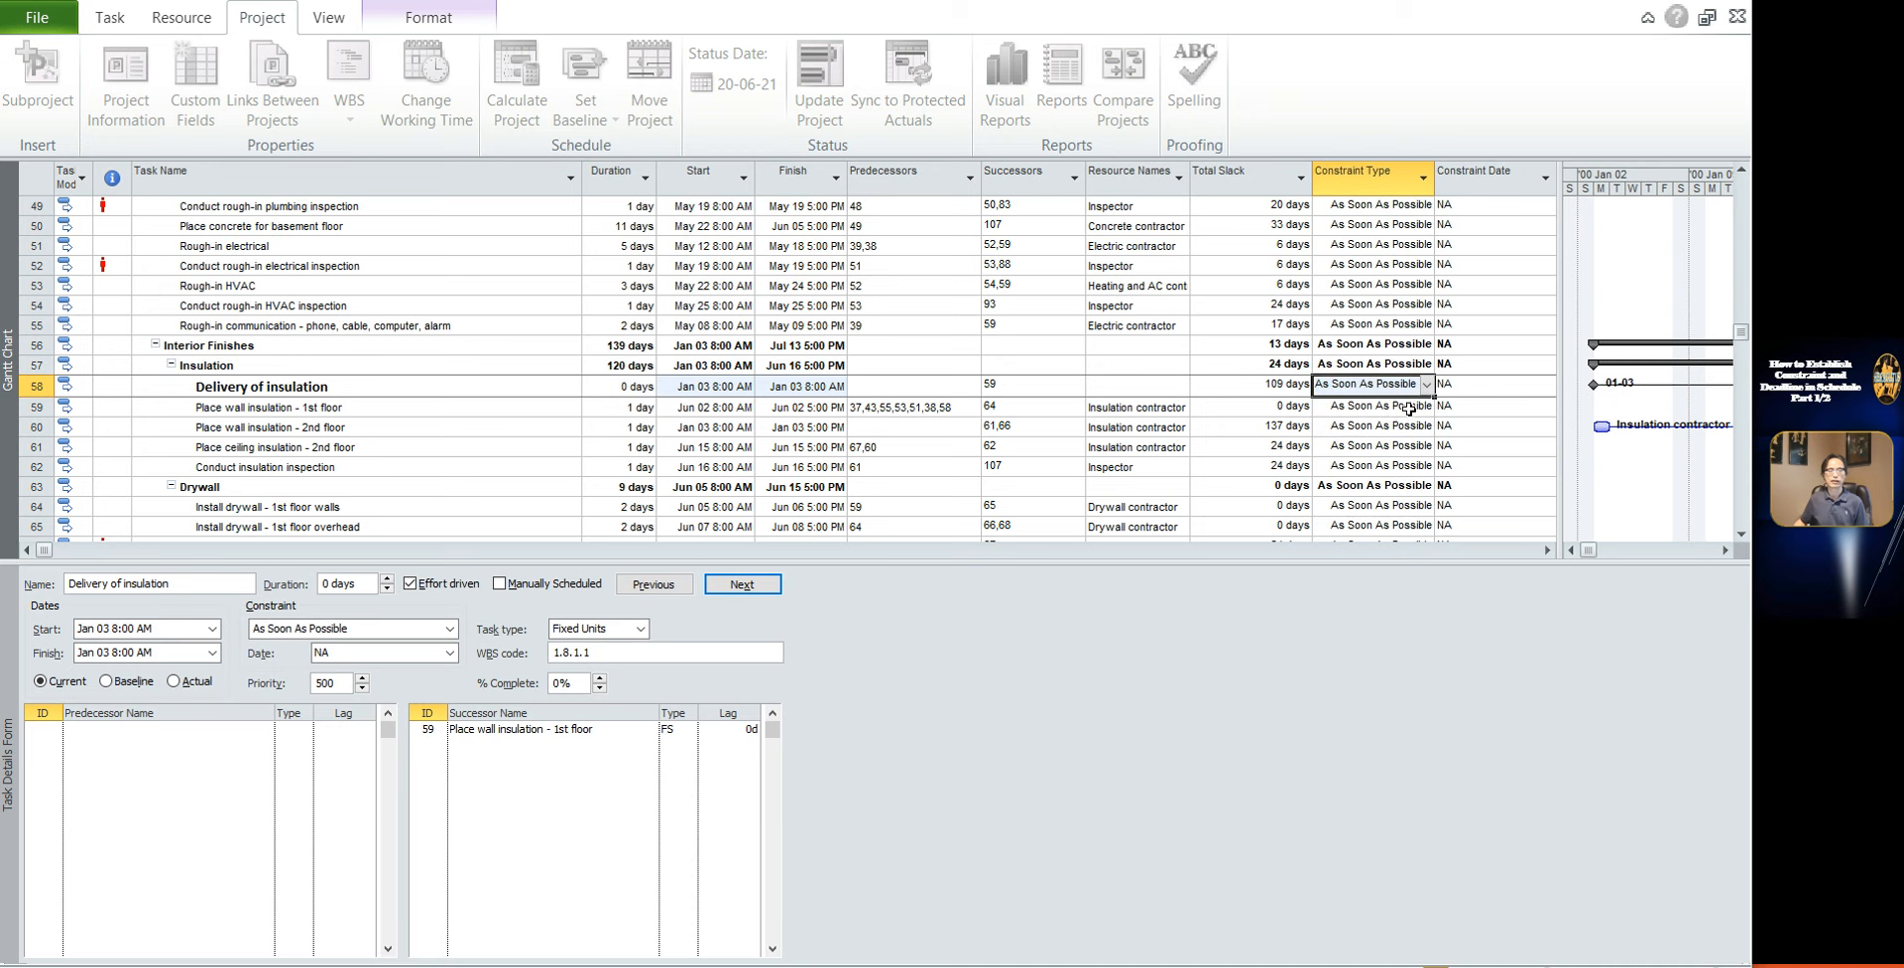
# Examine how the As Soon As Possible constraint affects the delivery's start date relative to the wall insulation tasks
pyautogui.click(702, 387)
pyautogui.press('Return')
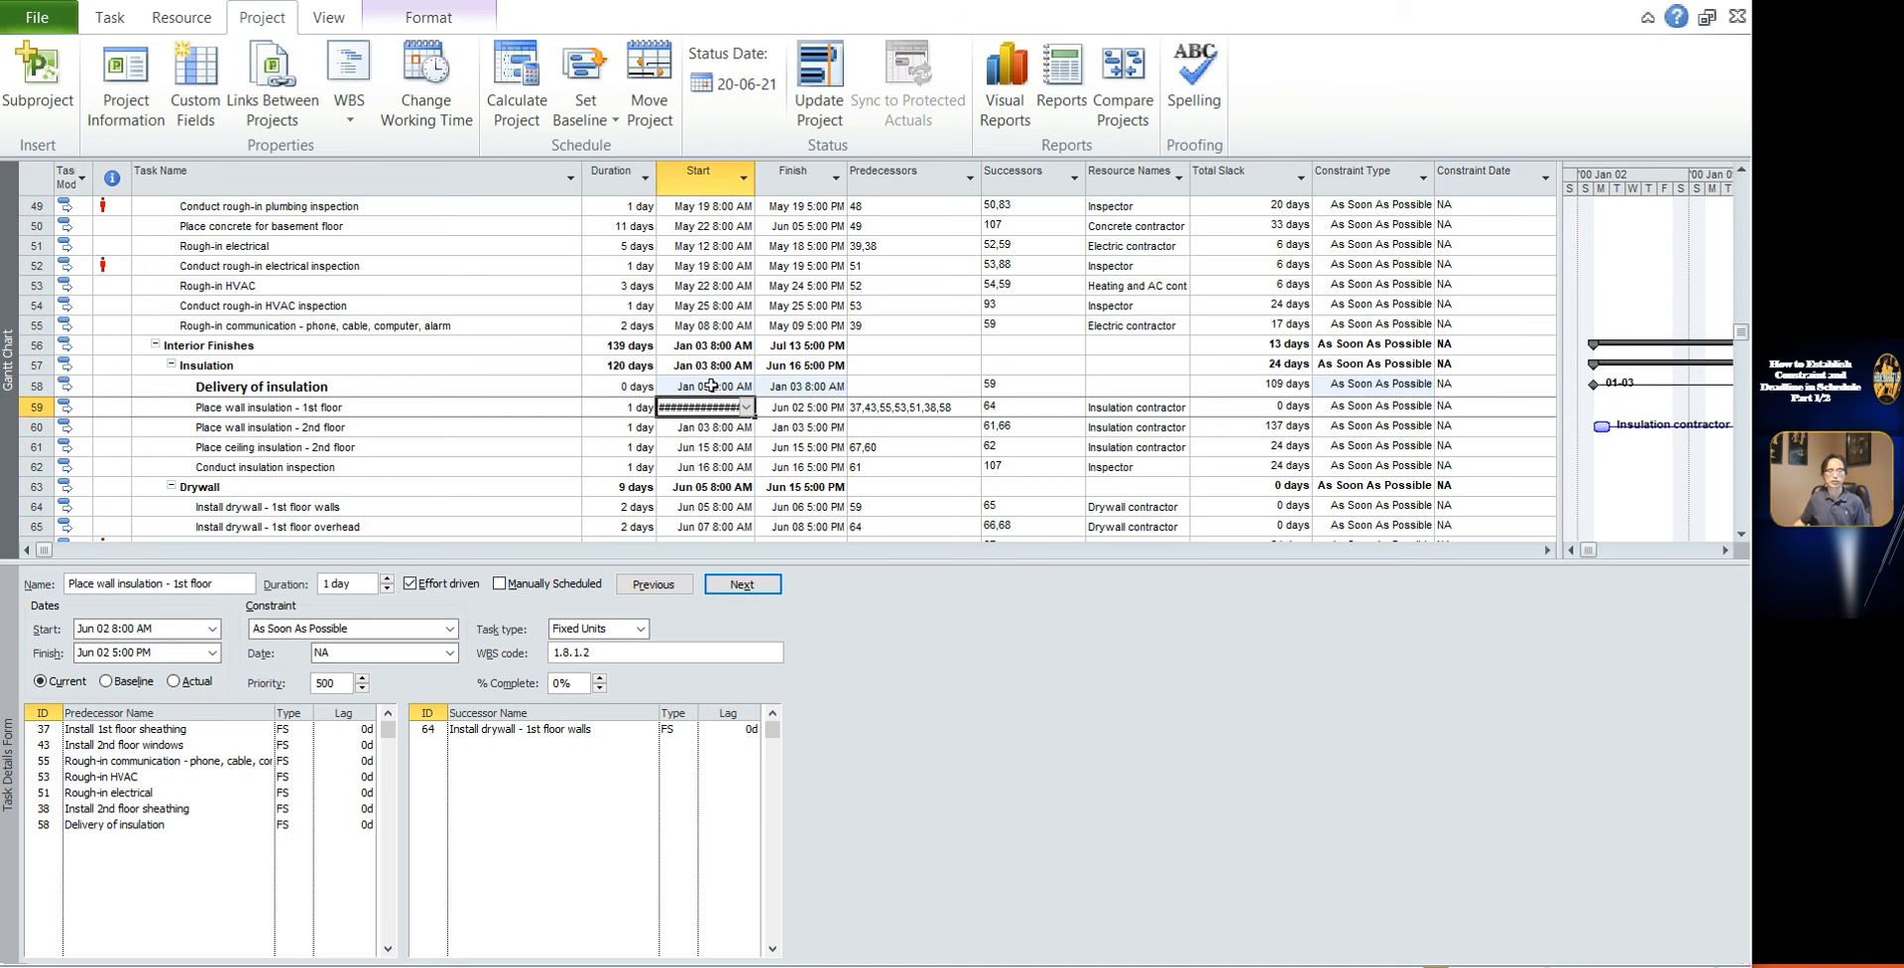
pyautogui.click(711, 386)
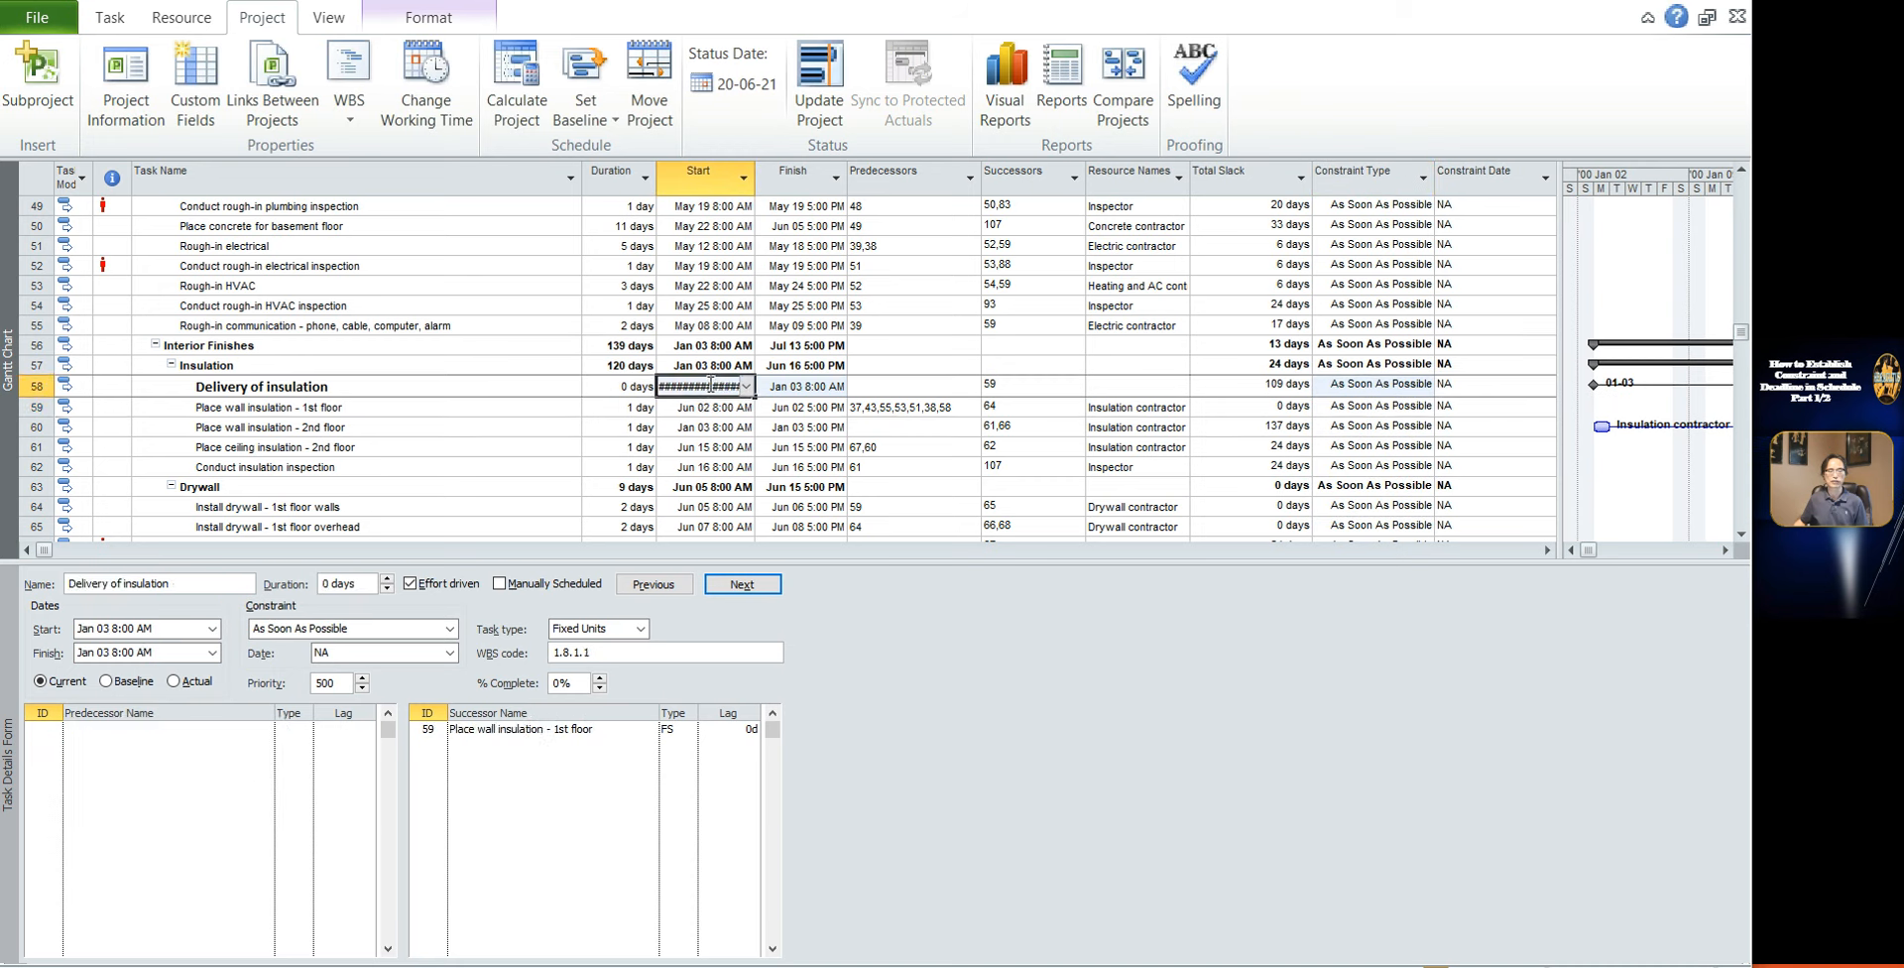
pyautogui.click(38, 386)
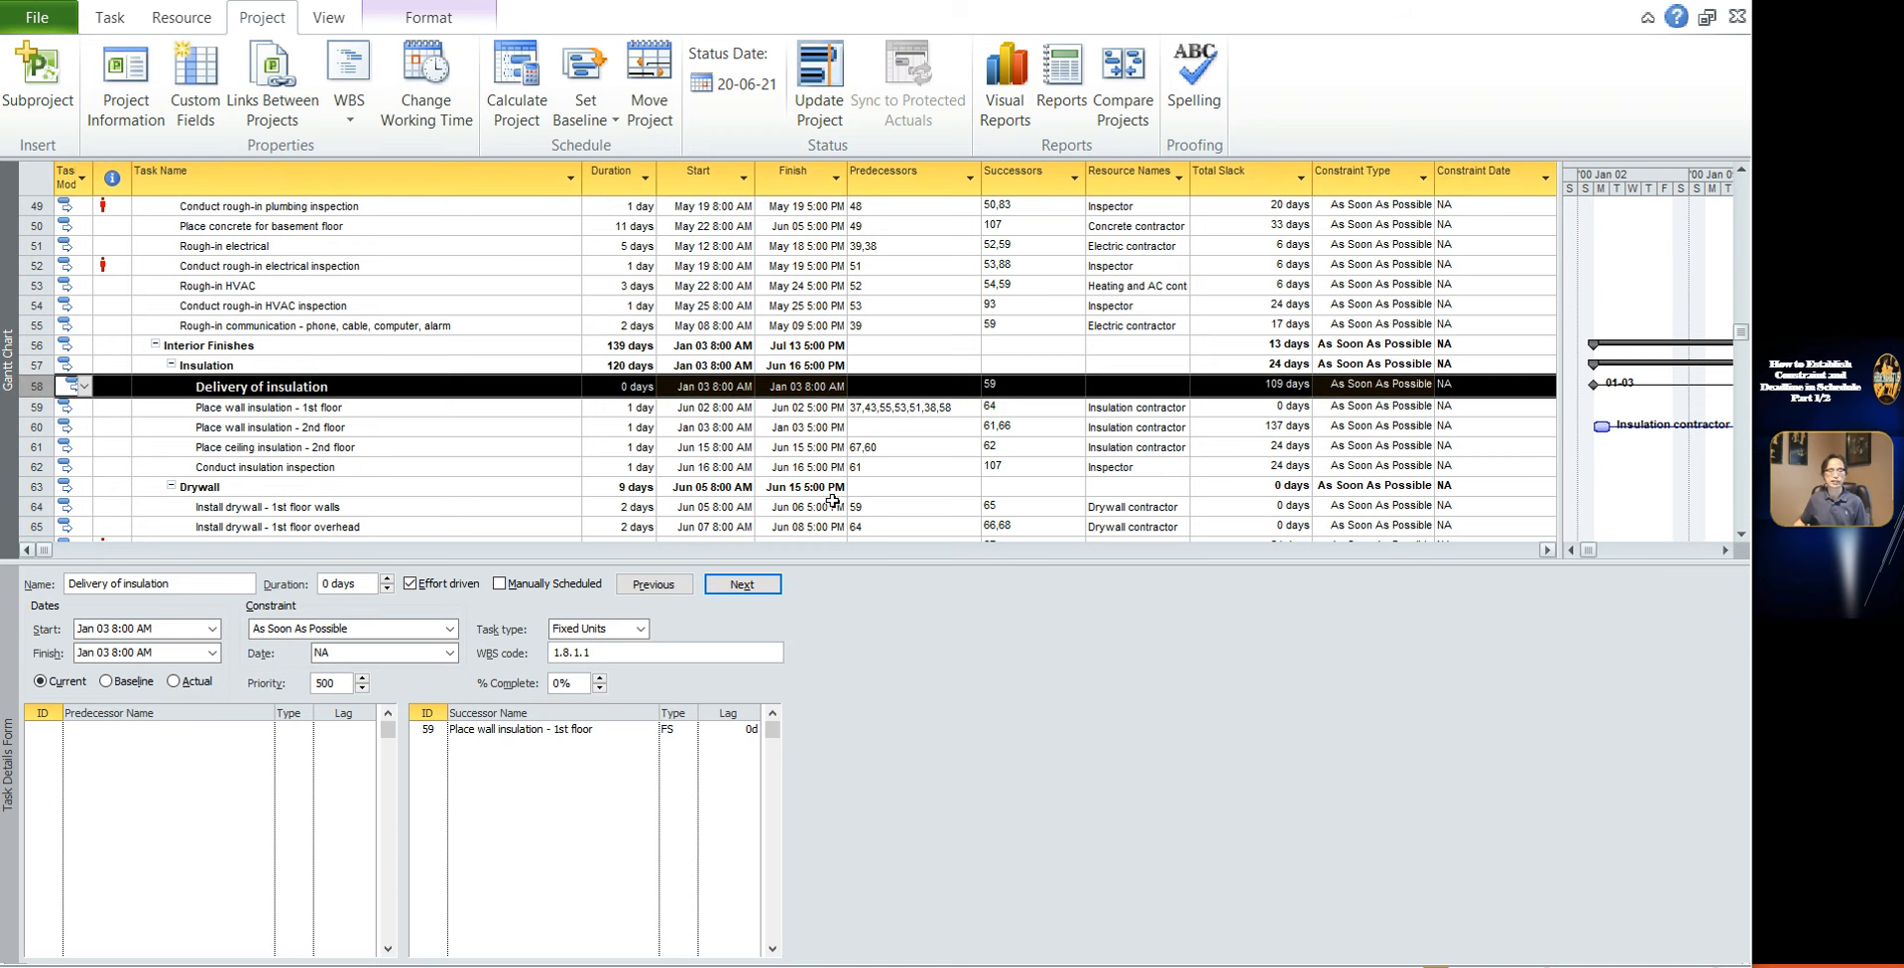
pyautogui.click(706, 408)
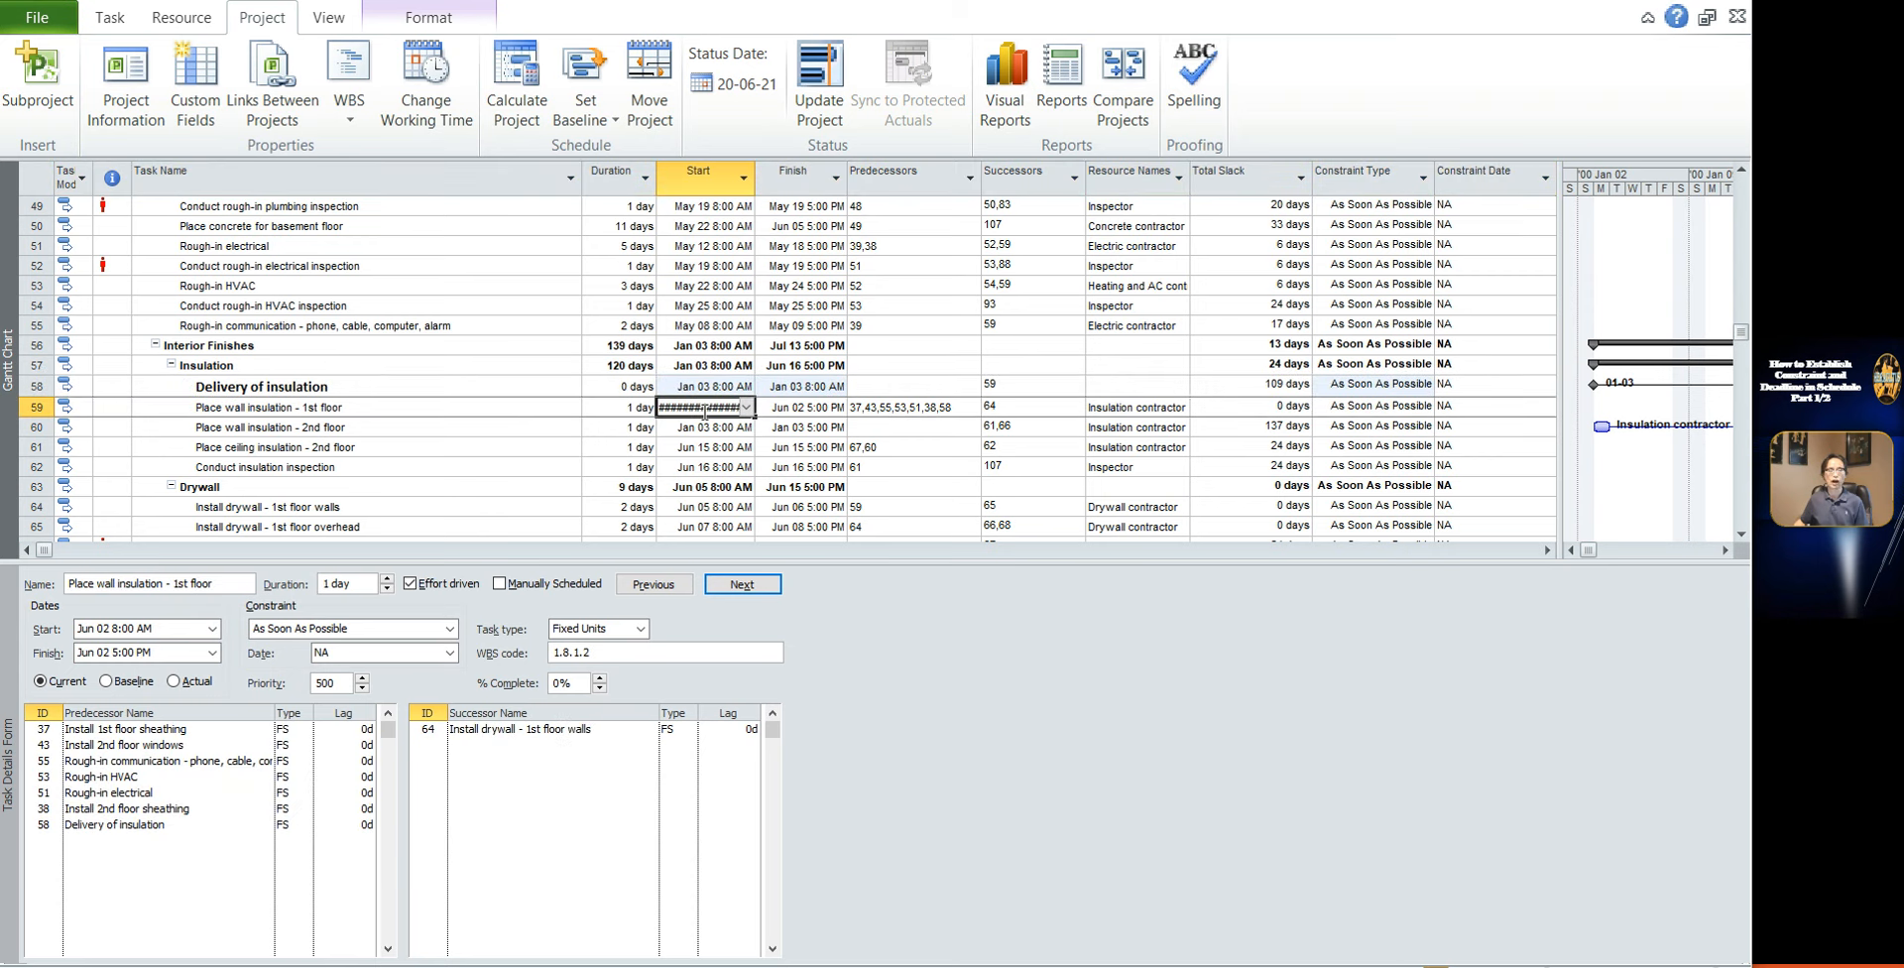
pyautogui.click(732, 427)
pyautogui.click(729, 411)
pyautogui.click(432, 409)
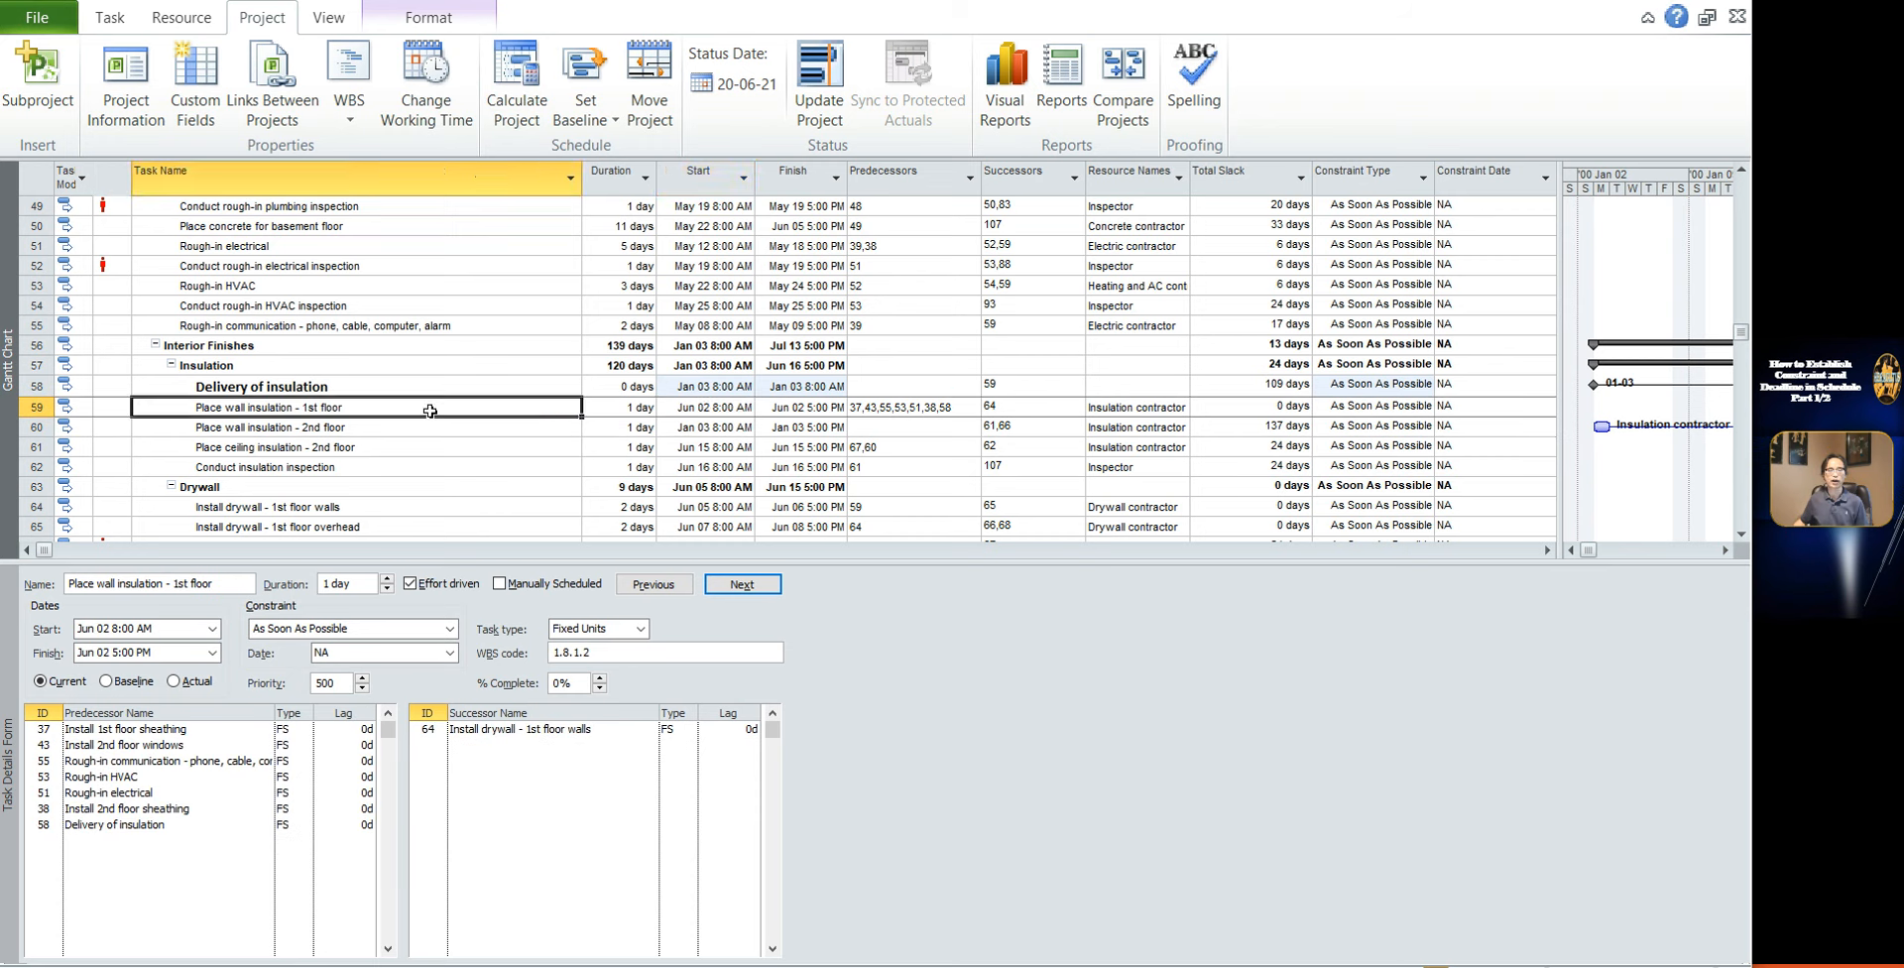
pyautogui.click(310, 385)
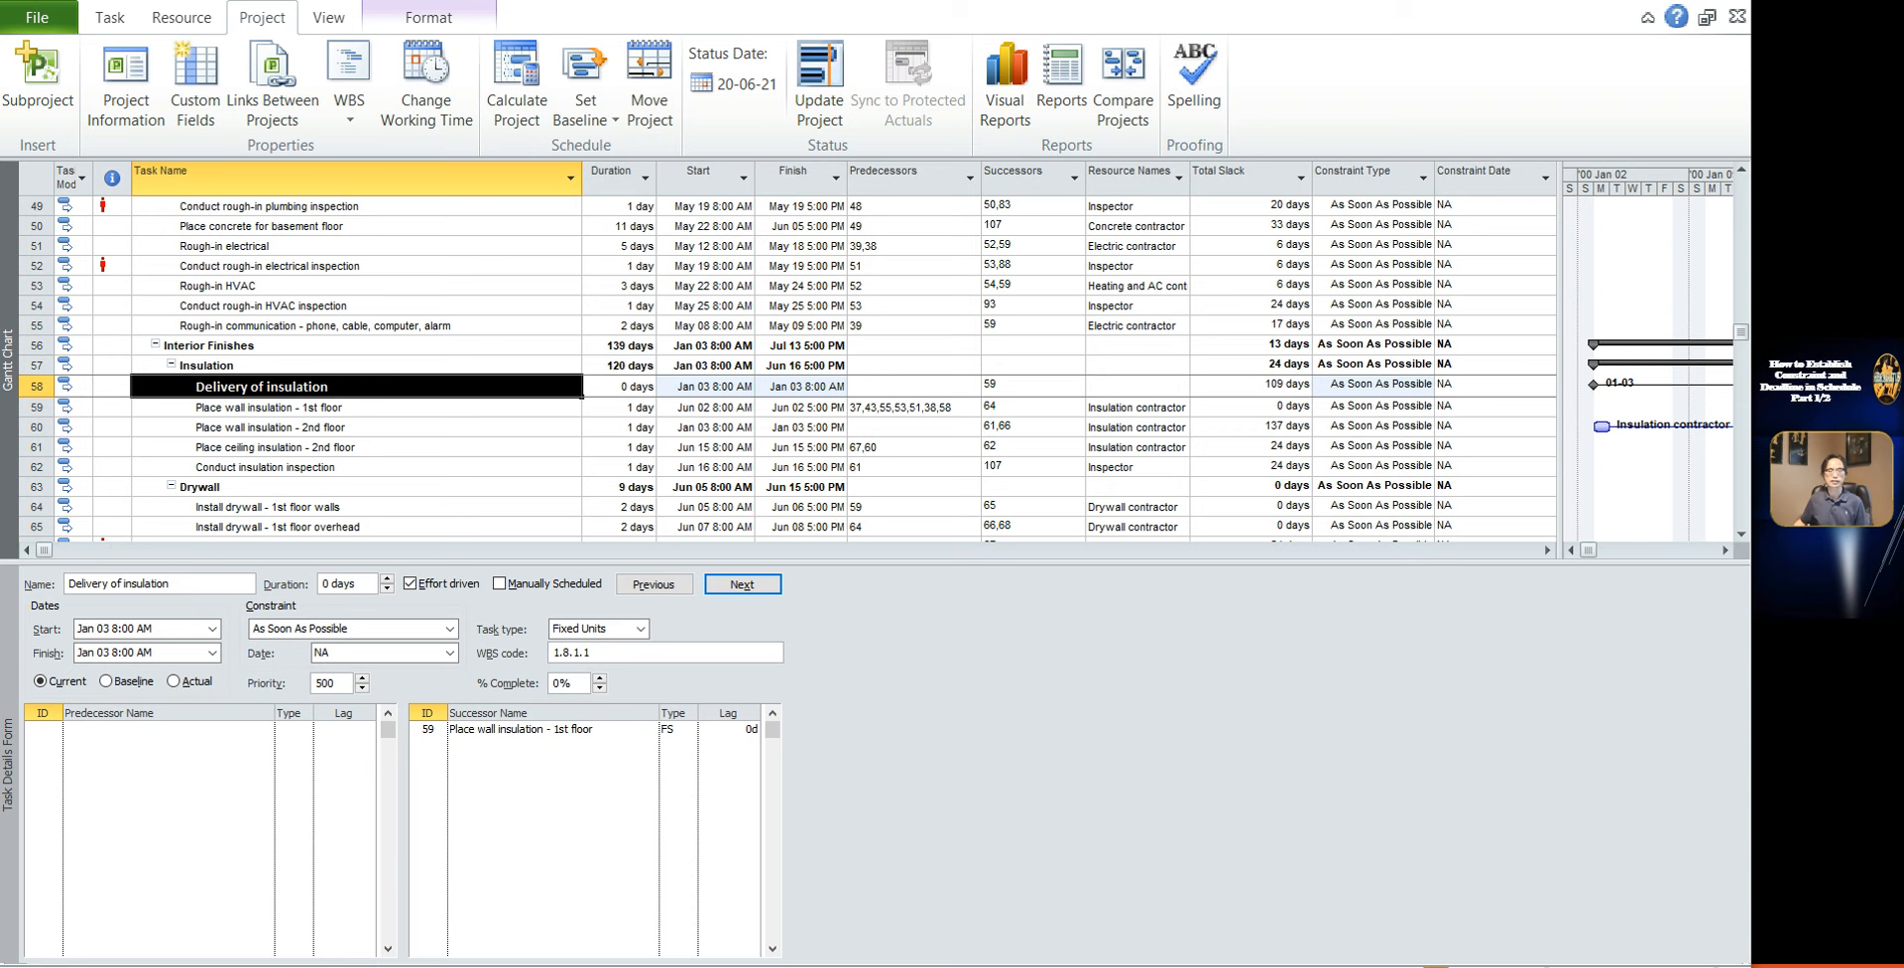
pyautogui.click(234, 426)
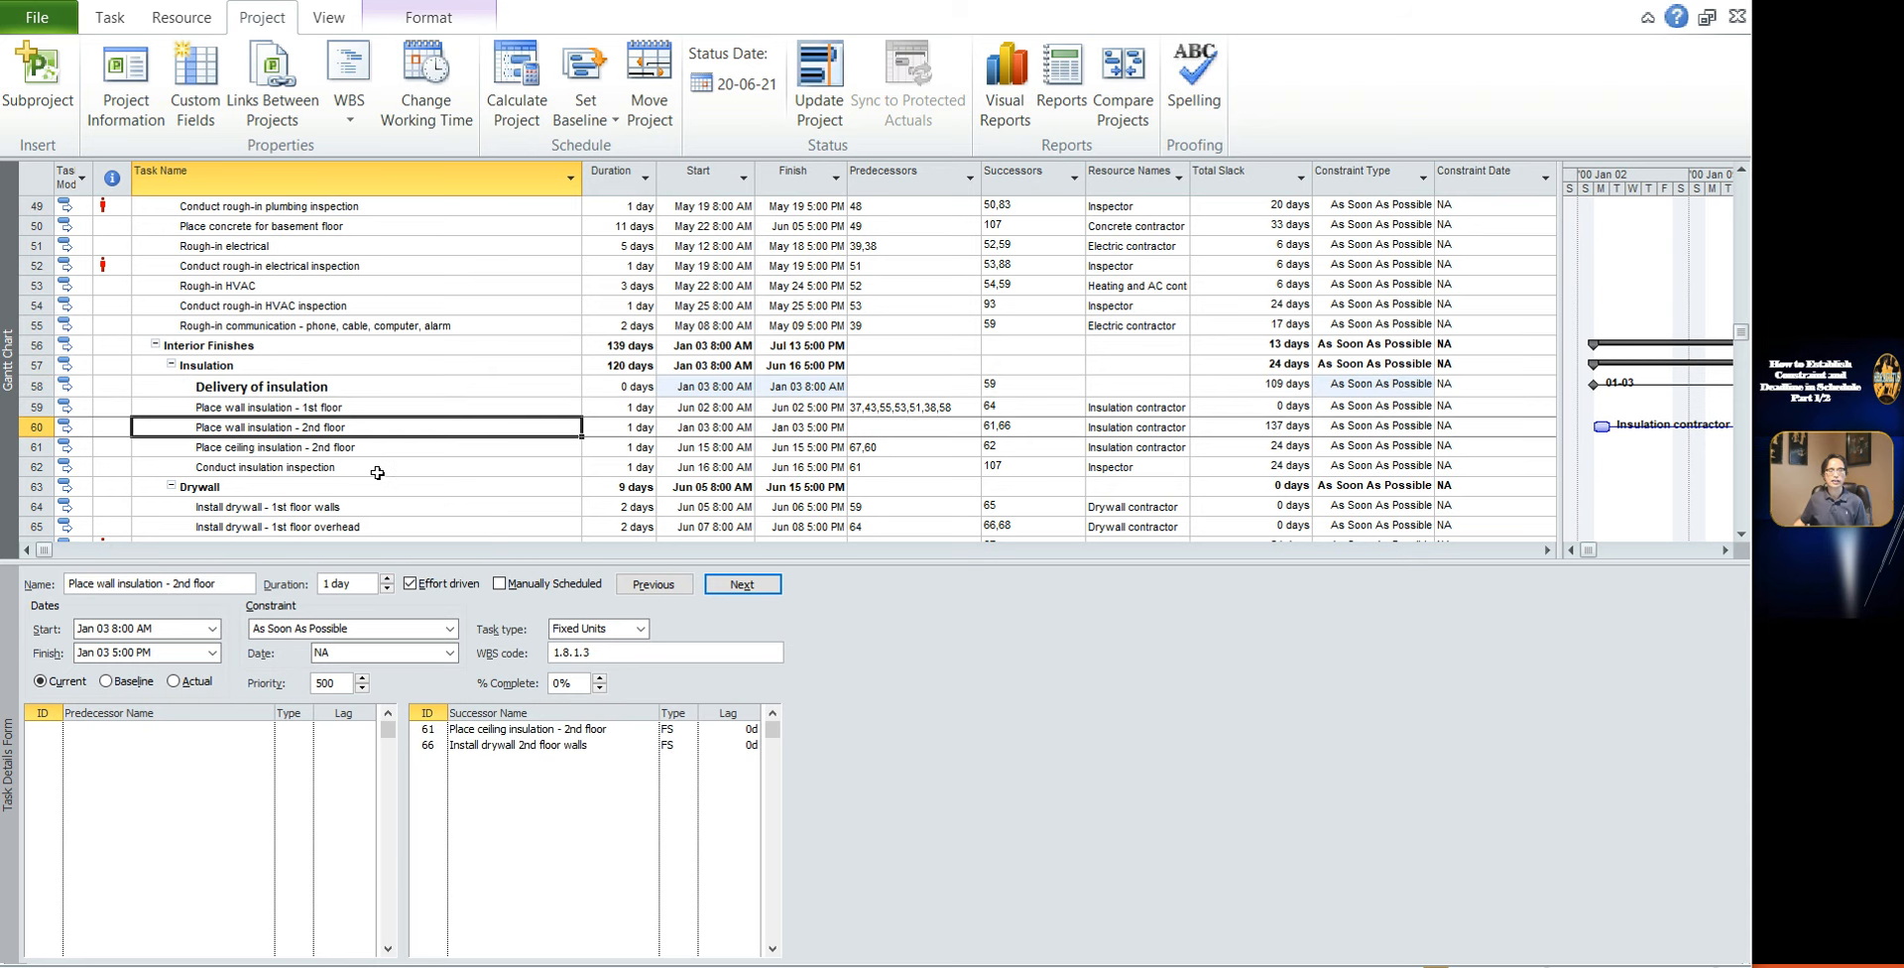
# Set the constraint type of the Delivery of insulation task to As Late As Possible
pyautogui.click(270, 385)
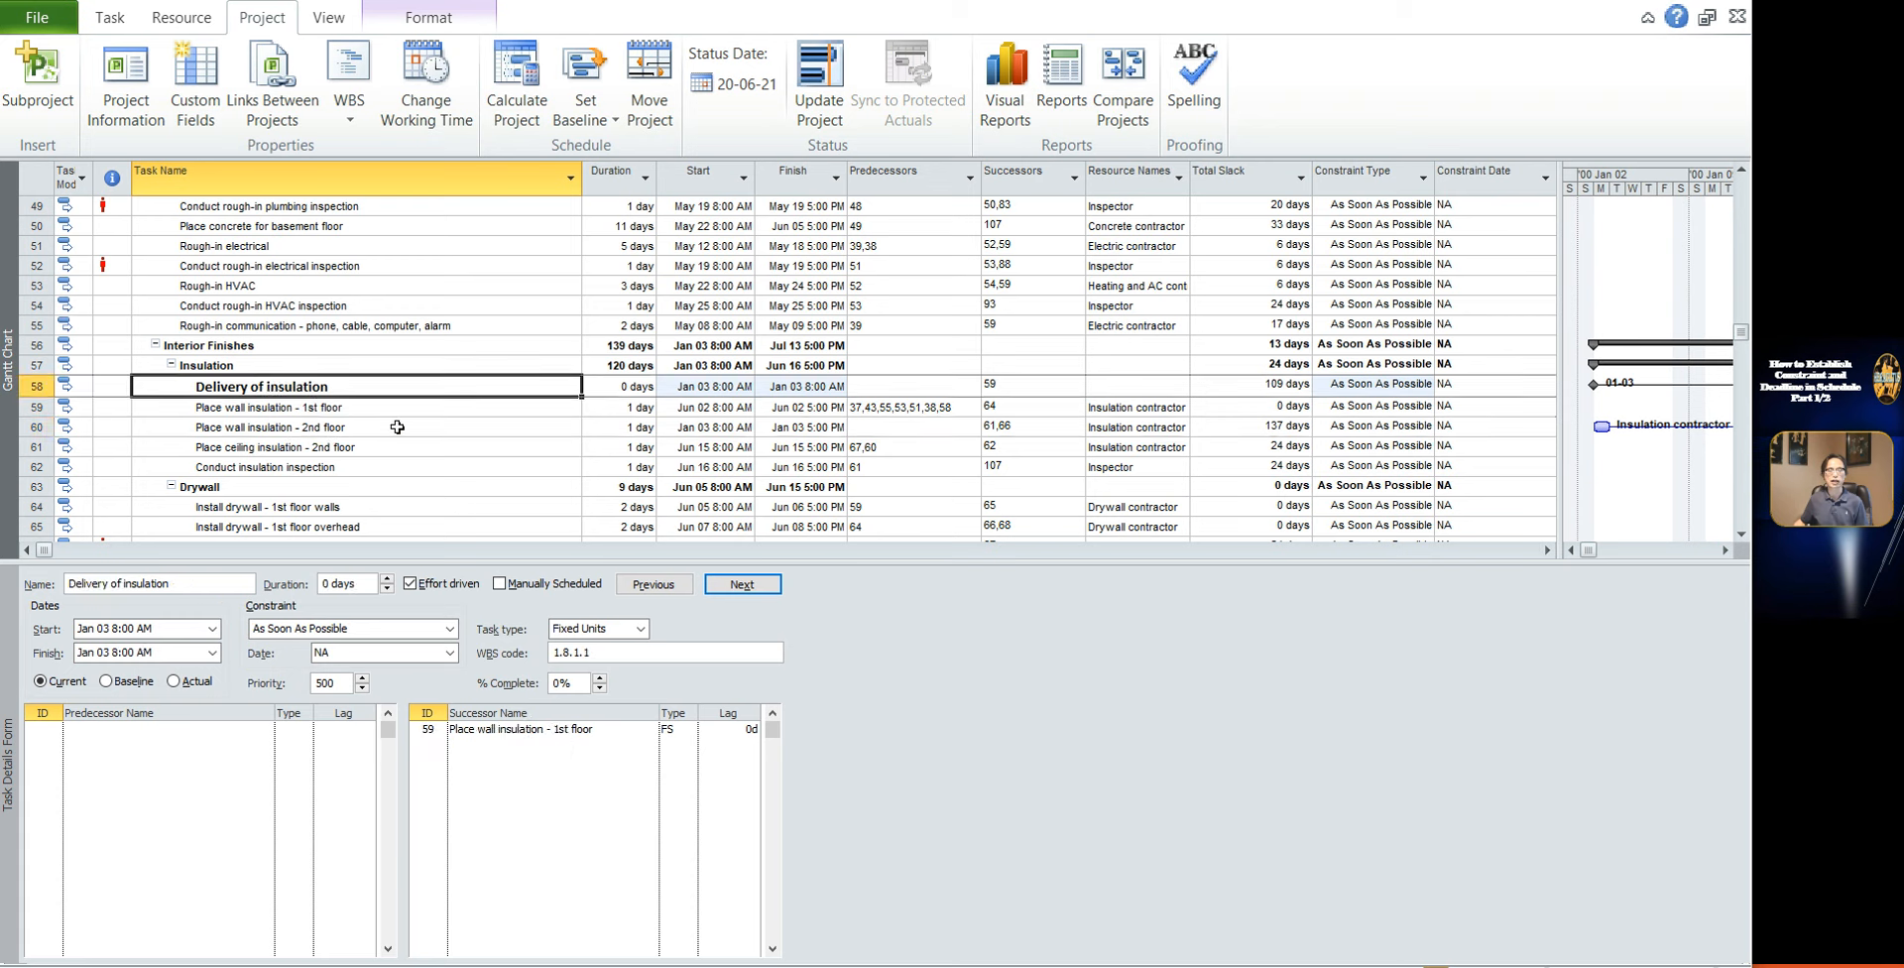
pyautogui.click(1350, 384)
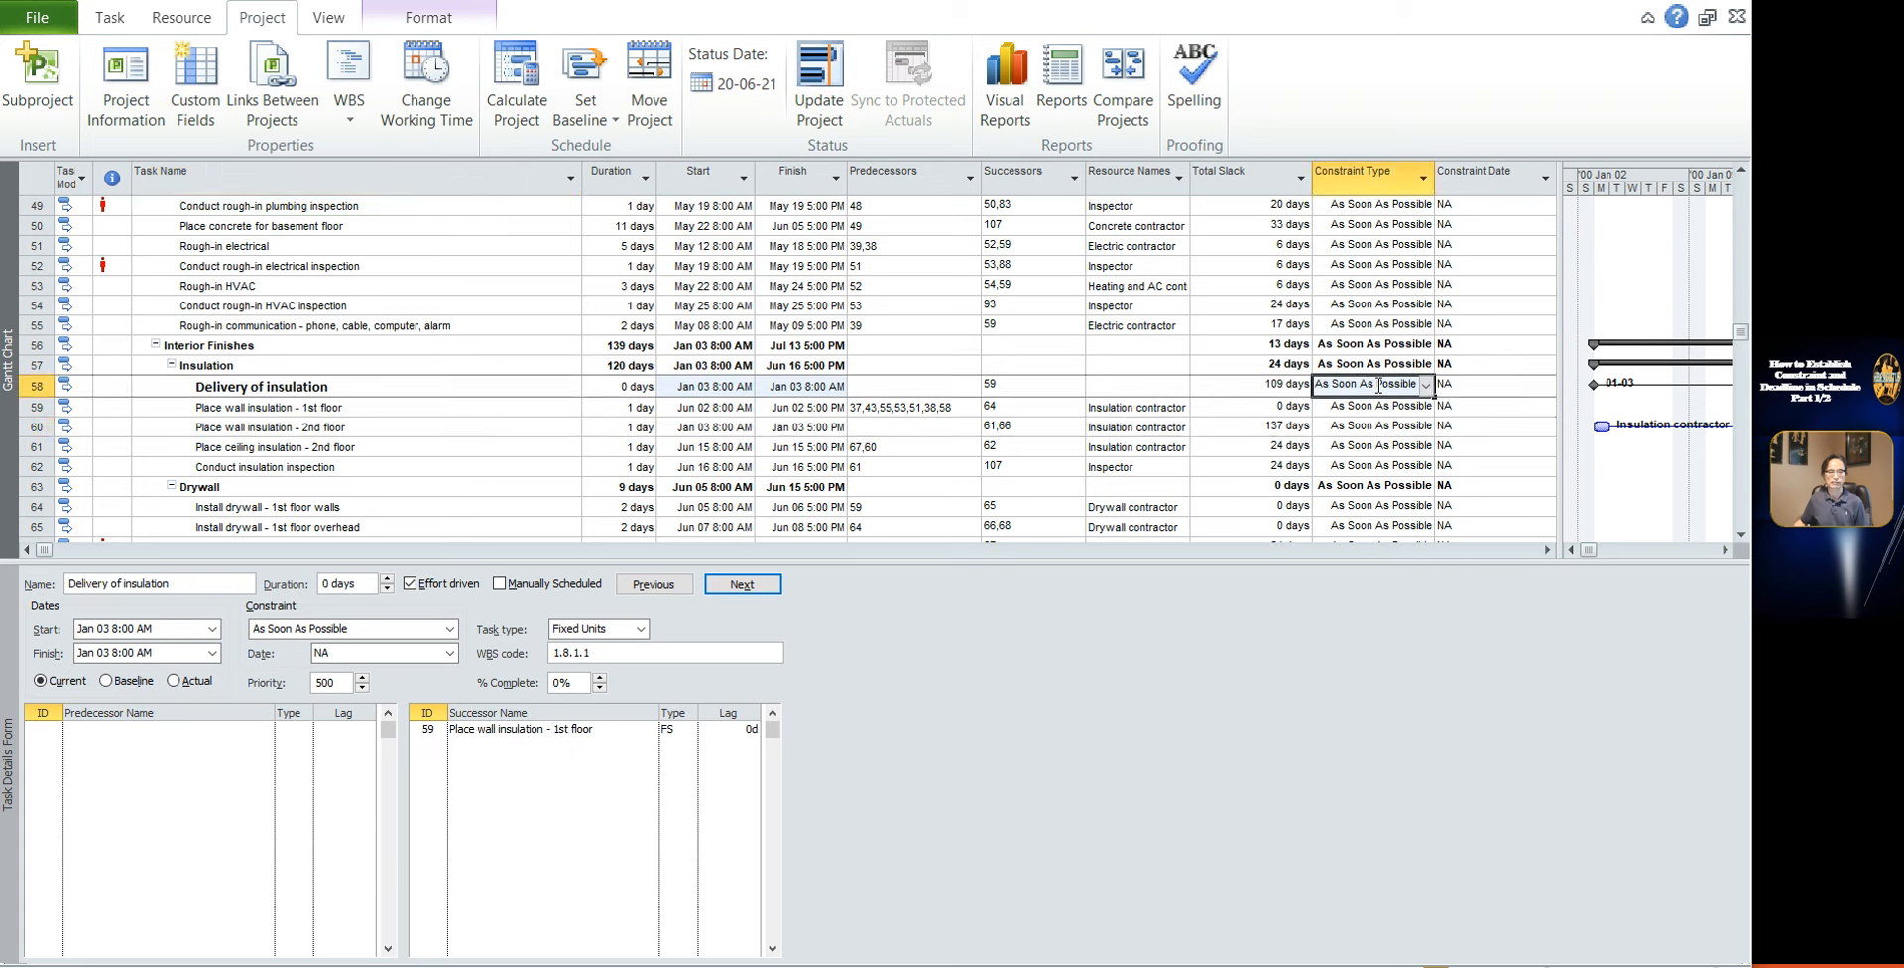
pyautogui.click(1429, 386)
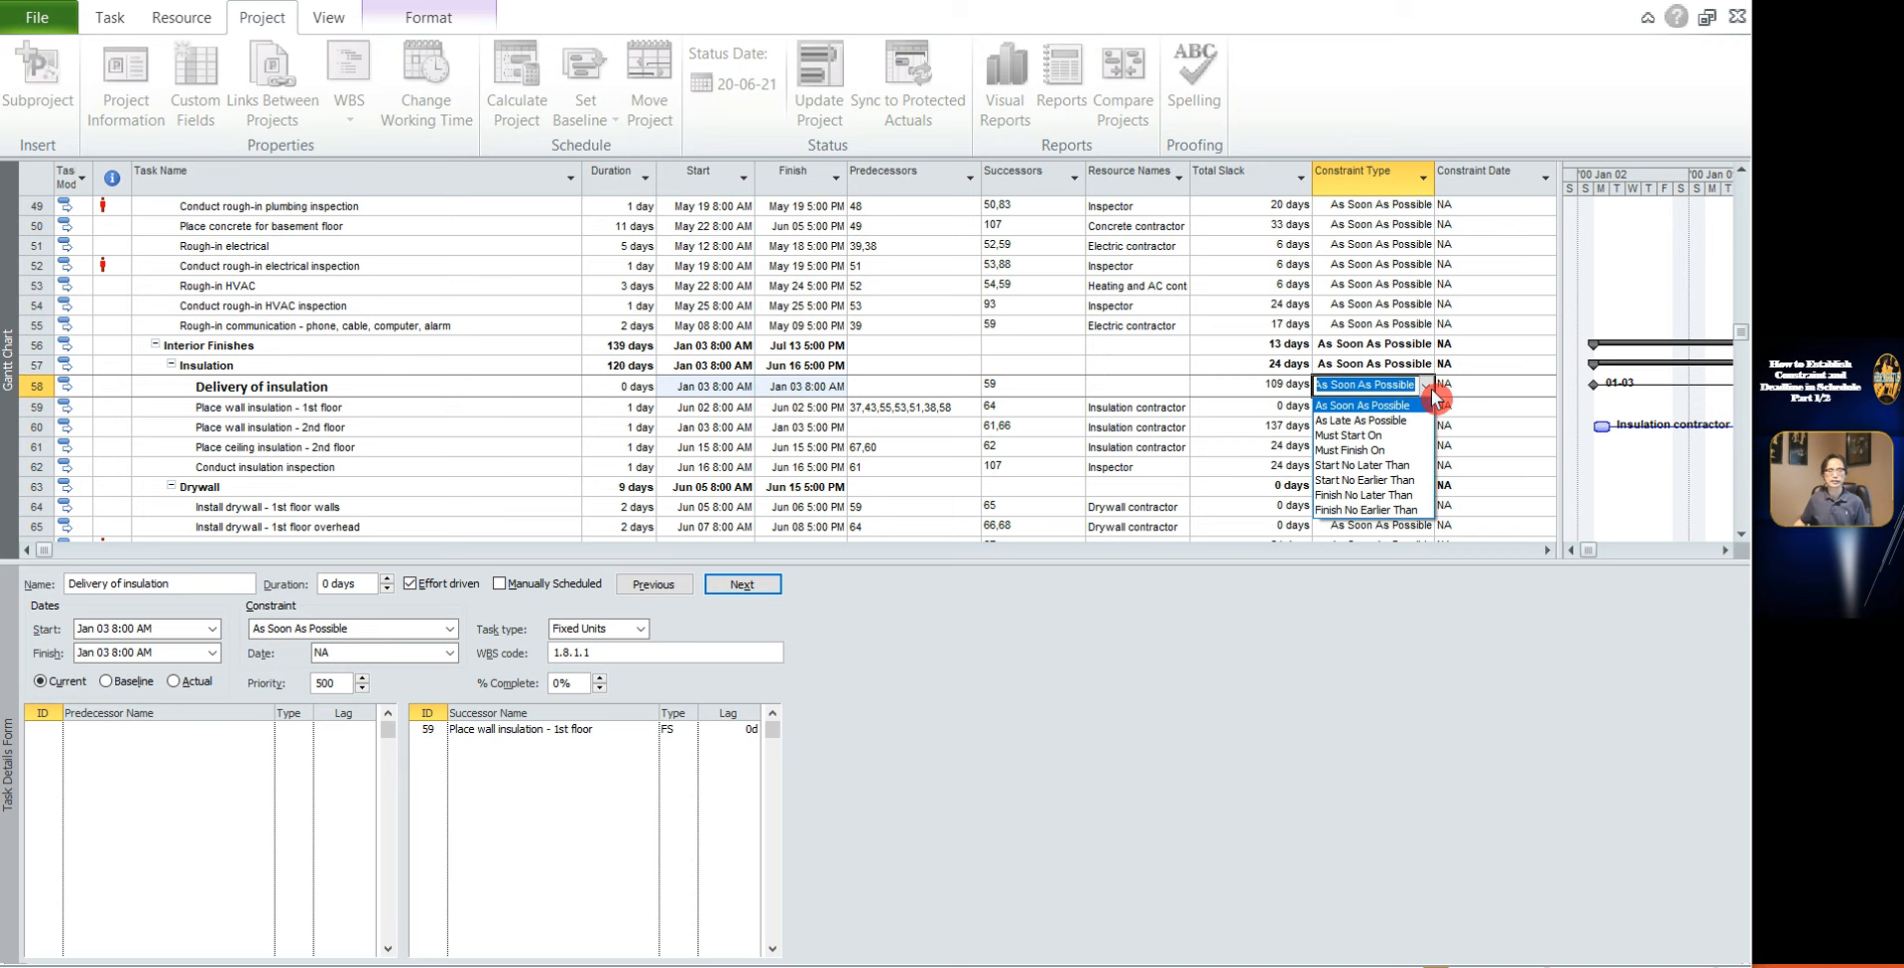
pyautogui.click(1364, 421)
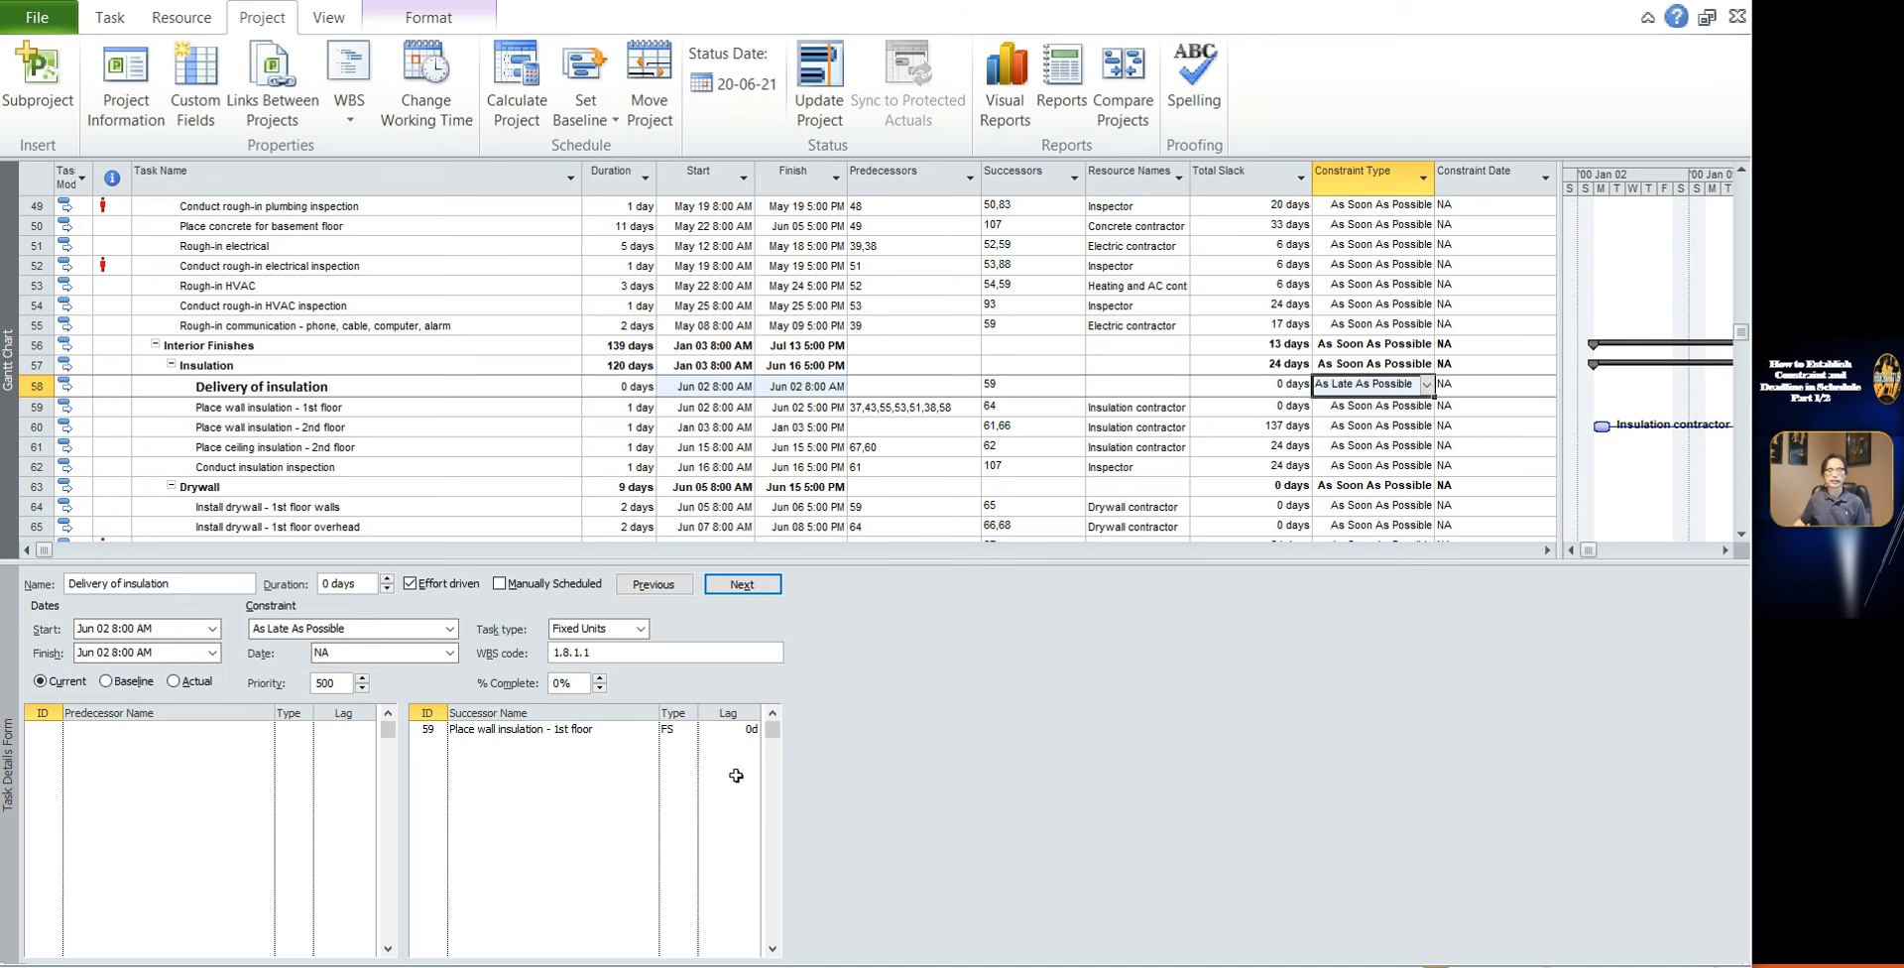
# Replace the successor of Delivery of insulation with task 60, Place wall insulation - 2nd floor
pyautogui.click(578, 780)
pyautogui.click(427, 732)
pyautogui.click(1008, 737)
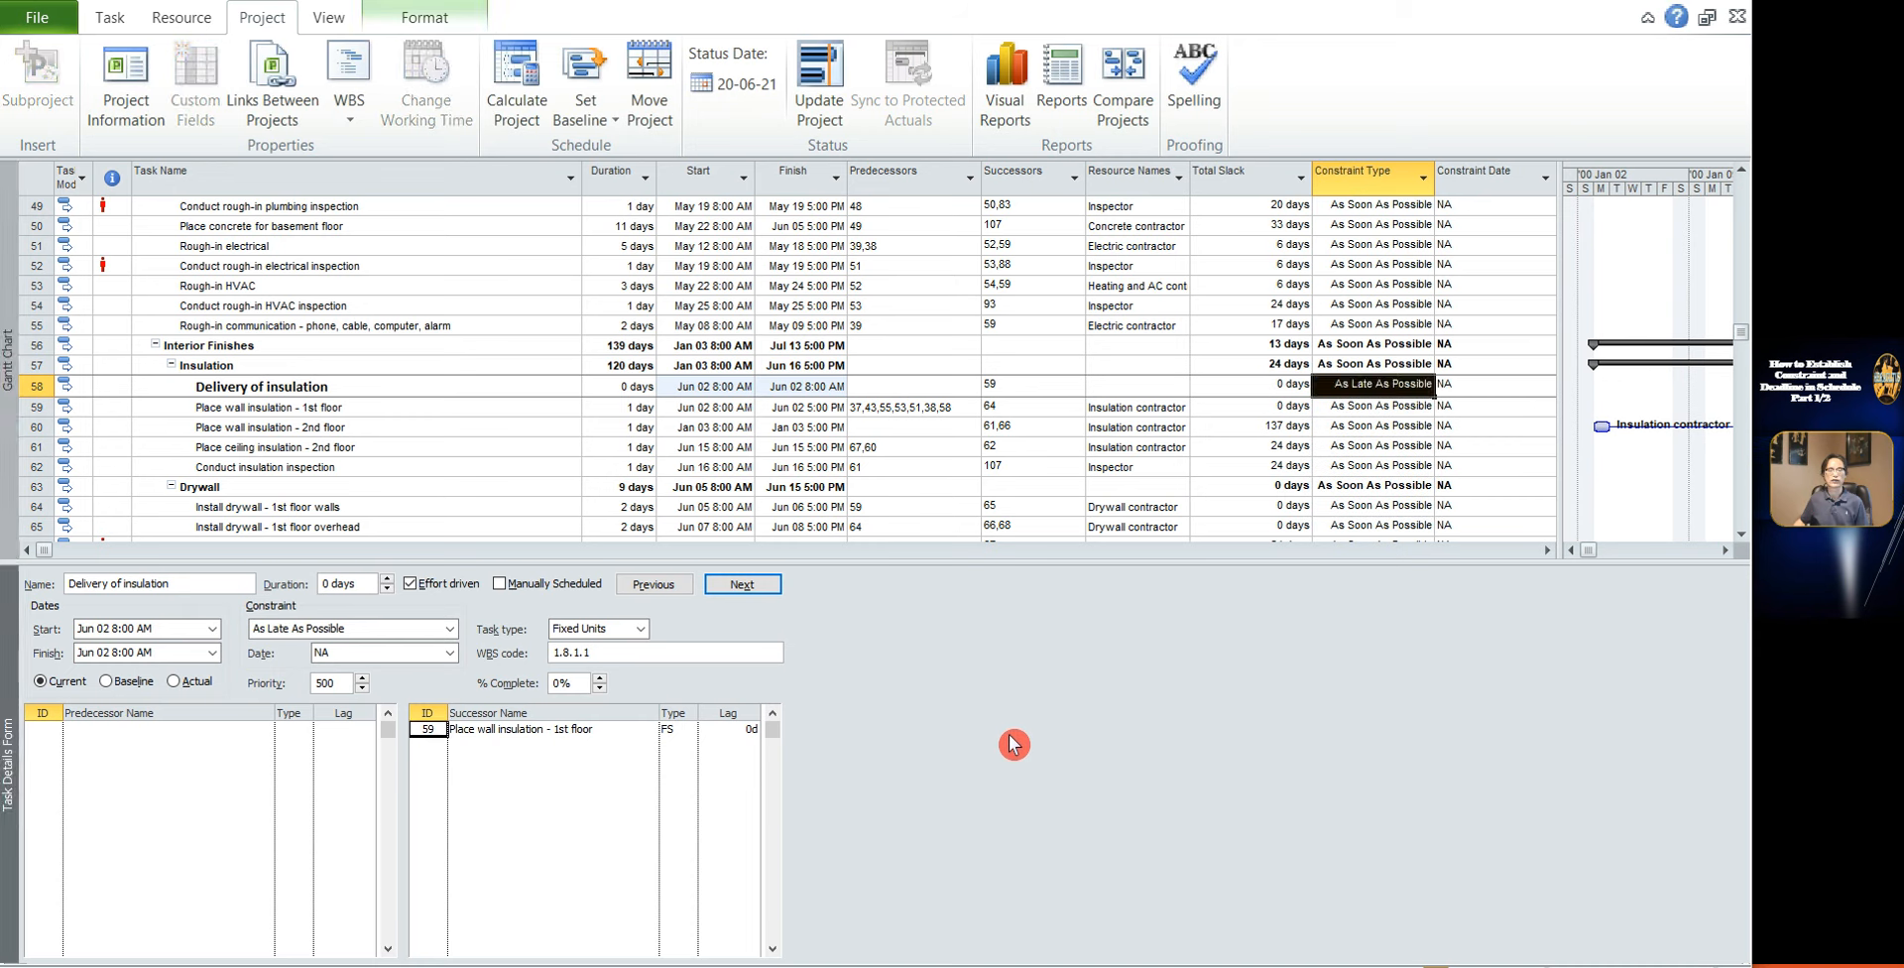
pyautogui.write('60')
pyautogui.press('Return')
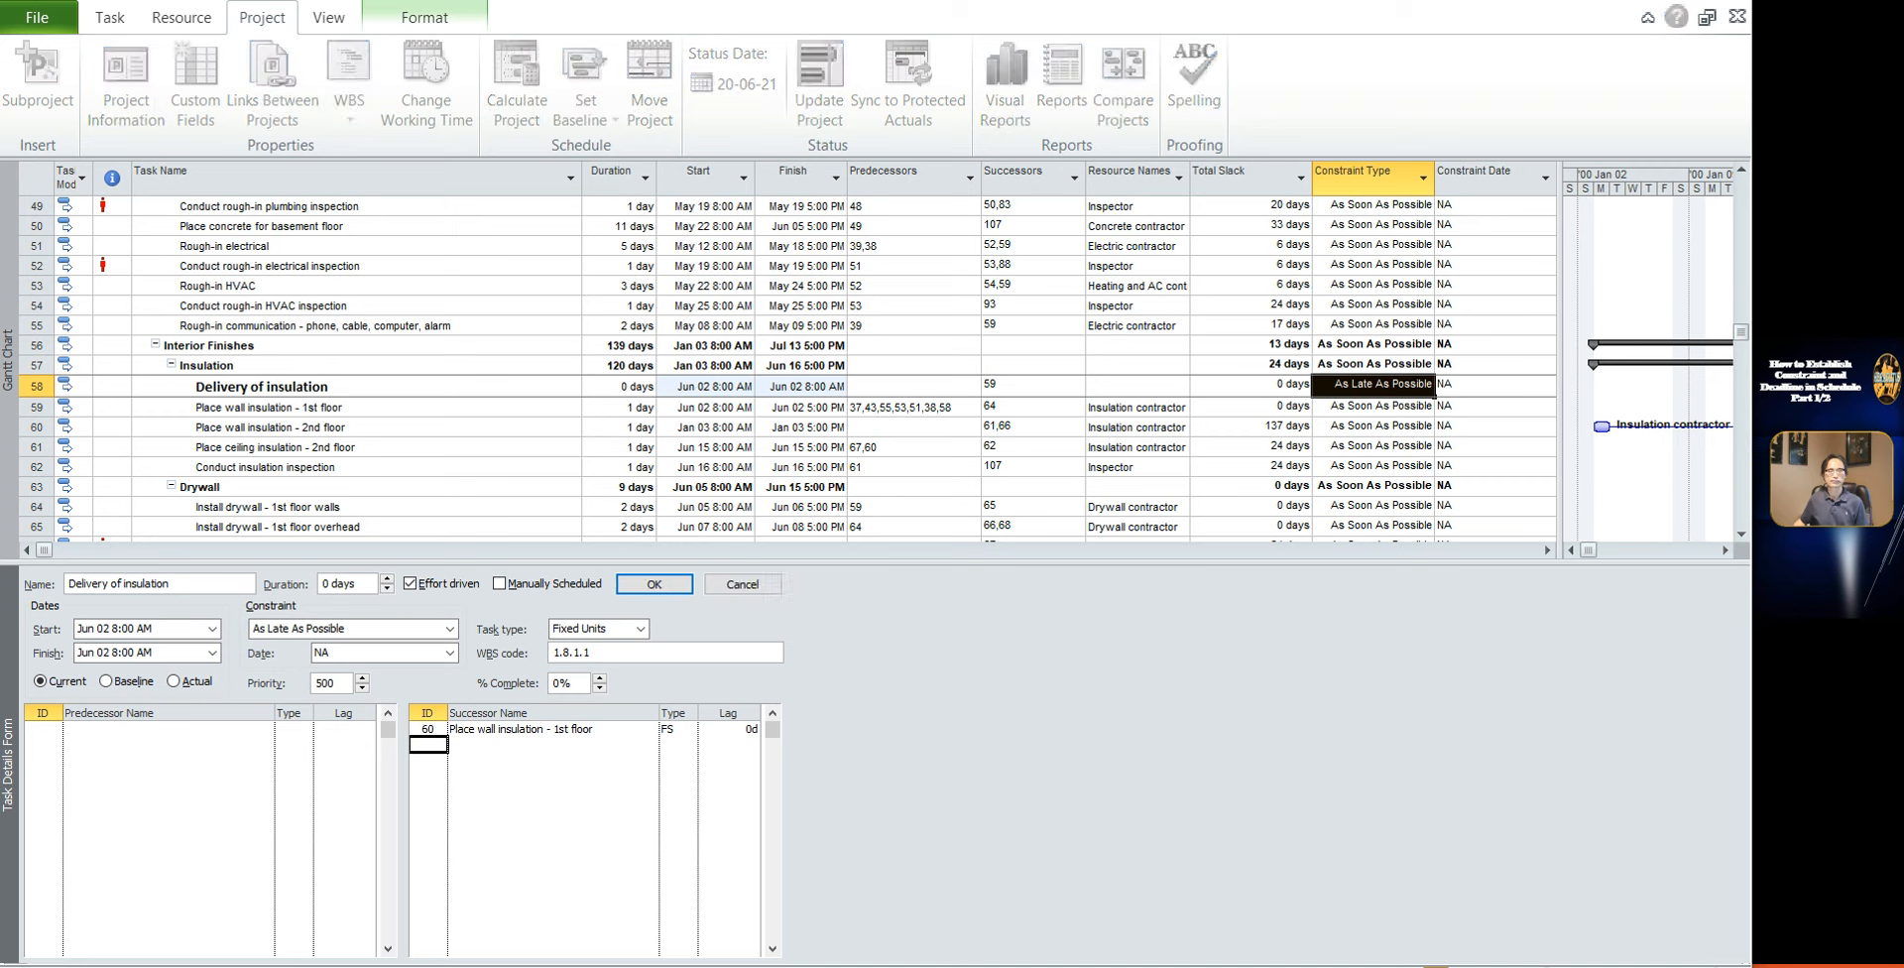
pyautogui.click(983, 682)
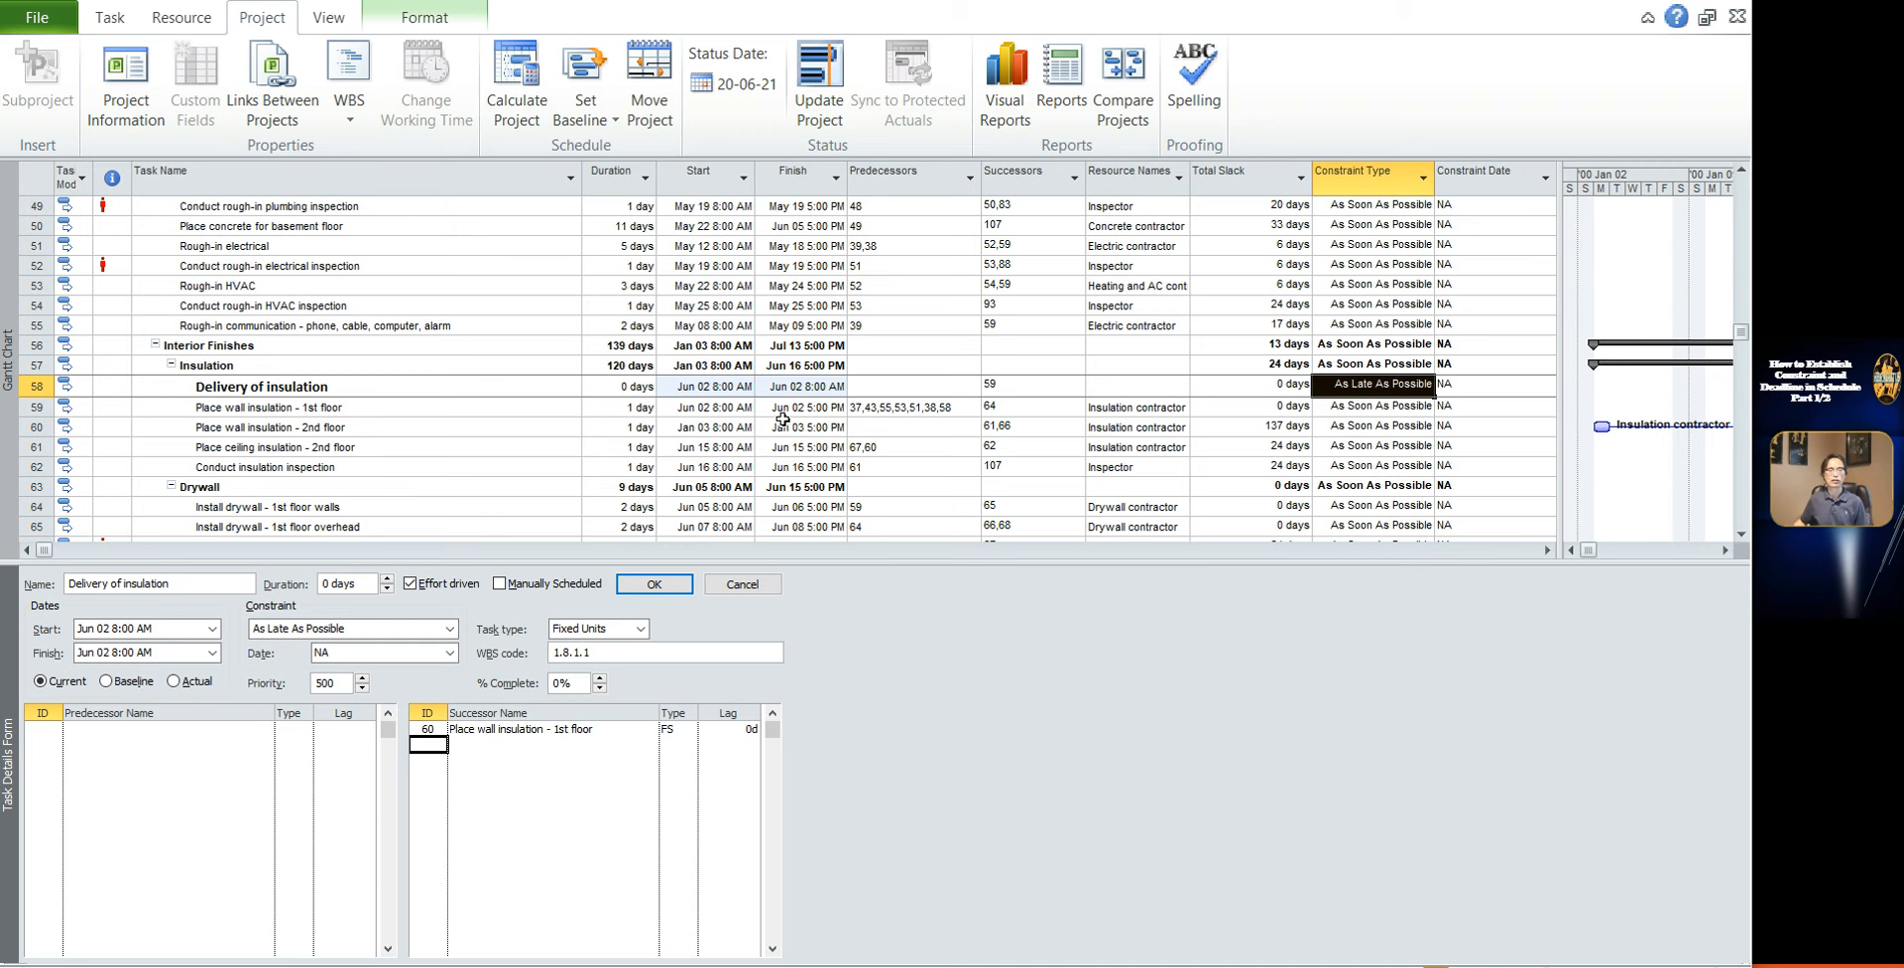
pyautogui.press('Return')
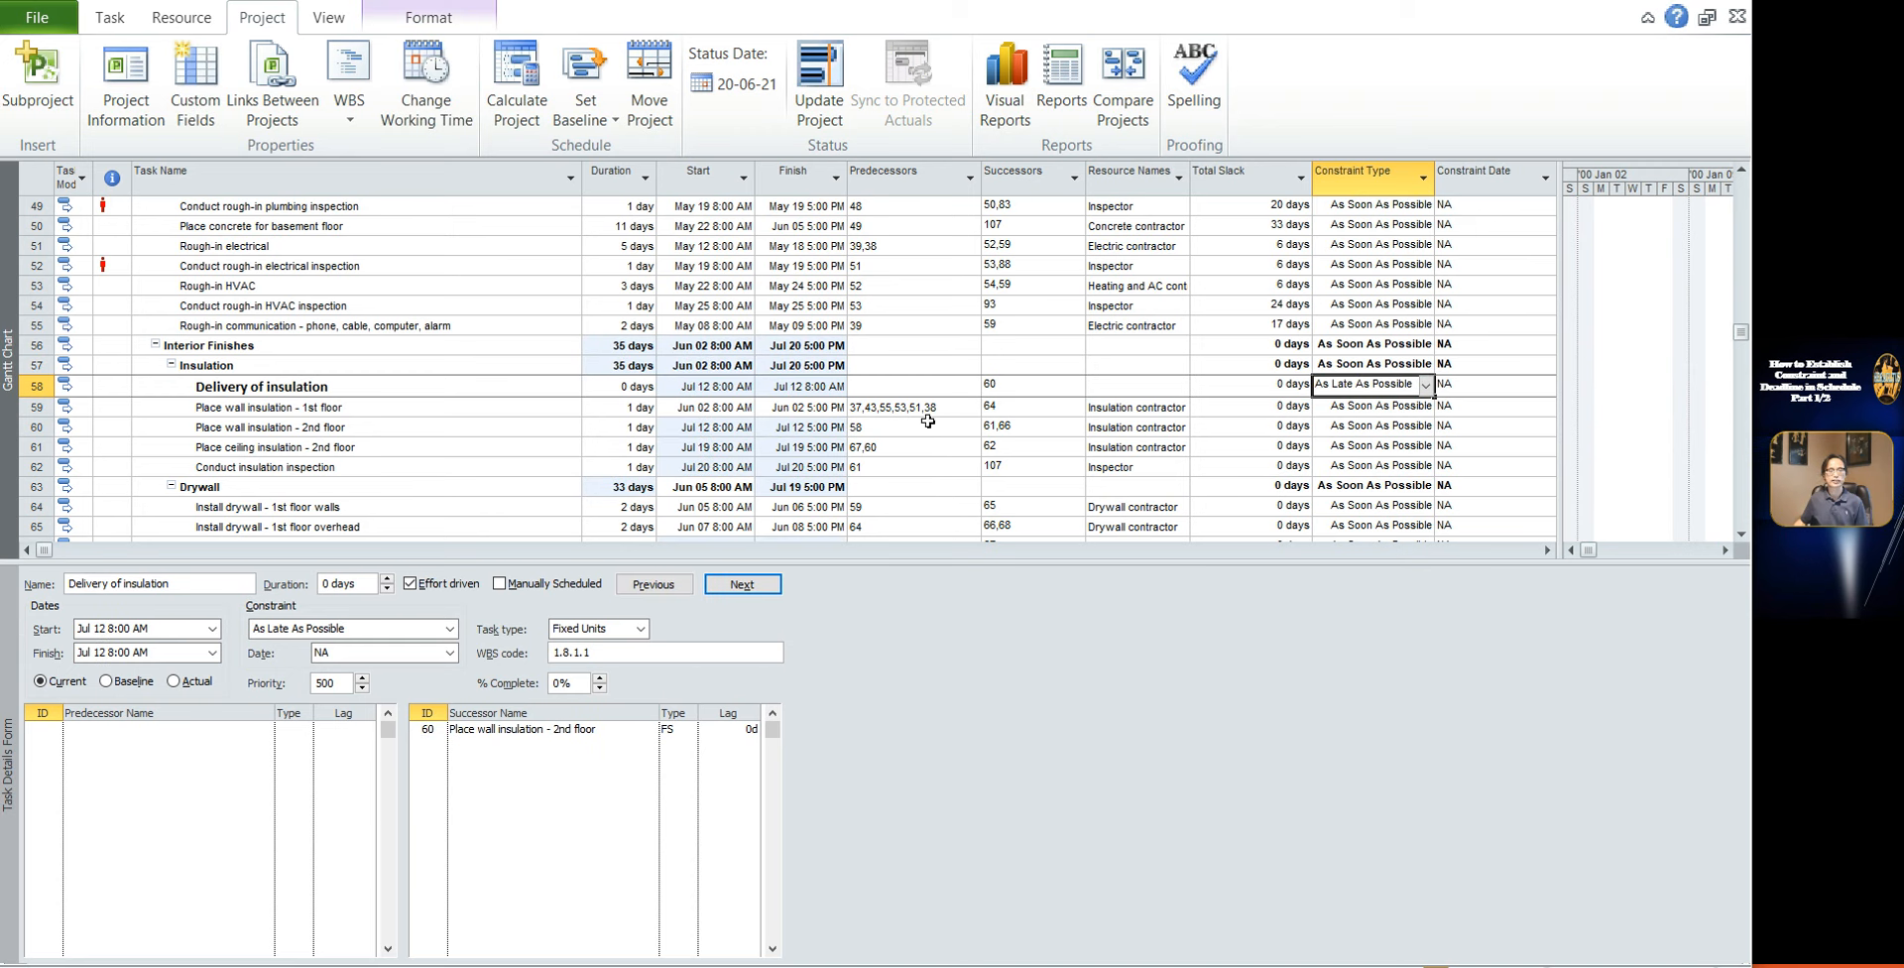
# Examine how the new successor affects the dates and slack of the delivery, 2nd floor wall insulation and ceiling insulation tasks
pyautogui.click(38, 427)
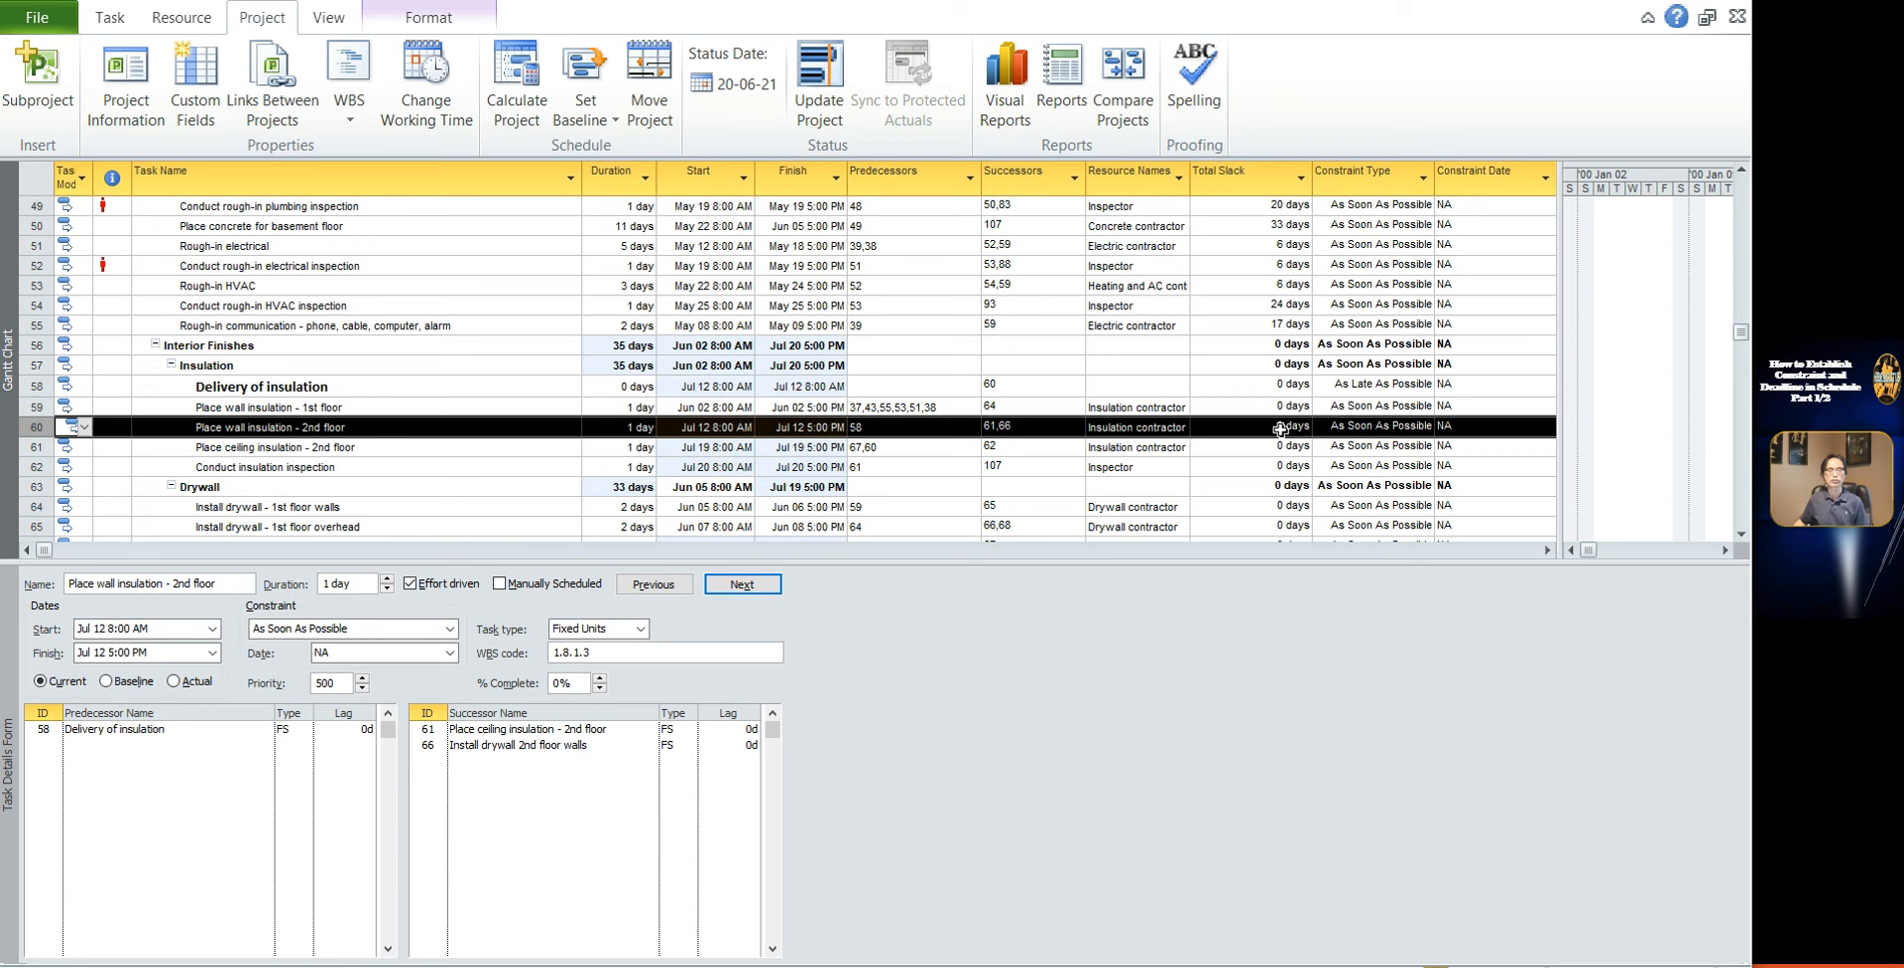
pyautogui.click(736, 447)
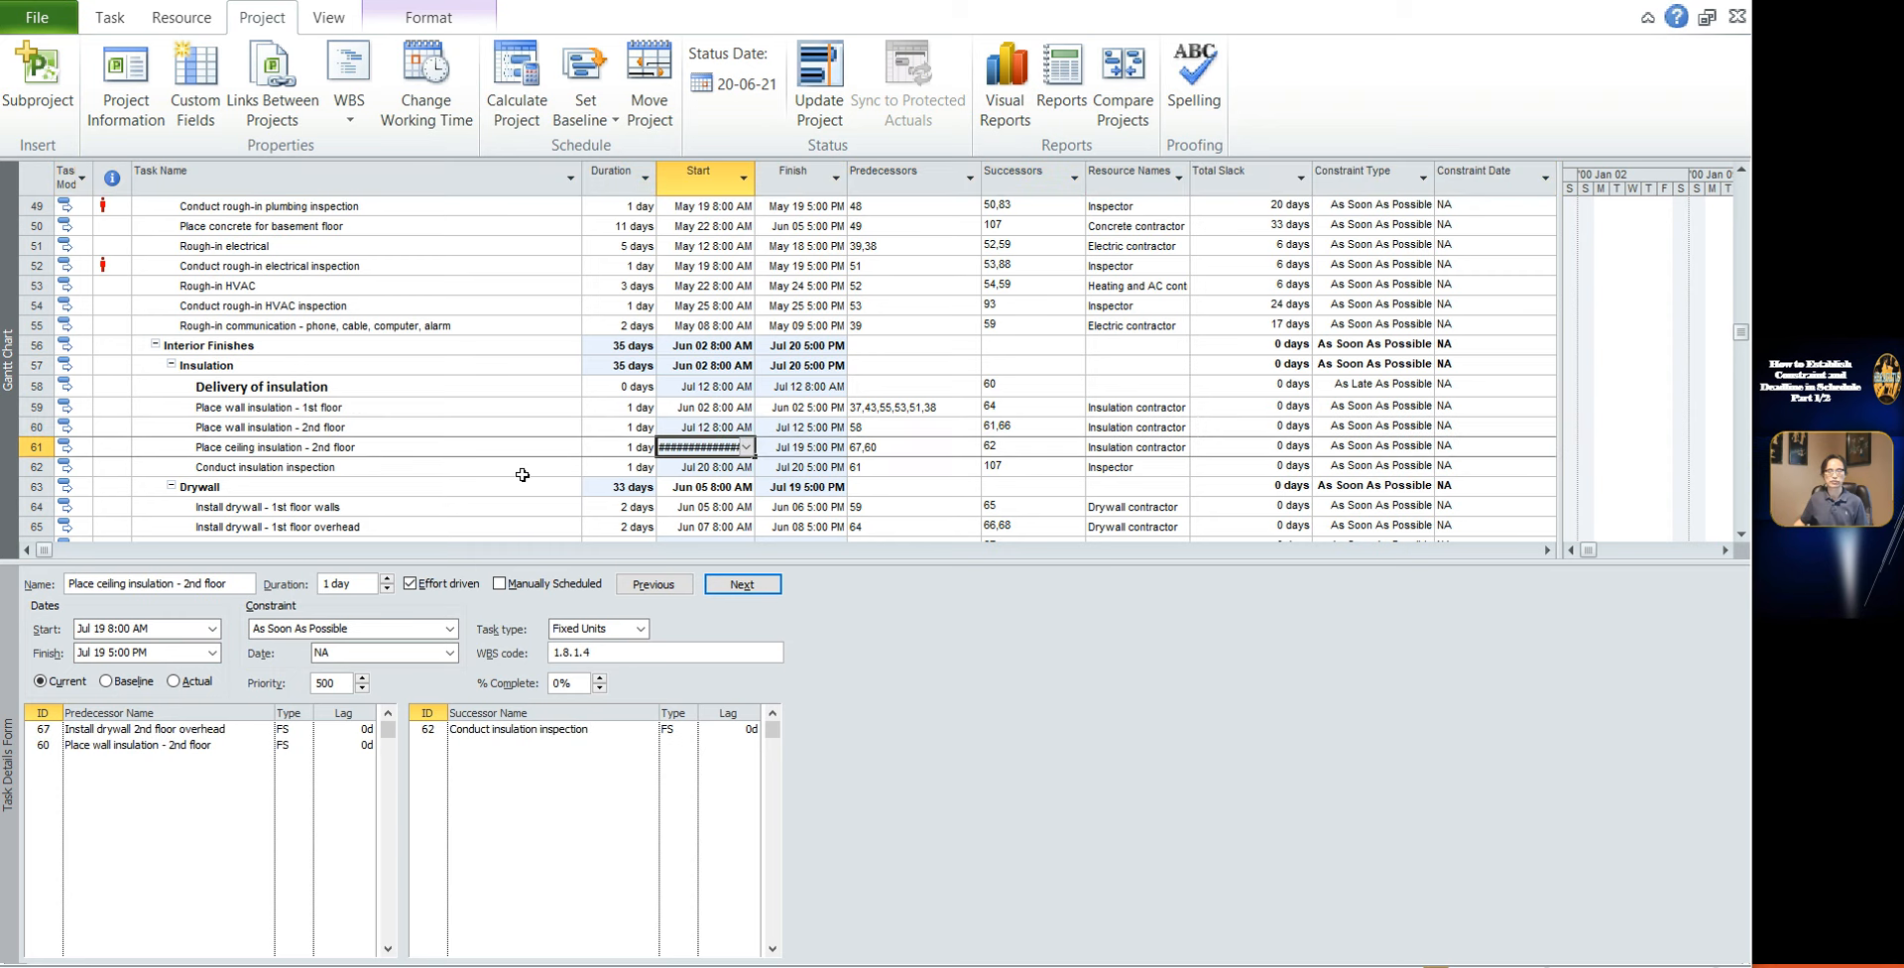
pyautogui.click(231, 449)
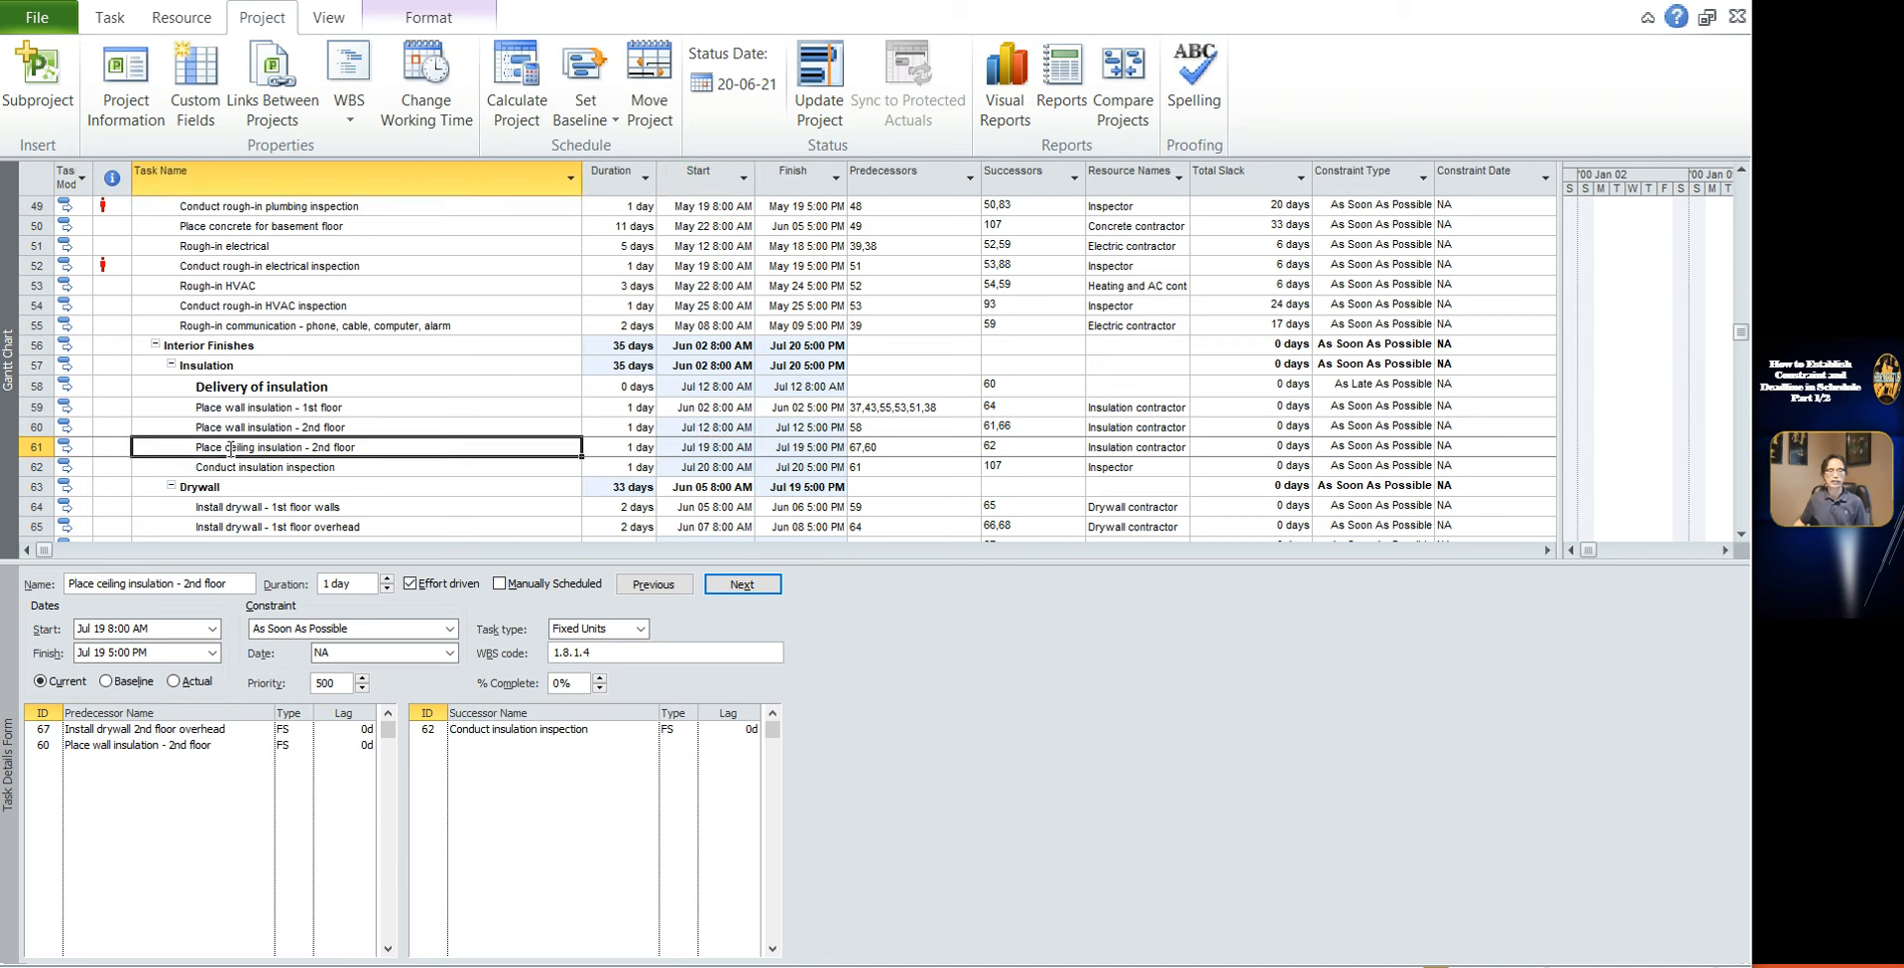
pyautogui.click(199, 387)
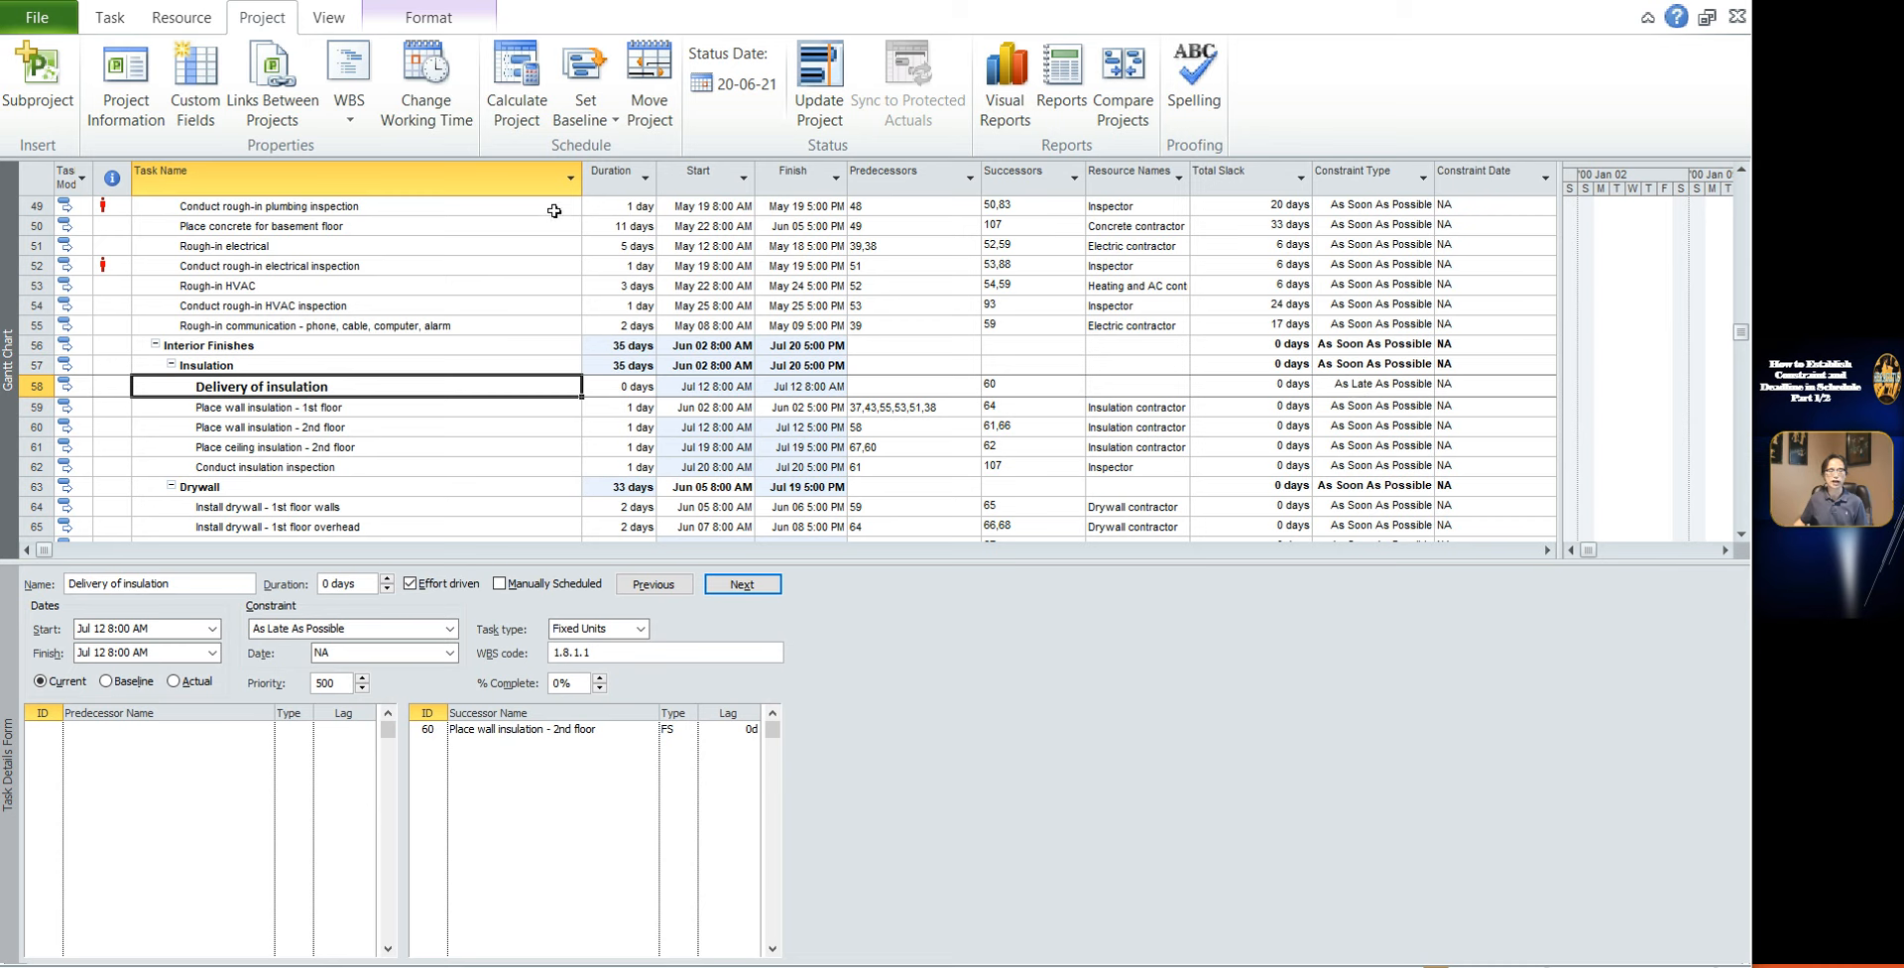
# Undo the successor and constraint type changes of Delivery of insulation to compare the schedule, and redo both
pyautogui.click(115, 2)
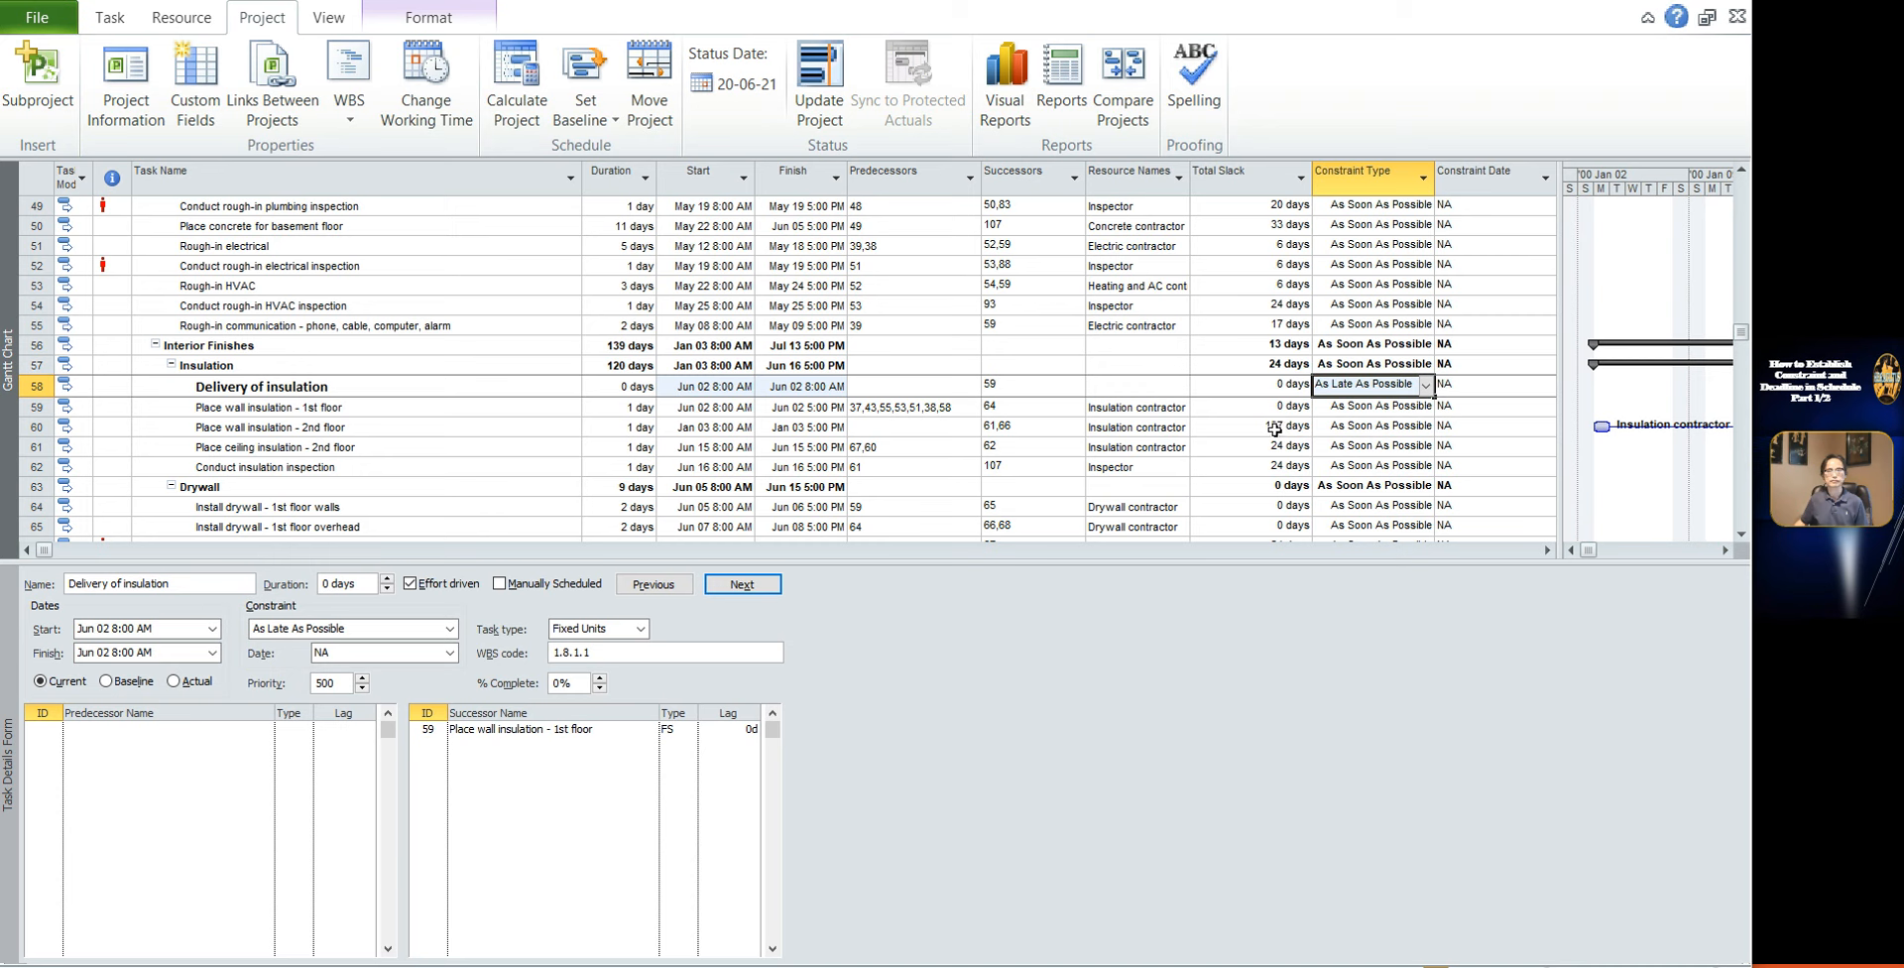
pyautogui.click(122, 1)
pyautogui.click(115, 2)
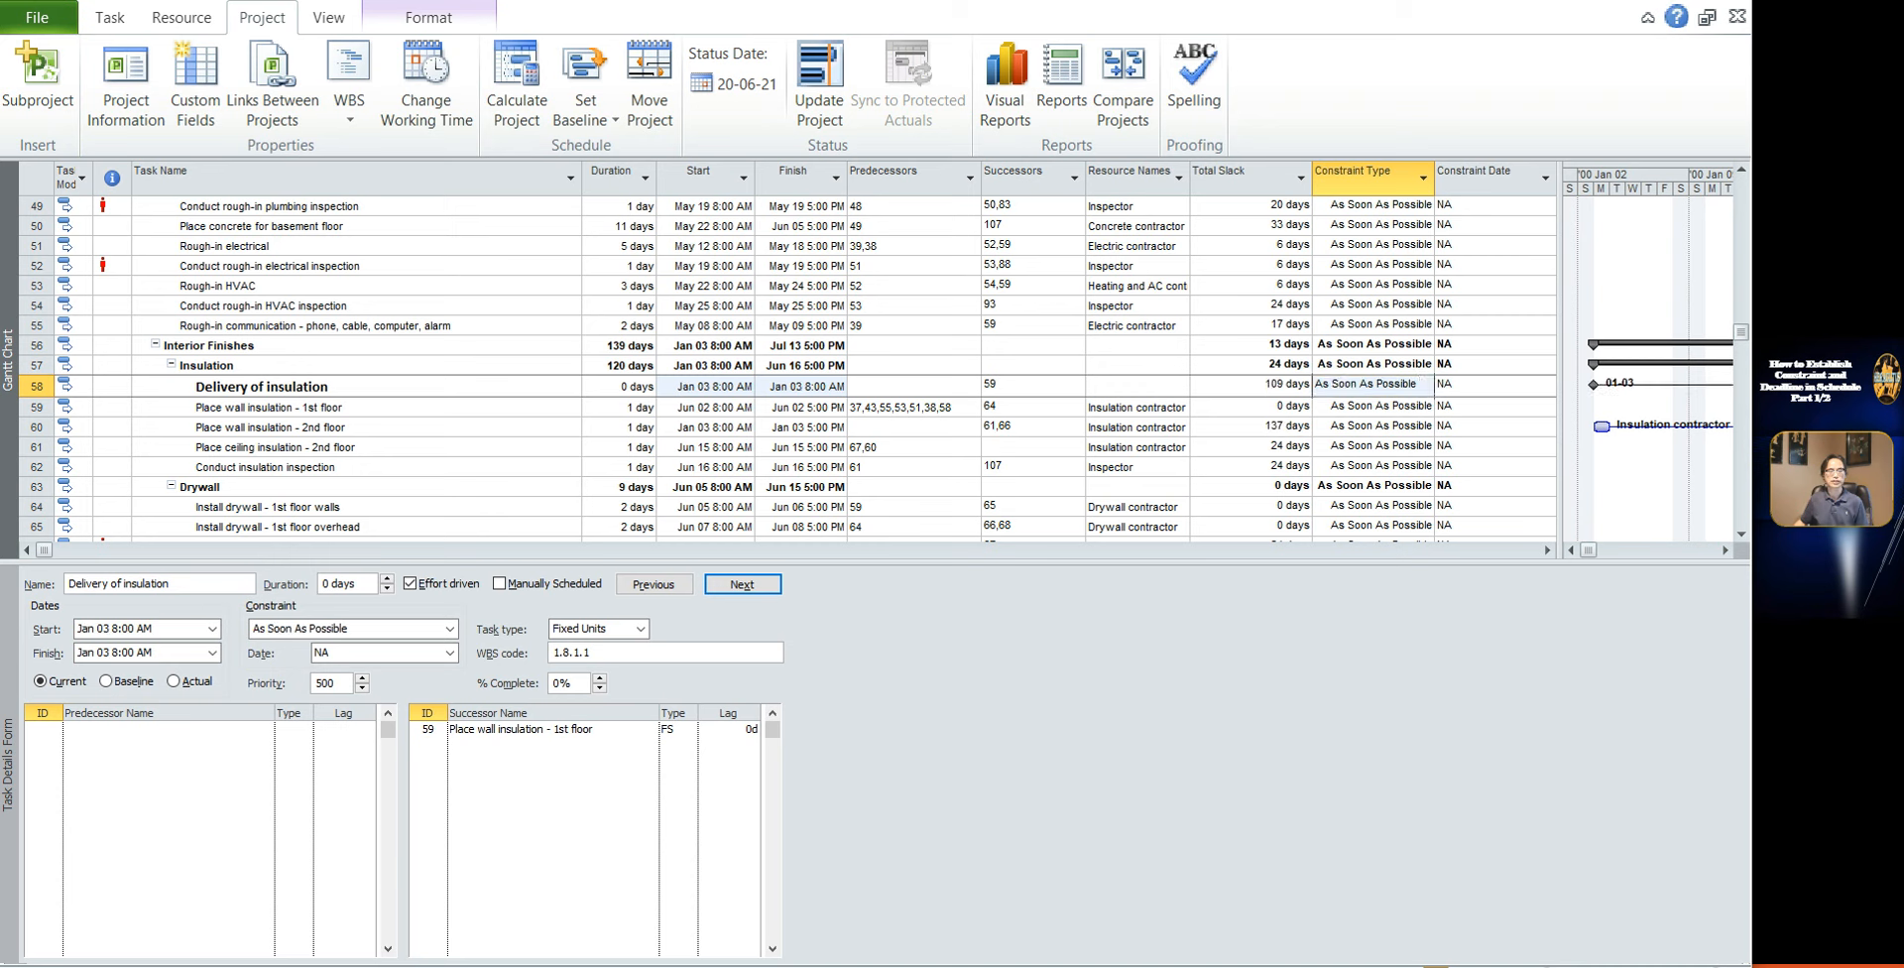
pyautogui.click(84, 2)
pyautogui.click(84, 2)
pyautogui.click(84, 2)
# Switch to the "Constraint finish no earlier than" project and review its owner supplied equipment manufacturing task
pyautogui.click(713, 606)
pyautogui.click(456, 966)
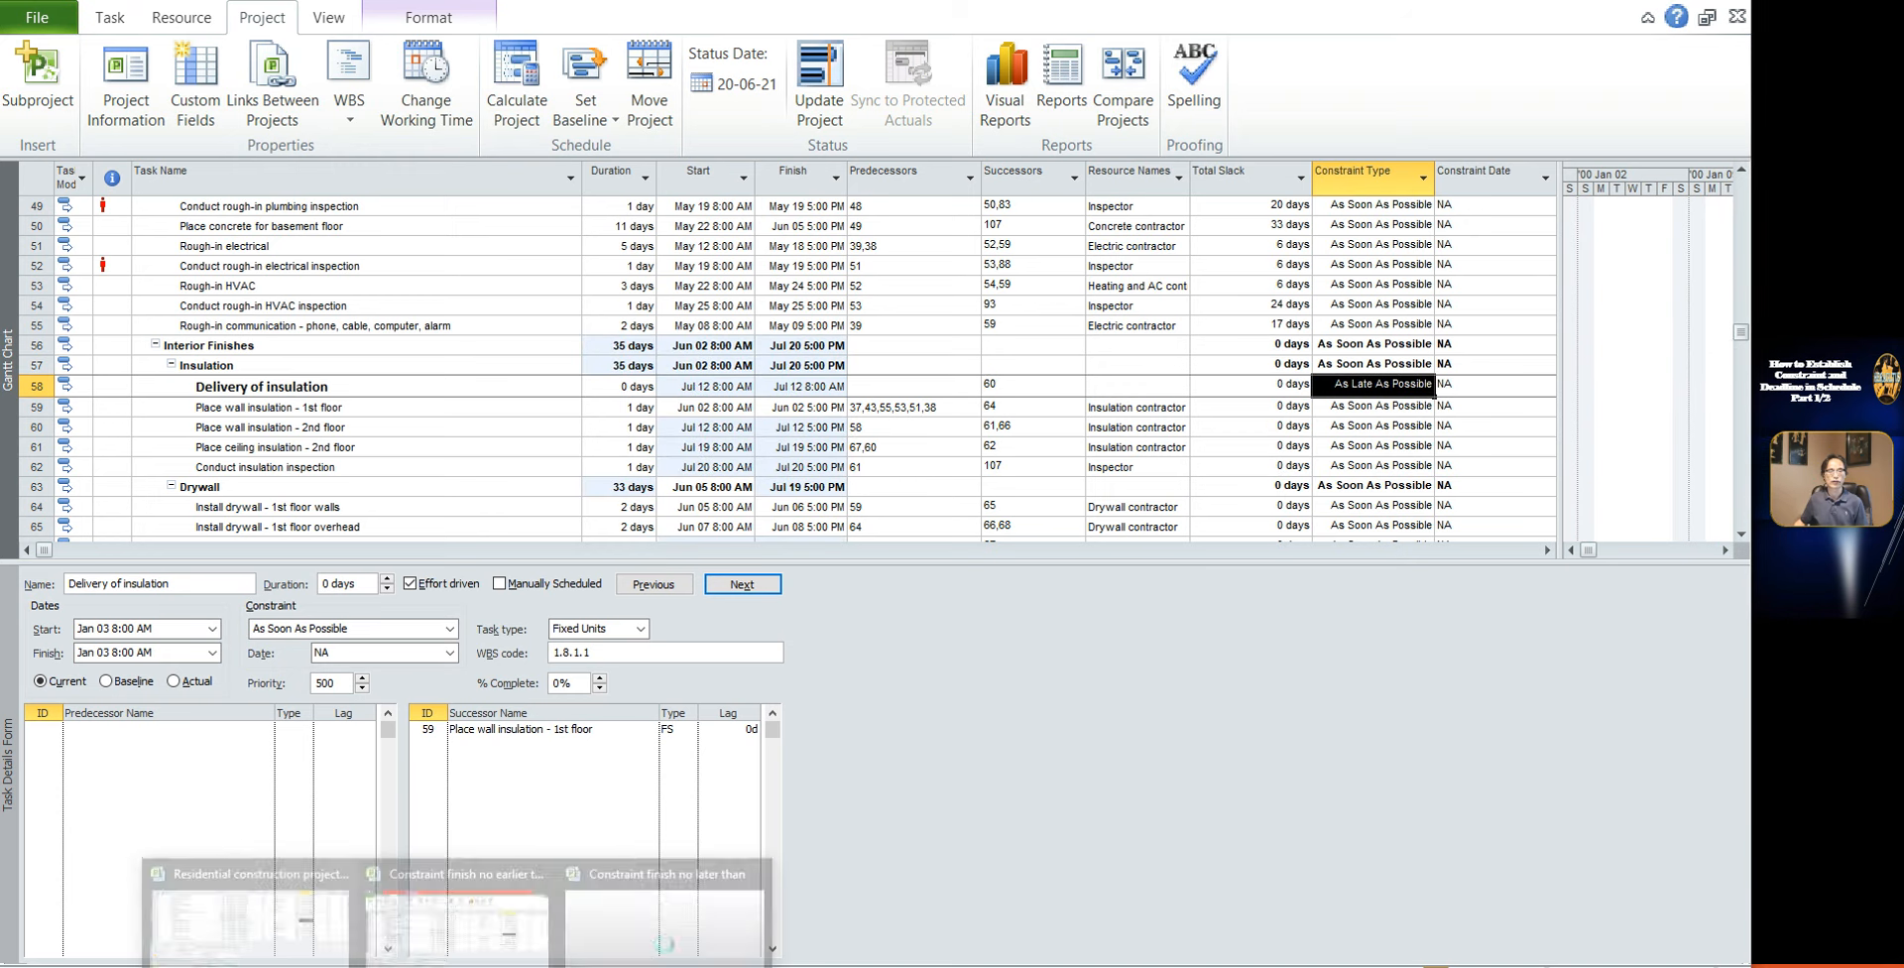
pyautogui.click(421, 927)
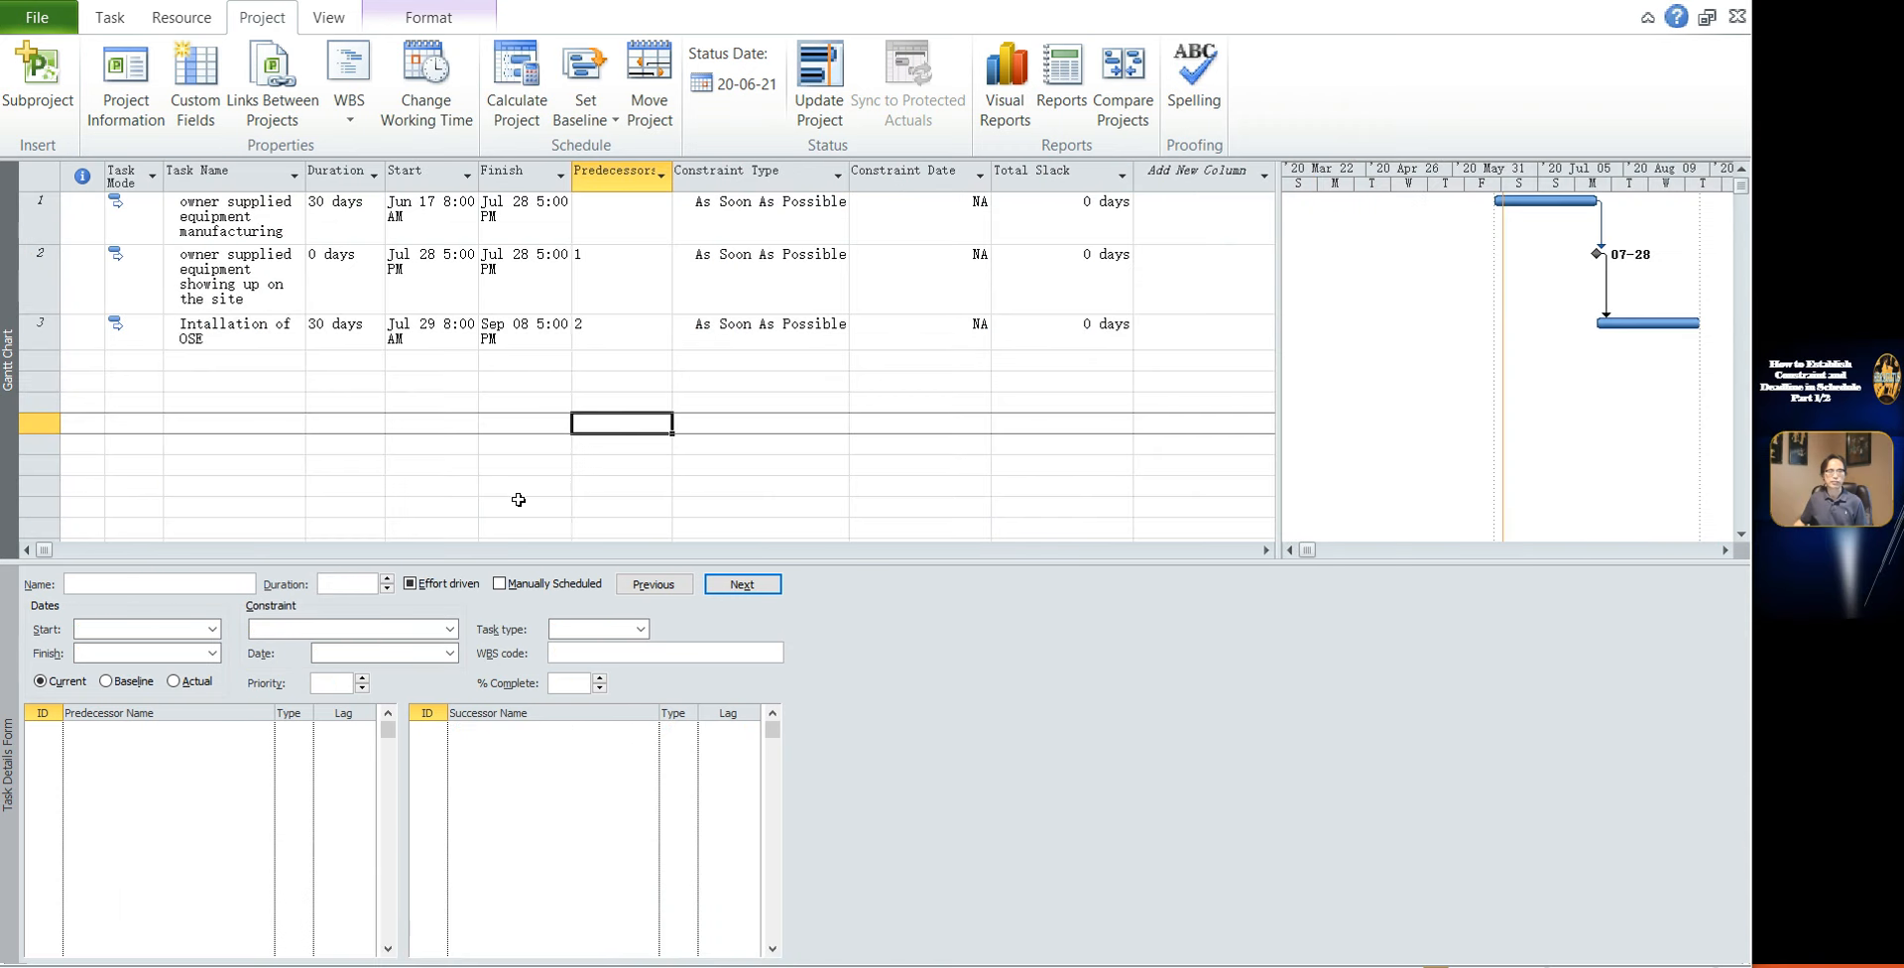
pyautogui.click(254, 465)
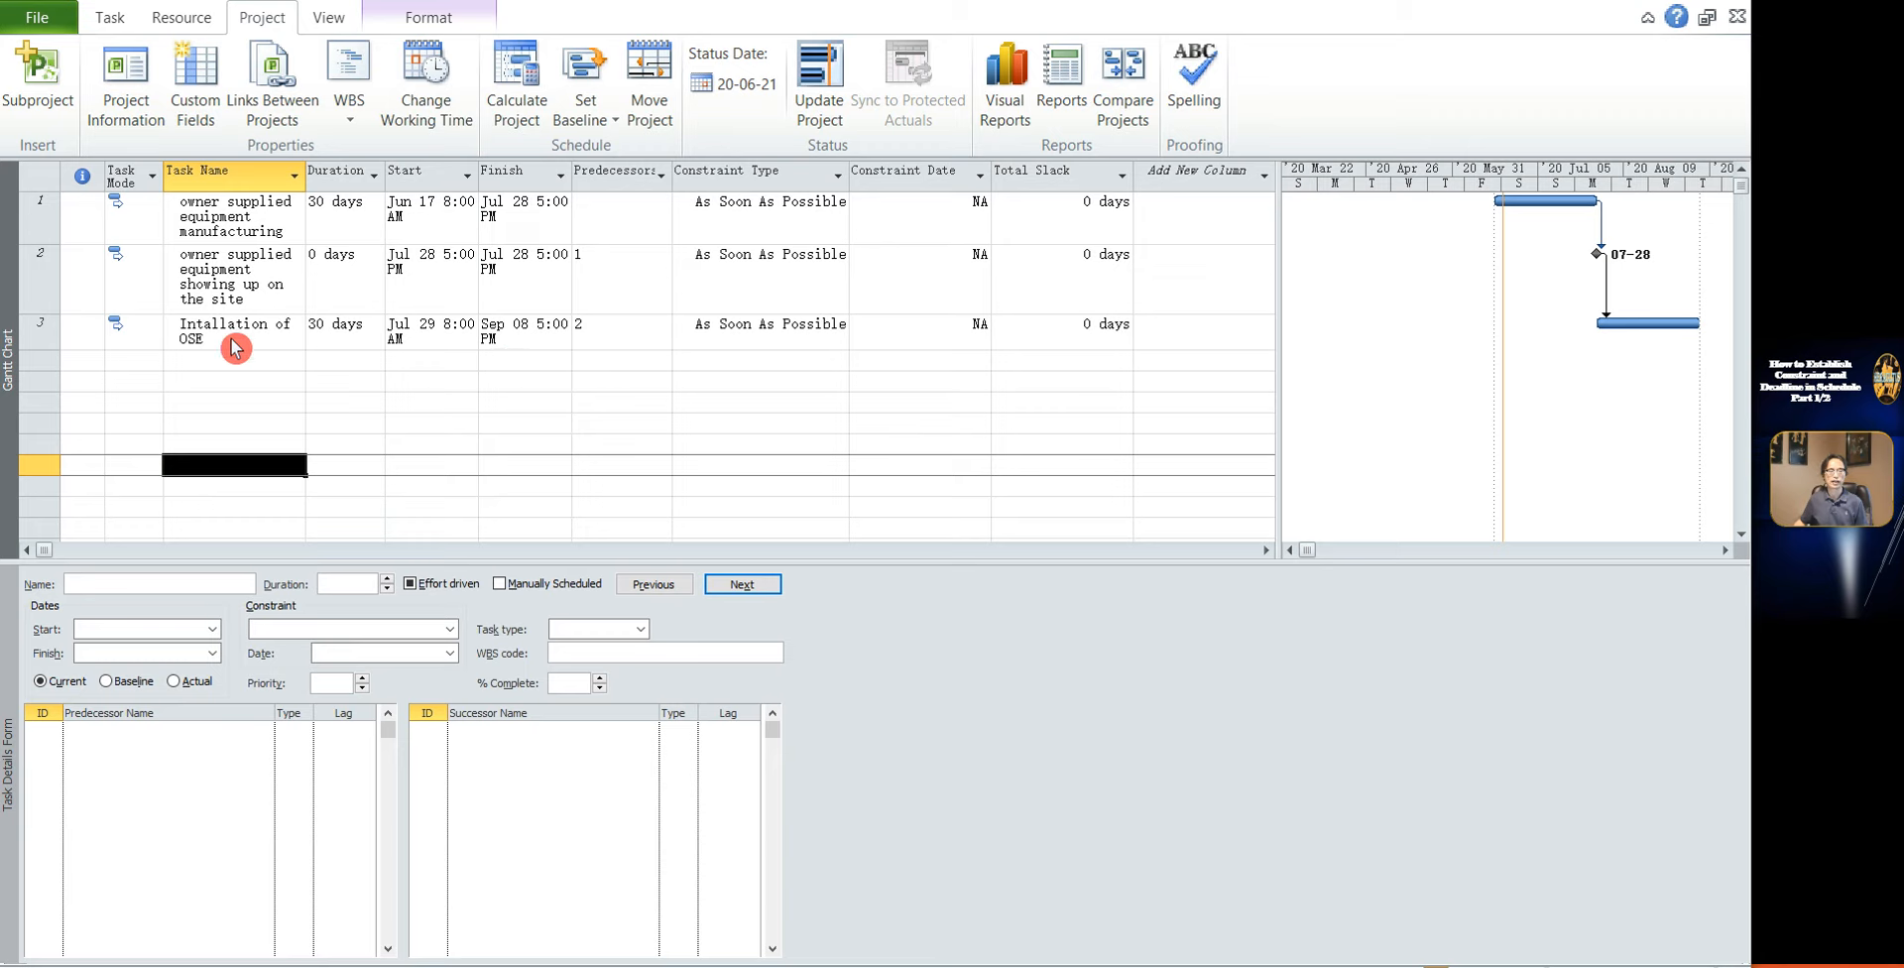
pyautogui.click(207, 223)
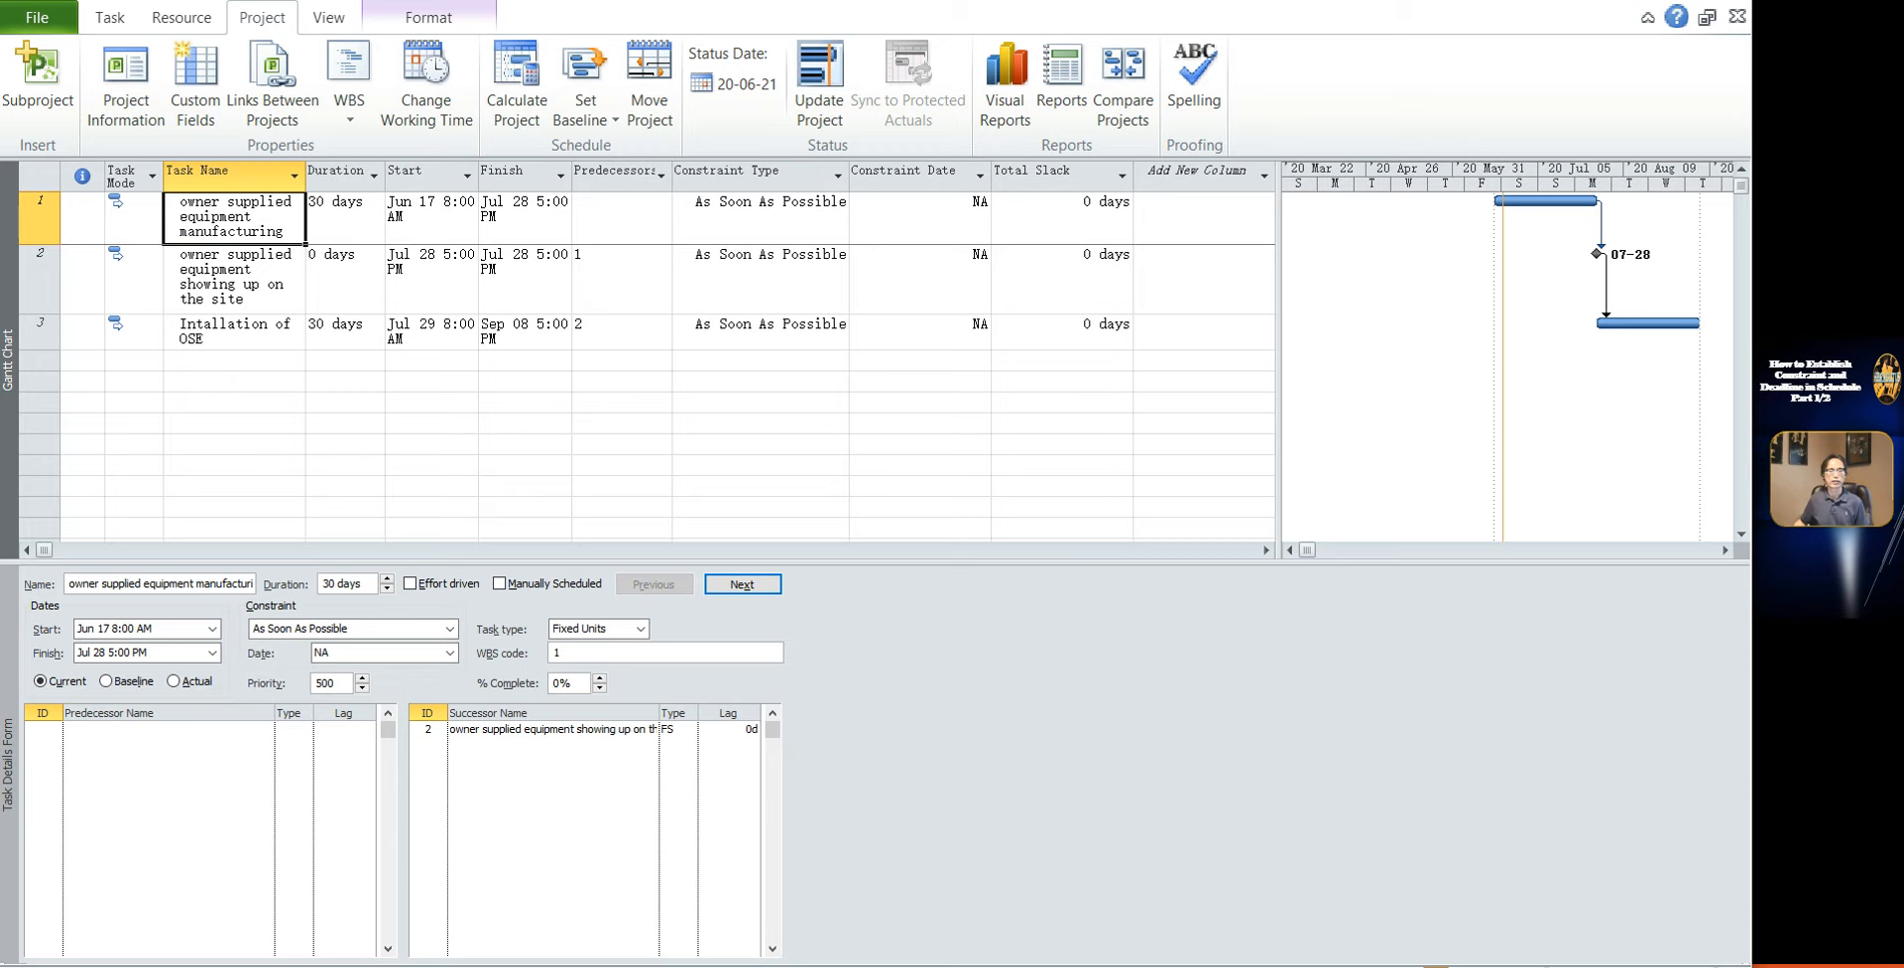
# Set the constraint type of the "owner supplied equipment showing up on the site" milestone to Finish No Earlier Than
pyautogui.click(238, 302)
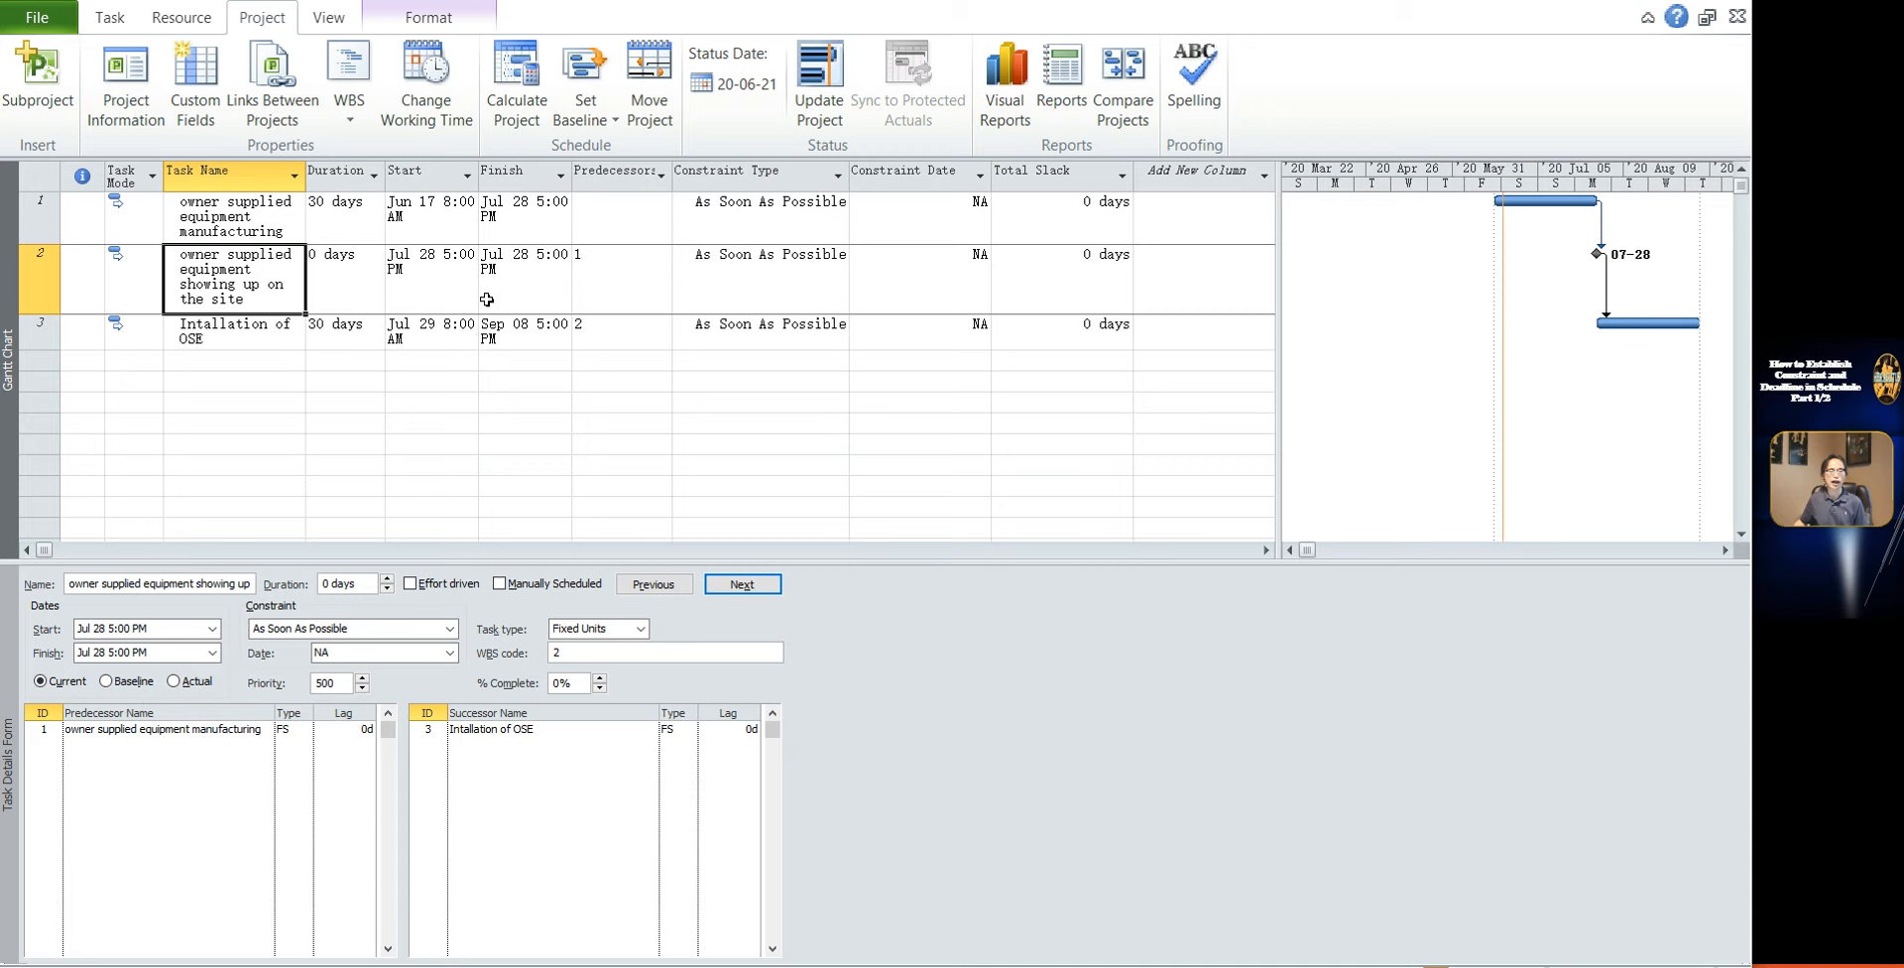
pyautogui.click(744, 280)
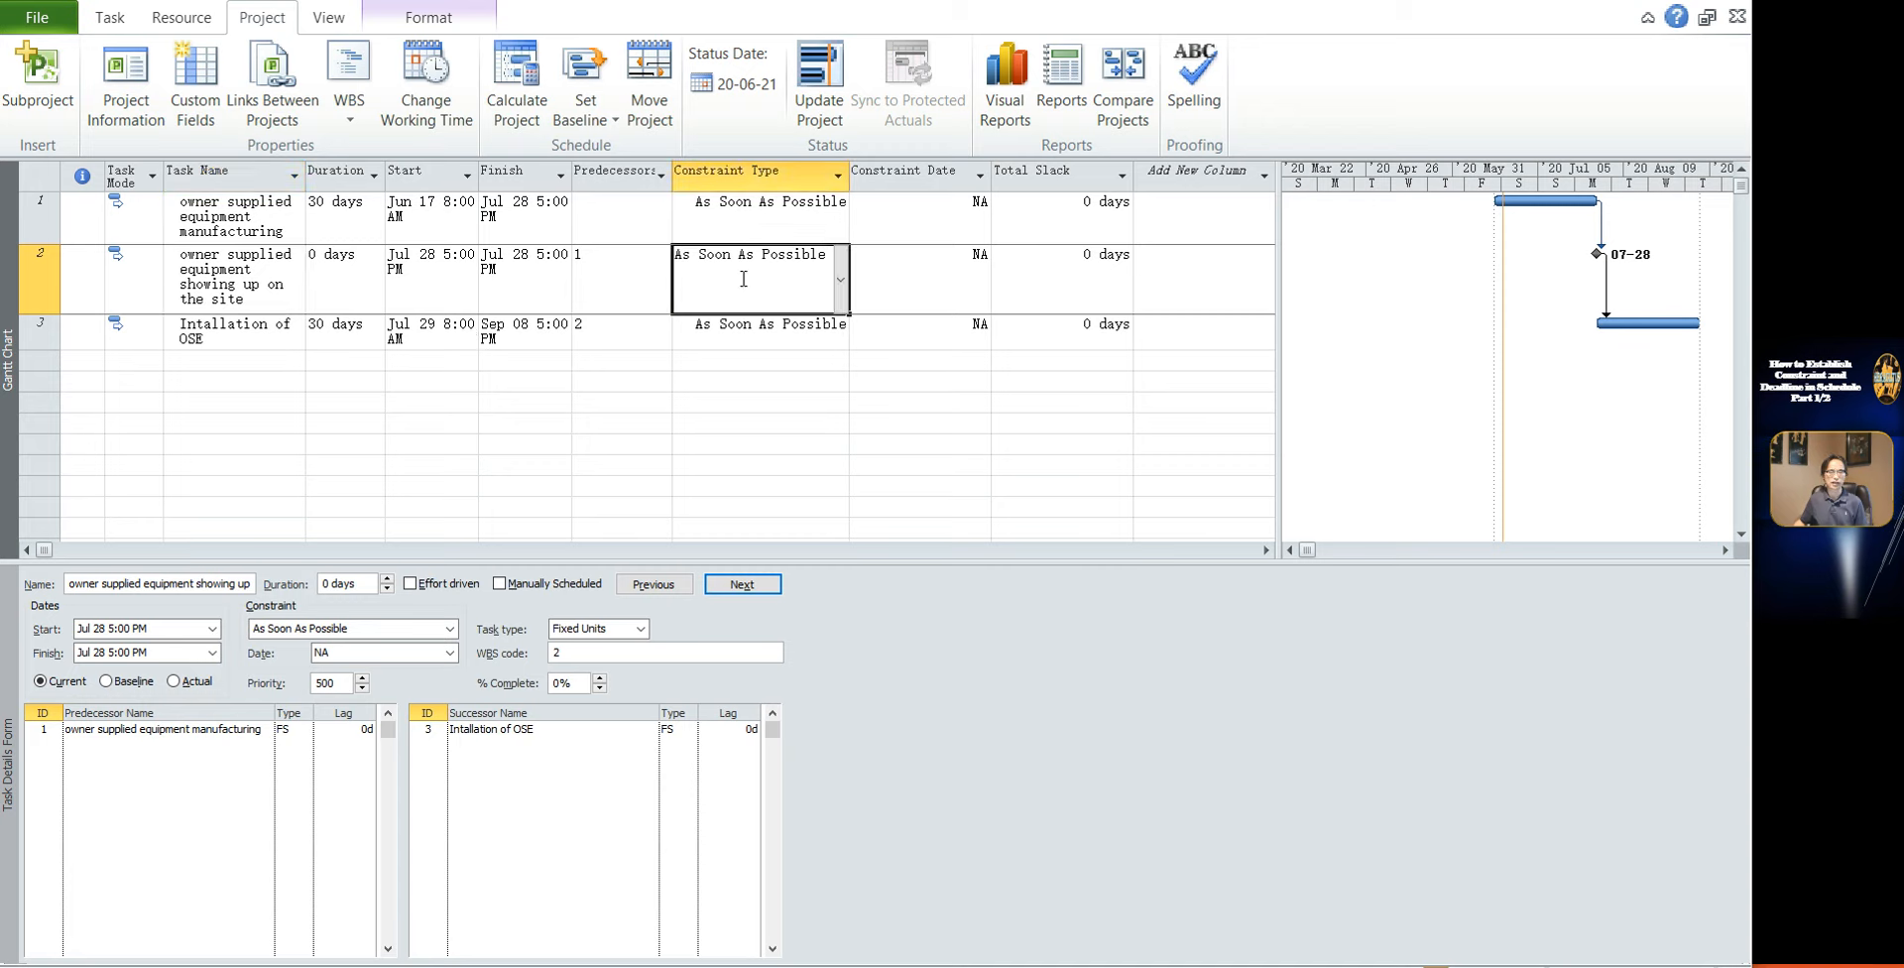
pyautogui.click(846, 291)
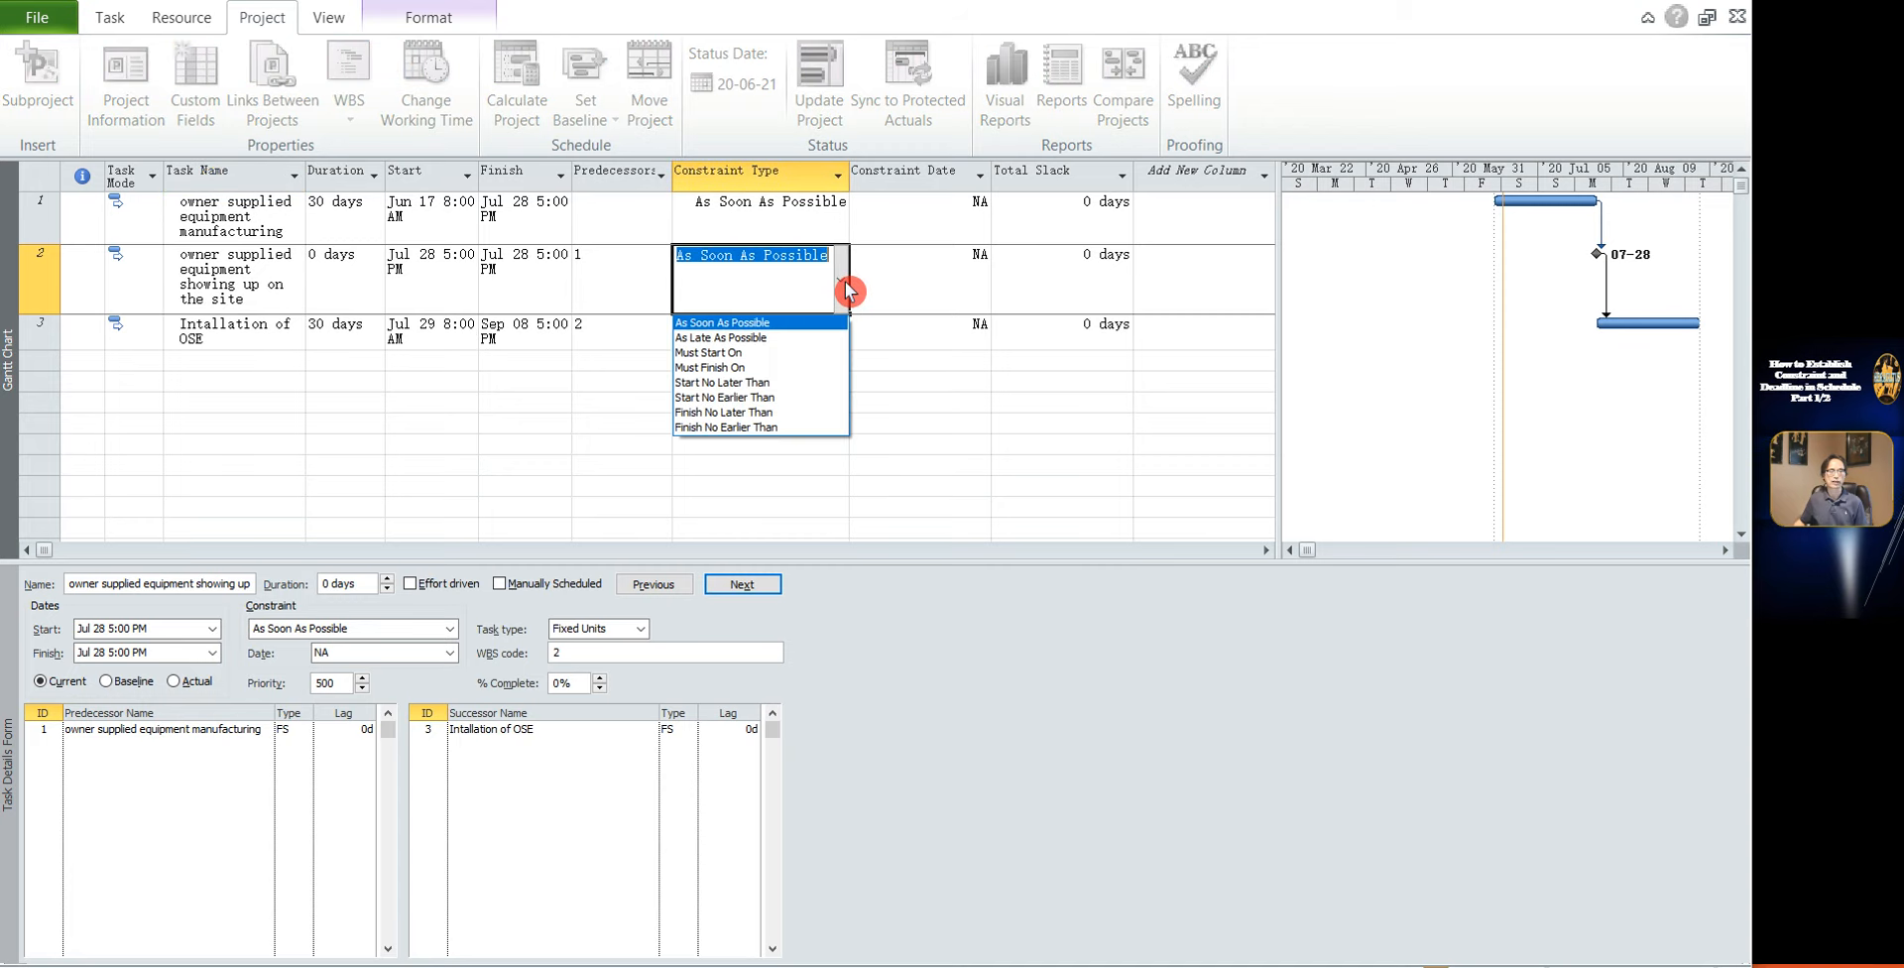
pyautogui.click(776, 427)
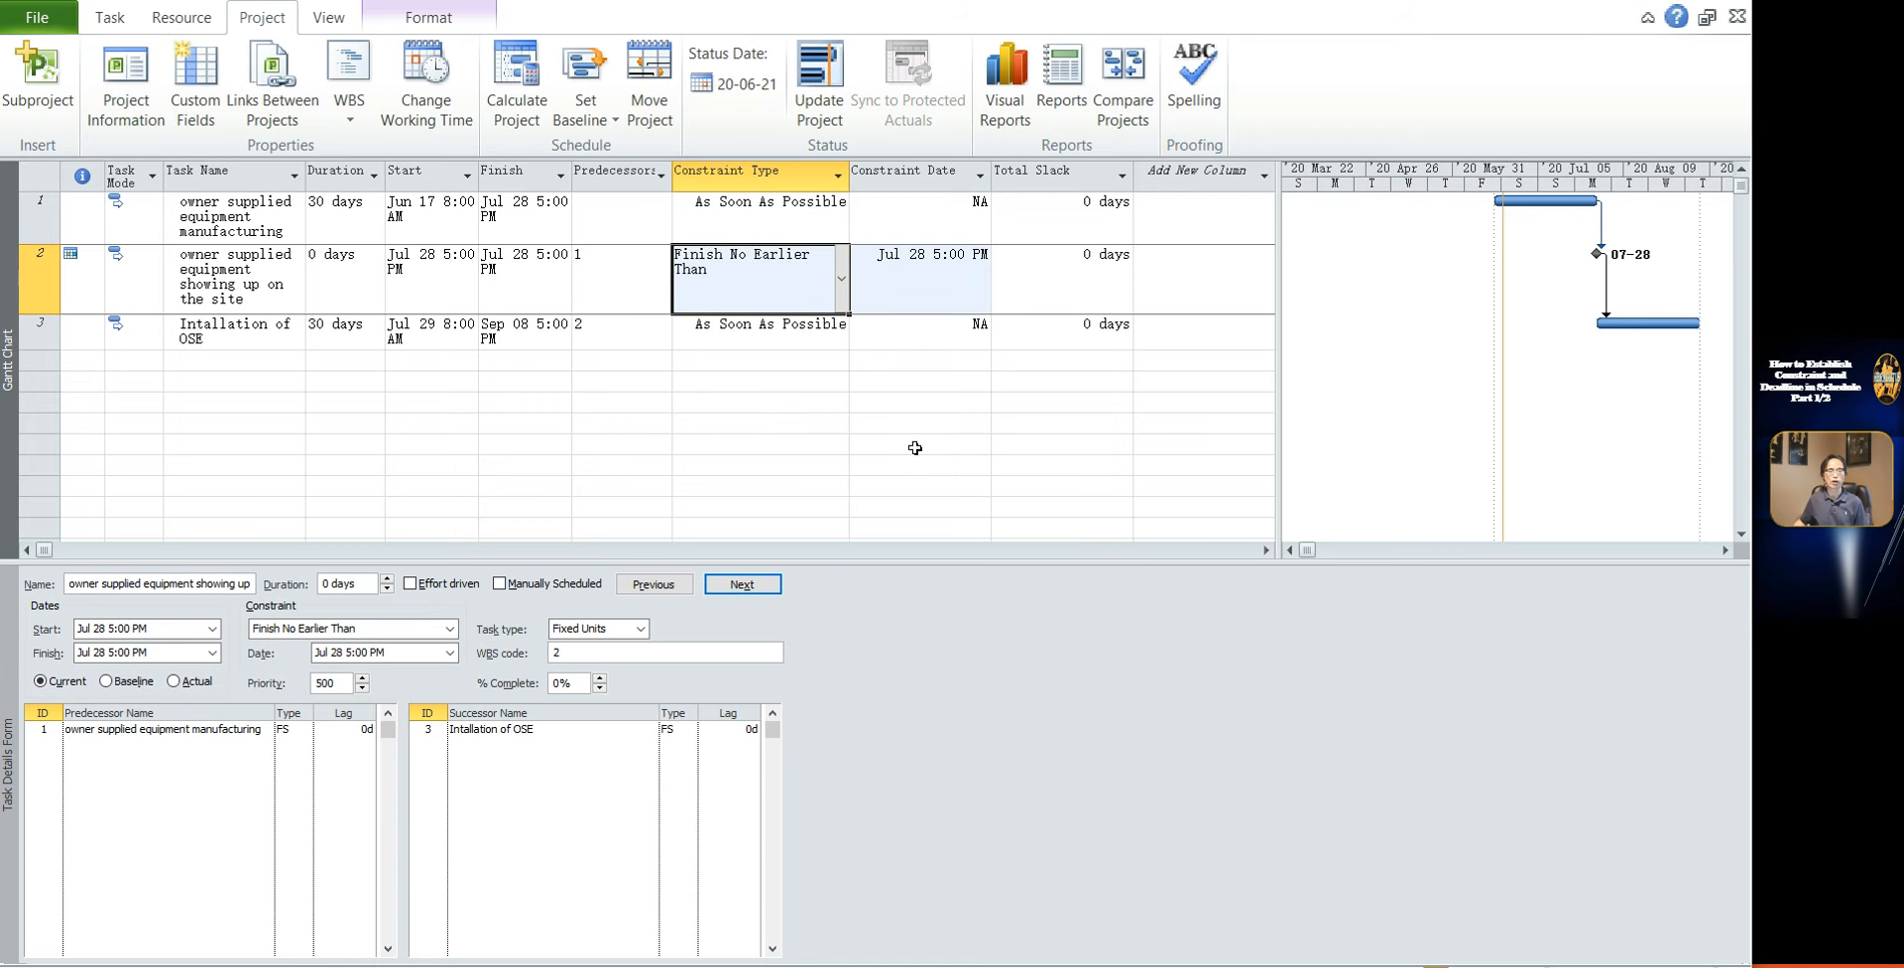
# Set the duration of the owner supplied equipment manufacturing task to 25 days
pyautogui.click(332, 221)
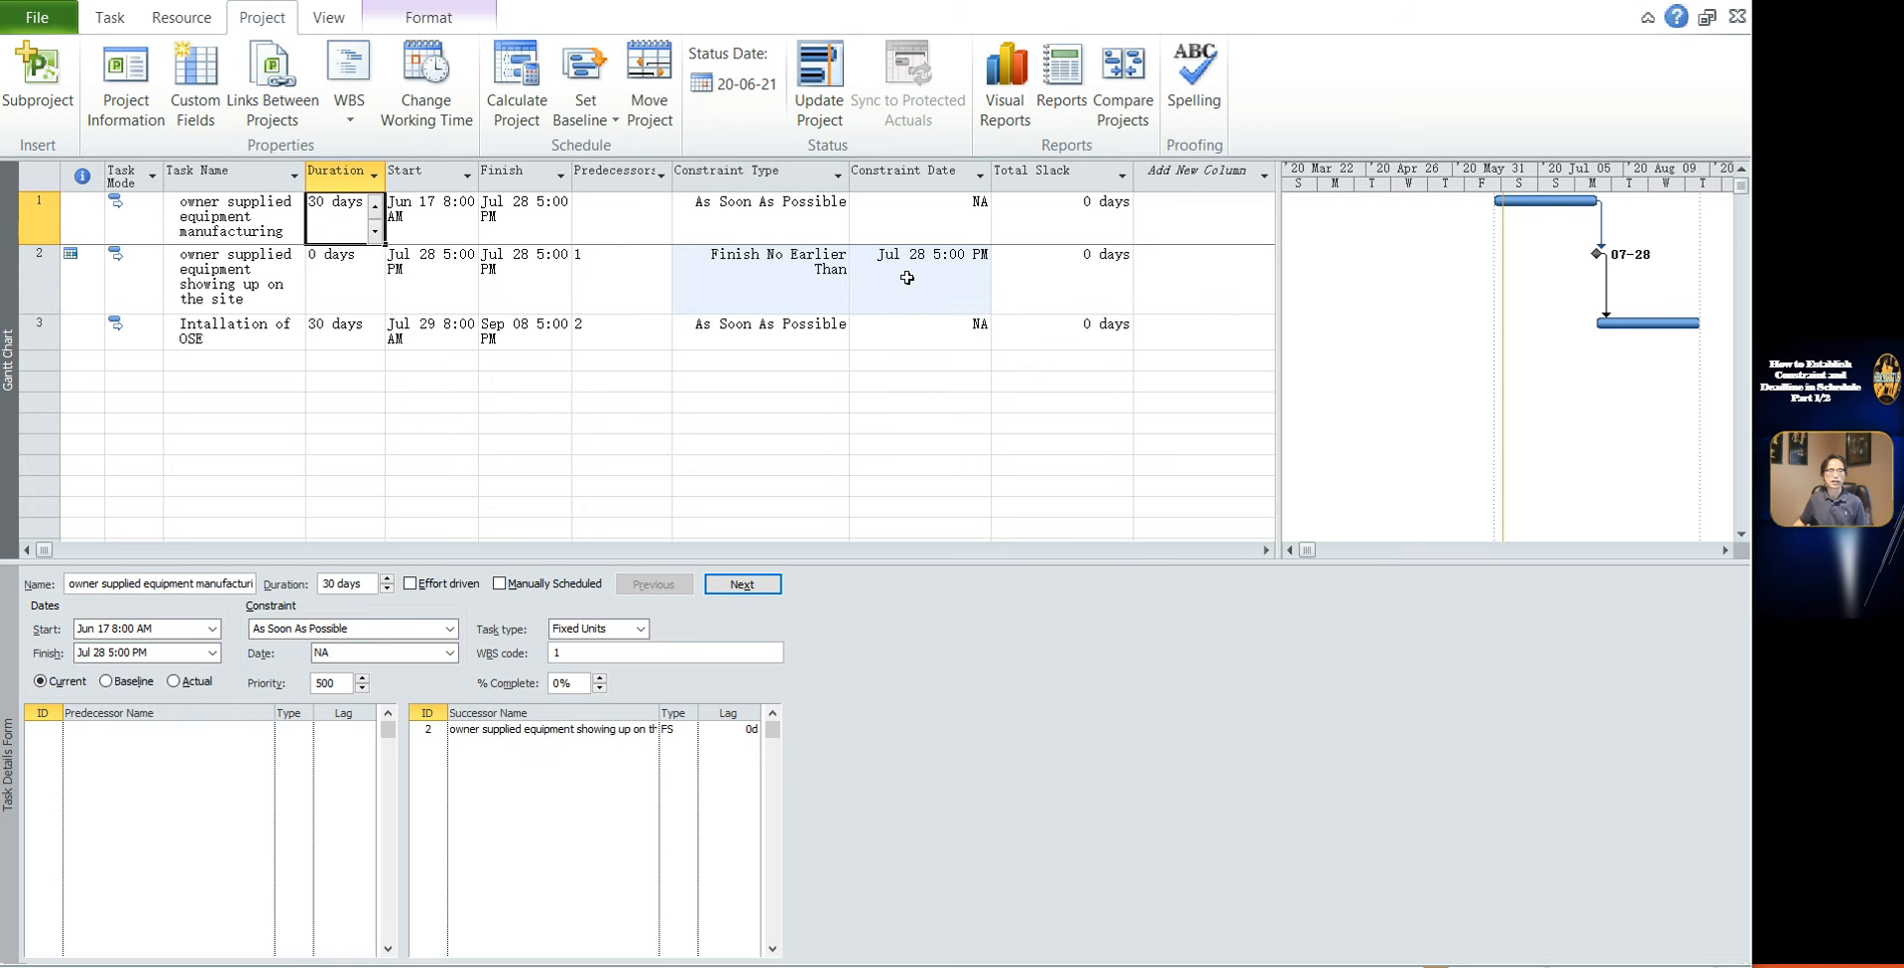
pyautogui.write('25')
pyautogui.press('Return')
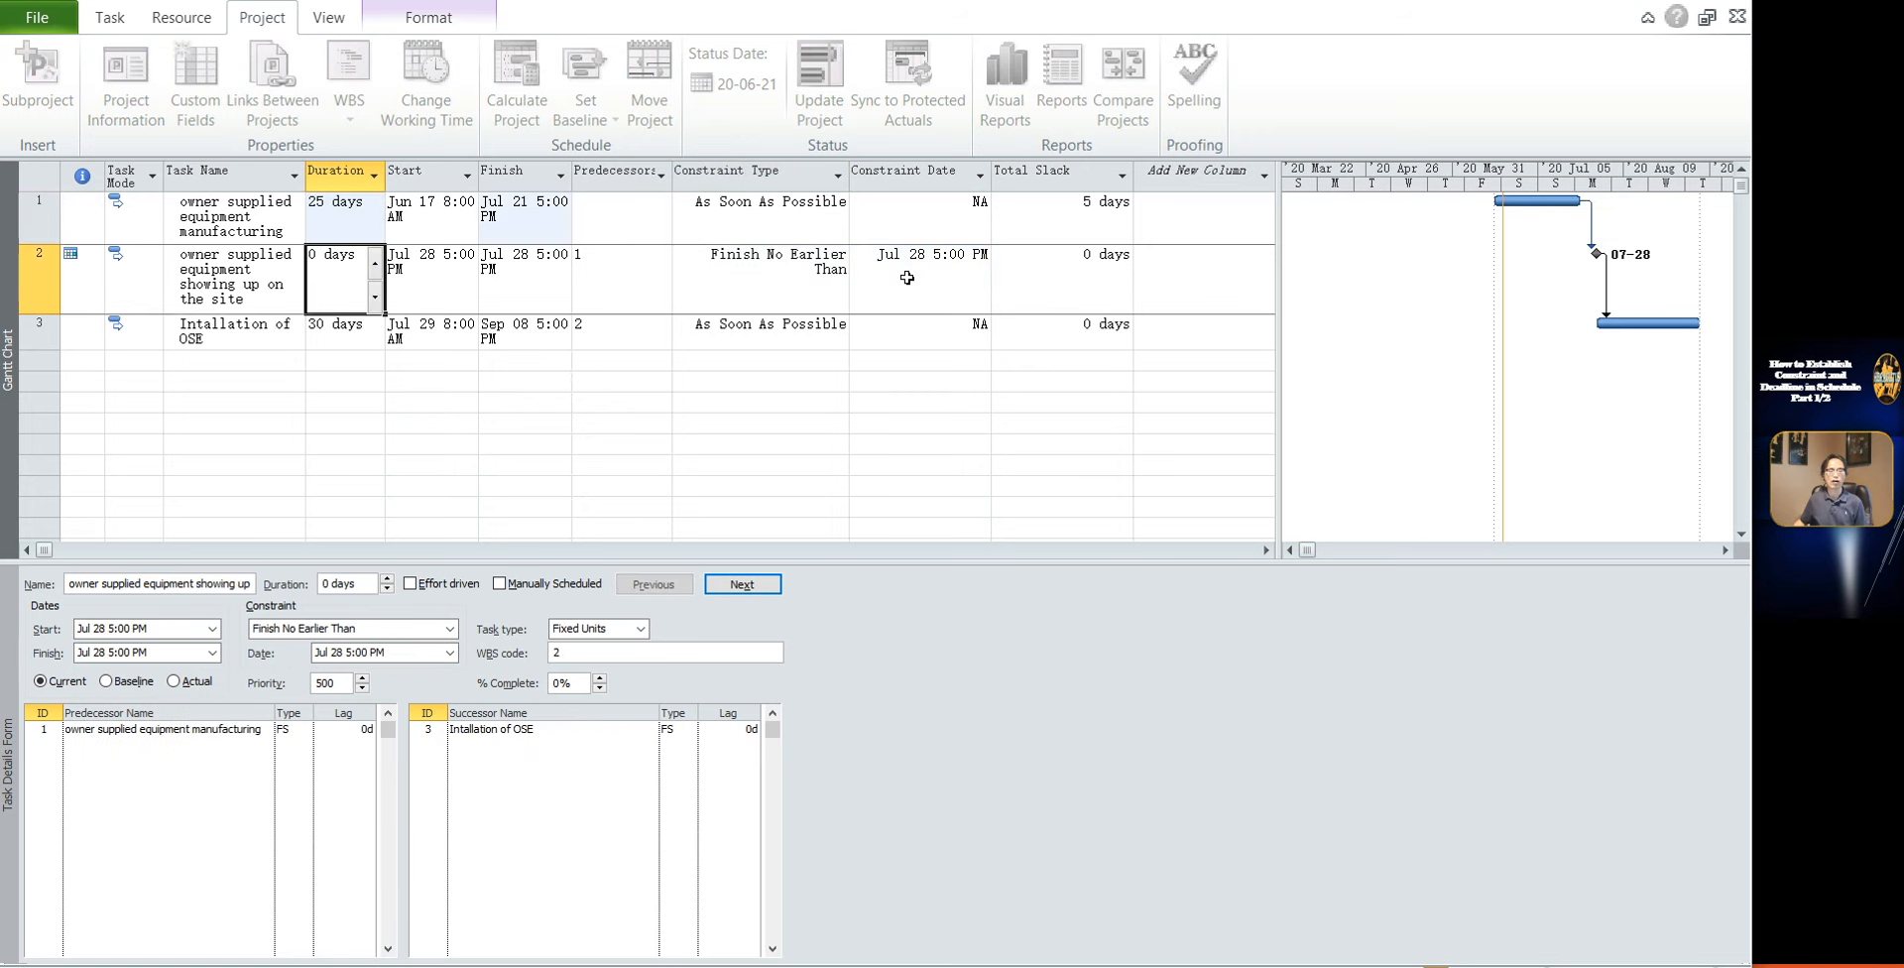
# Compare the manufacturing task's finish date and total slack with the milestone's constraint date and start date
pyautogui.click(913, 411)
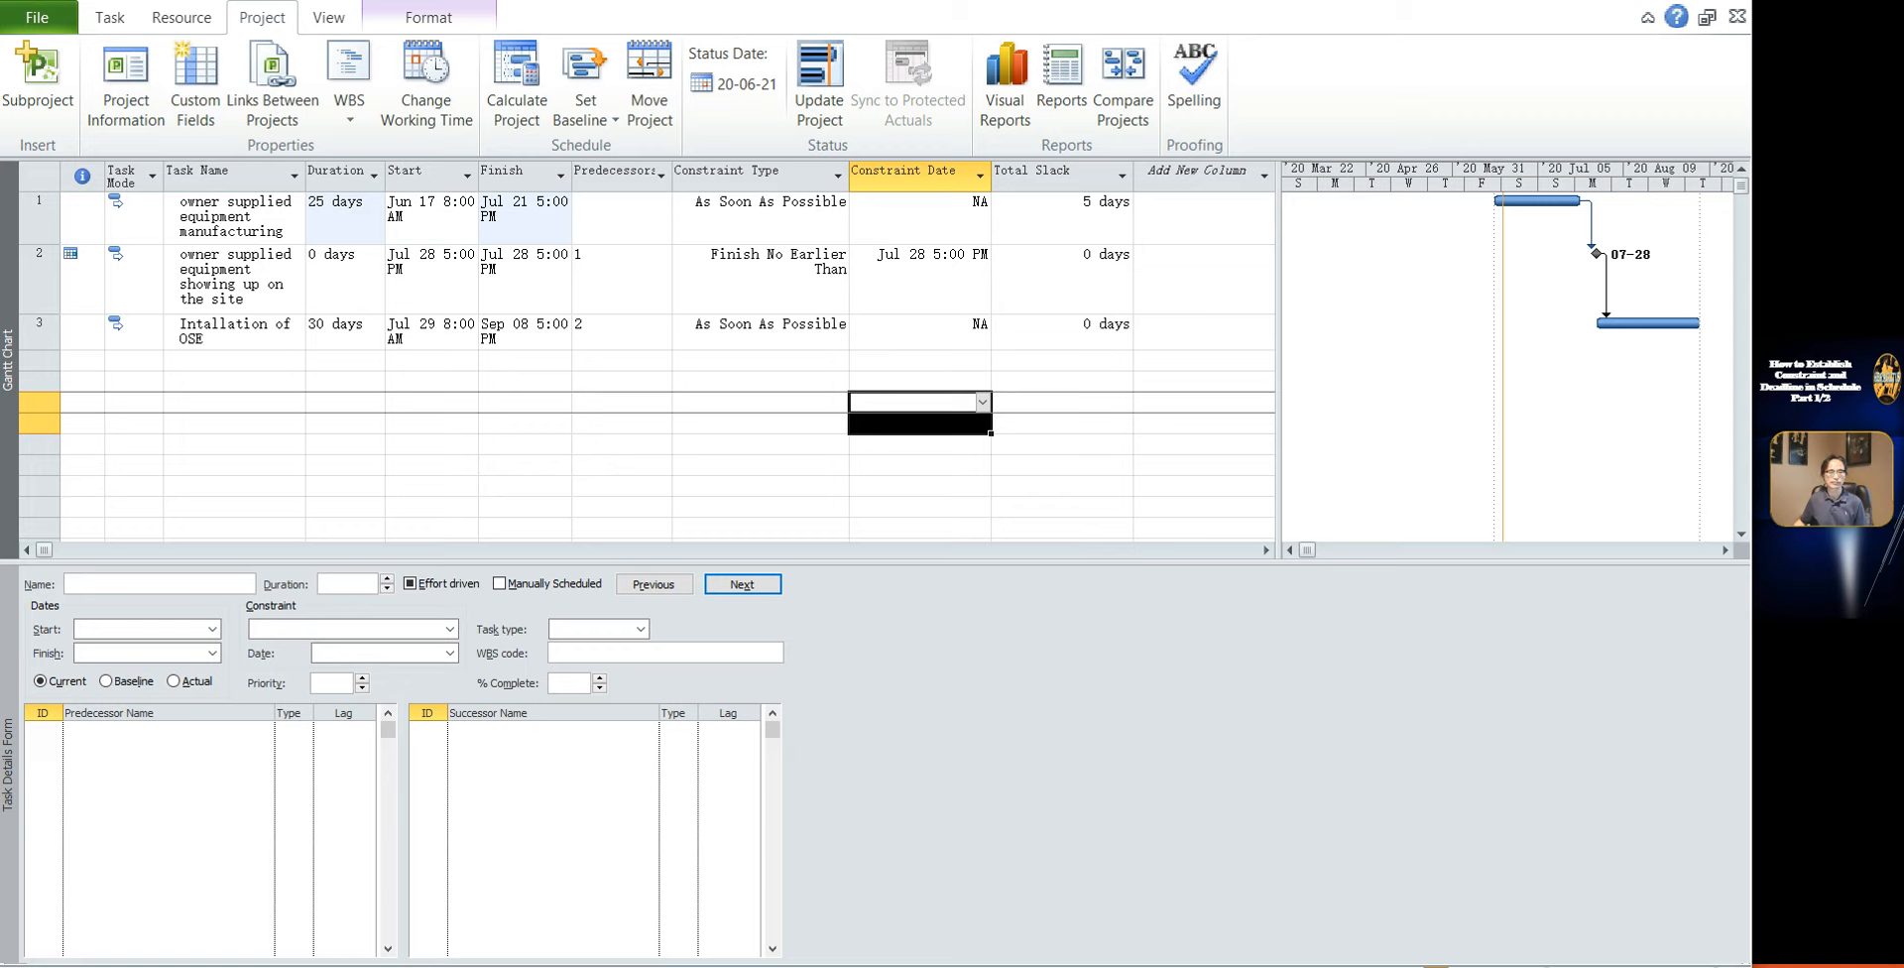
pyautogui.click(921, 270)
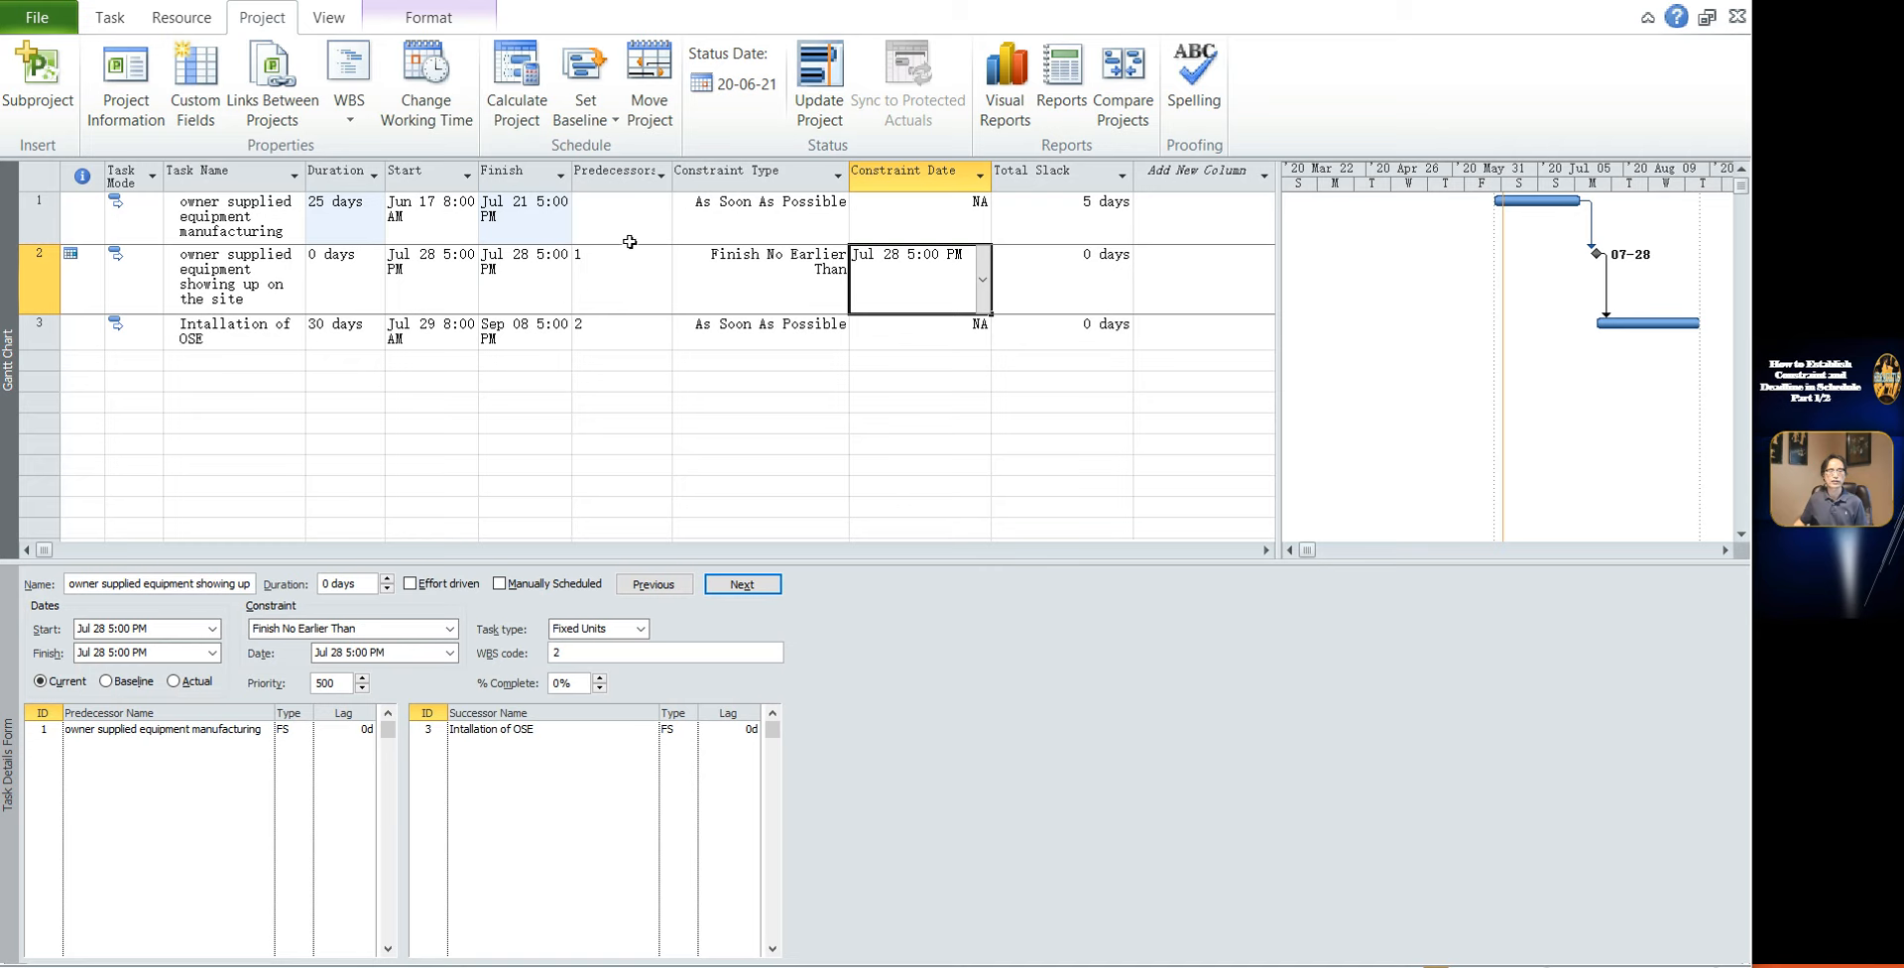
pyautogui.click(534, 217)
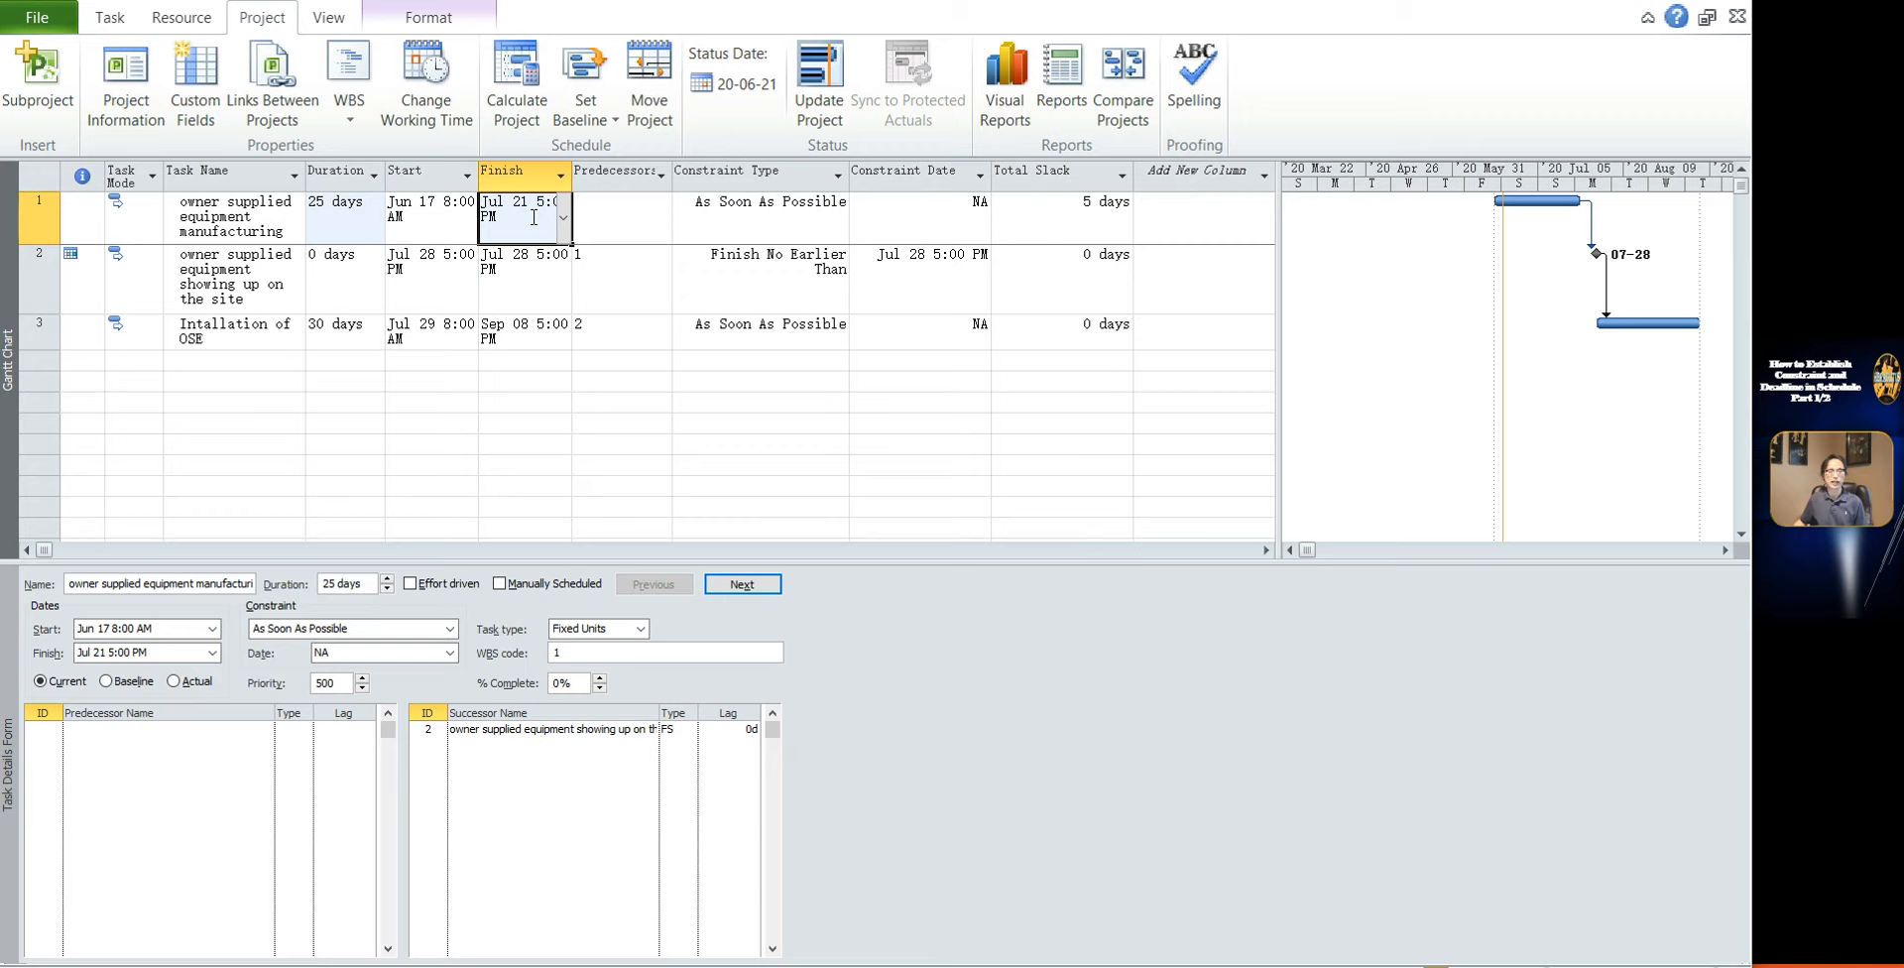
pyautogui.click(902, 283)
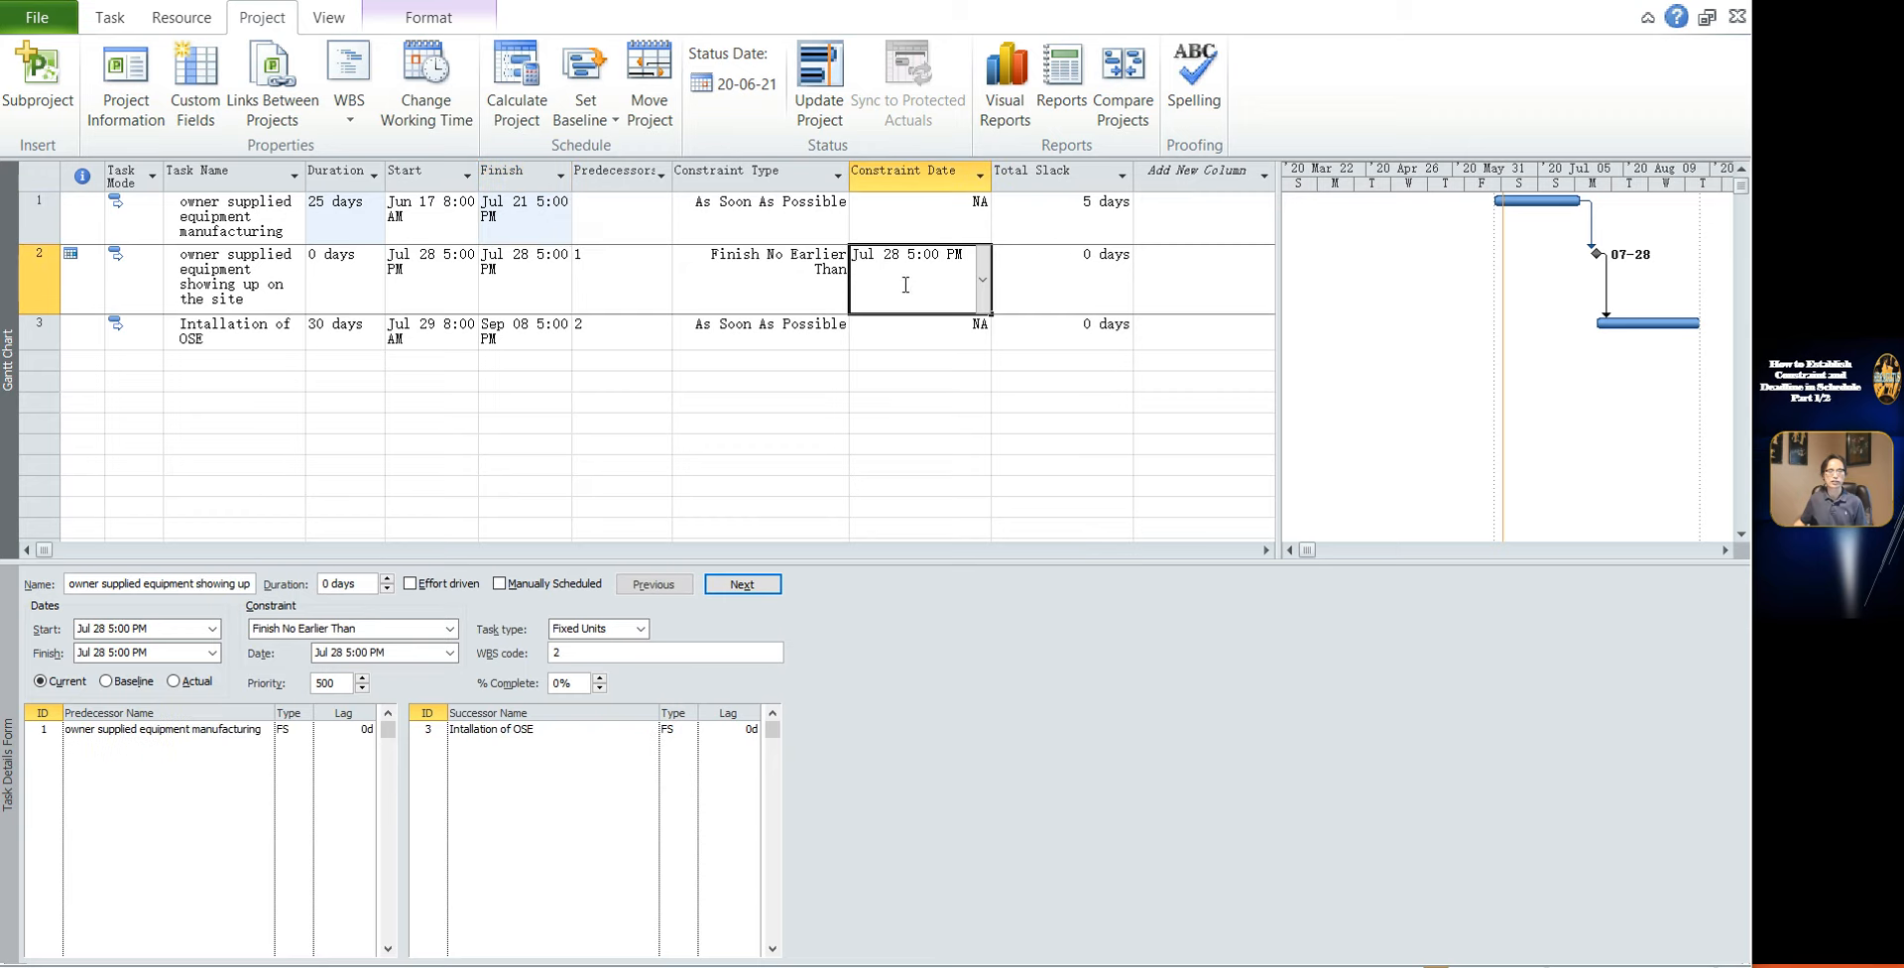
pyautogui.click(1092, 225)
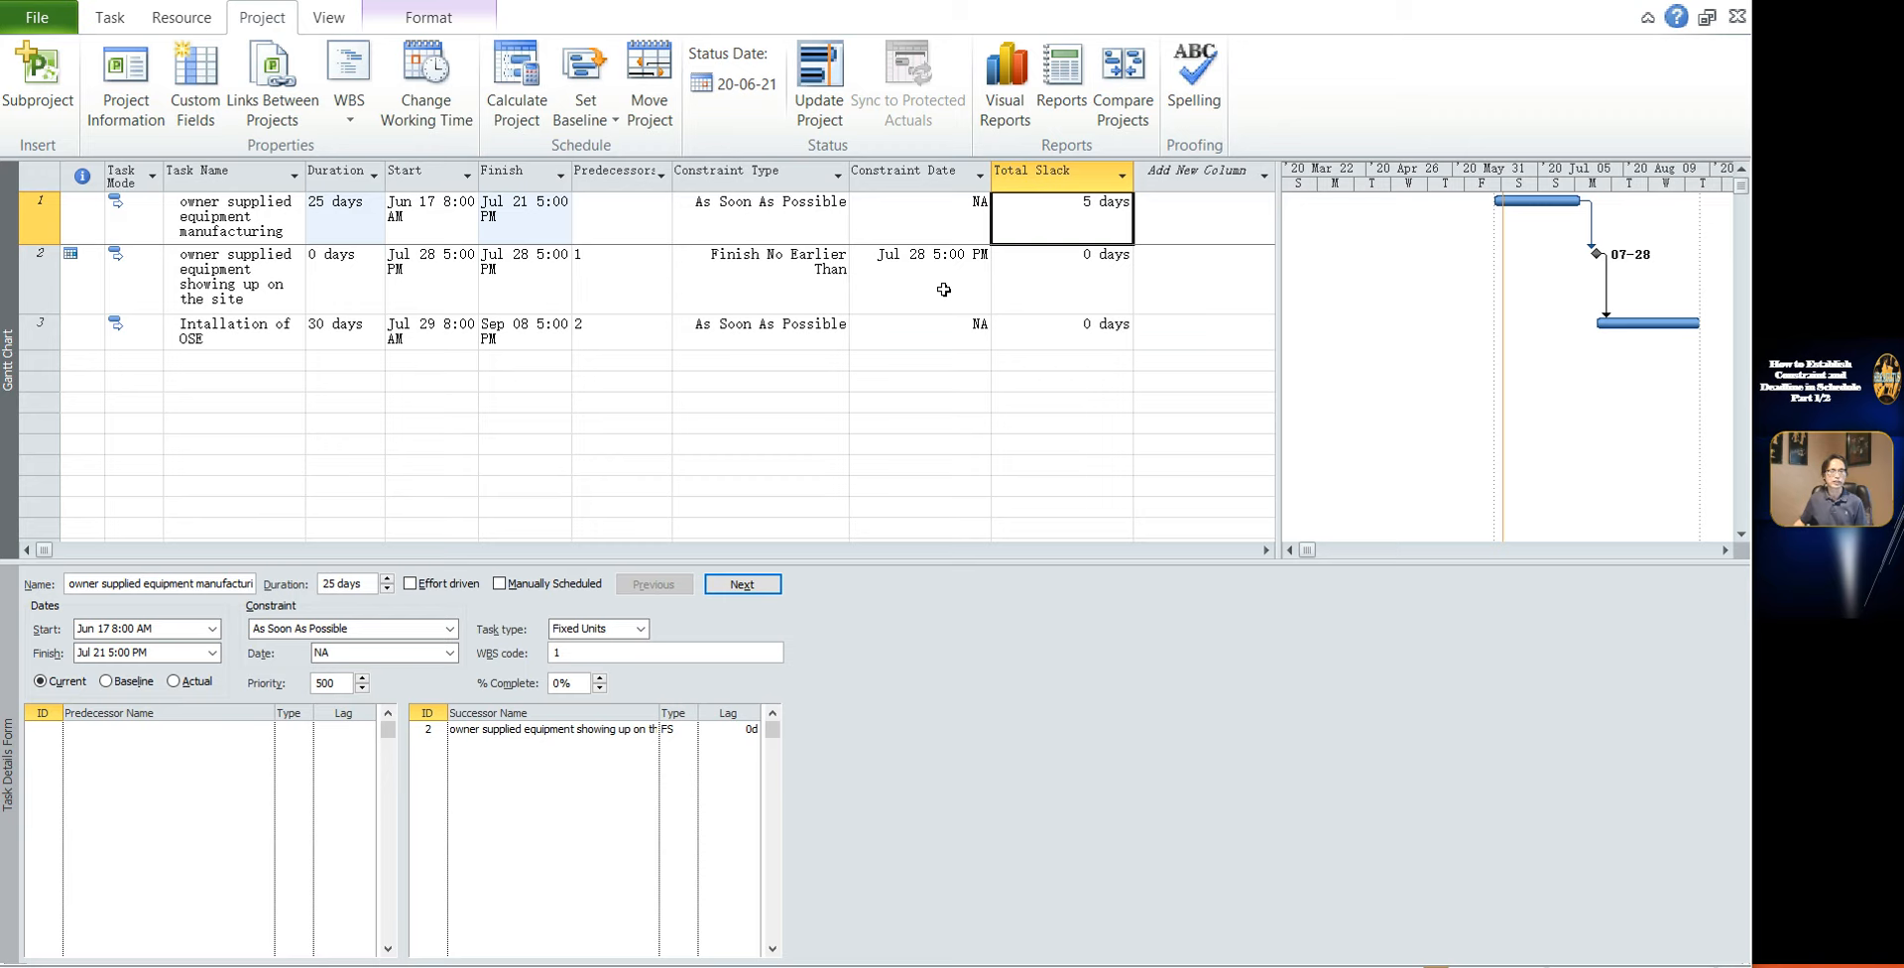
pyautogui.click(442, 277)
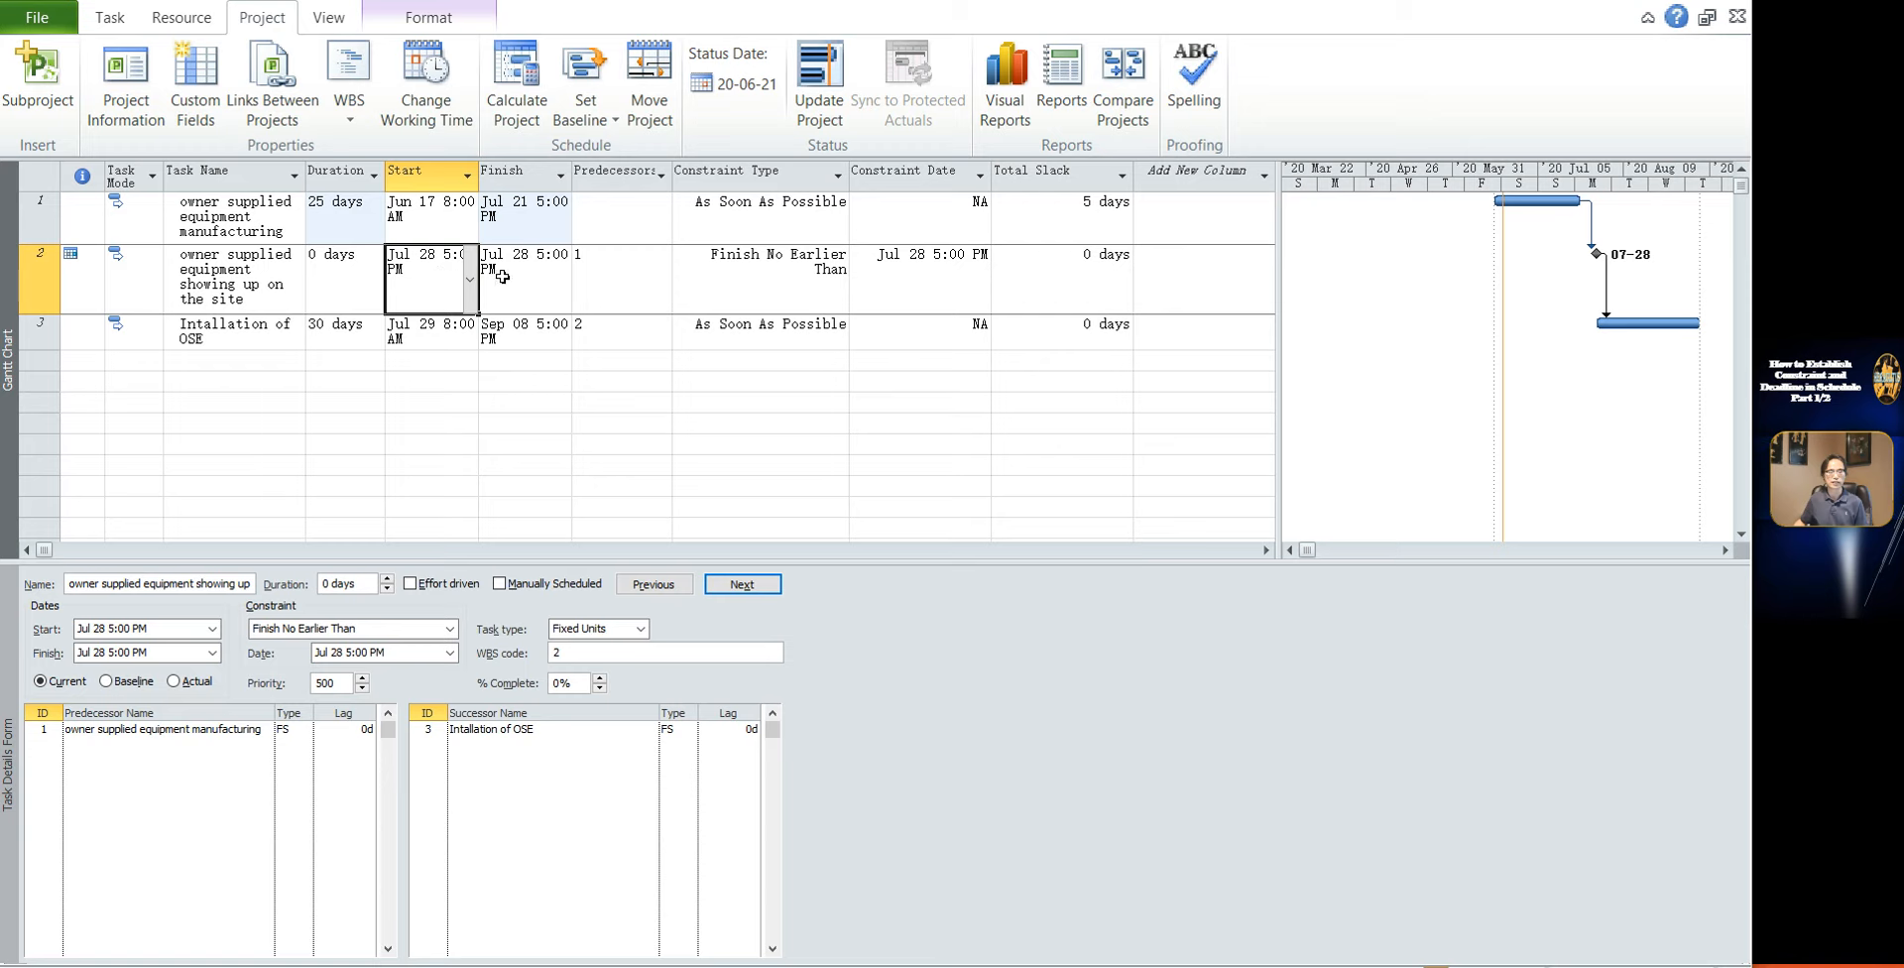
# Set the duration of the owner supplied equipment manufacturing task to 35 days
pyautogui.click(357, 224)
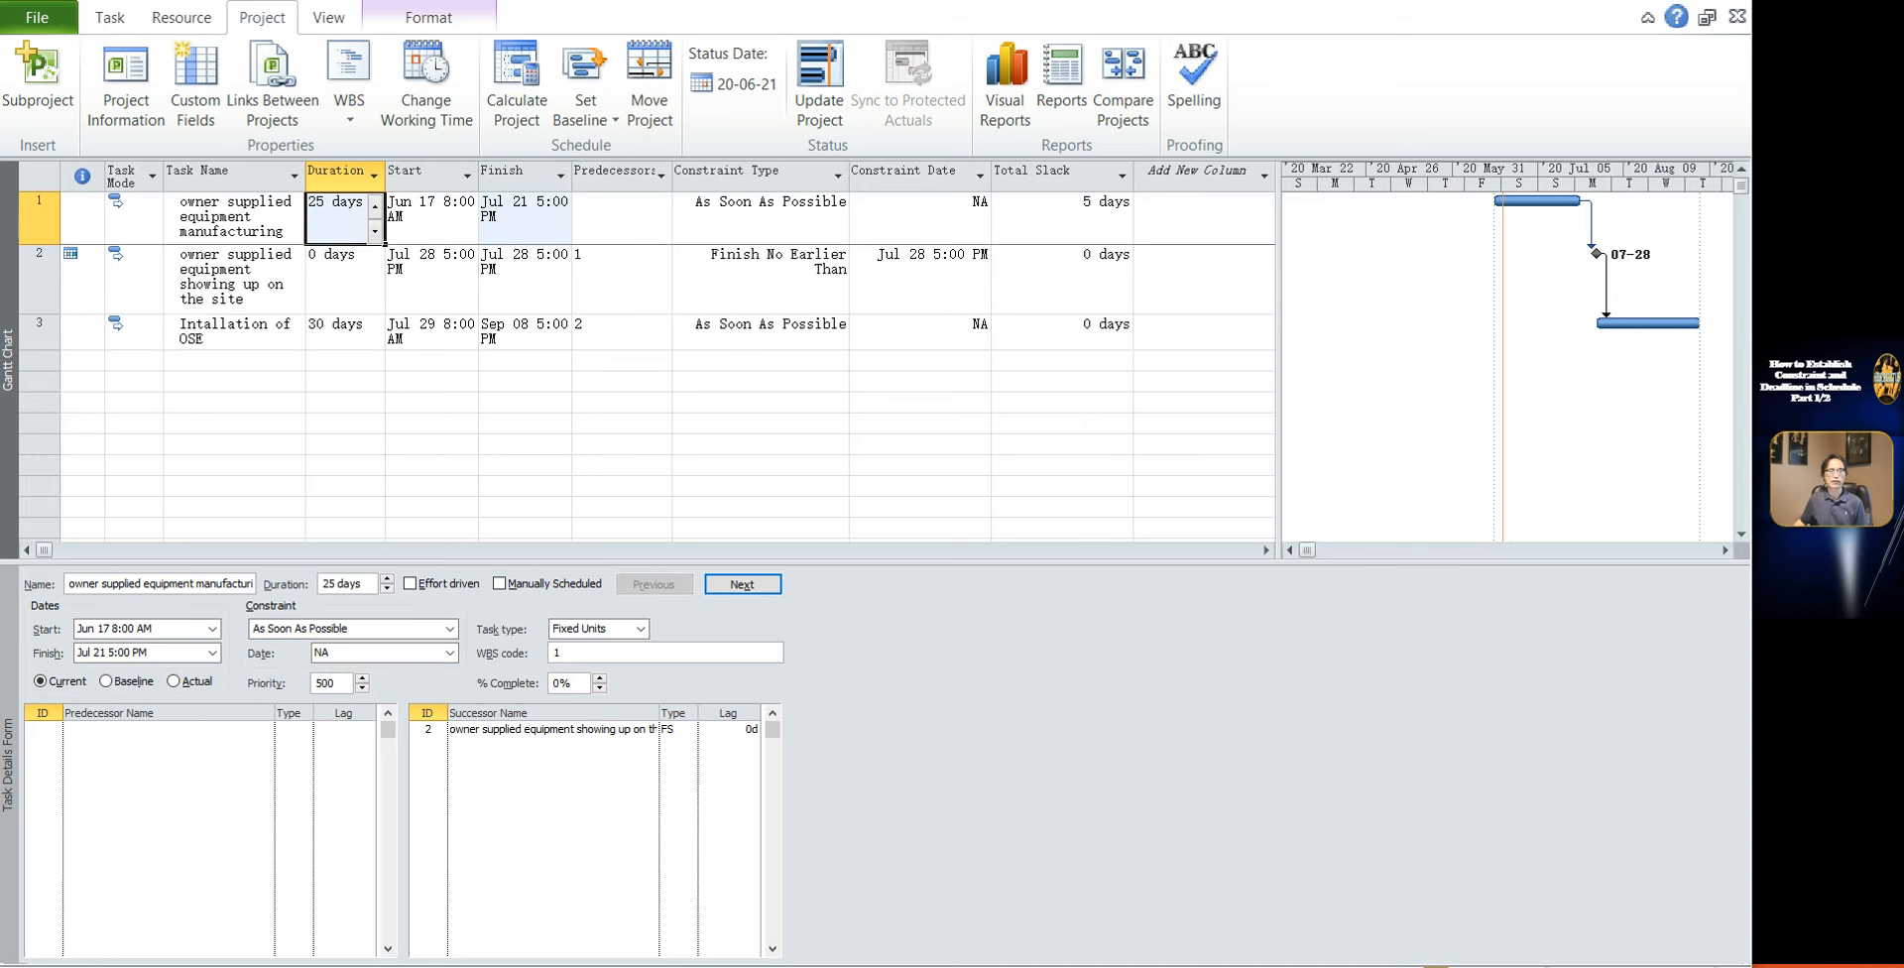
pyautogui.click(466, 335)
pyautogui.click(341, 218)
pyautogui.write('35')
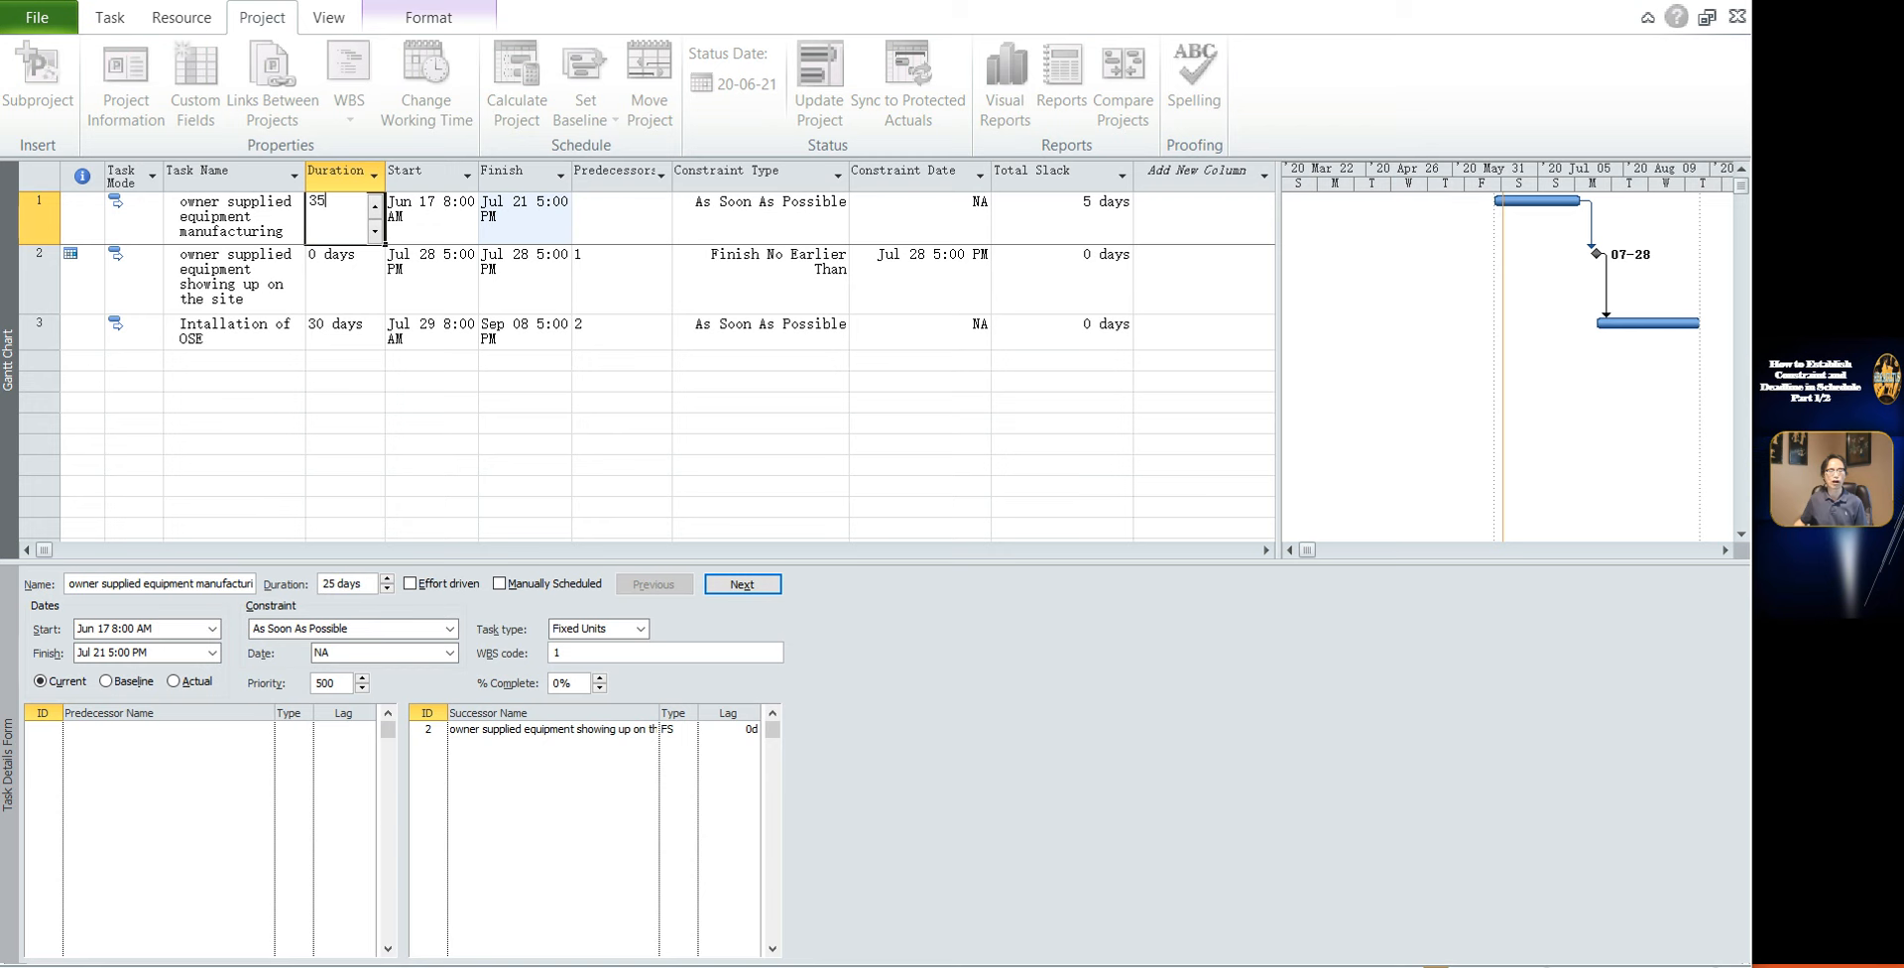
pyautogui.press('Return')
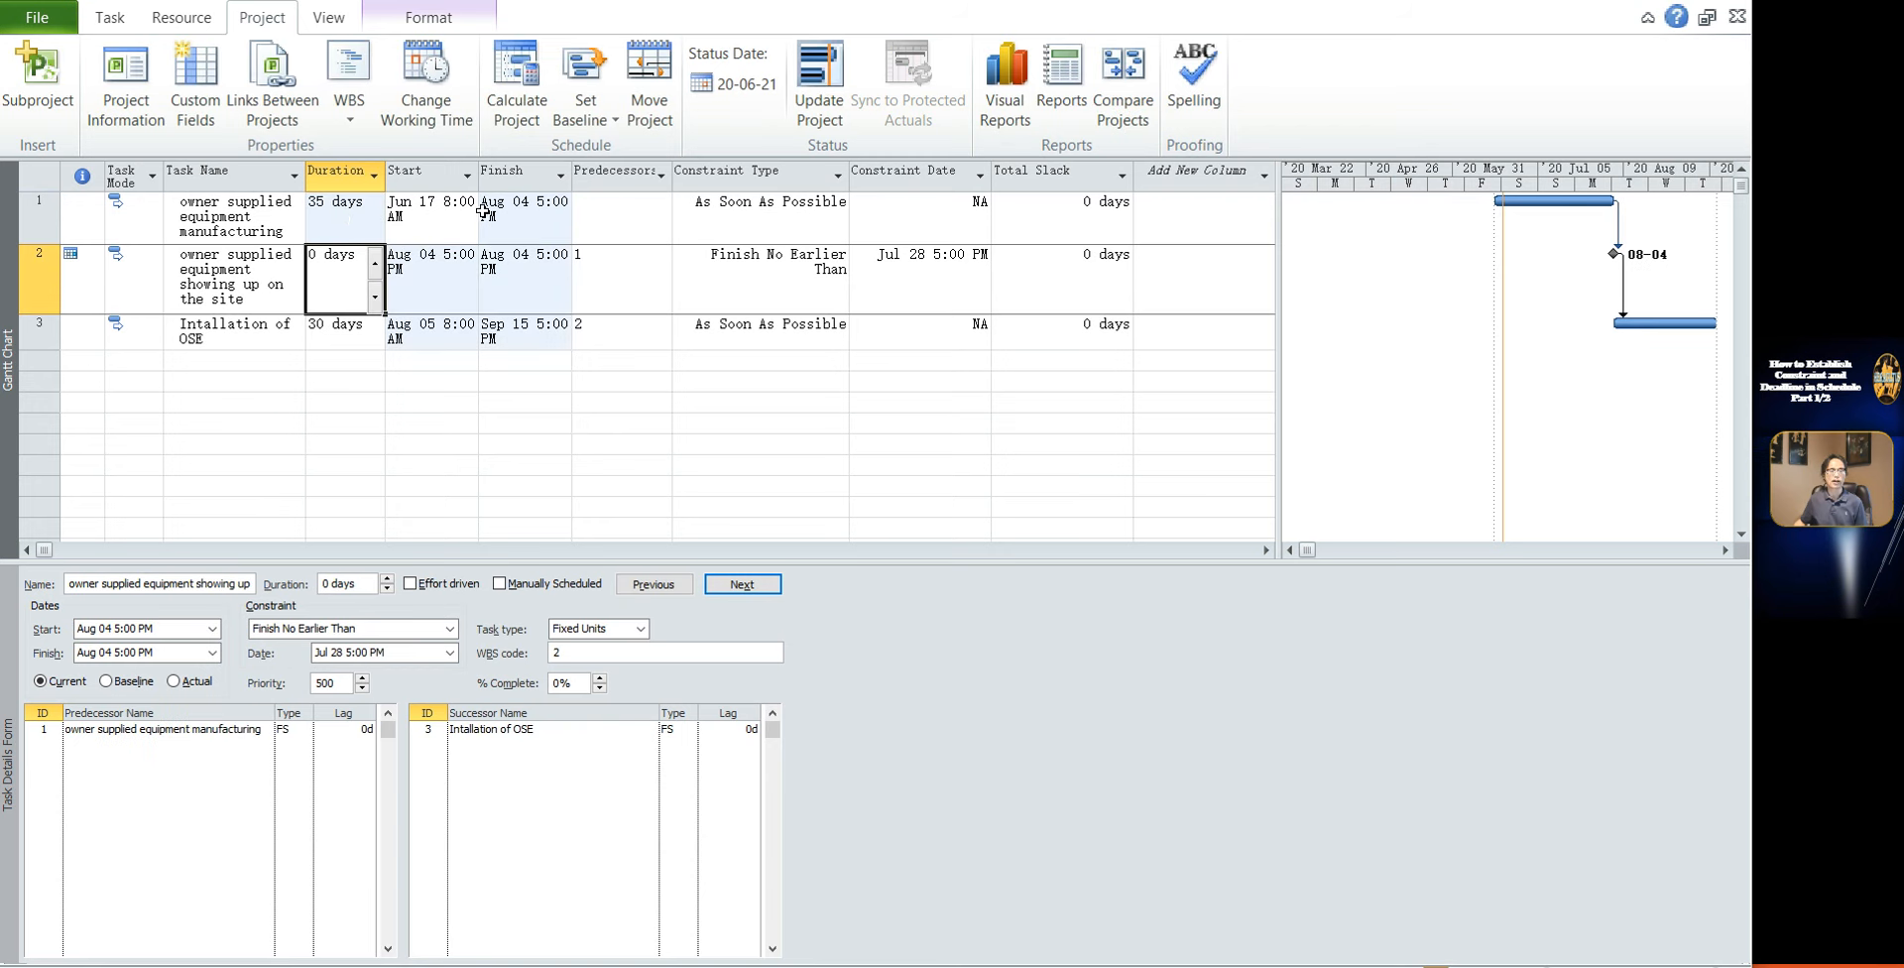
# Compare the manufacturing task's finish date with the constraint date of the equipment arrival milestone
pyautogui.click(483, 211)
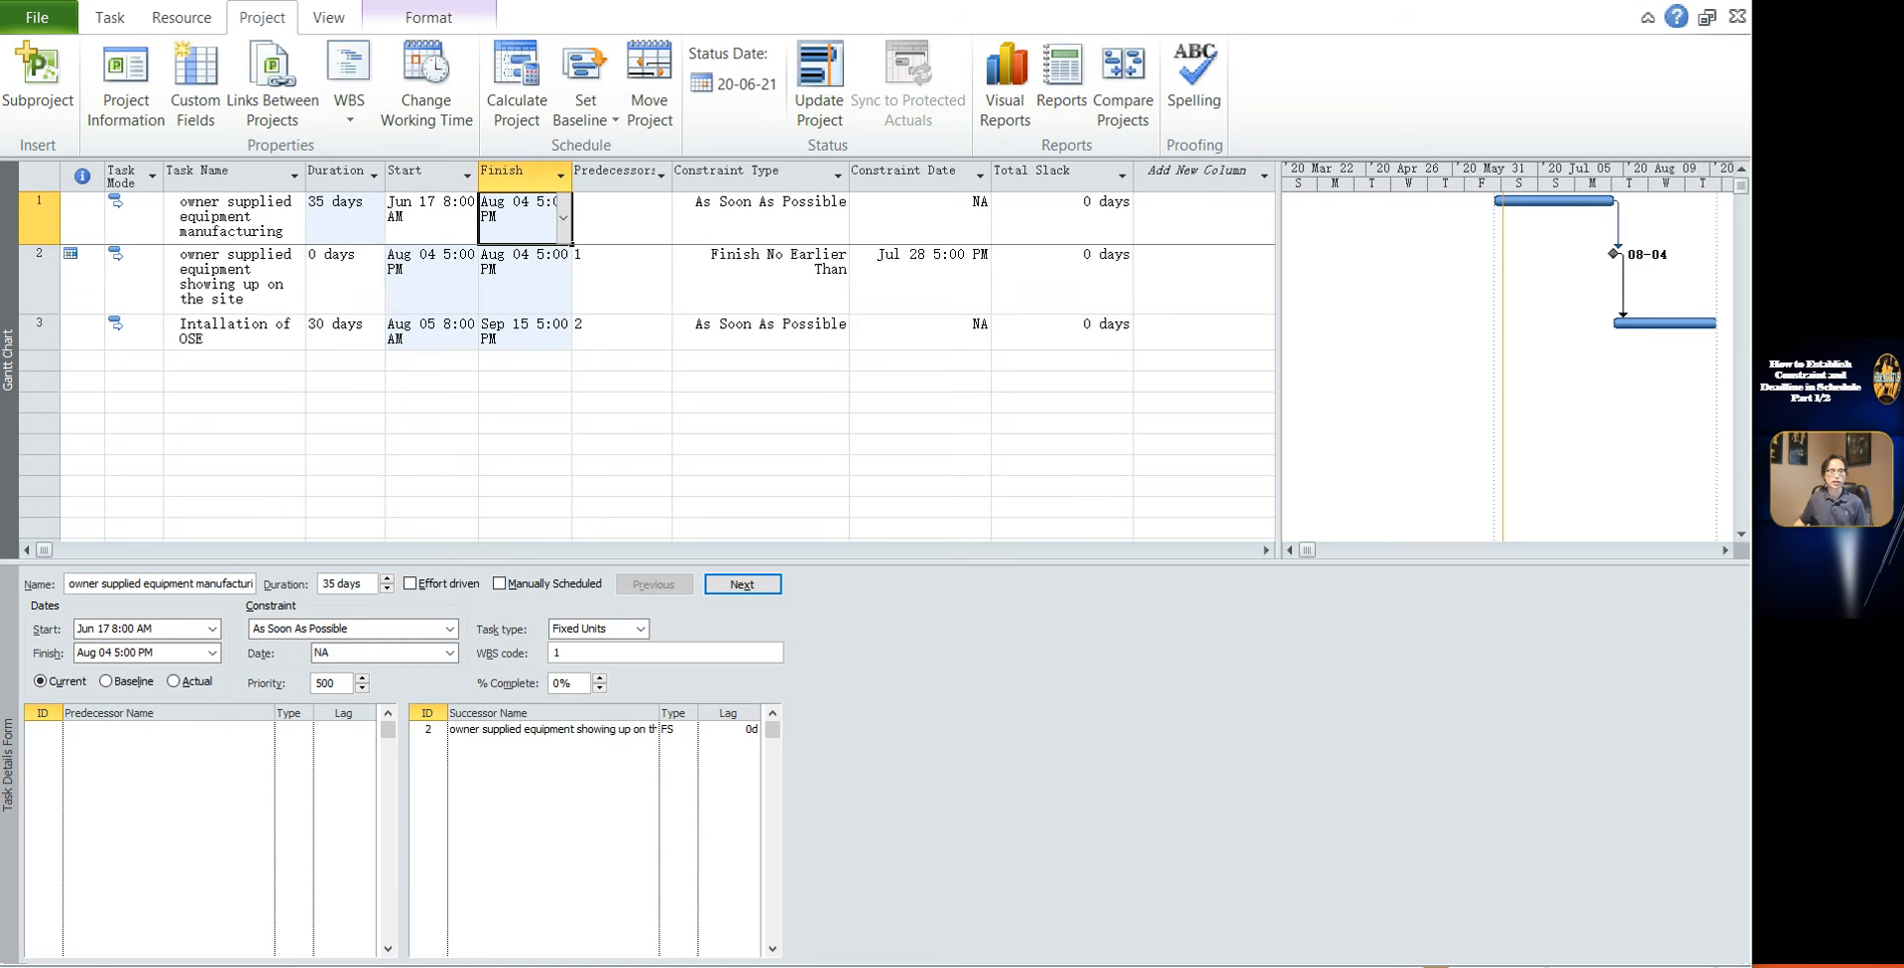
pyautogui.click(882, 283)
pyautogui.click(563, 226)
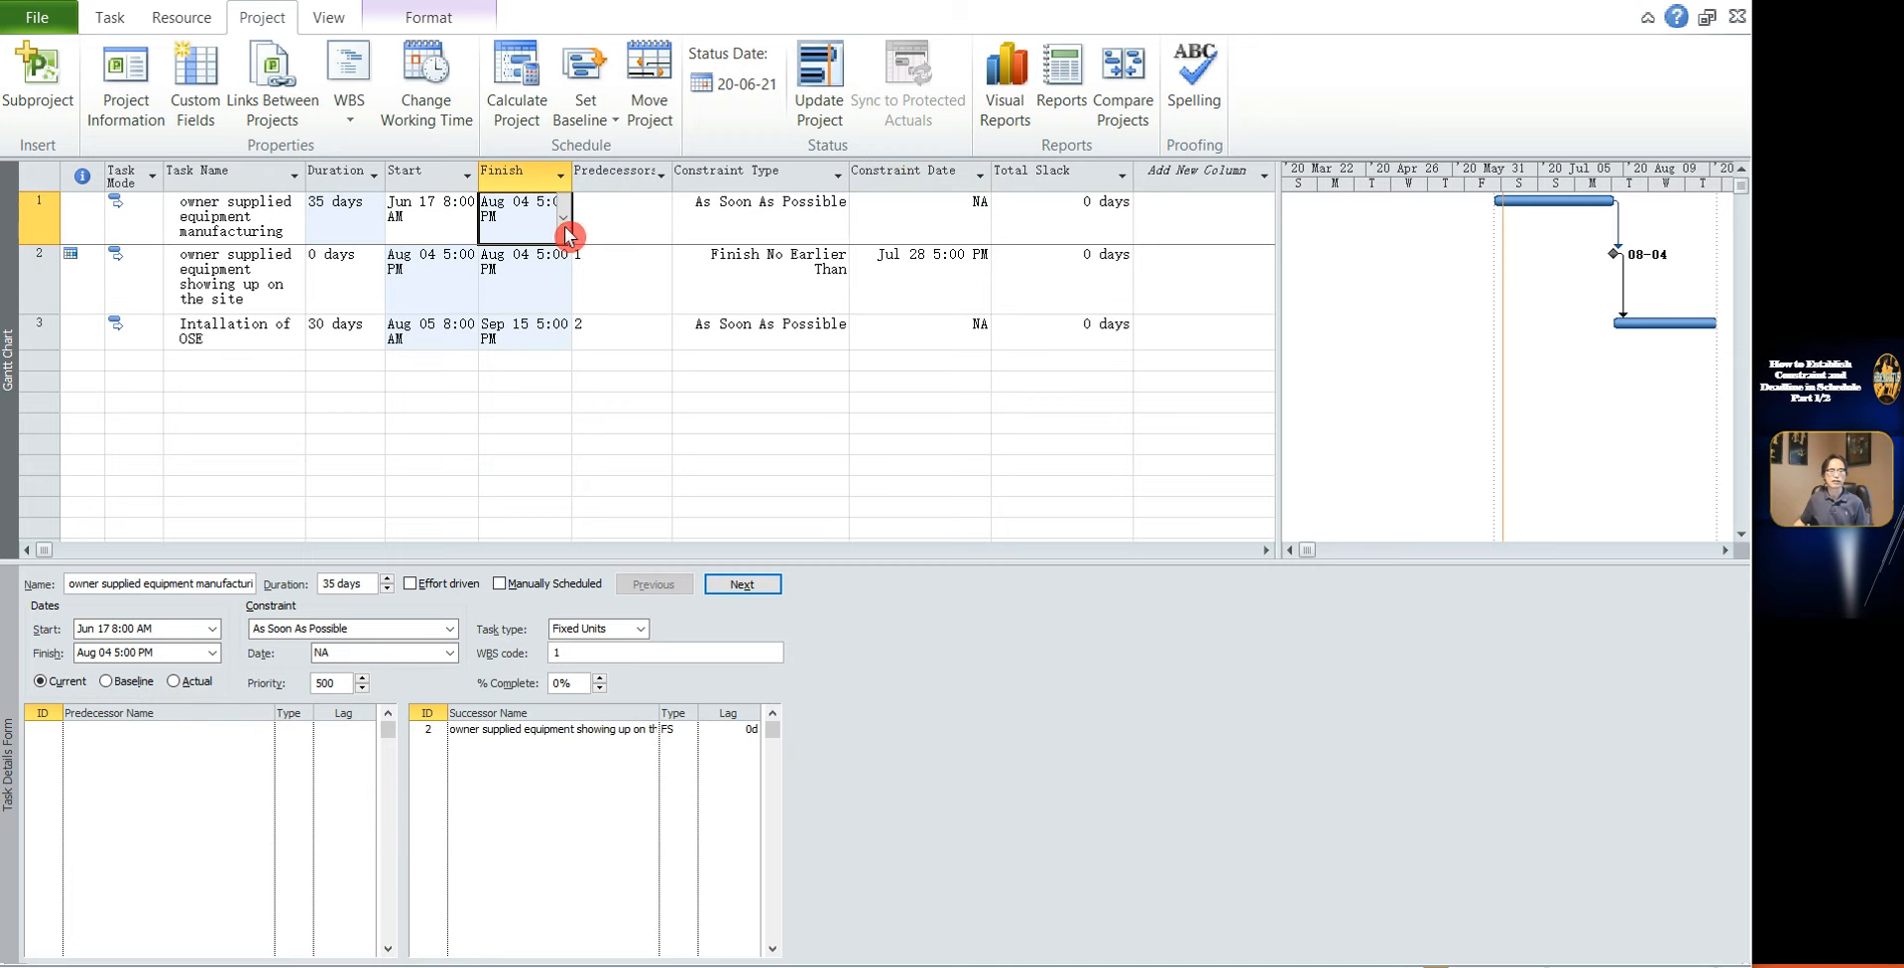
# Check the equipment arrival milestone's constraint date against the manufacturing finish date and the milestone's own finish date
pyautogui.click(878, 271)
pyautogui.click(496, 215)
pyautogui.click(524, 281)
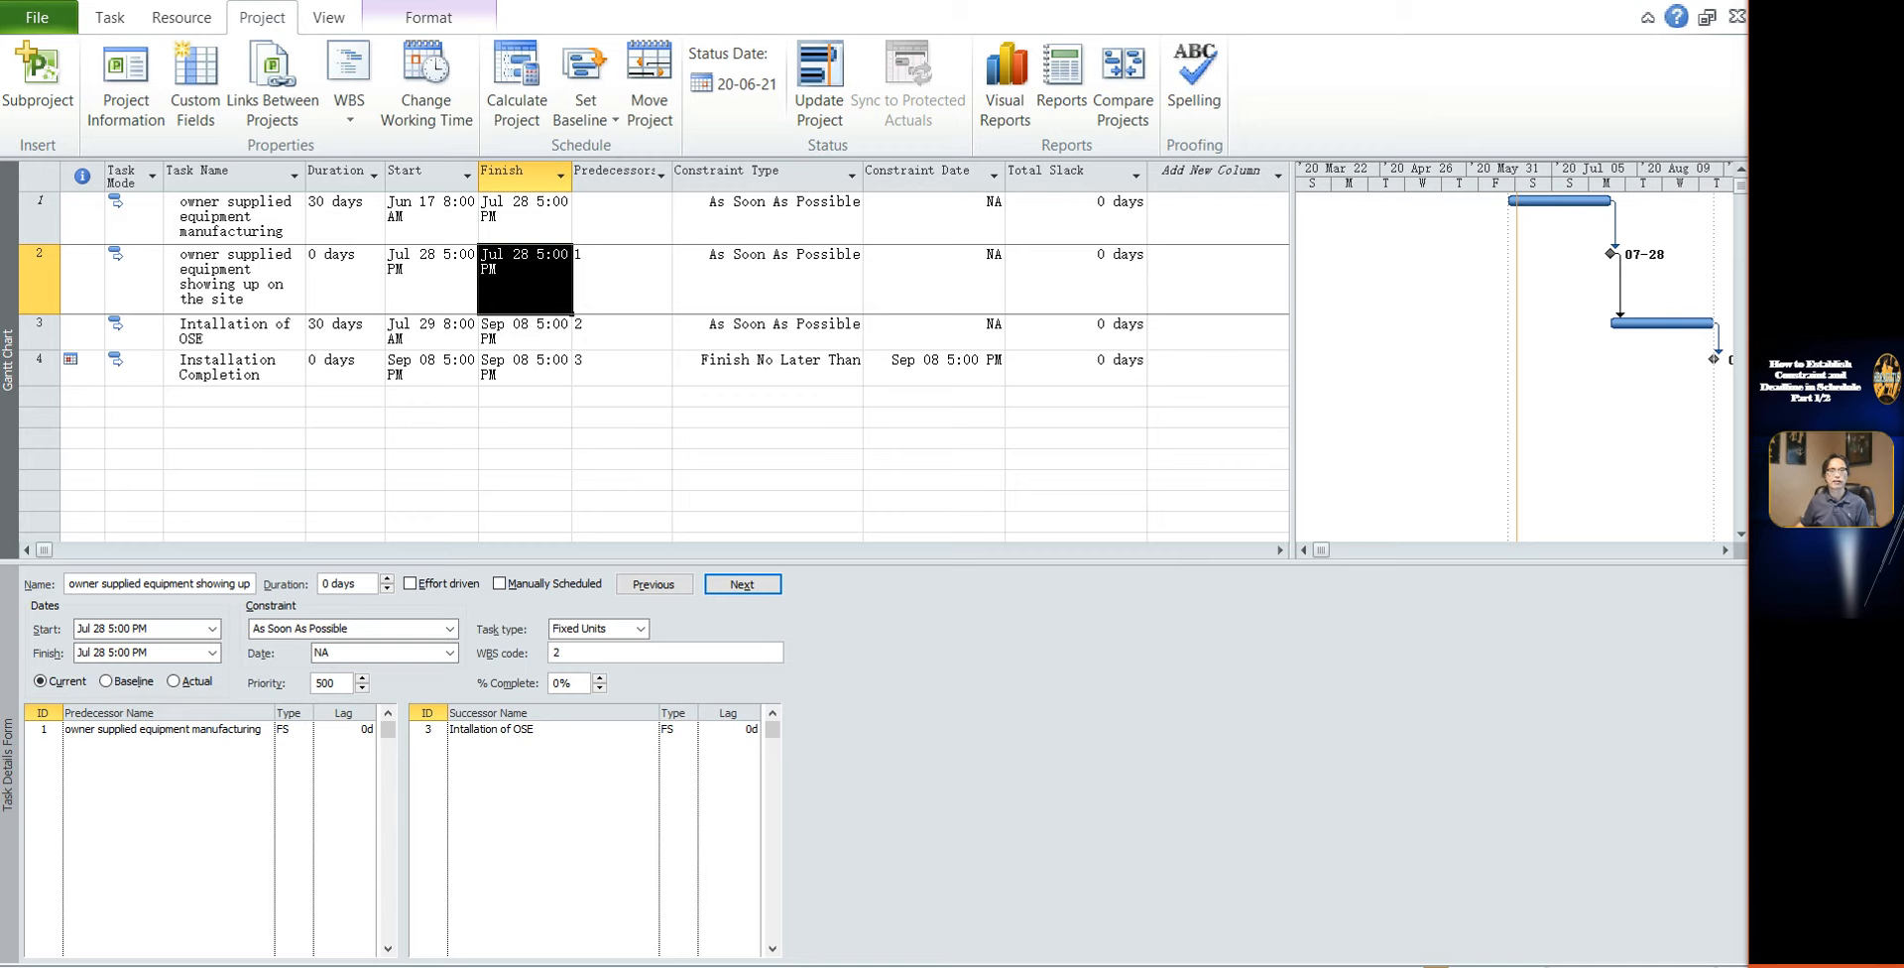
# Examine the Installation Completion milestone's constraint date and its Finish No Later Than constraint type
pyautogui.click(560, 443)
pyautogui.click(230, 371)
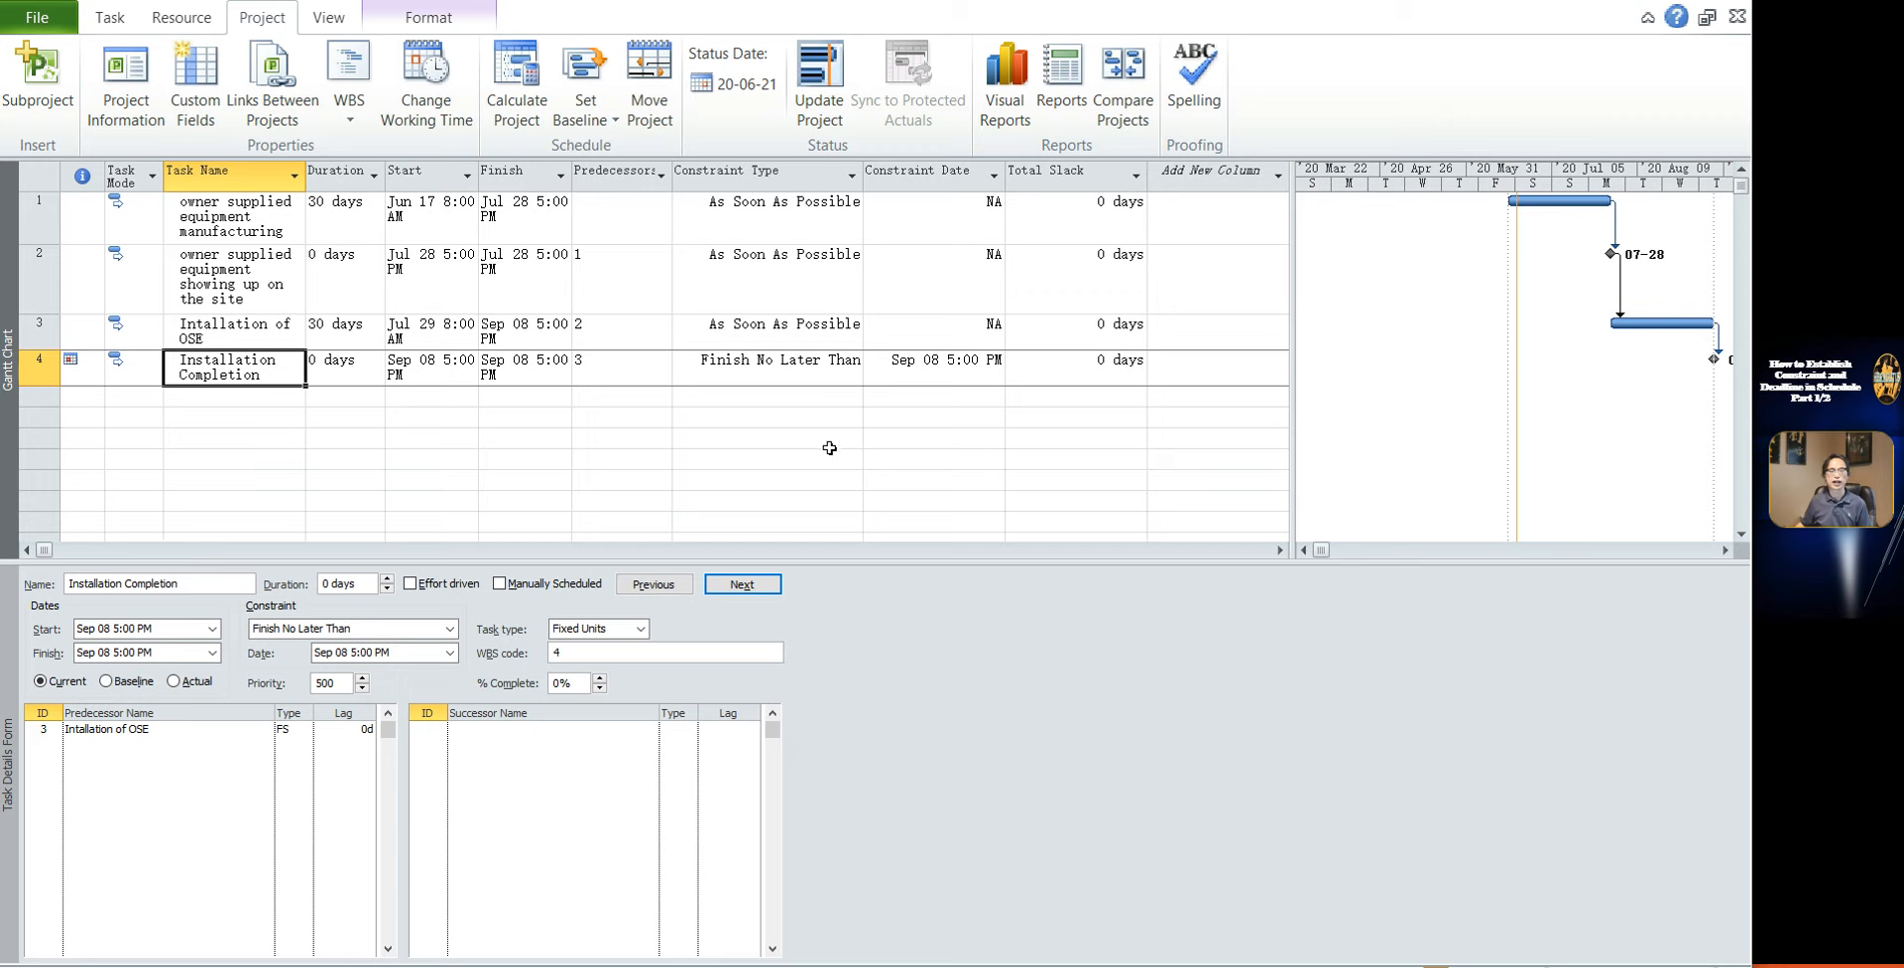
pyautogui.click(943, 369)
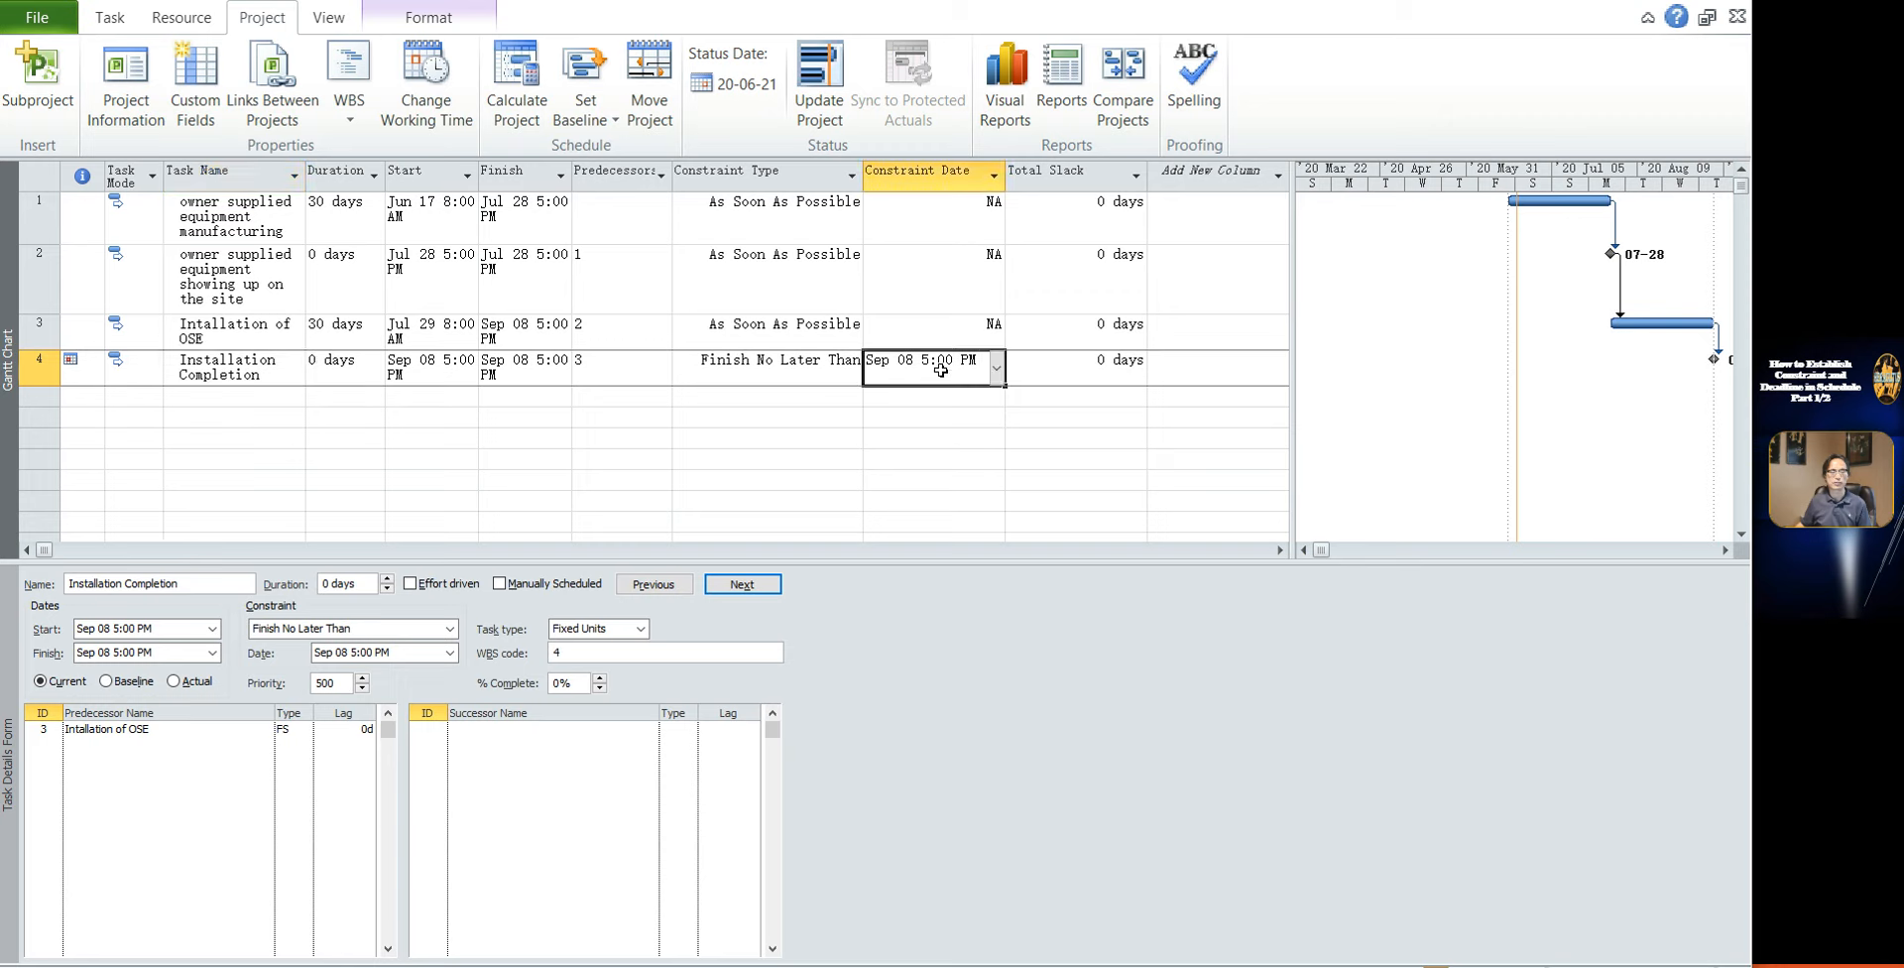
pyautogui.click(906, 432)
pyautogui.click(708, 367)
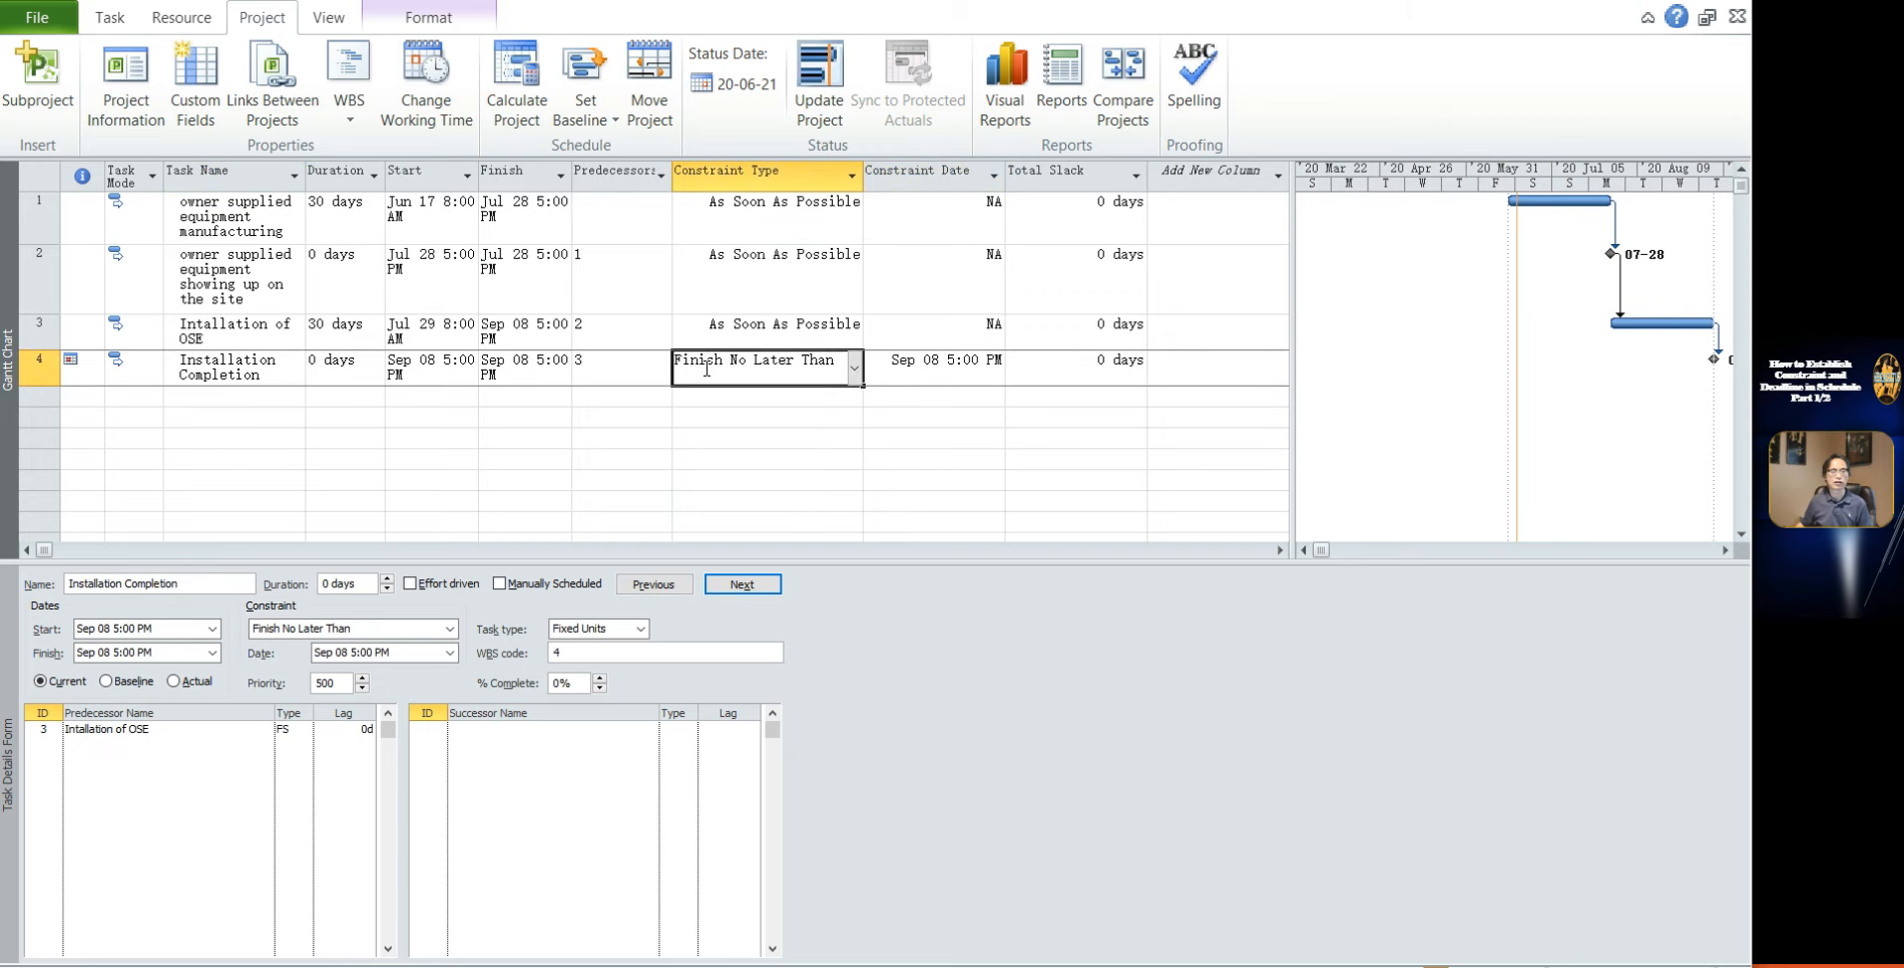
pyautogui.click(864, 383)
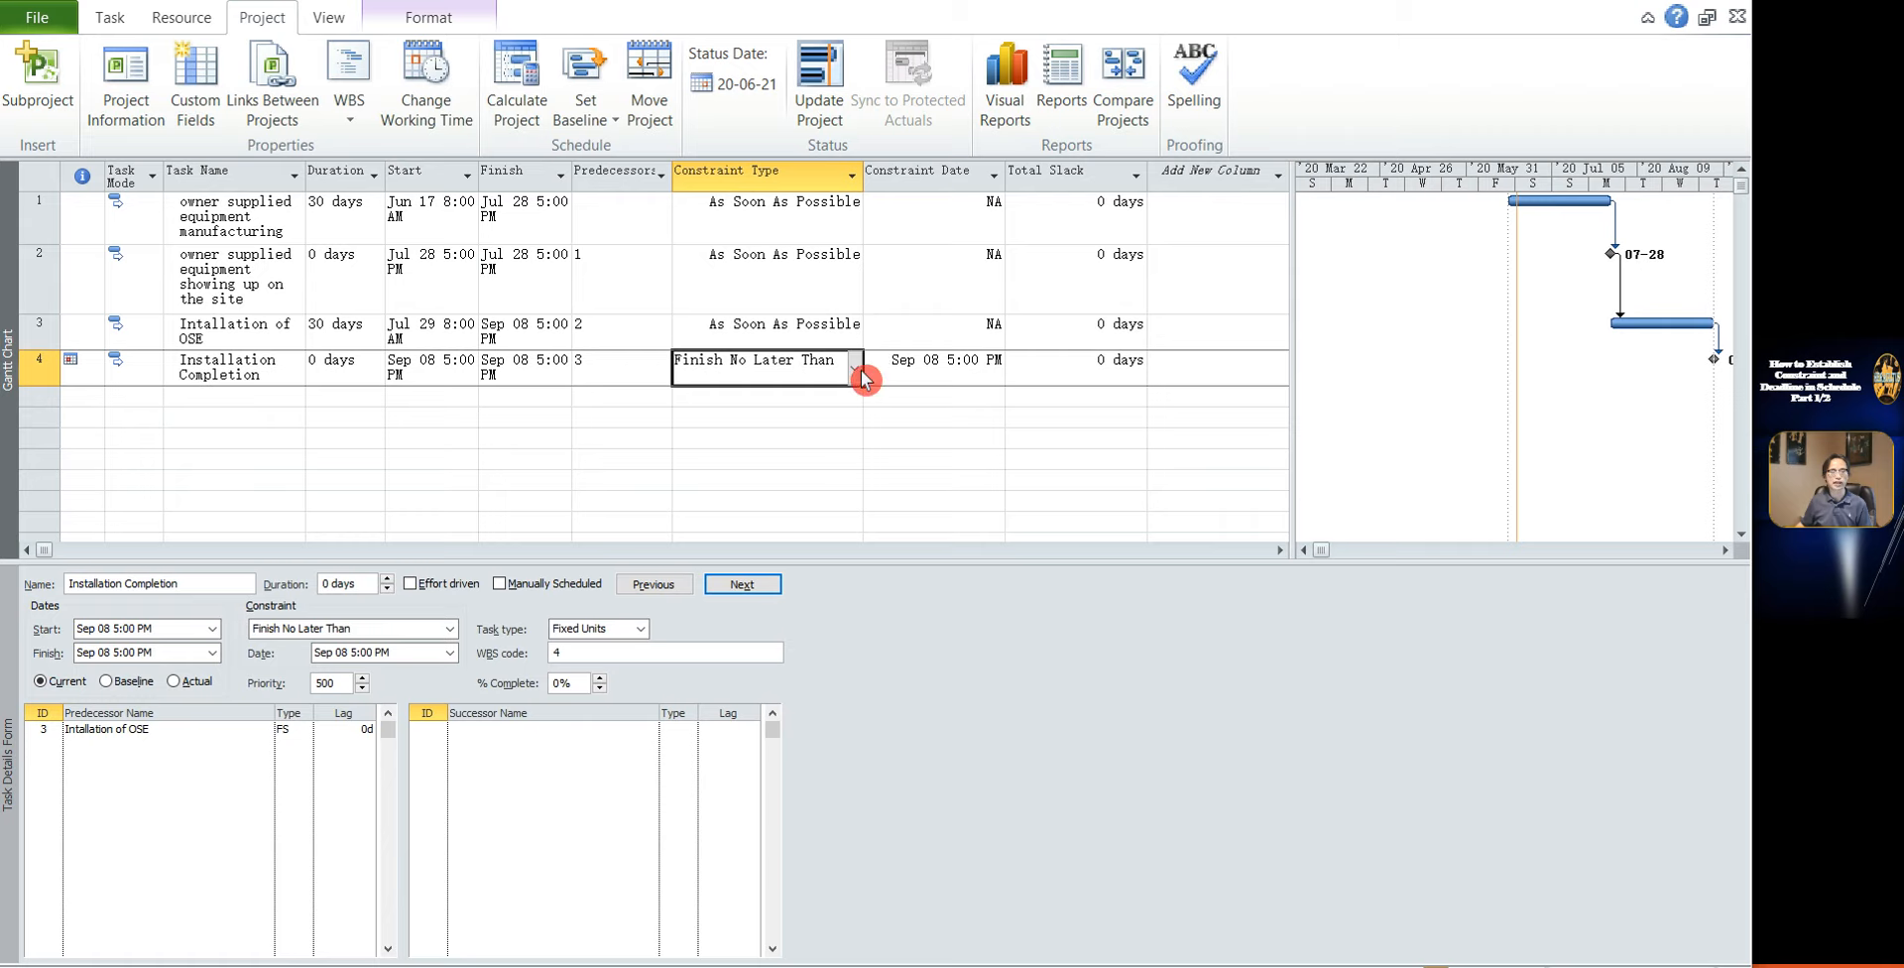
pyautogui.click(921, 417)
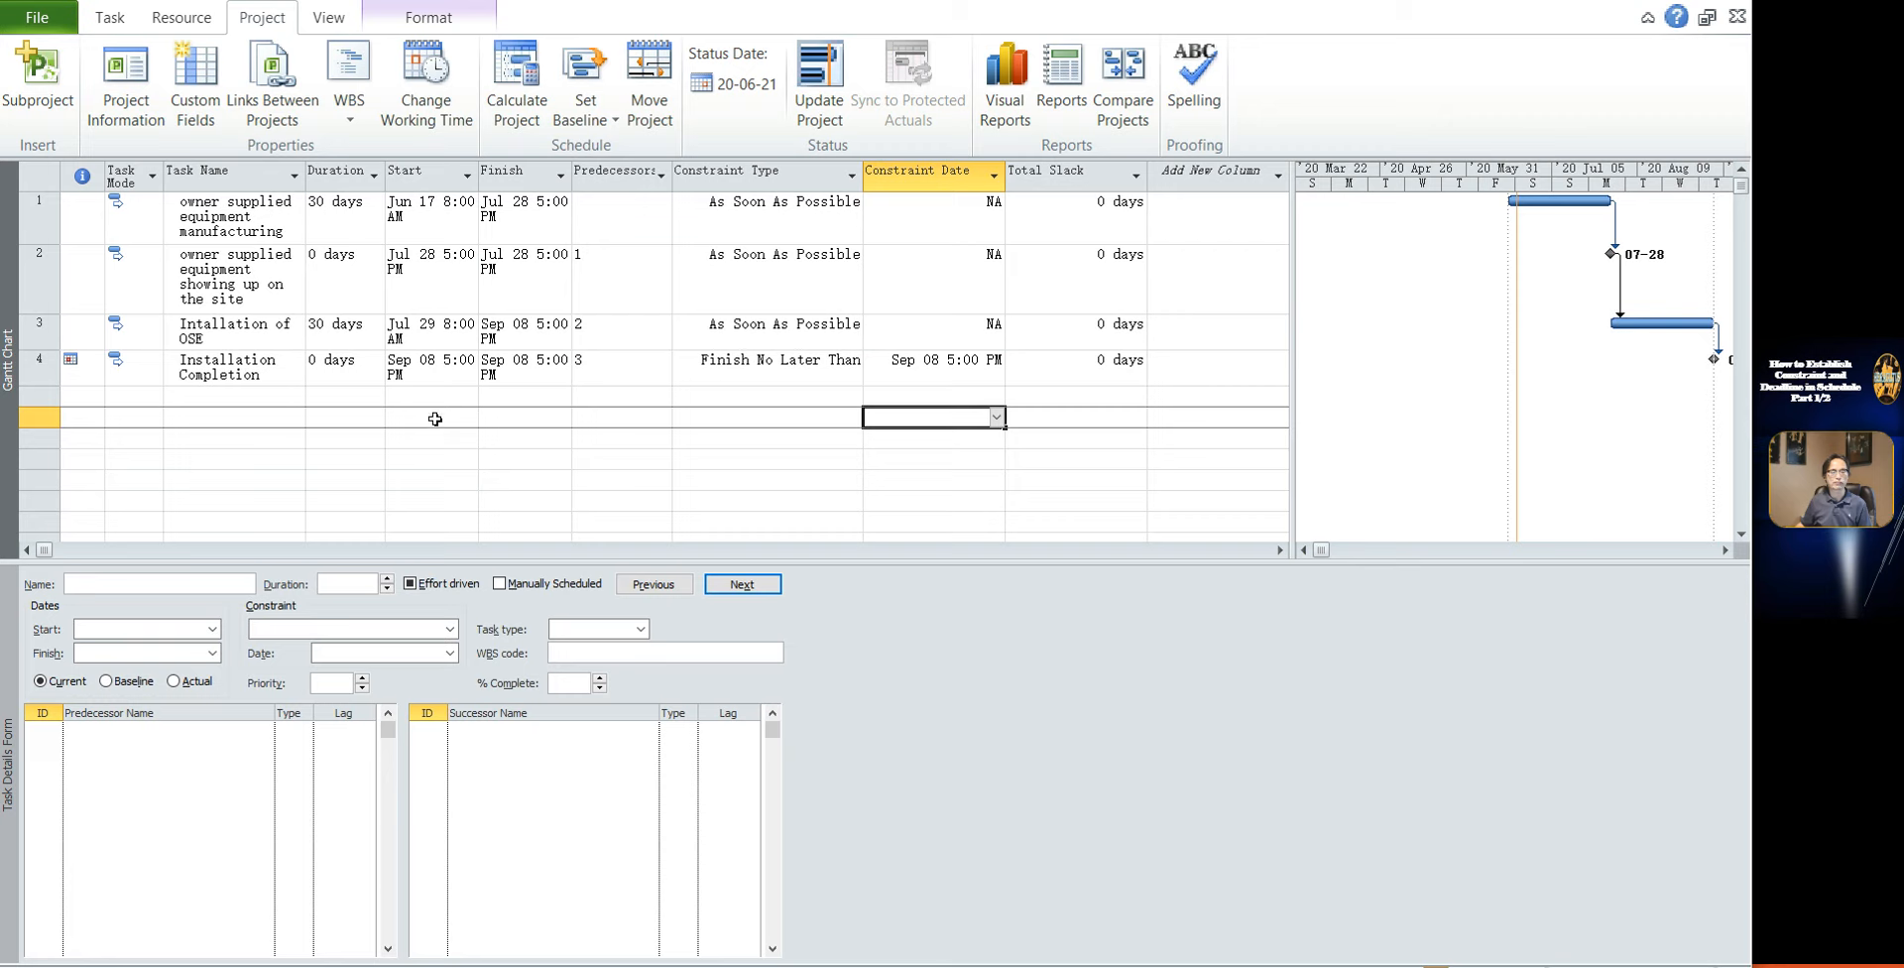
# Set the duration of the equipment installation task to 35 days and dismiss the scheduling conflict message
pyautogui.click(337, 329)
pyautogui.write('35')
pyautogui.press('Return')
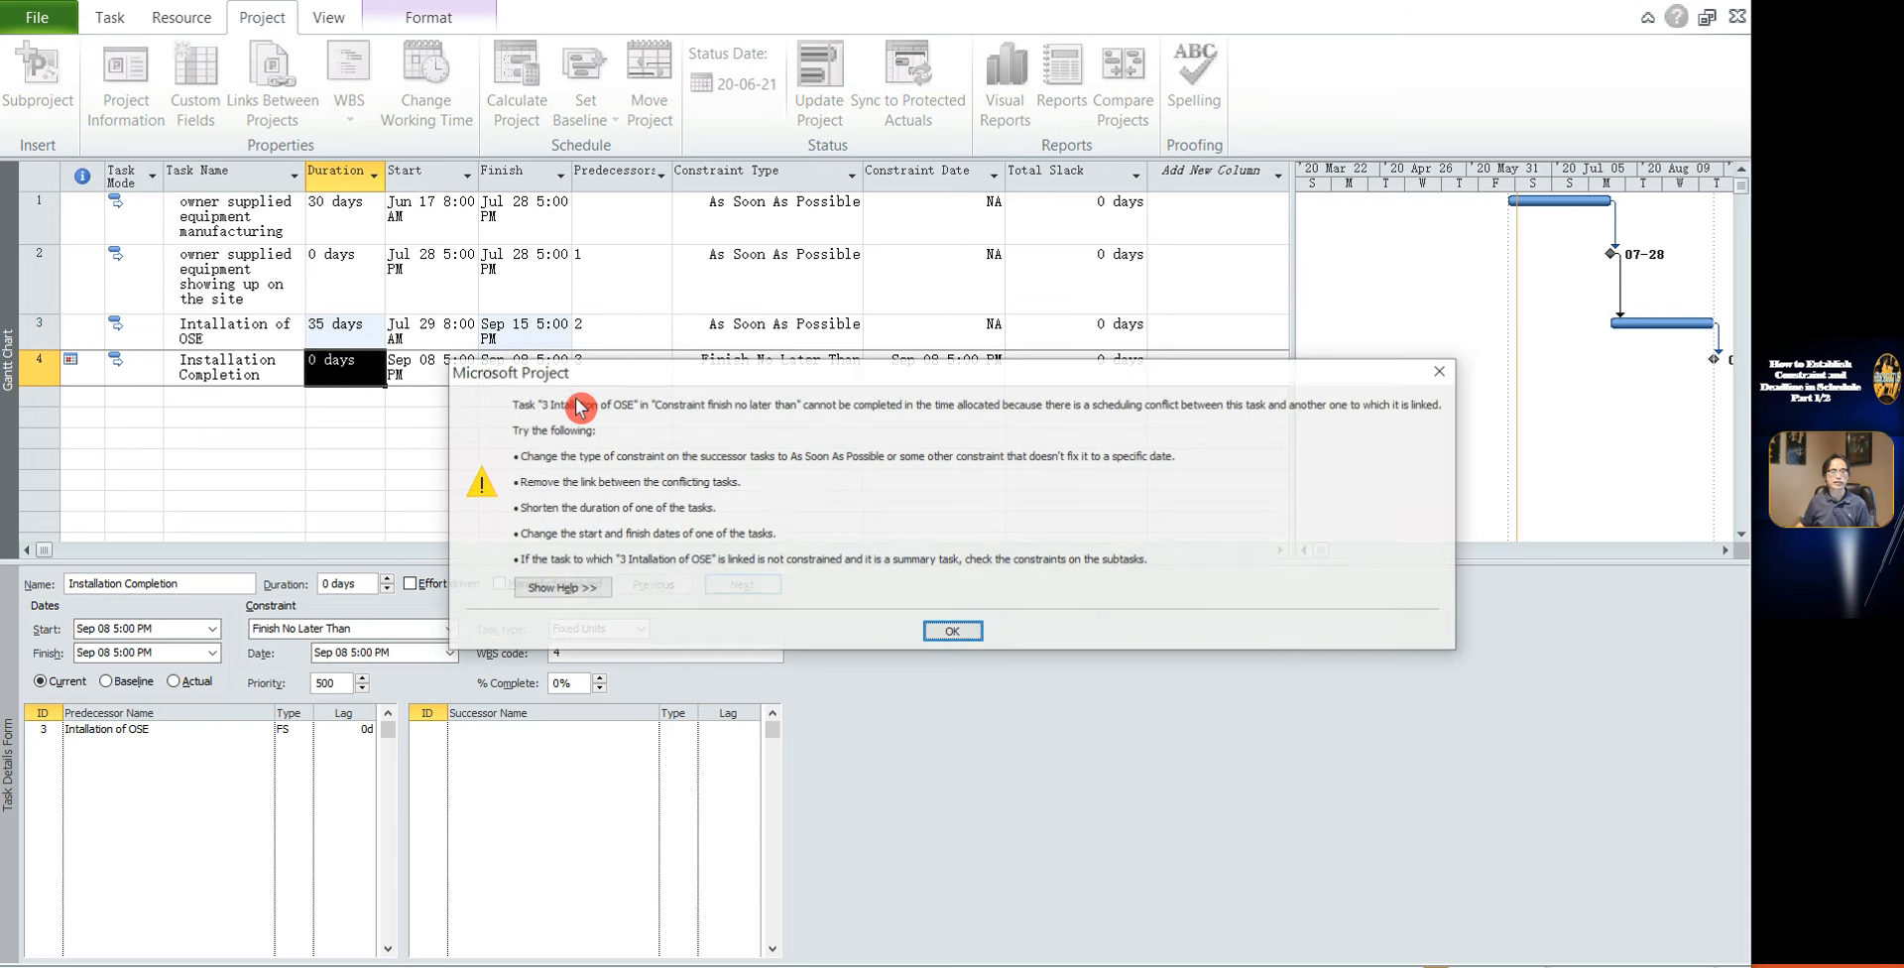
pyautogui.click(945, 633)
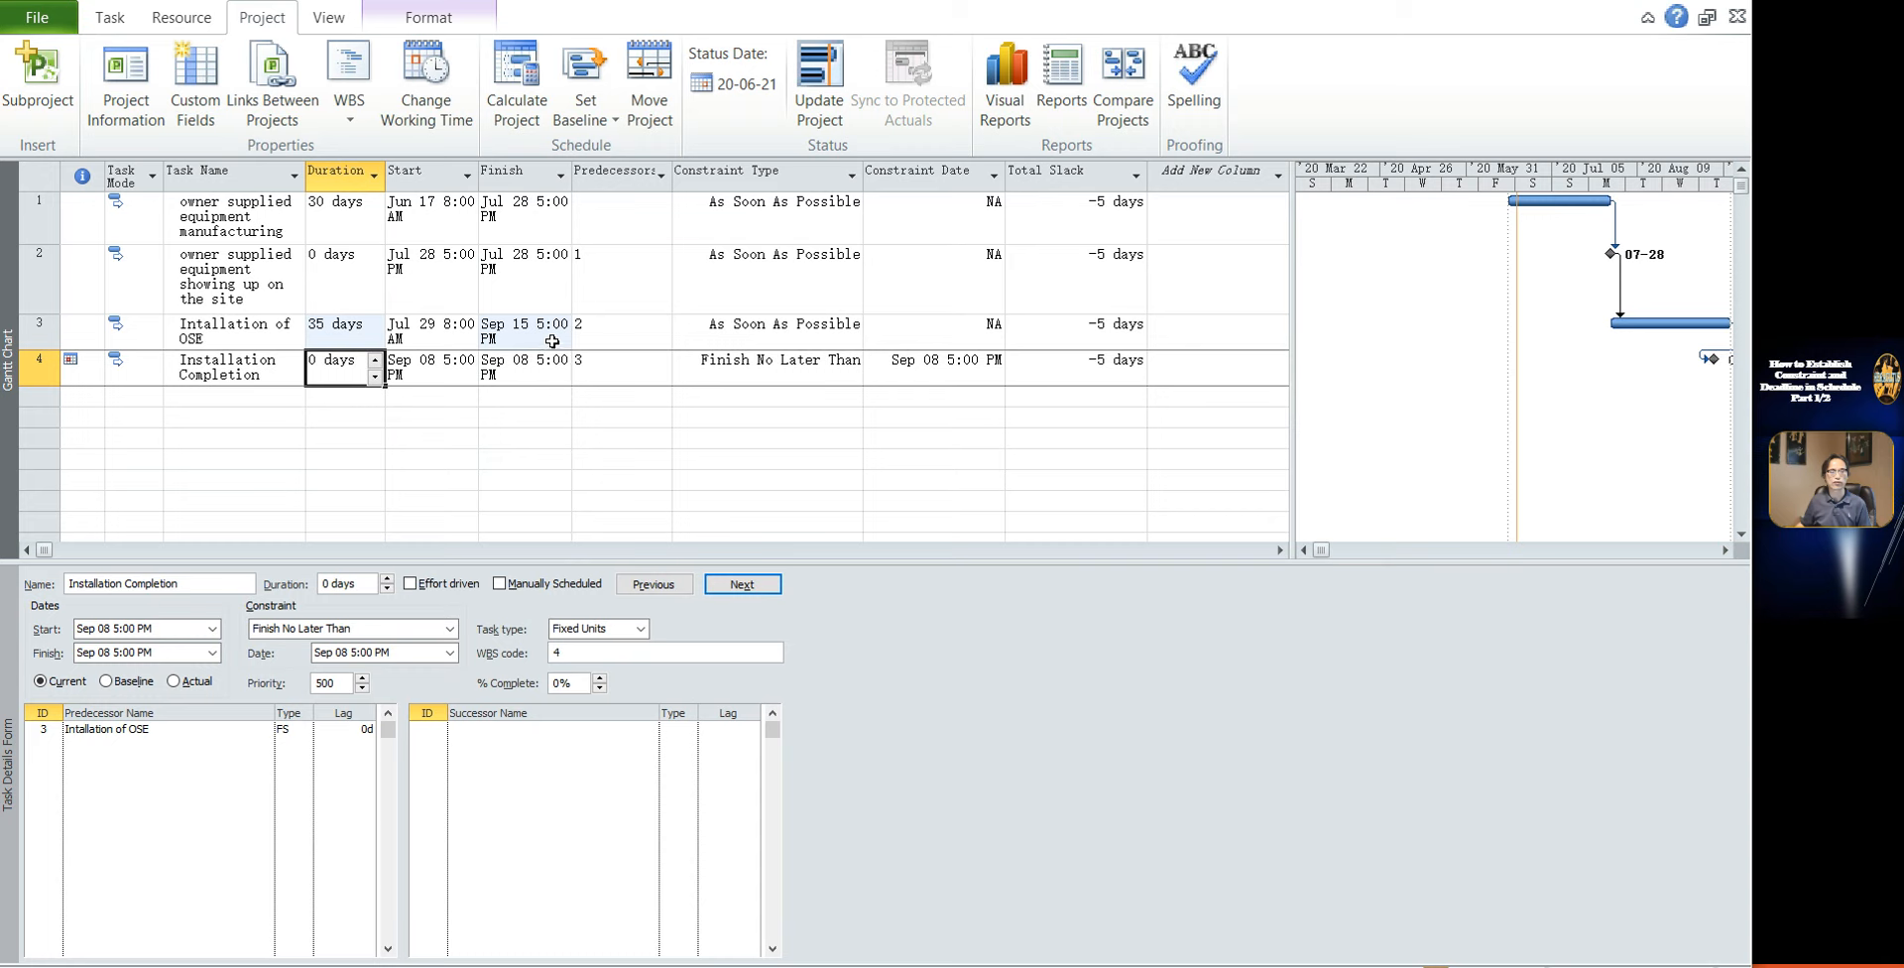
# Examine the total slack of the tasks in relation to the Installation Completion milestone's constraint date
pyautogui.moveTo(18, 330); pyautogui.dragTo(24, 367)
pyautogui.click(322, 414)
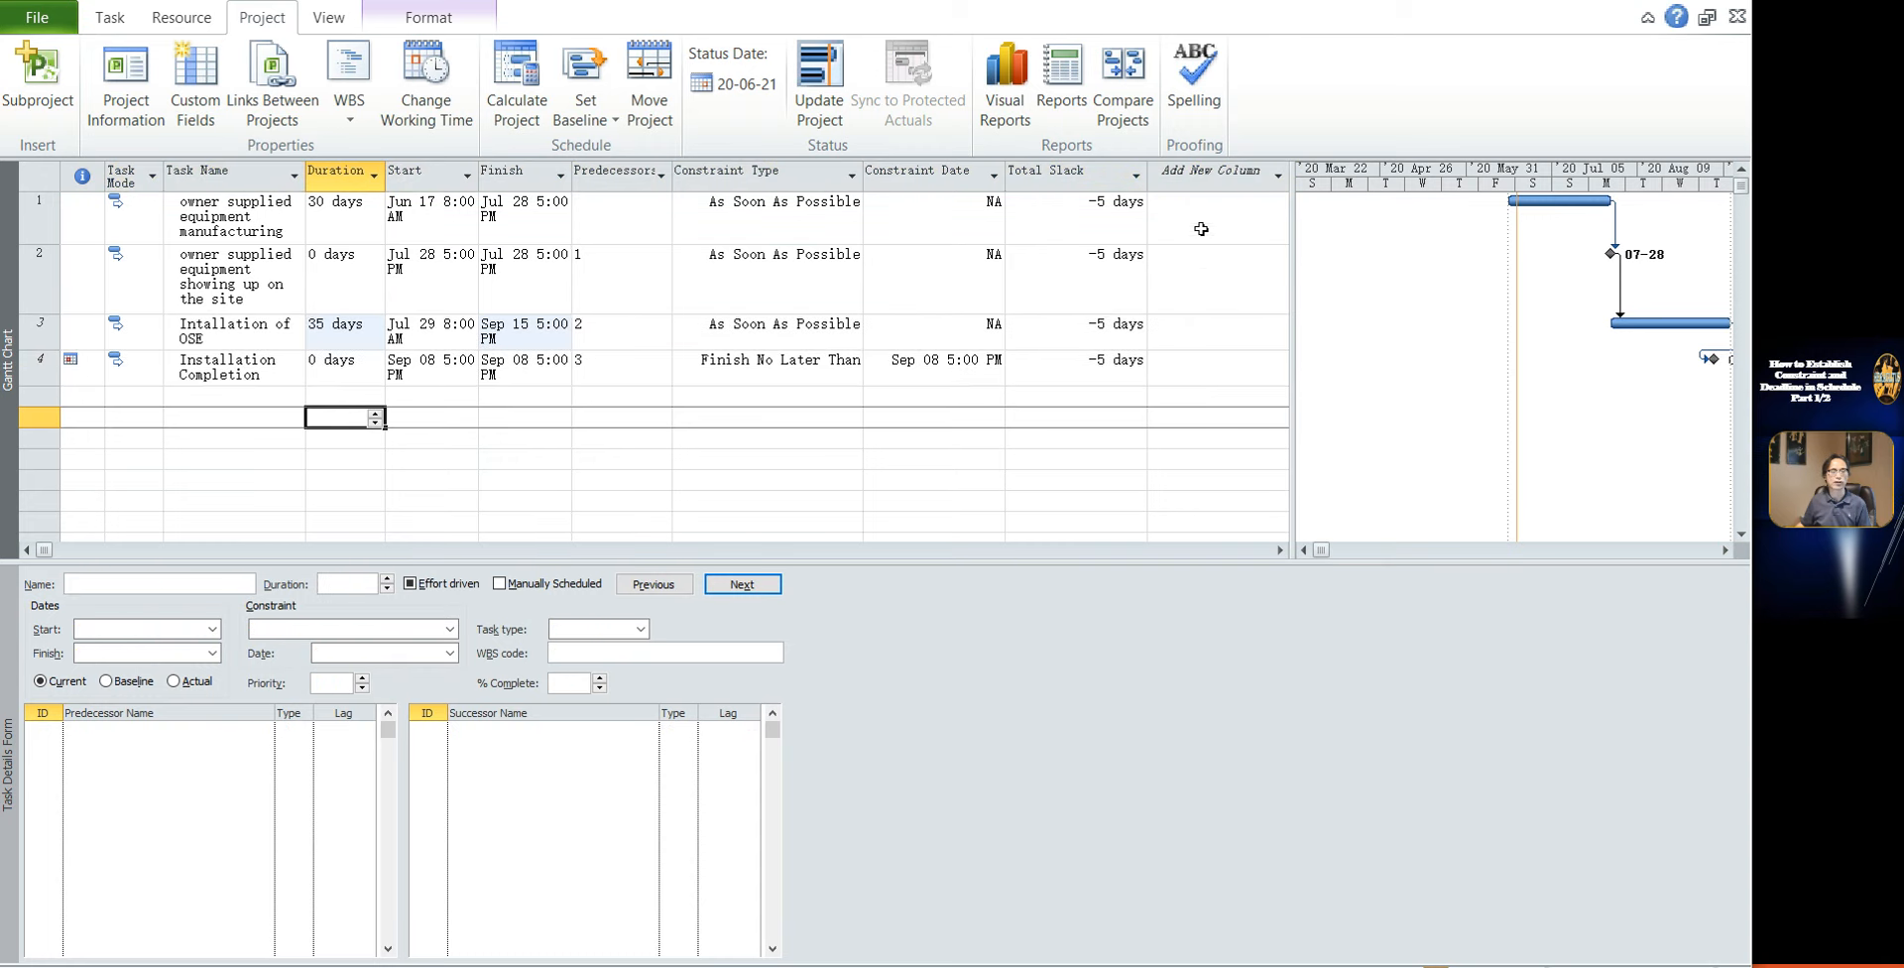
pyautogui.click(1098, 286)
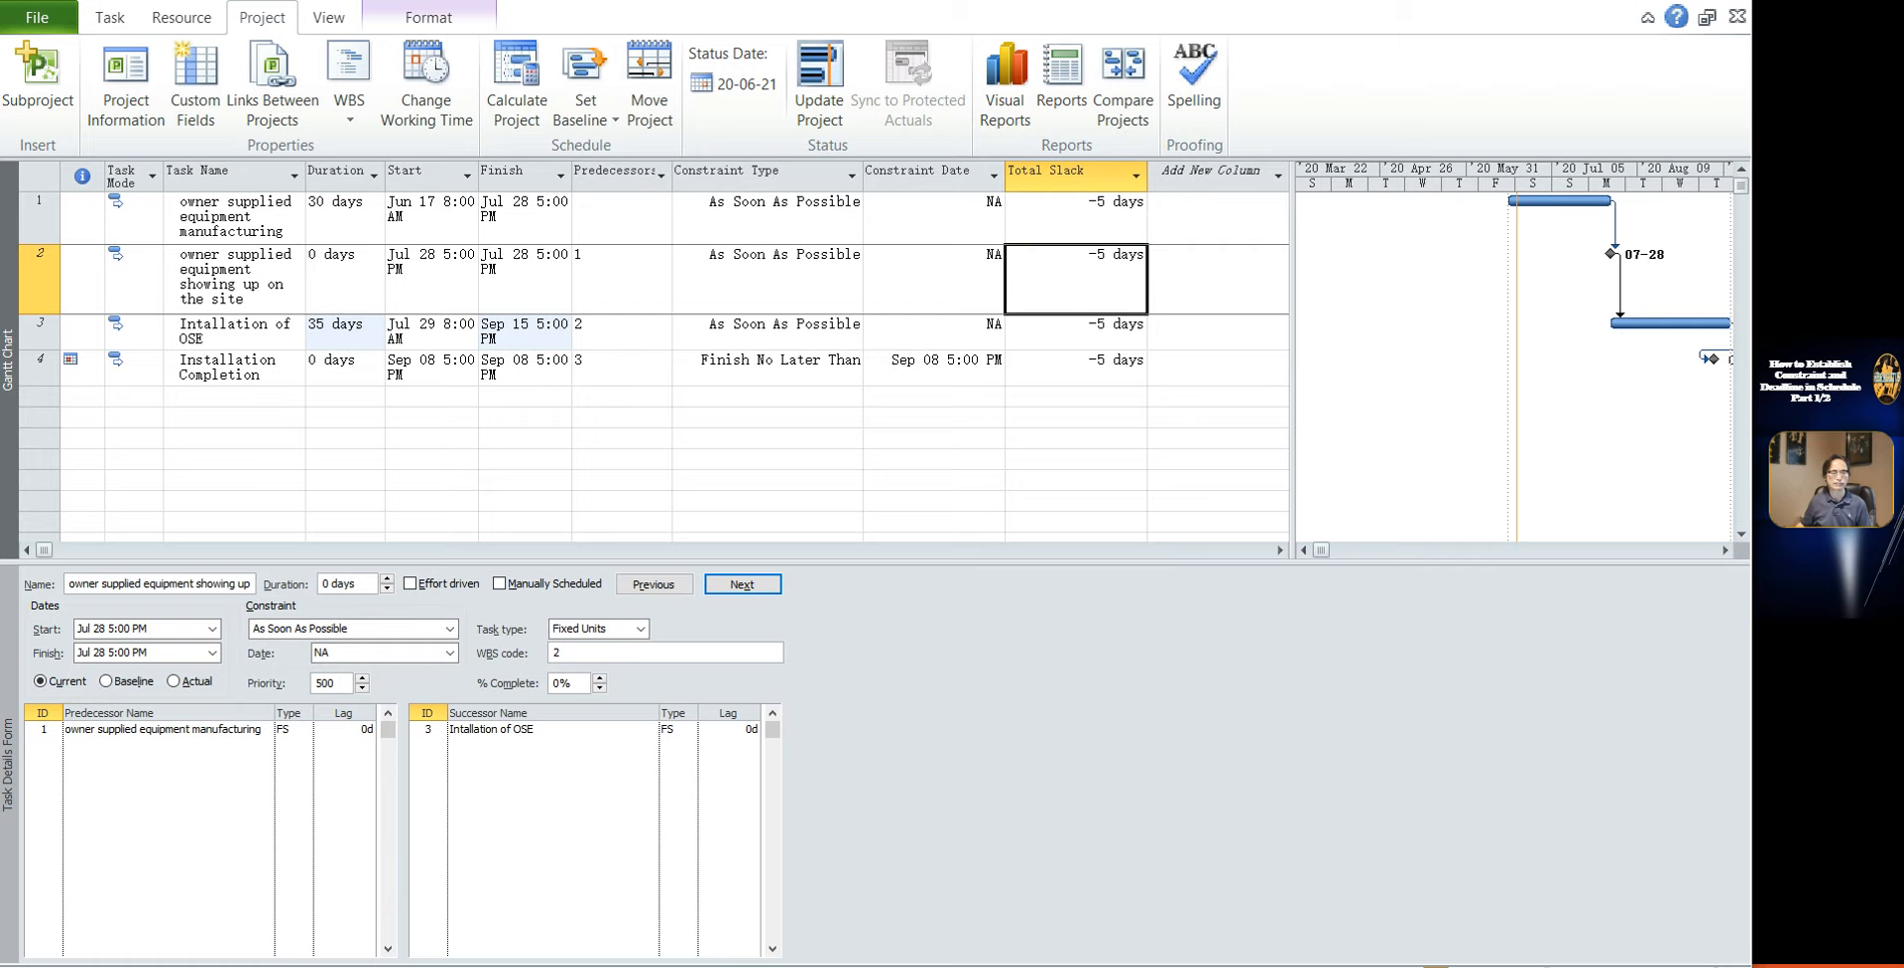
pyautogui.click(1098, 286)
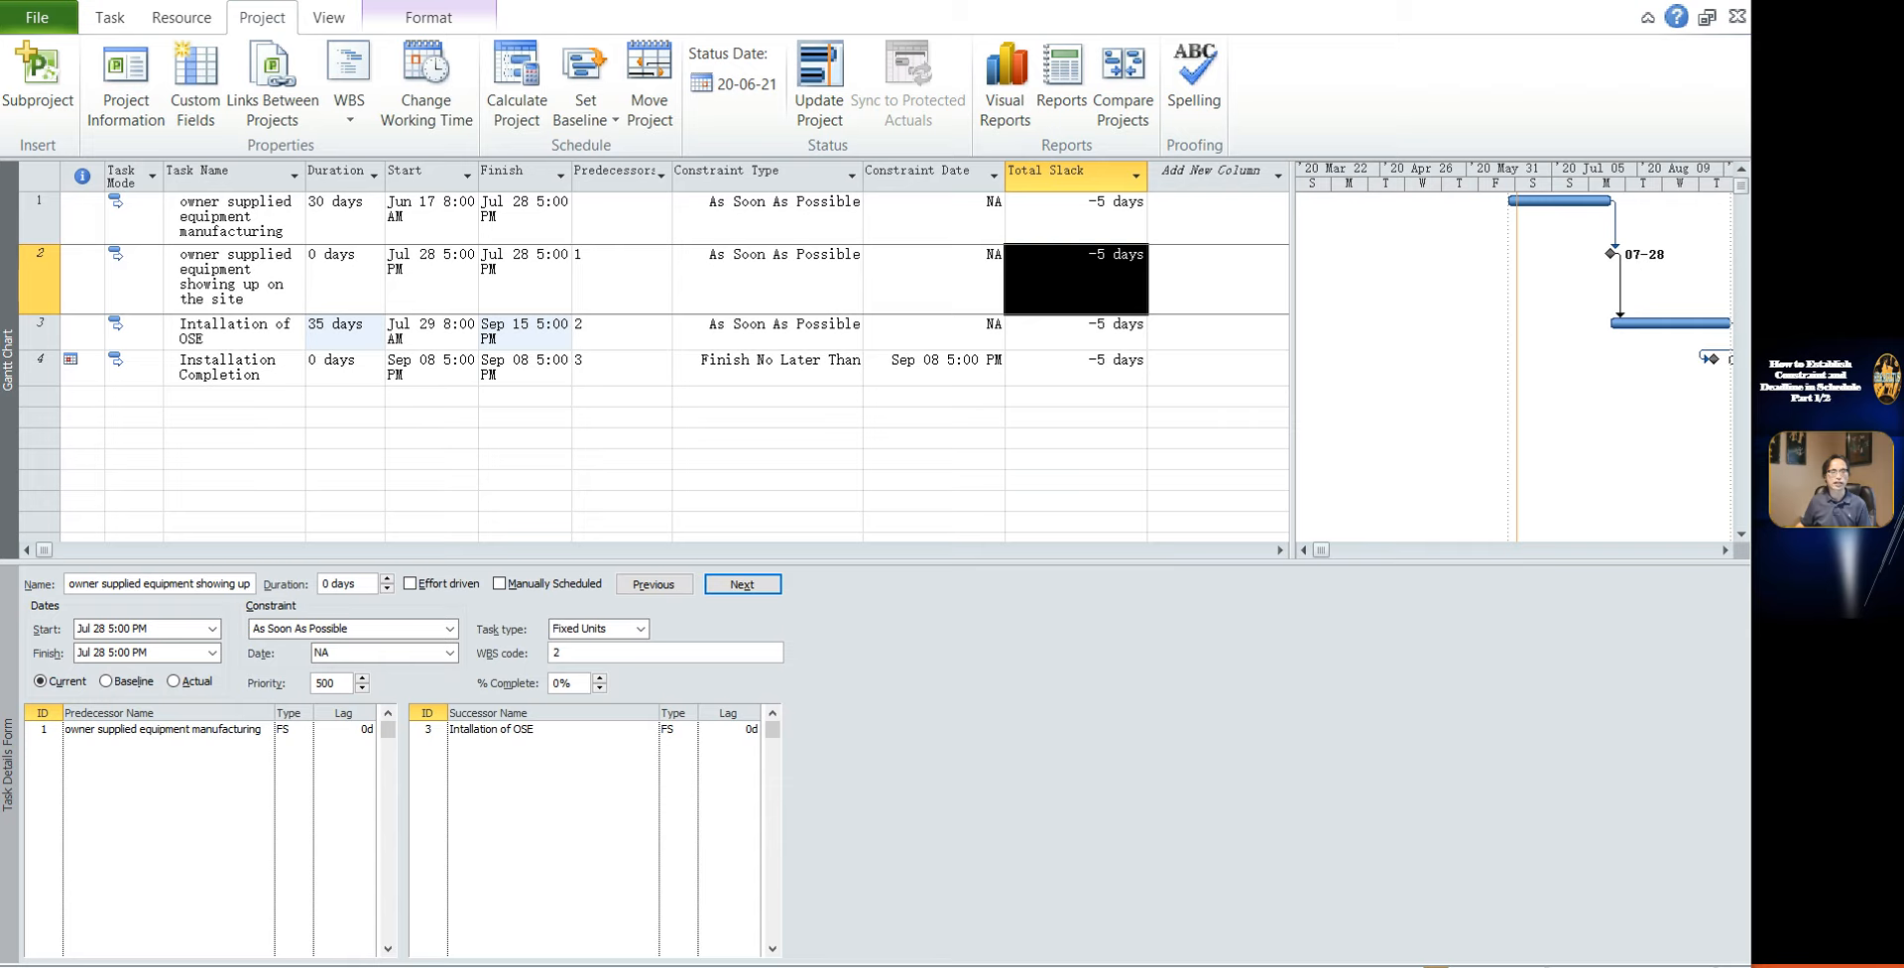
pyautogui.click(934, 367)
pyautogui.click(1089, 282)
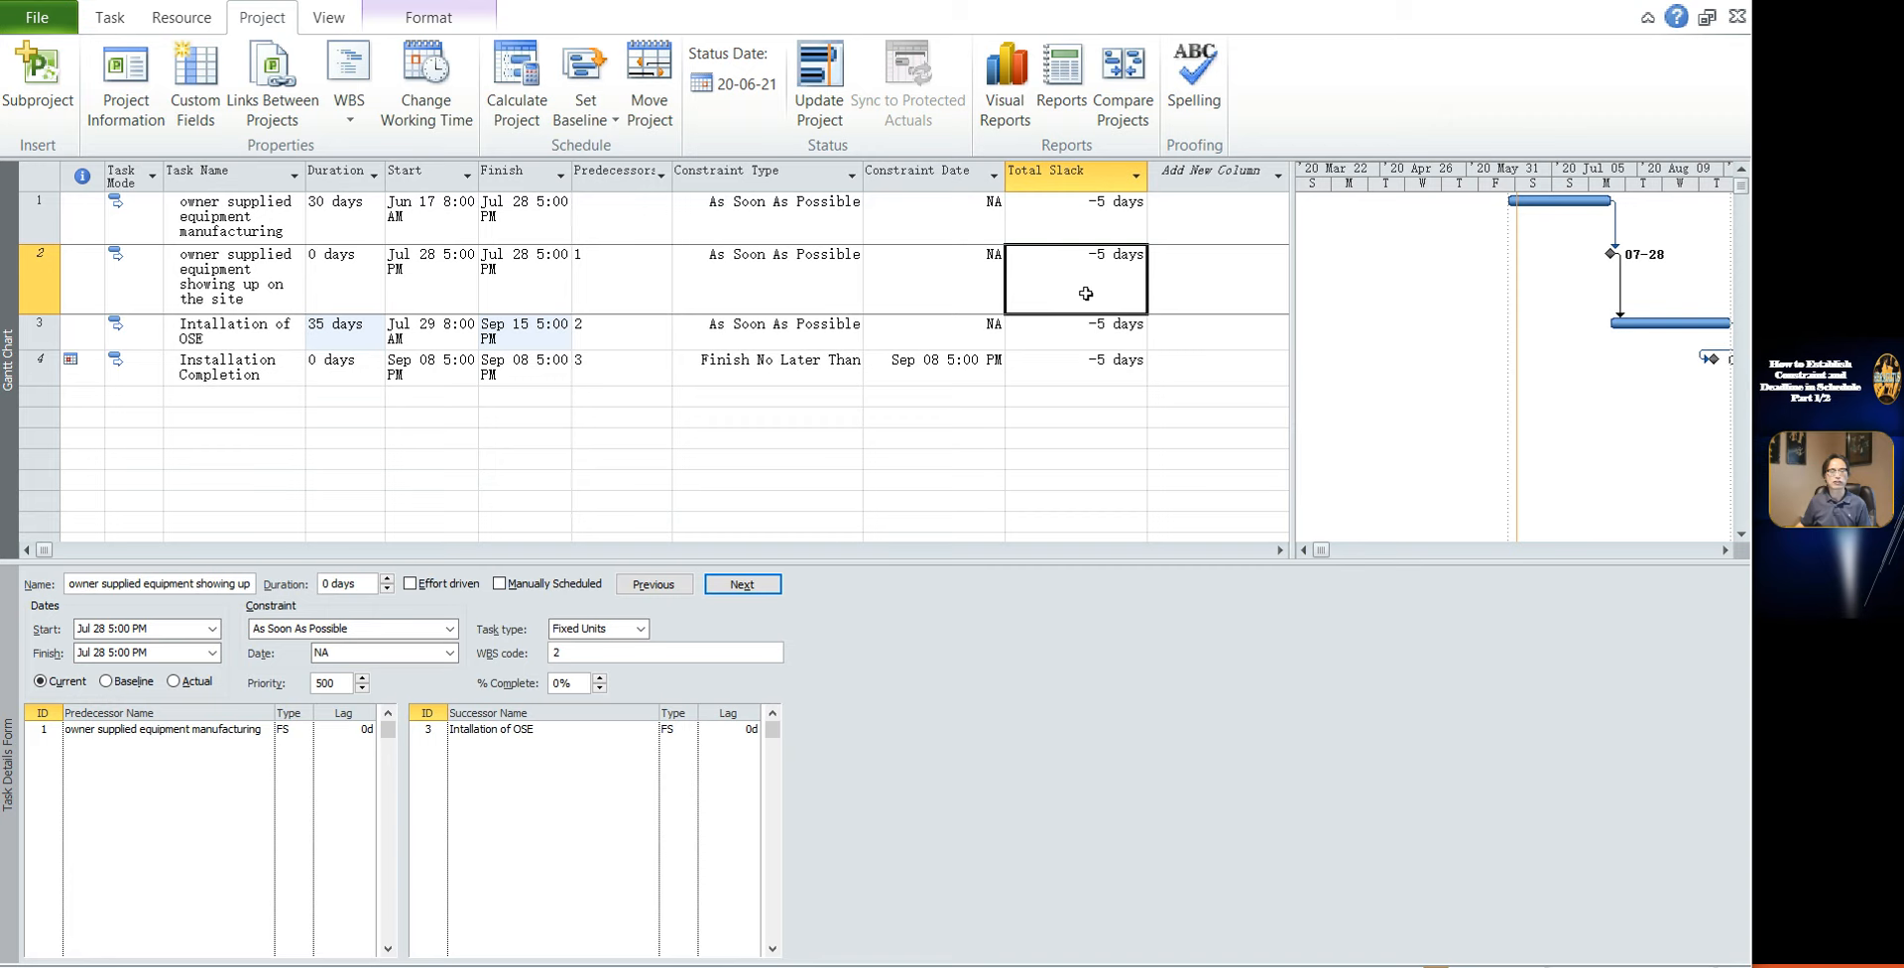
pyautogui.click(918, 361)
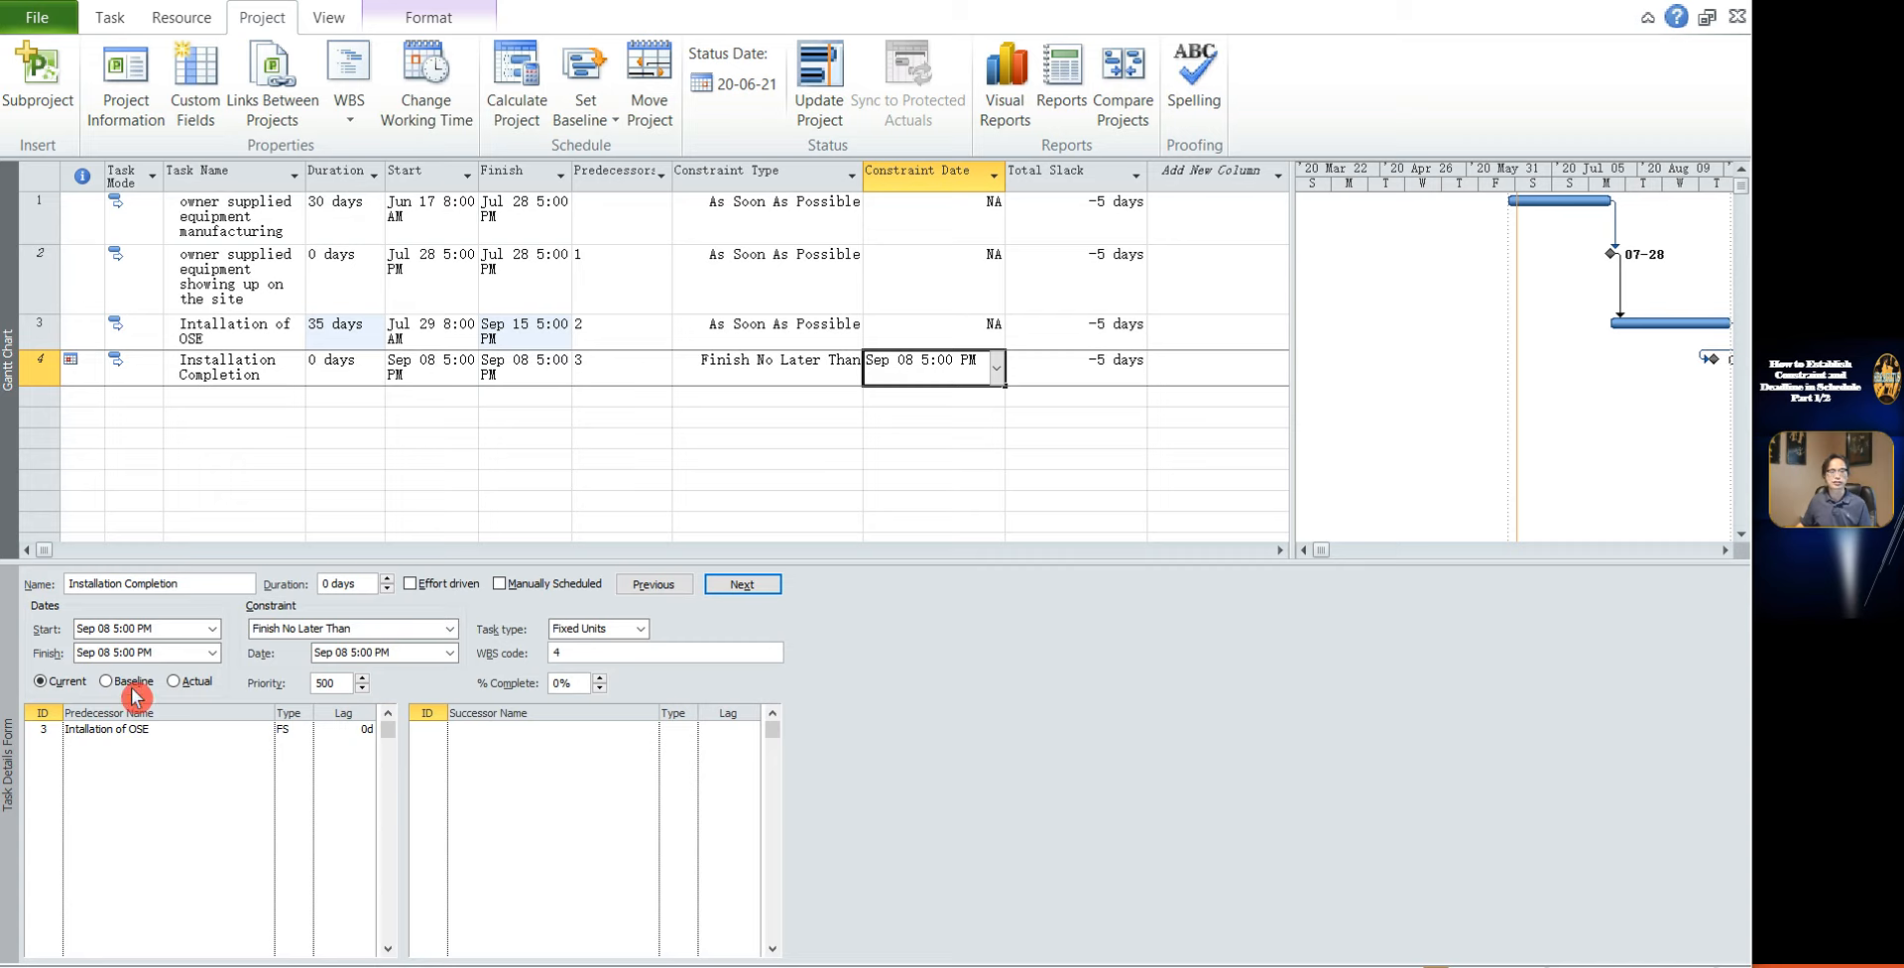
# Compare the Installation Completion milestone's finish date with its constraint date
pyautogui.click(530, 374)
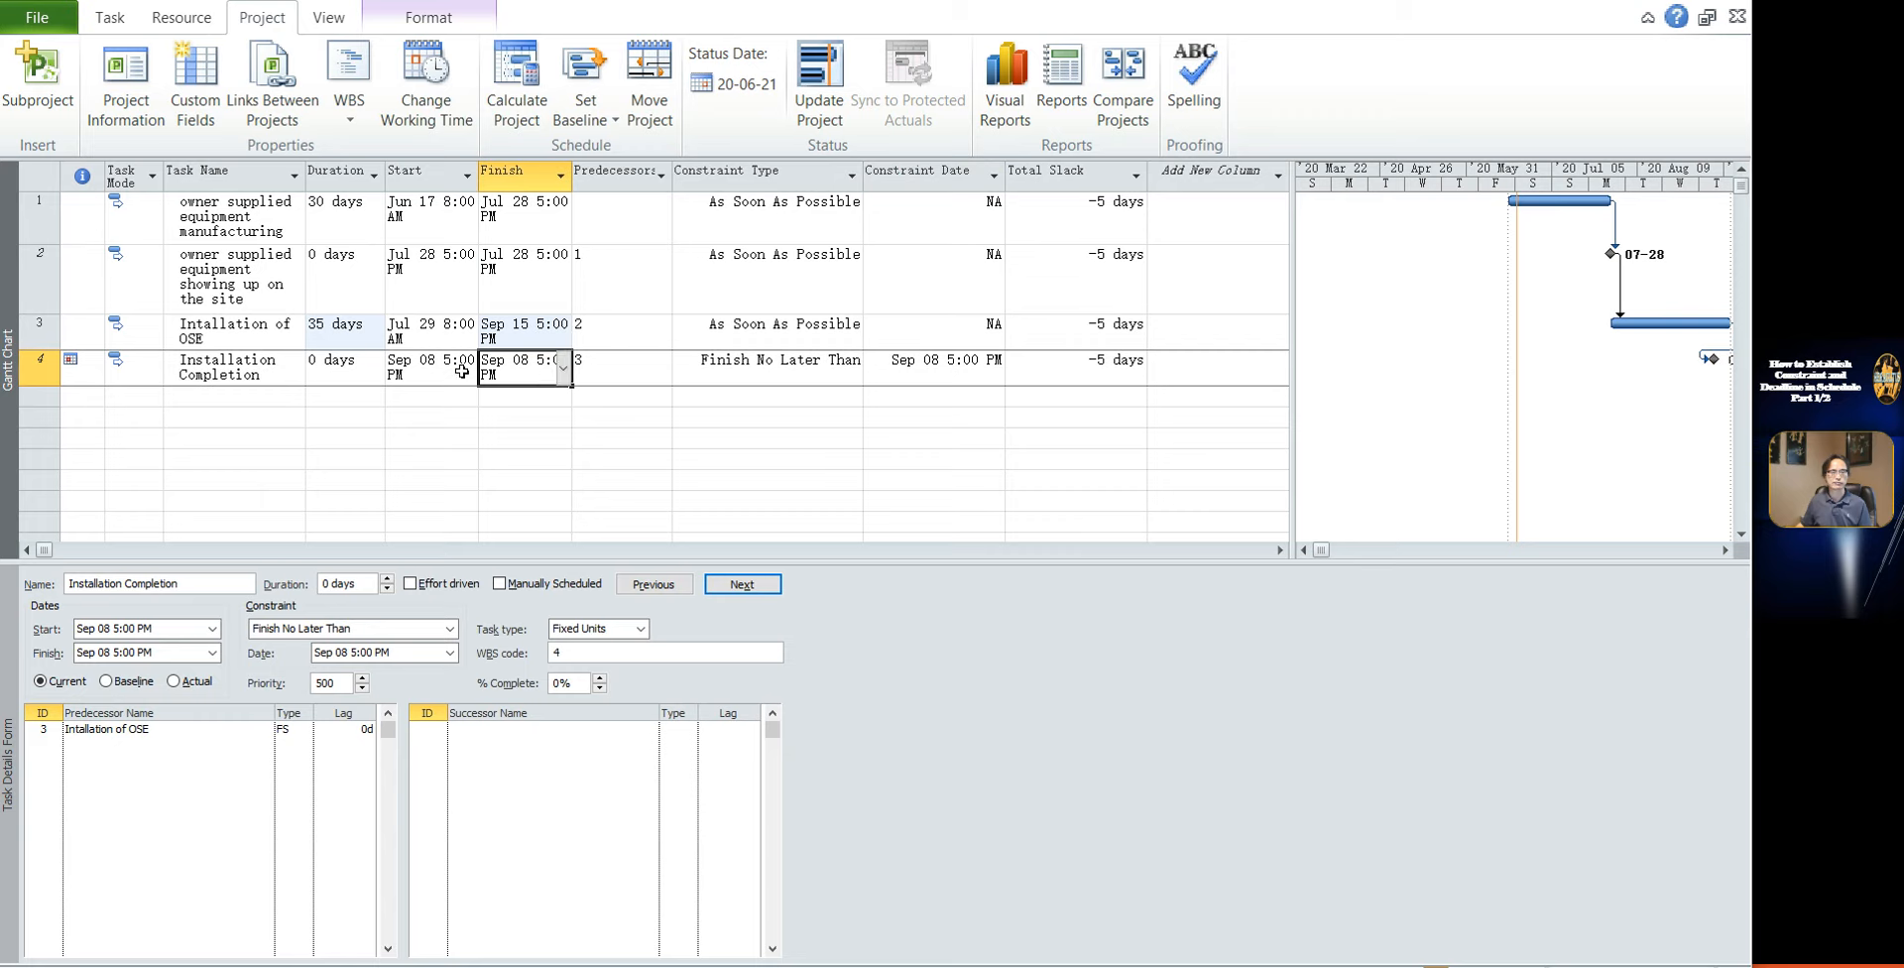
pyautogui.click(926, 363)
pyautogui.click(491, 365)
pyautogui.click(506, 476)
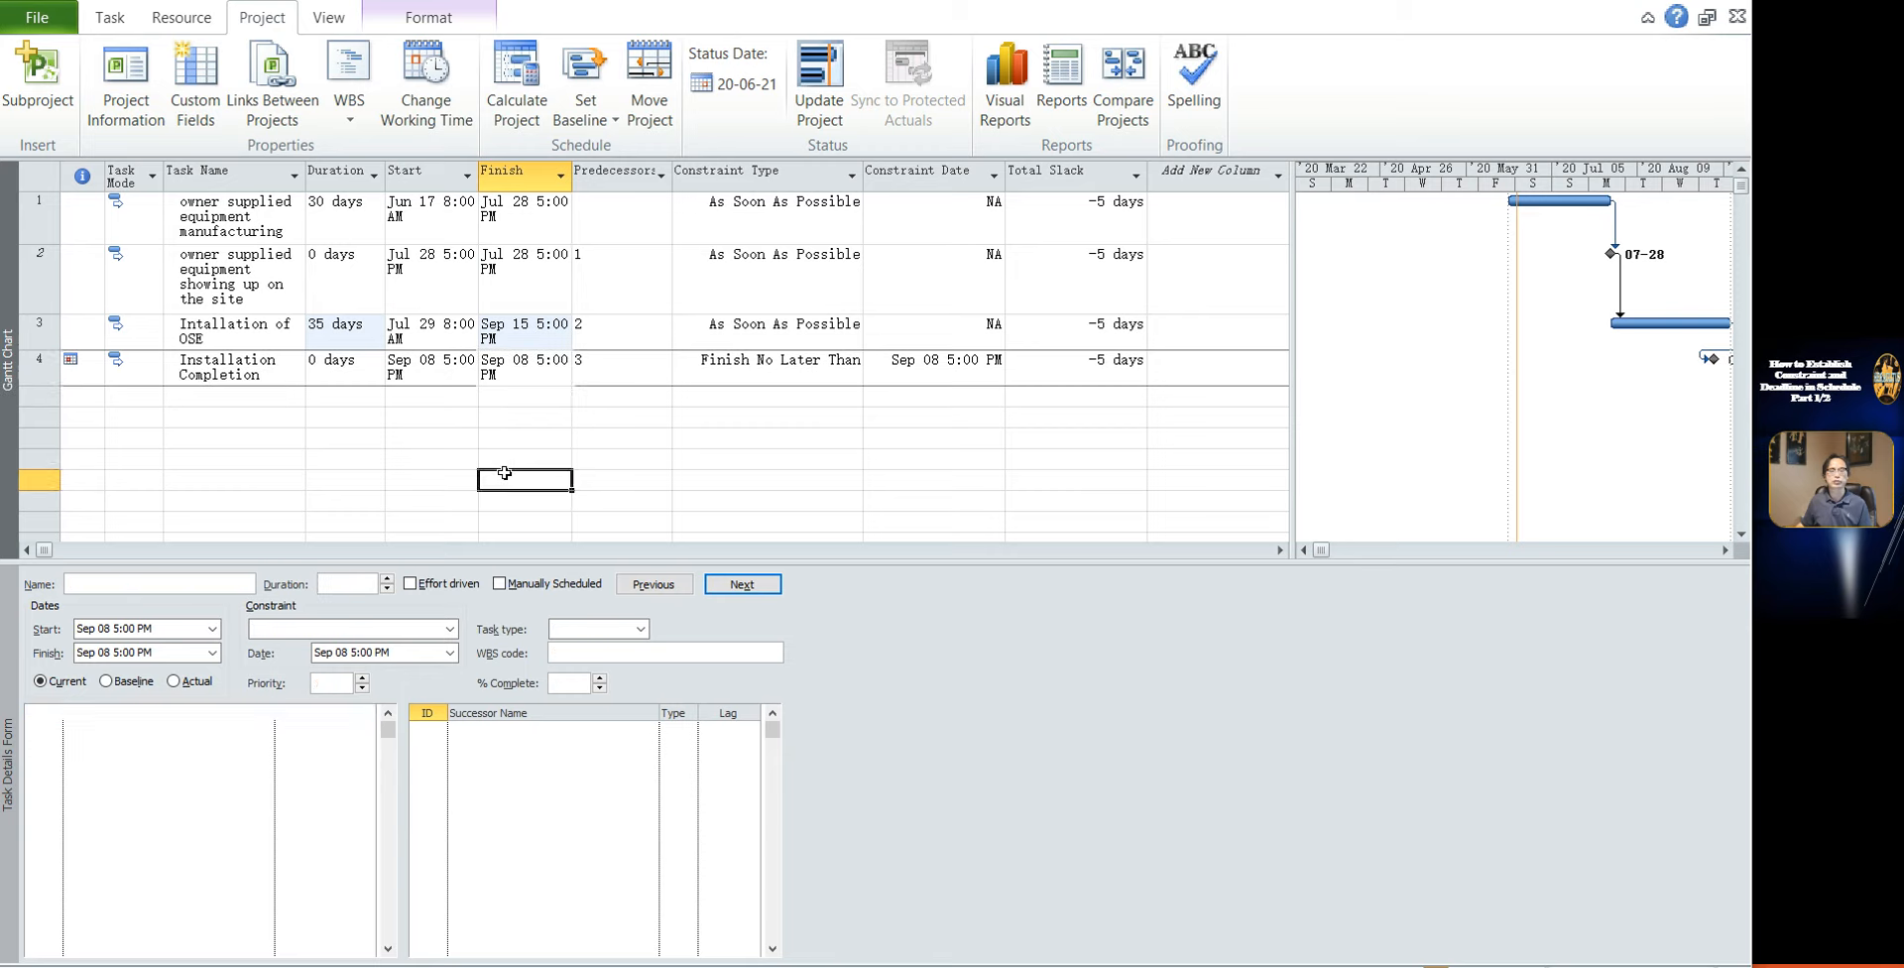
# Set the duration of the equipment installation task to 25 days
pyautogui.click(343, 331)
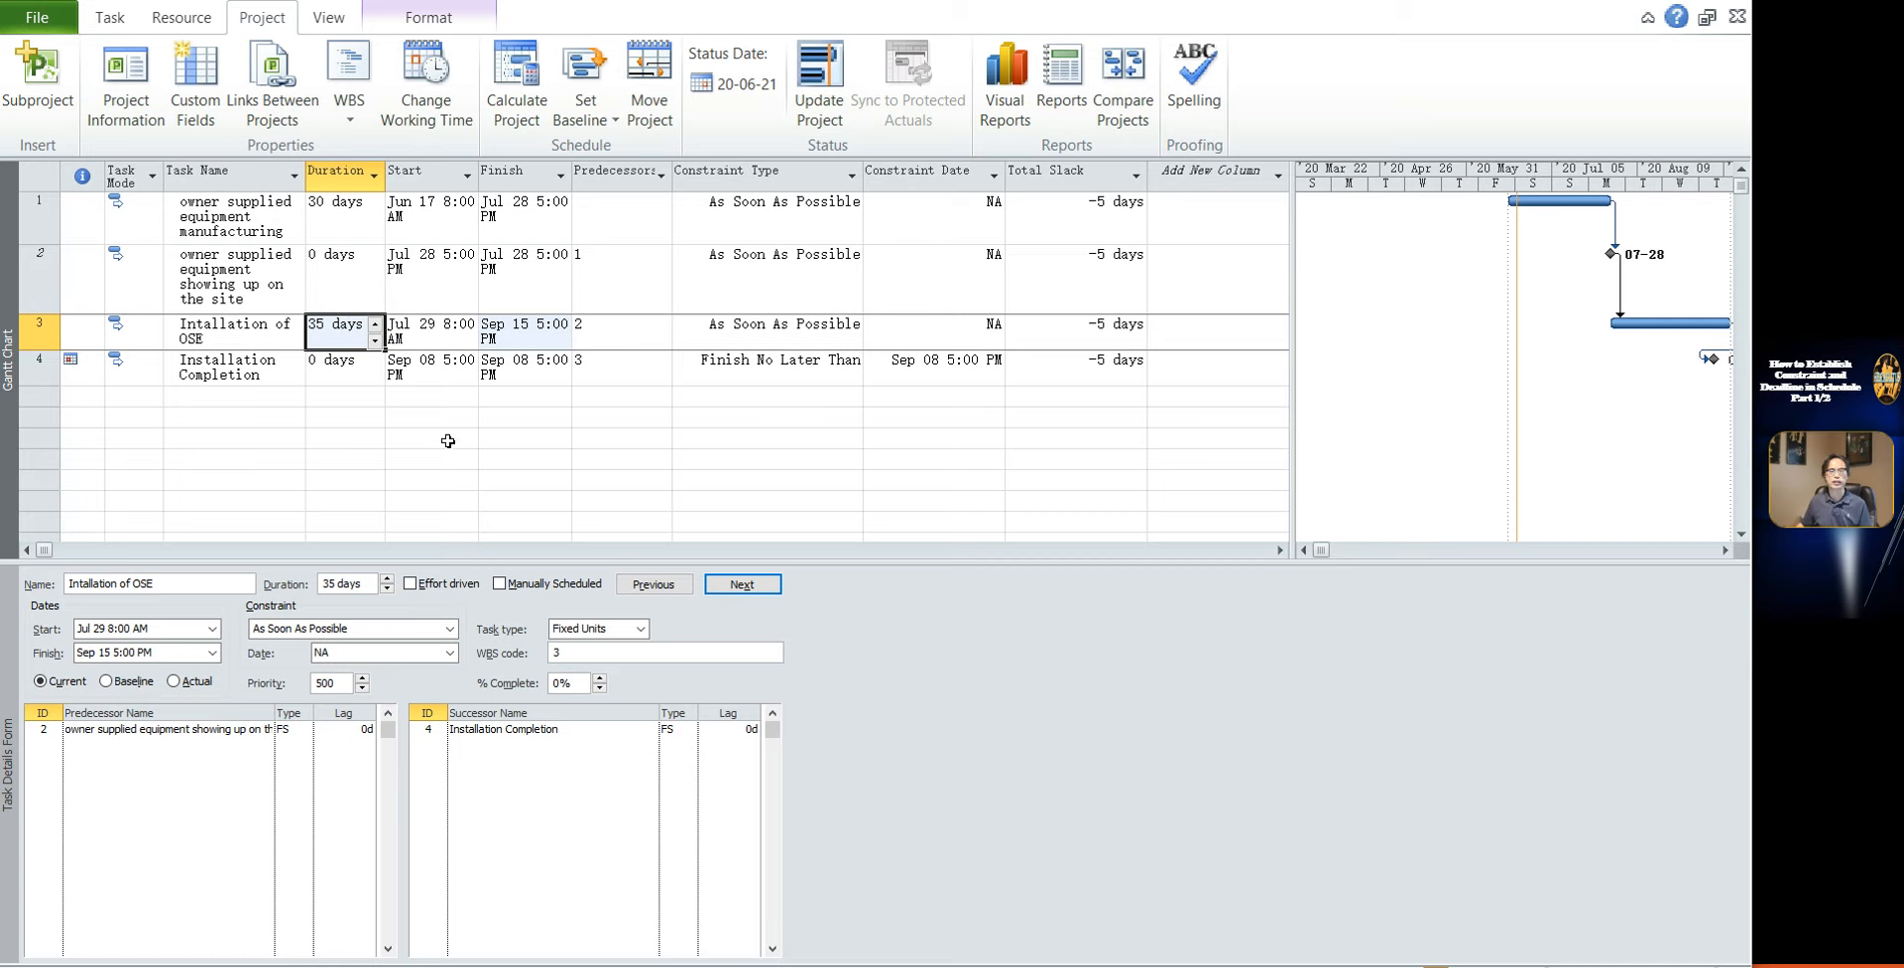
pyautogui.write('25')
pyautogui.press('Return')
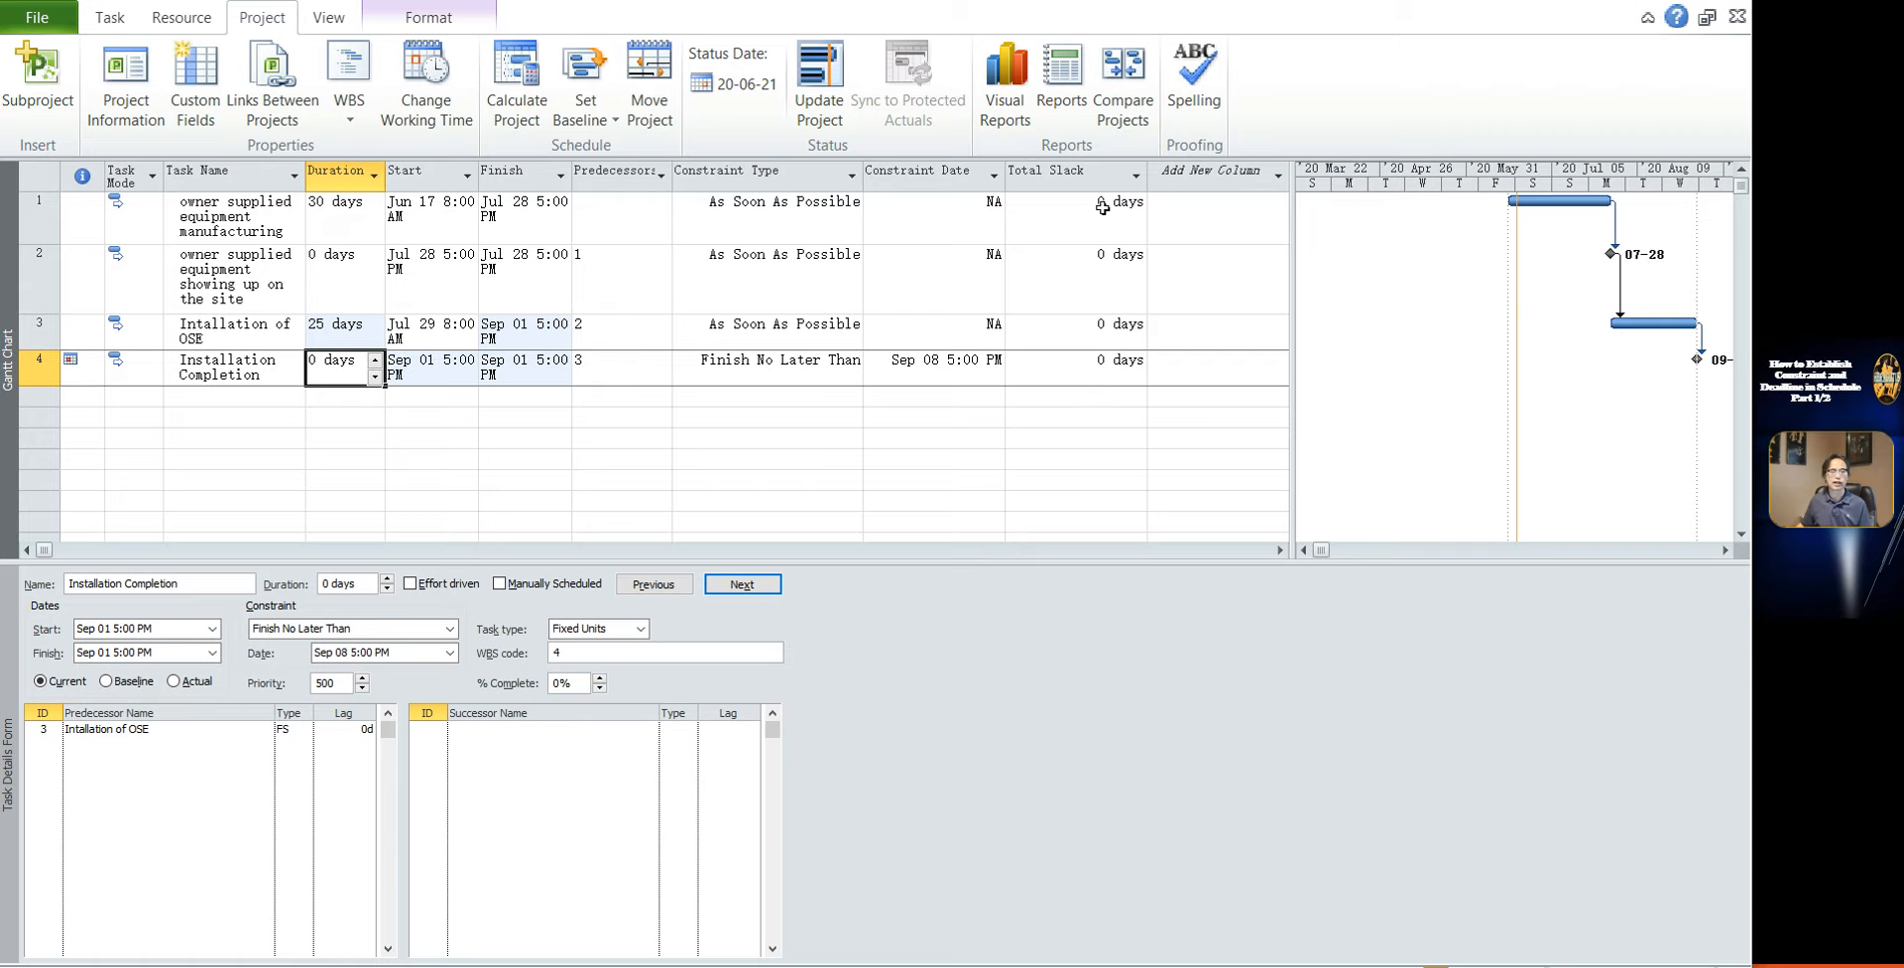
pyautogui.click(482, 415)
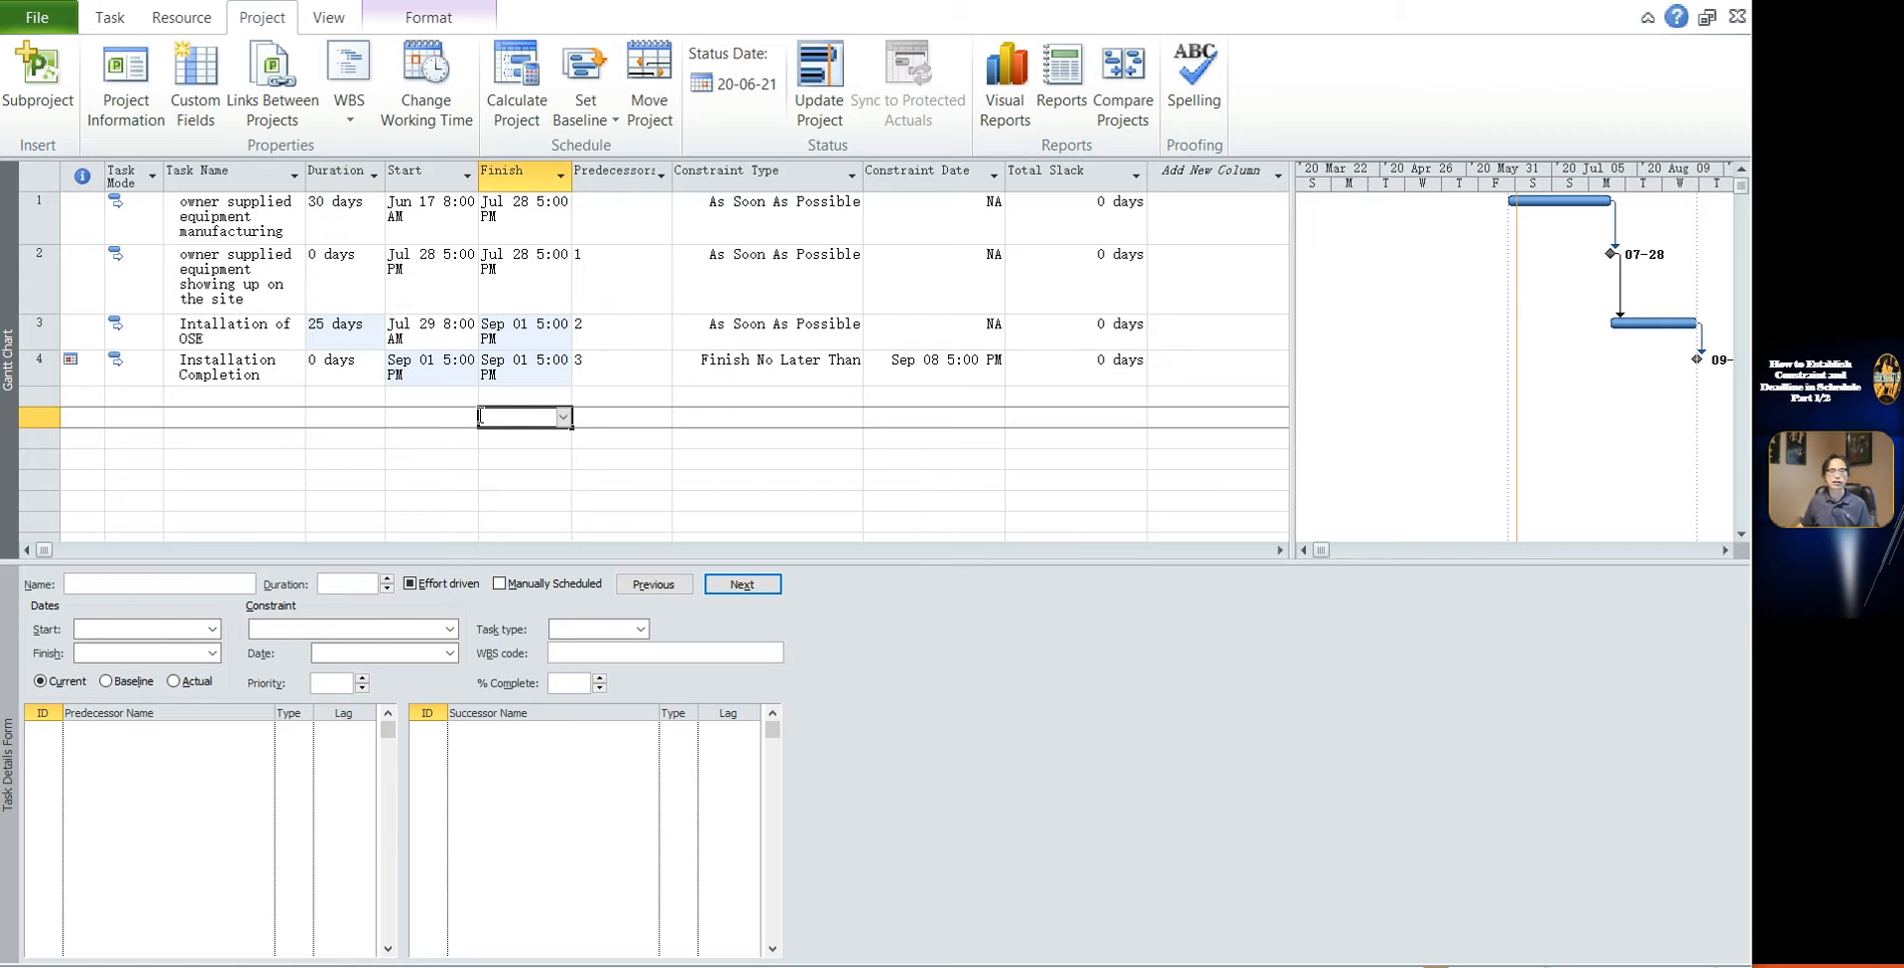
# Check the Installation Completion milestone's finish date against its Finish No Later Than date with the shorter installation duration
pyautogui.click(517, 379)
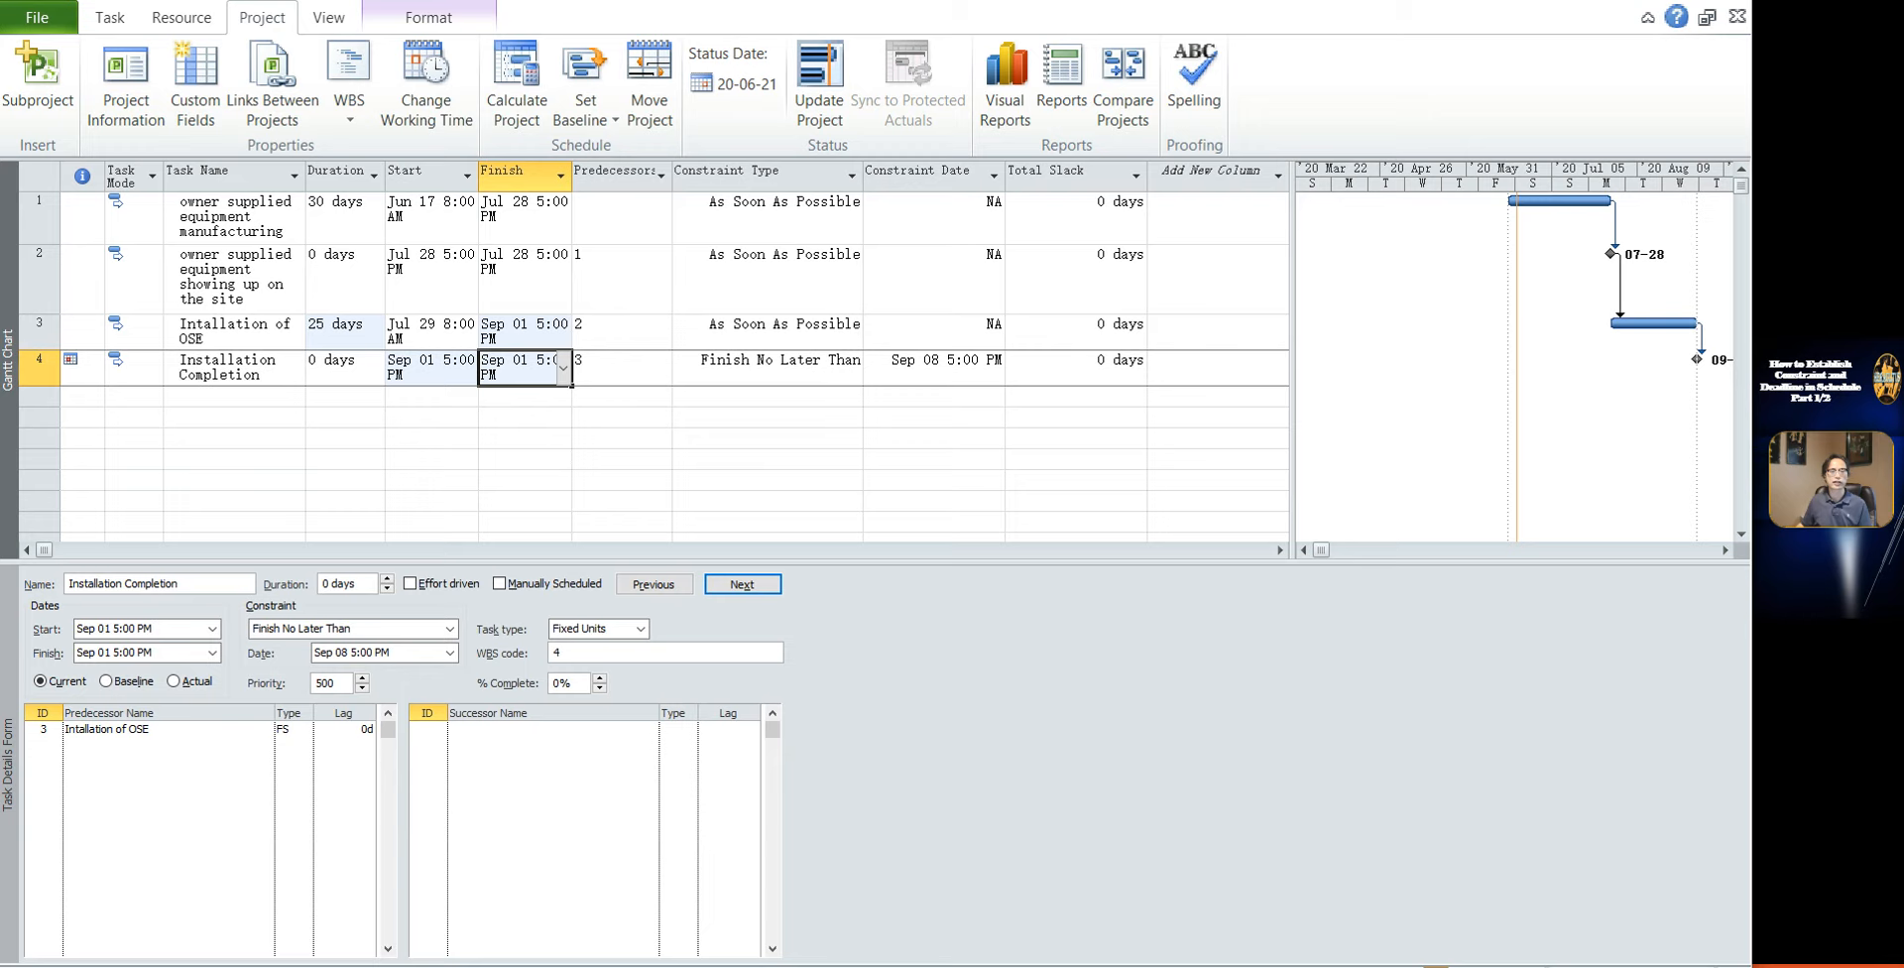
pyautogui.click(941, 371)
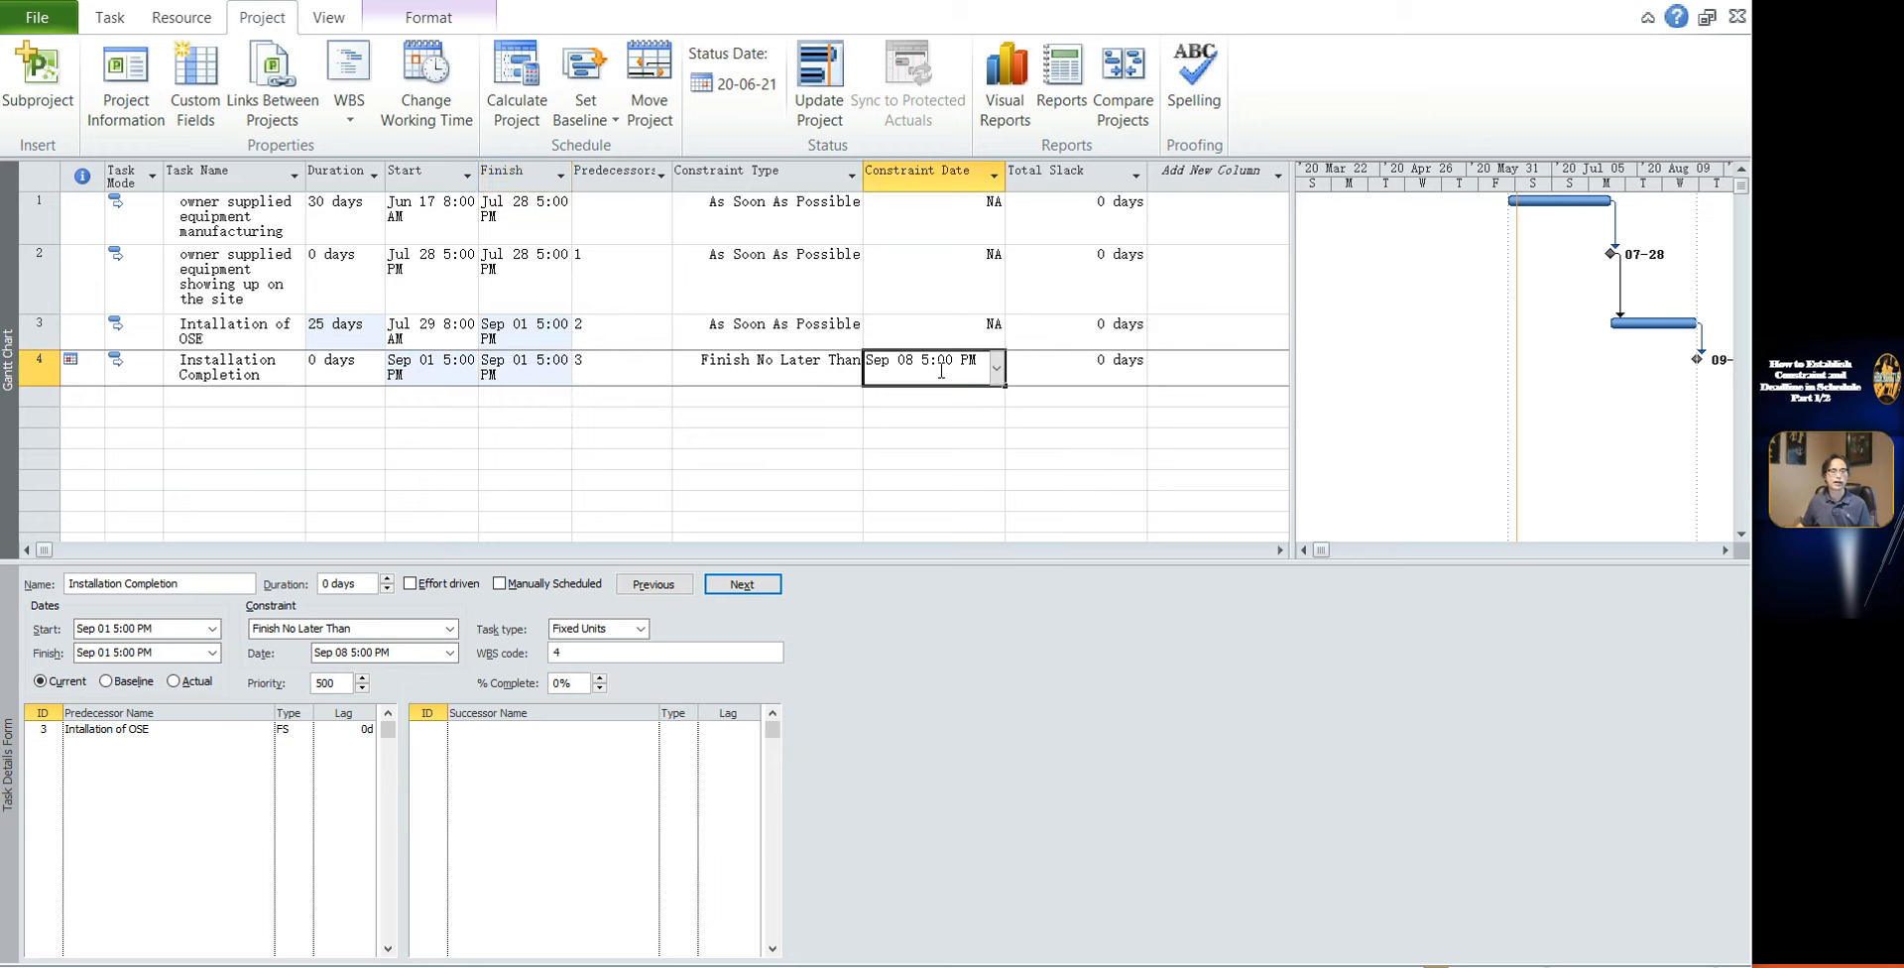
pyautogui.click(521, 379)
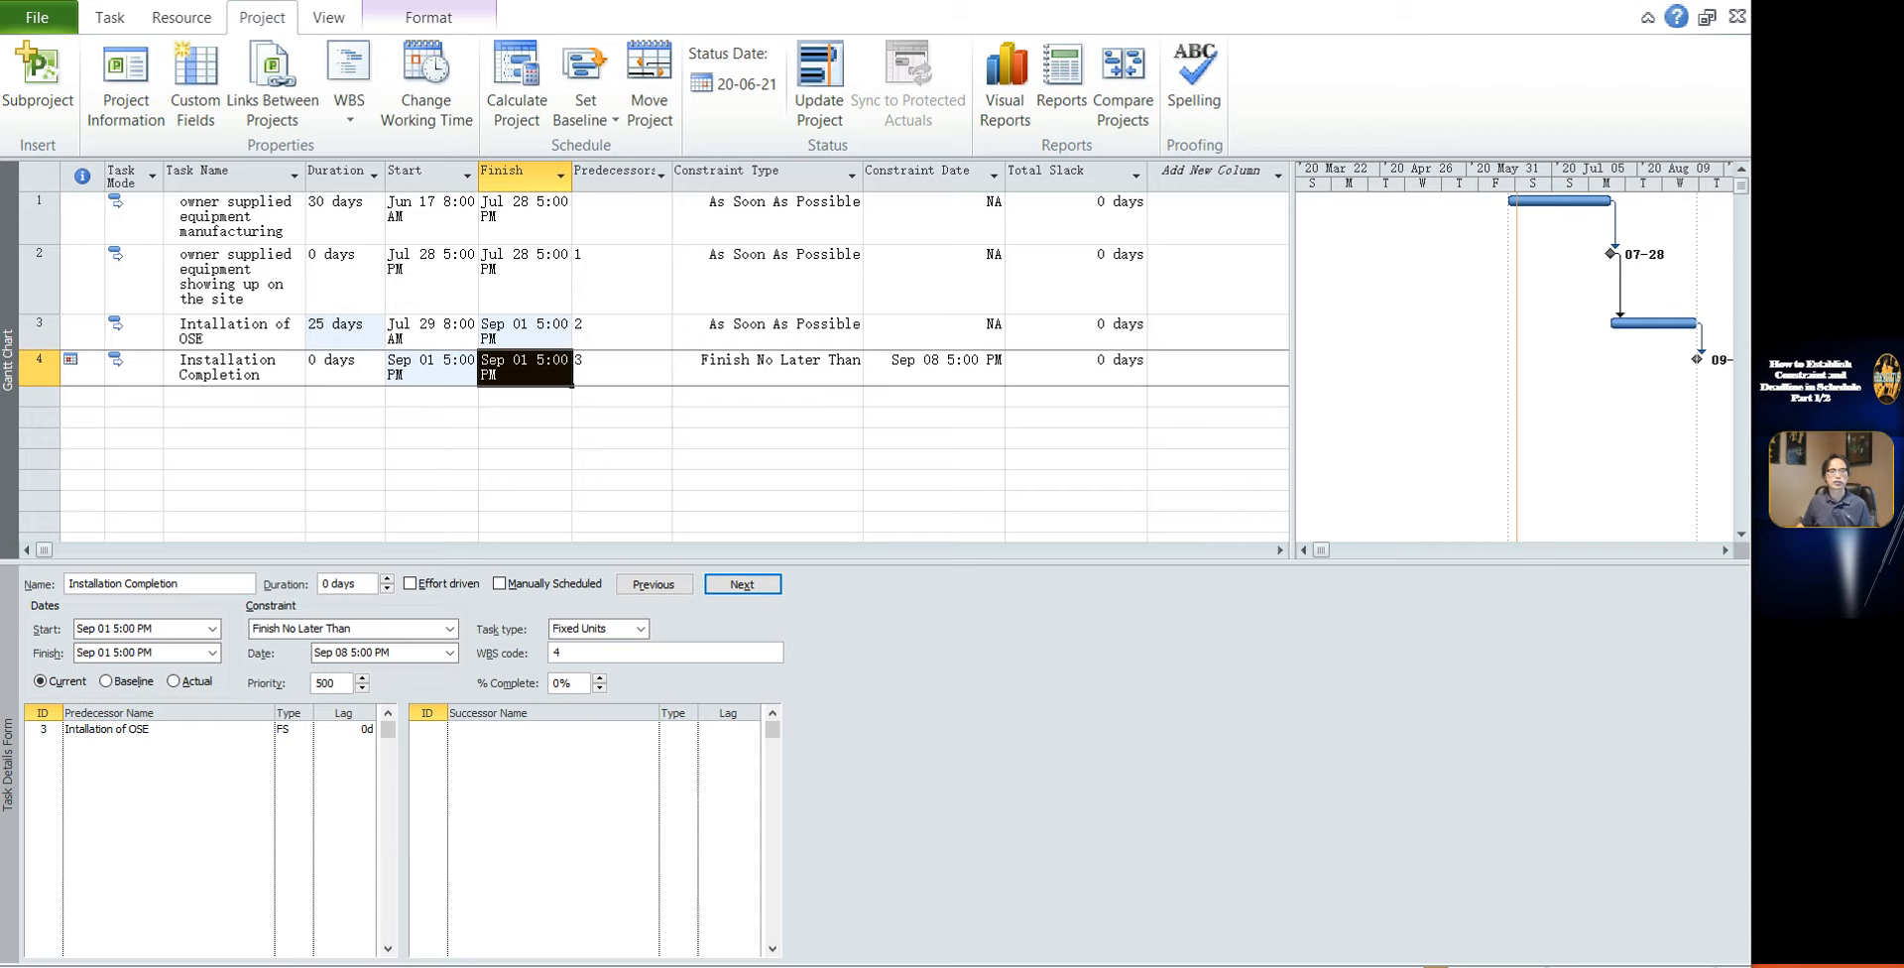
pyautogui.click(490, 460)
# Set the duration of the equipment installation task to 30 days
pyautogui.click(351, 342)
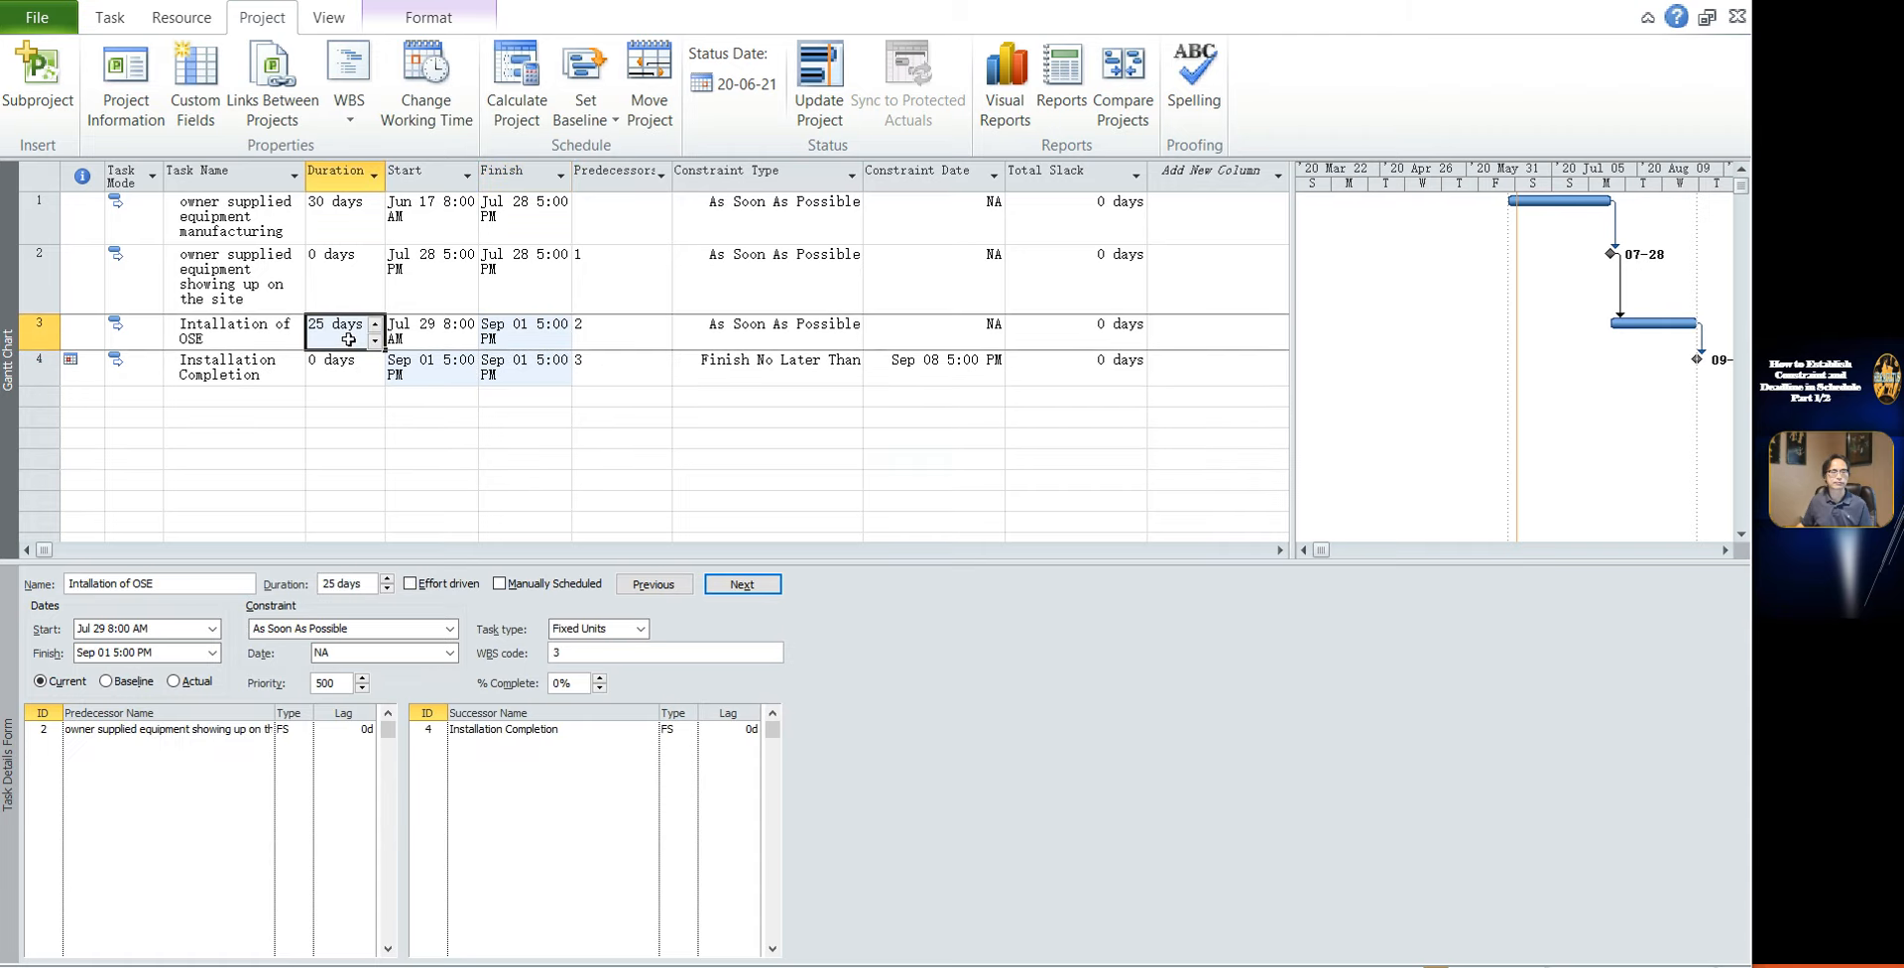
pyautogui.write('30')
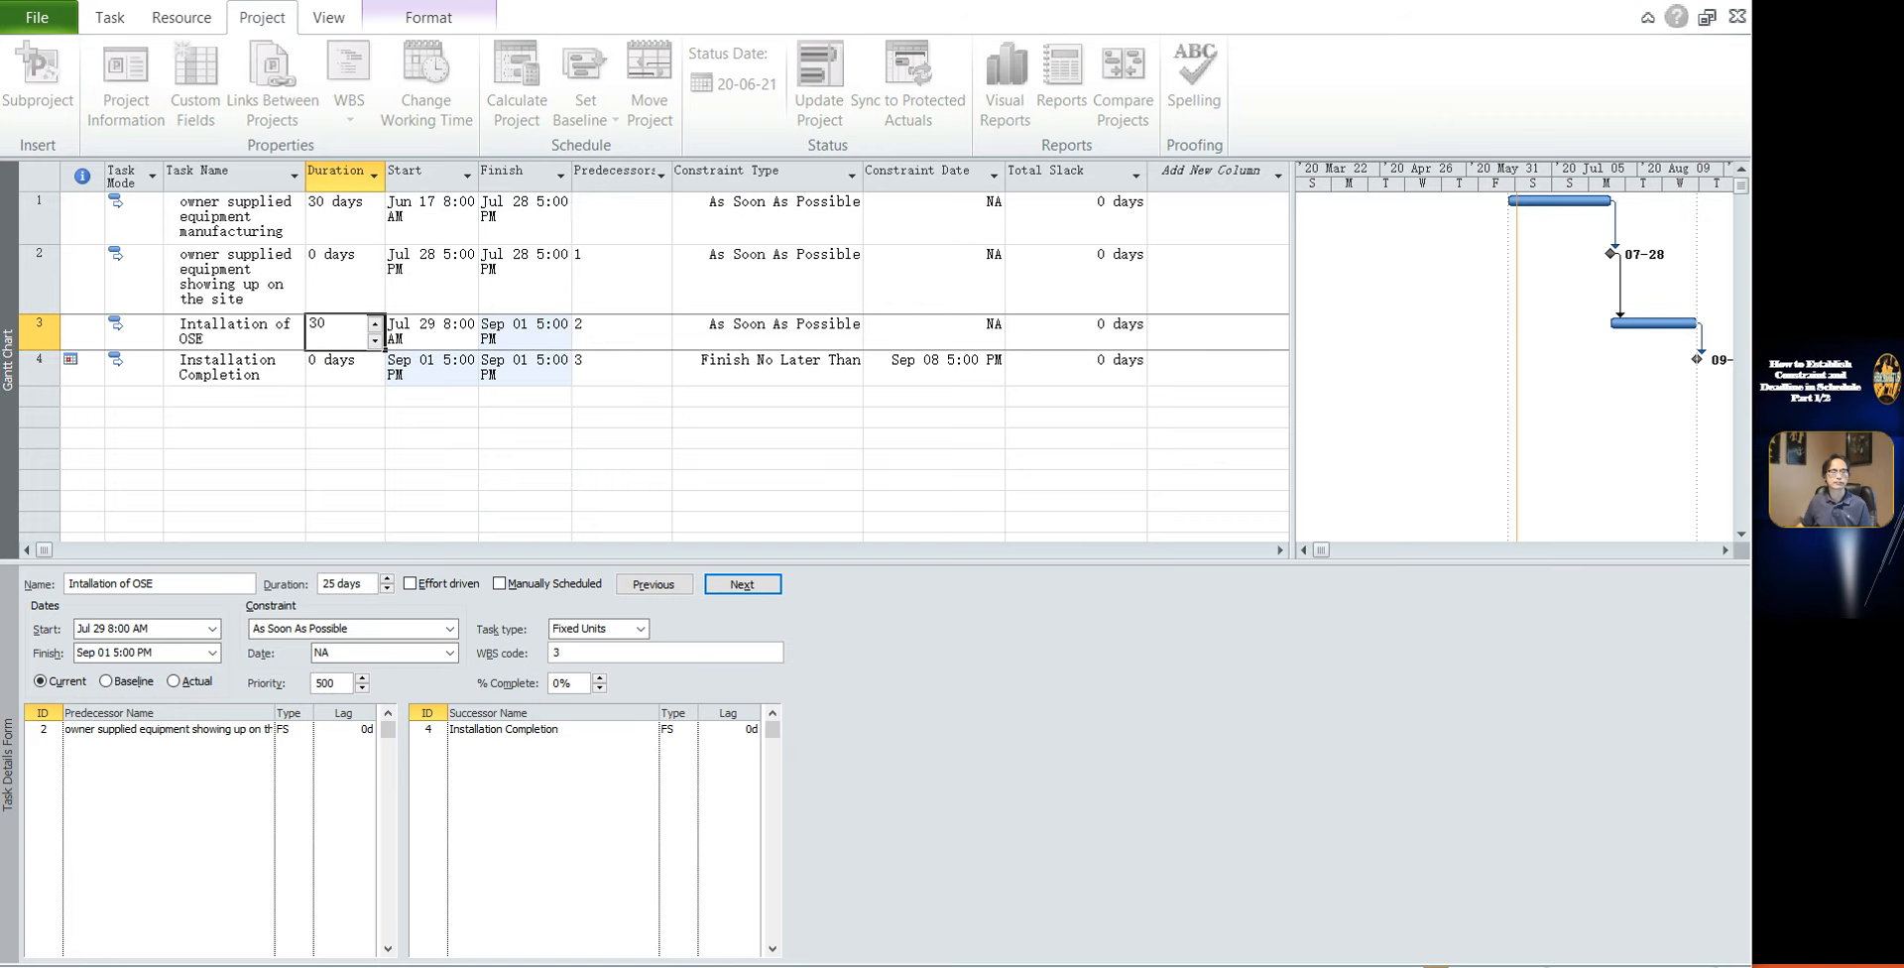
pyautogui.click(409, 436)
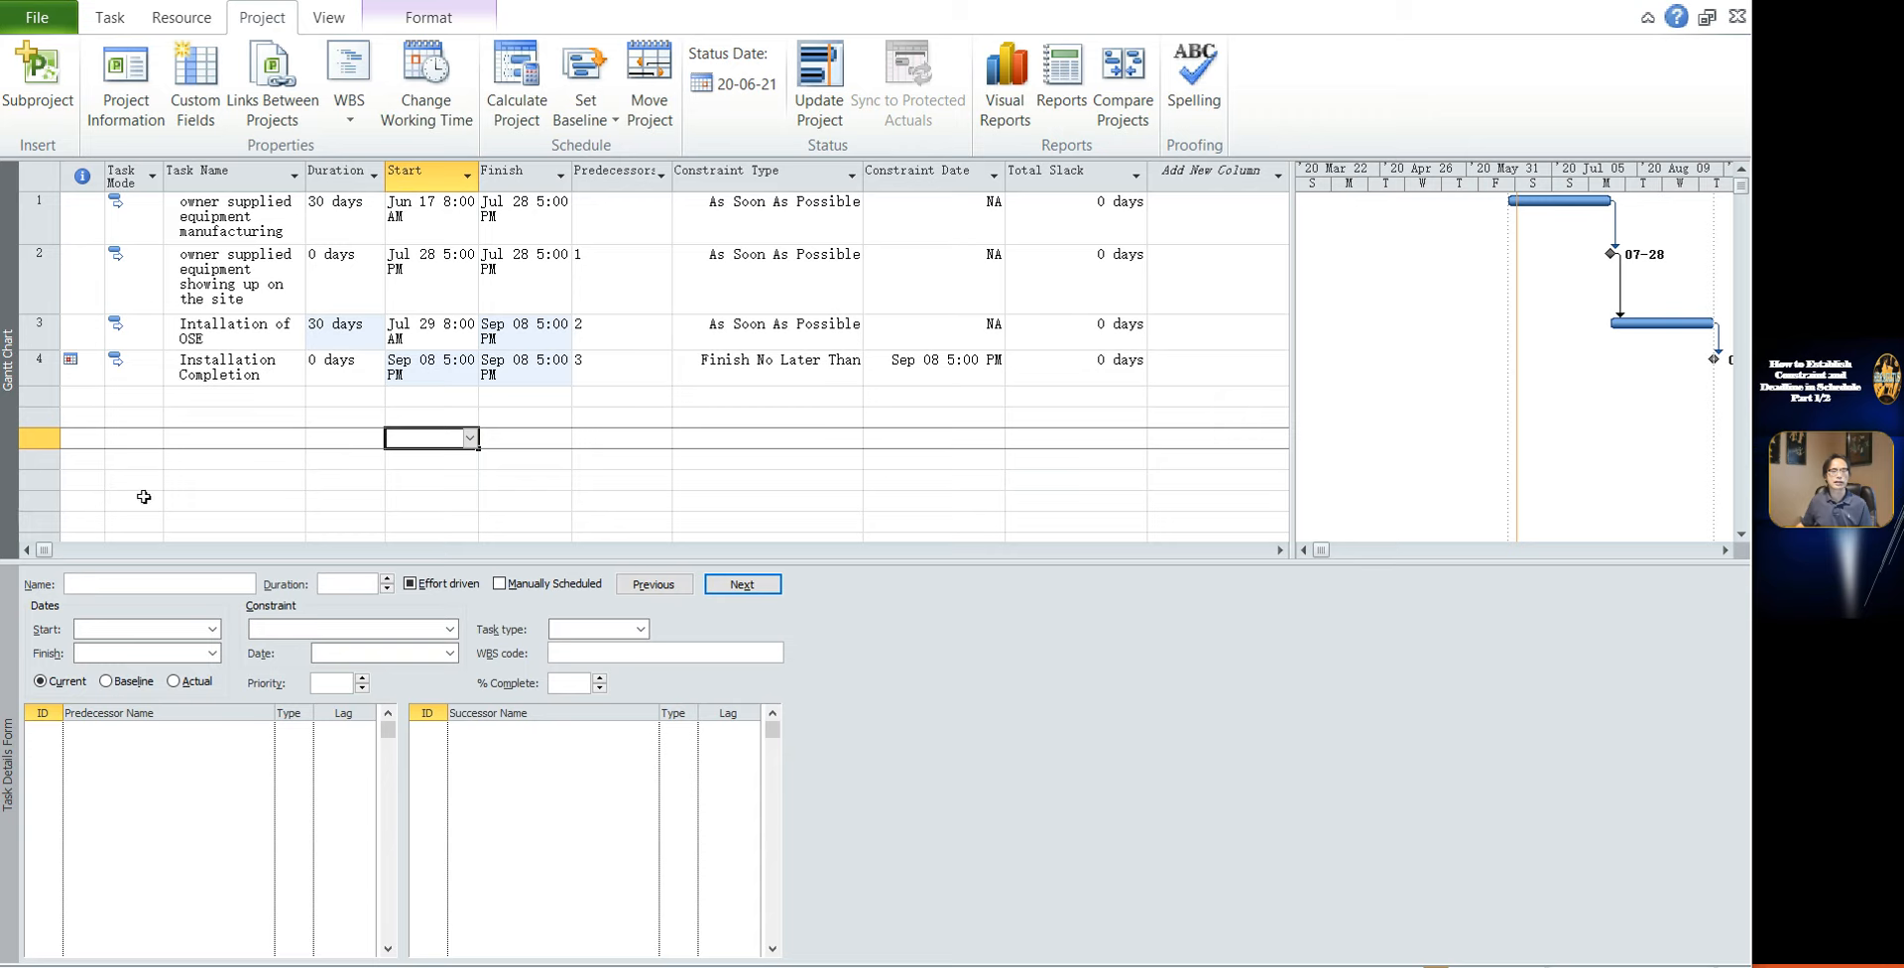
pyautogui.click(394, 480)
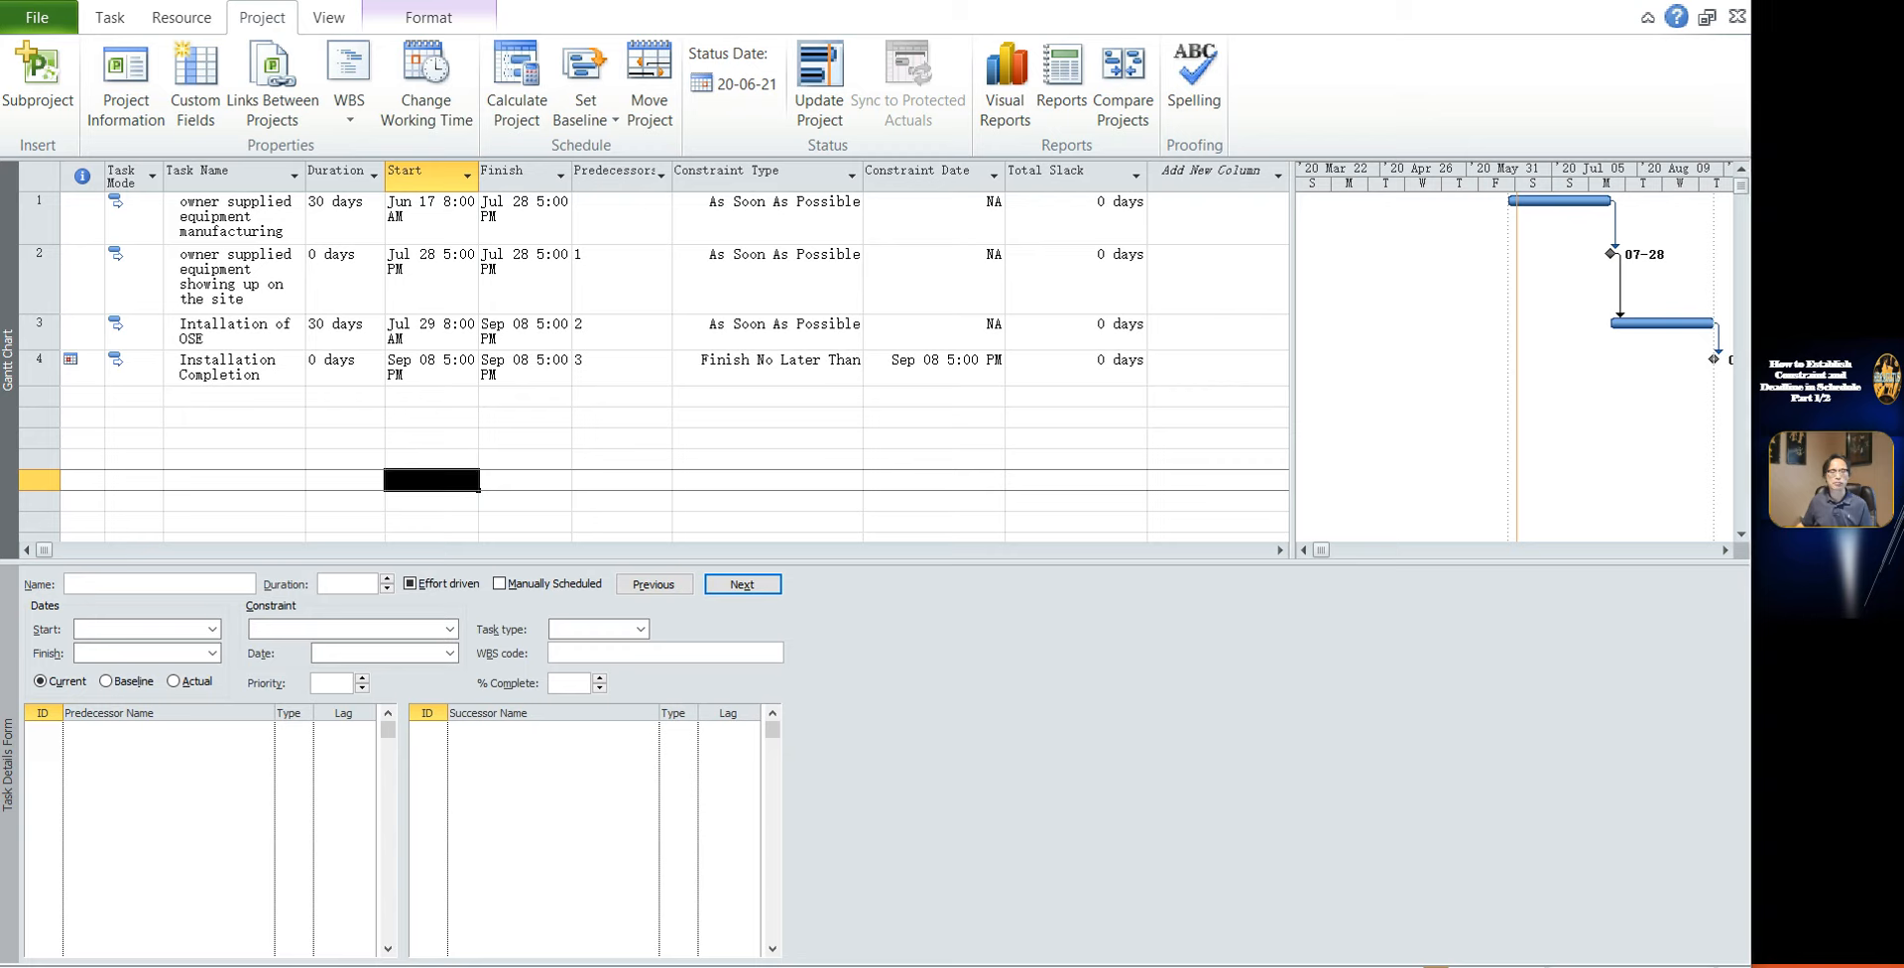
# Change the constraint type of the Installation Completion milestone to Must Finish On
pyautogui.click(742, 372)
pyautogui.click(854, 375)
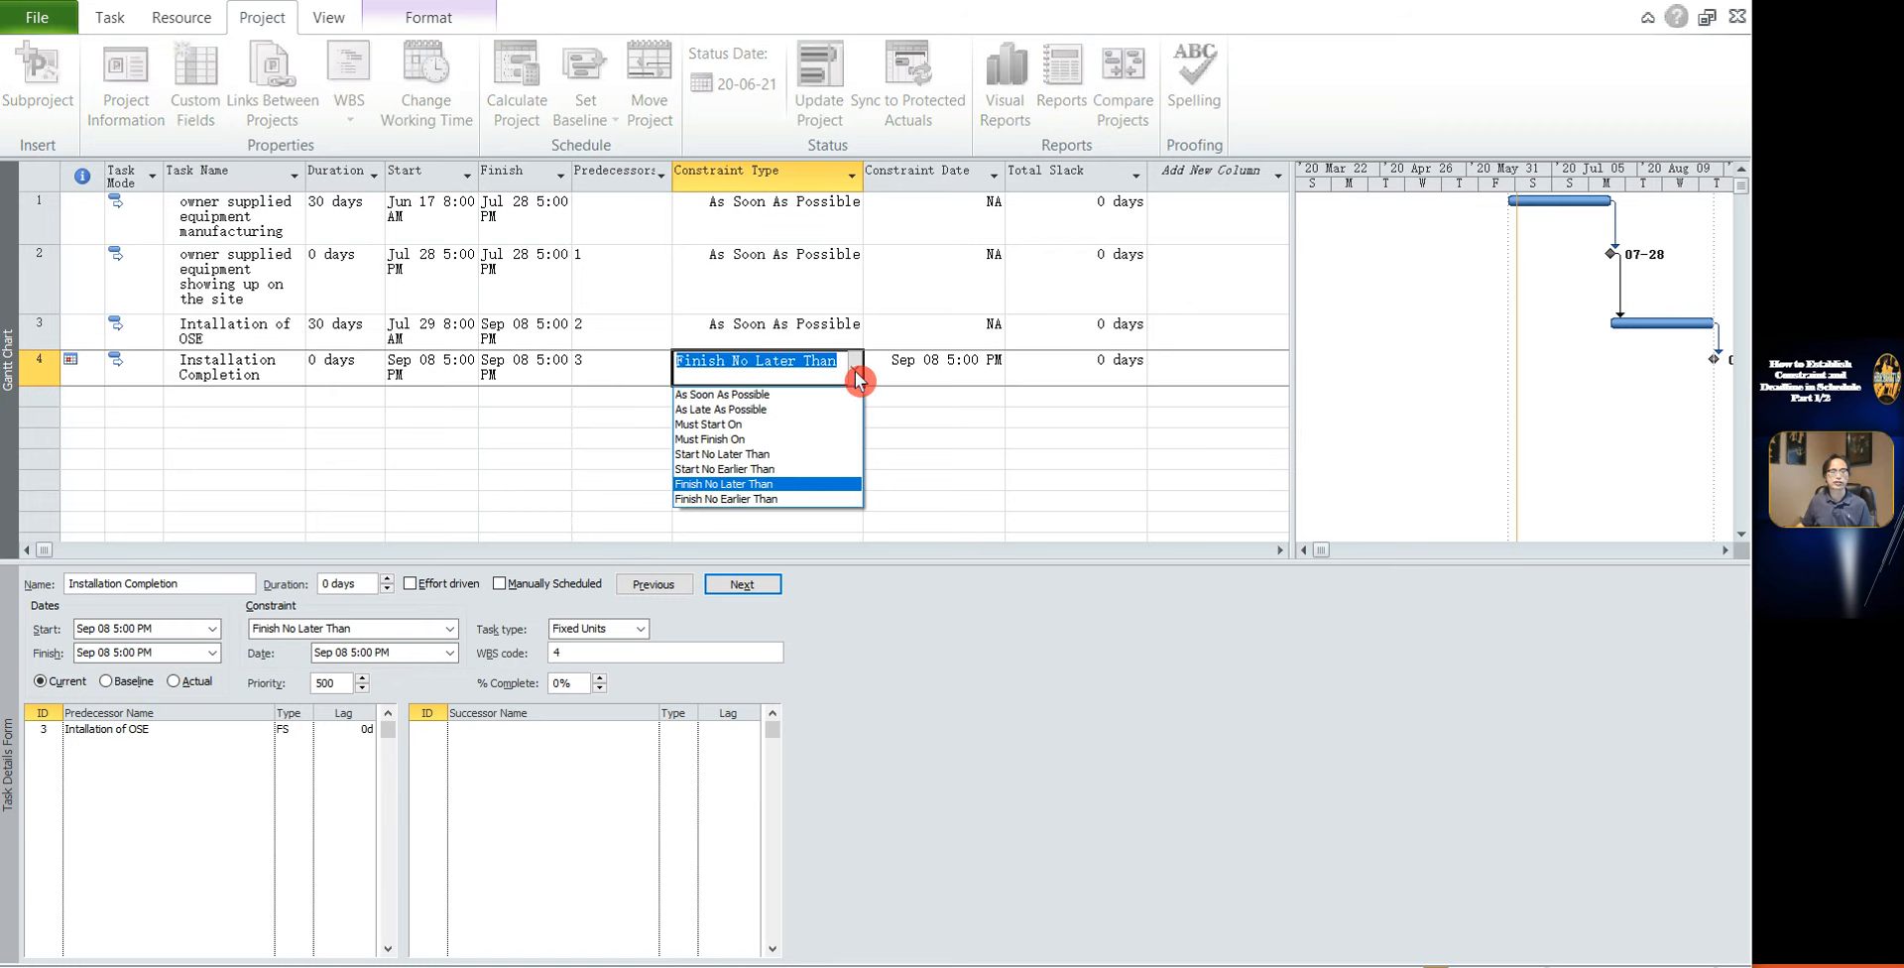
pyautogui.click(759, 440)
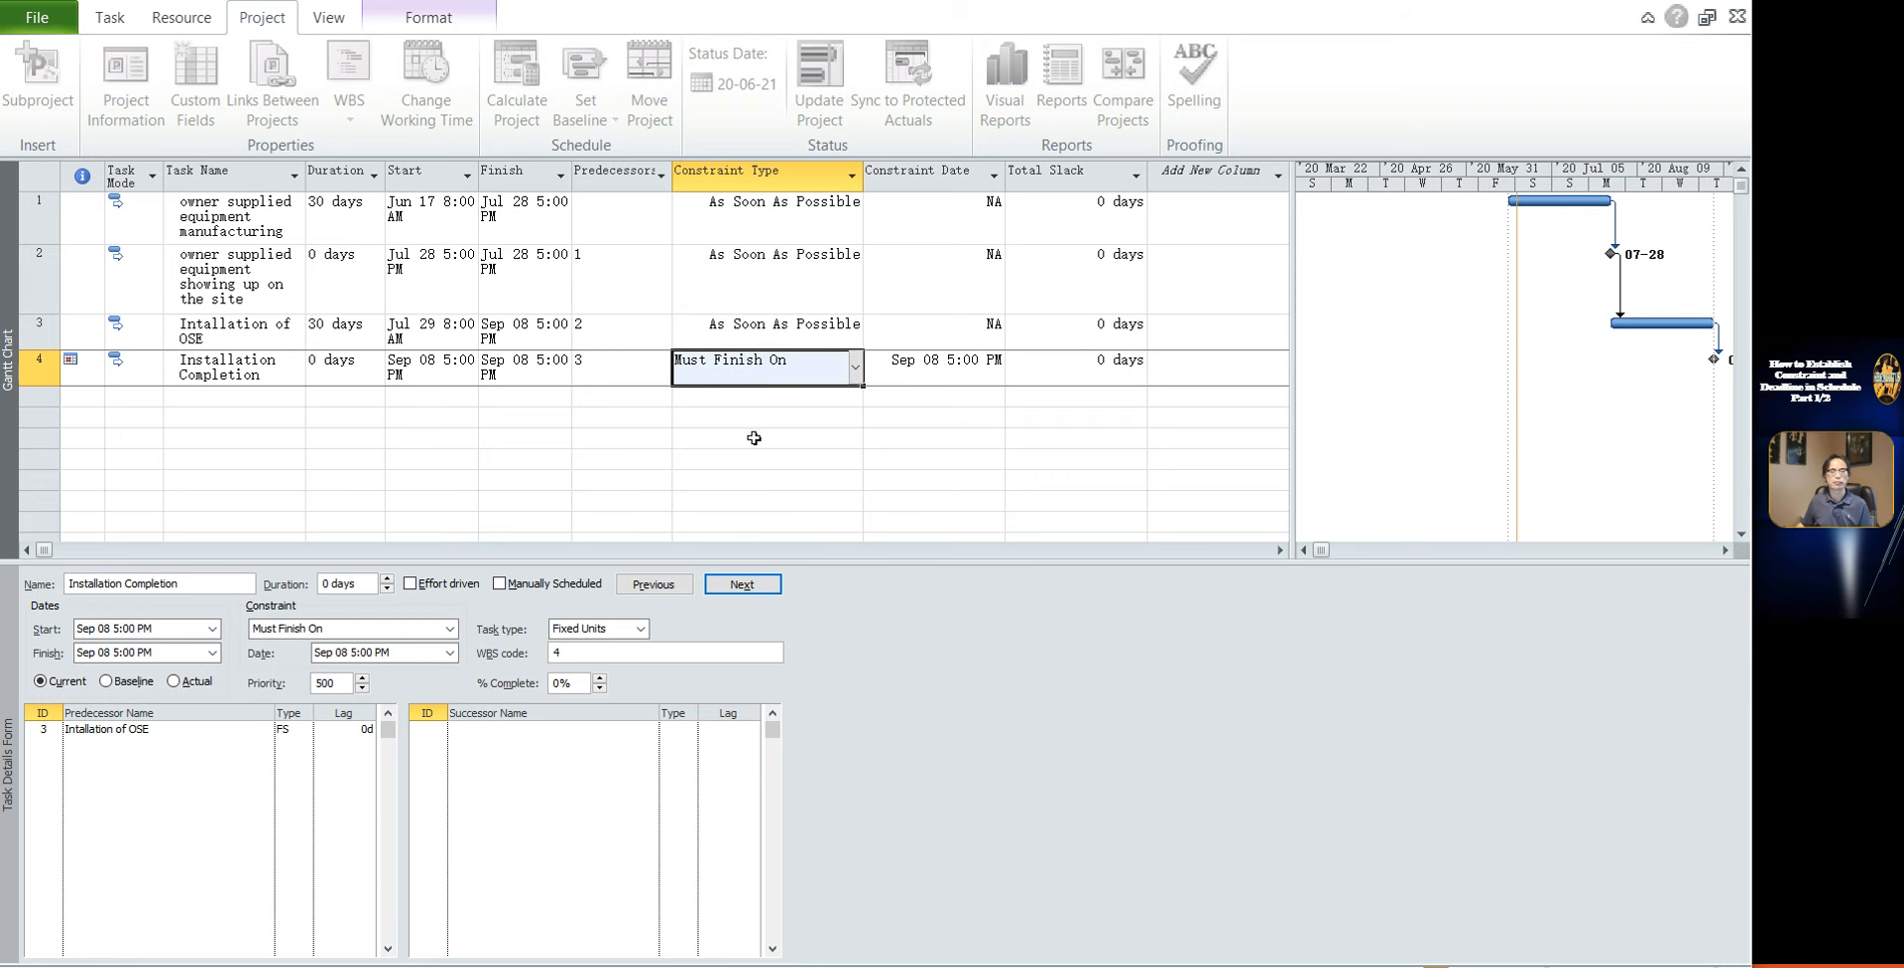
pyautogui.click(771, 399)
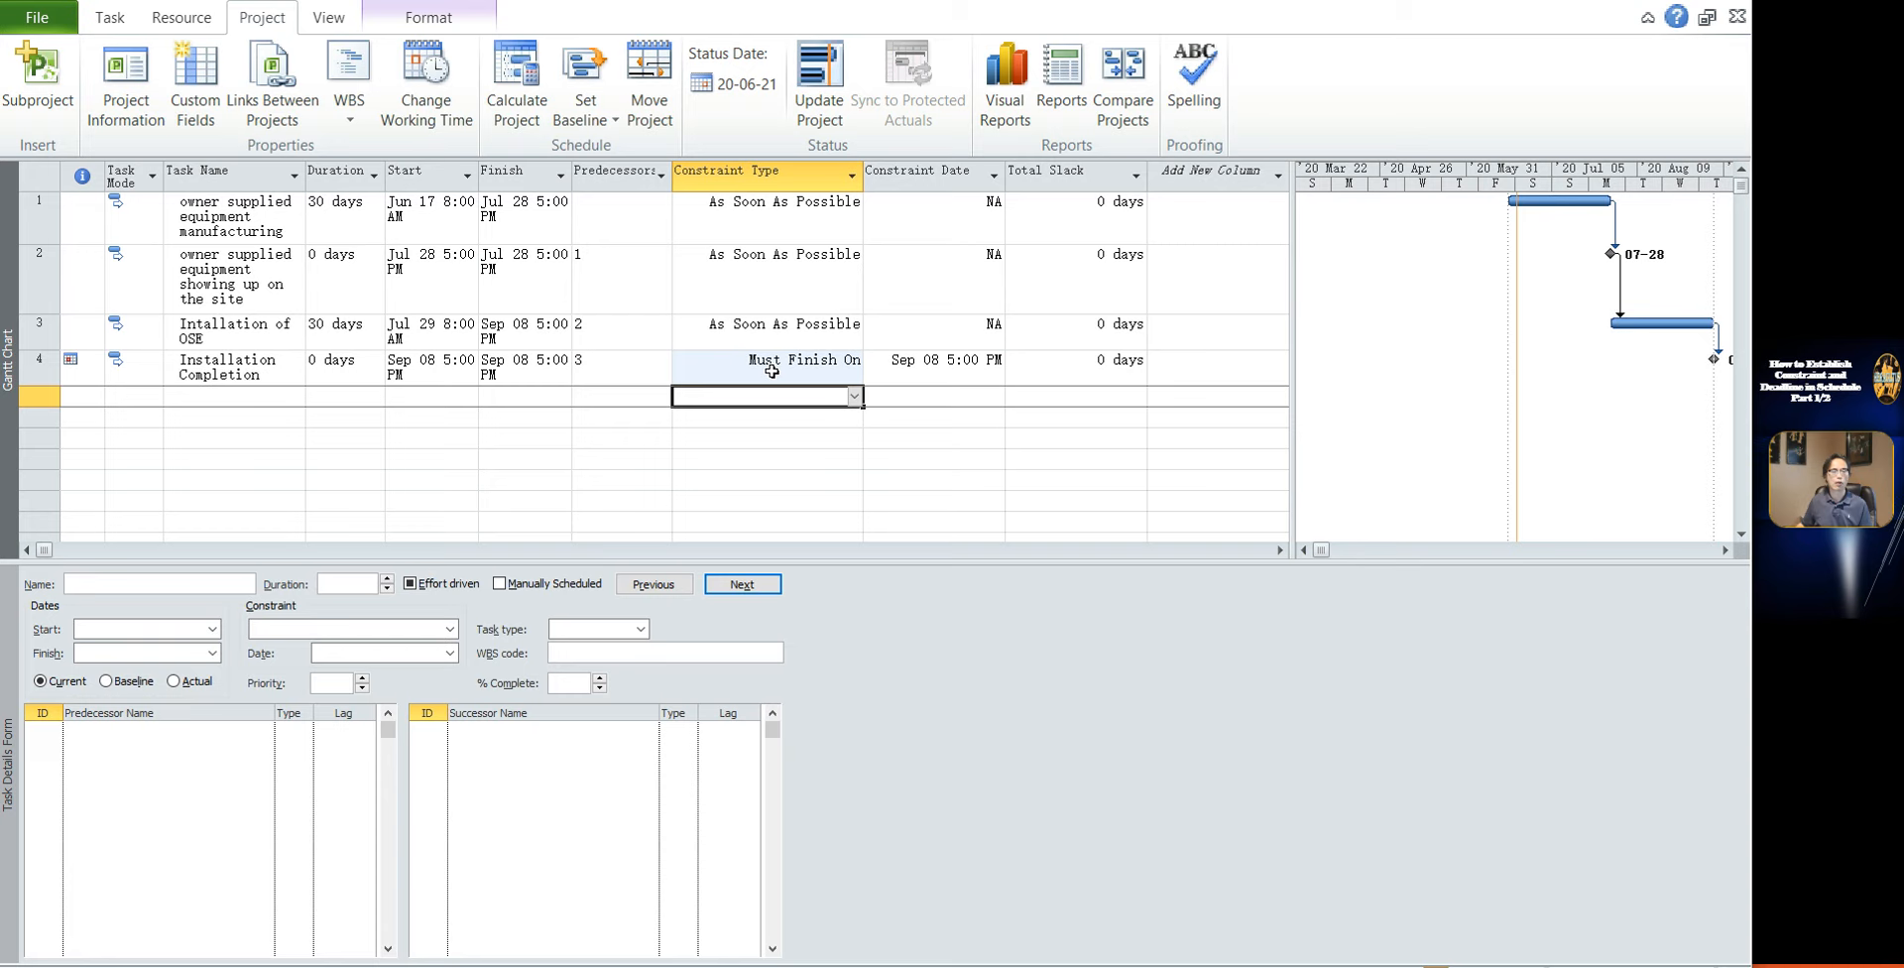
pyautogui.click(772, 371)
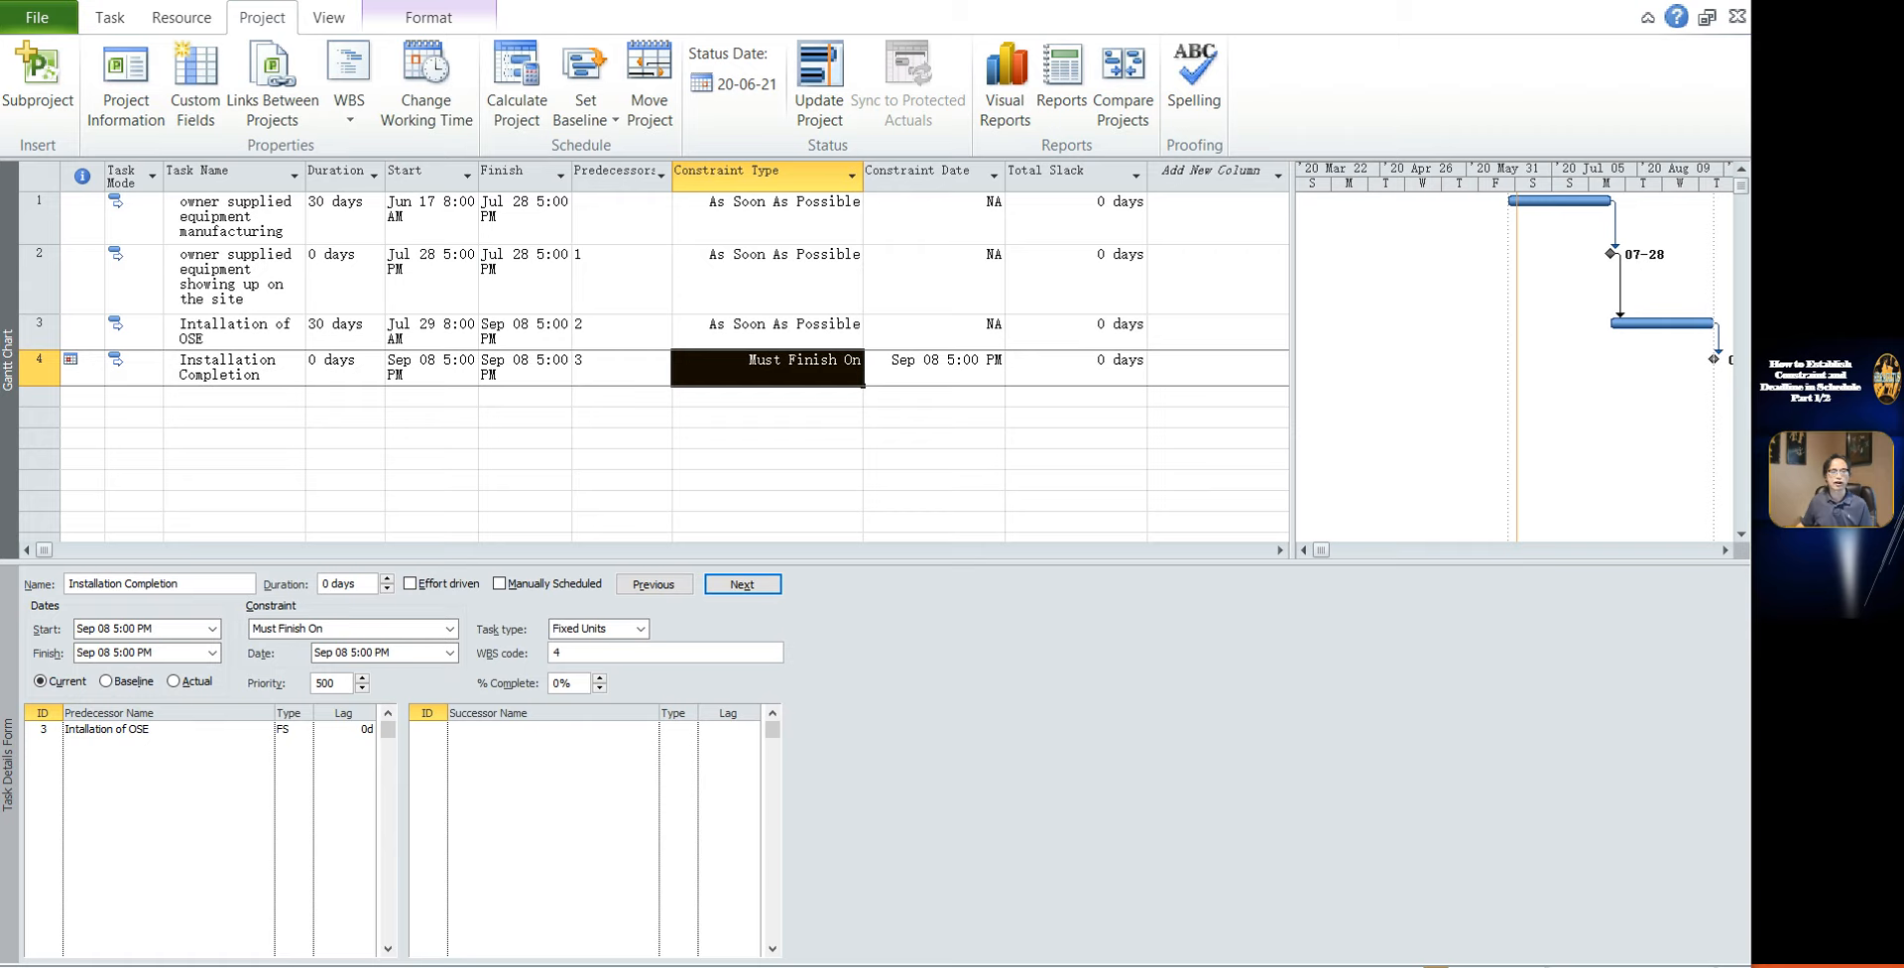
pyautogui.click(766, 480)
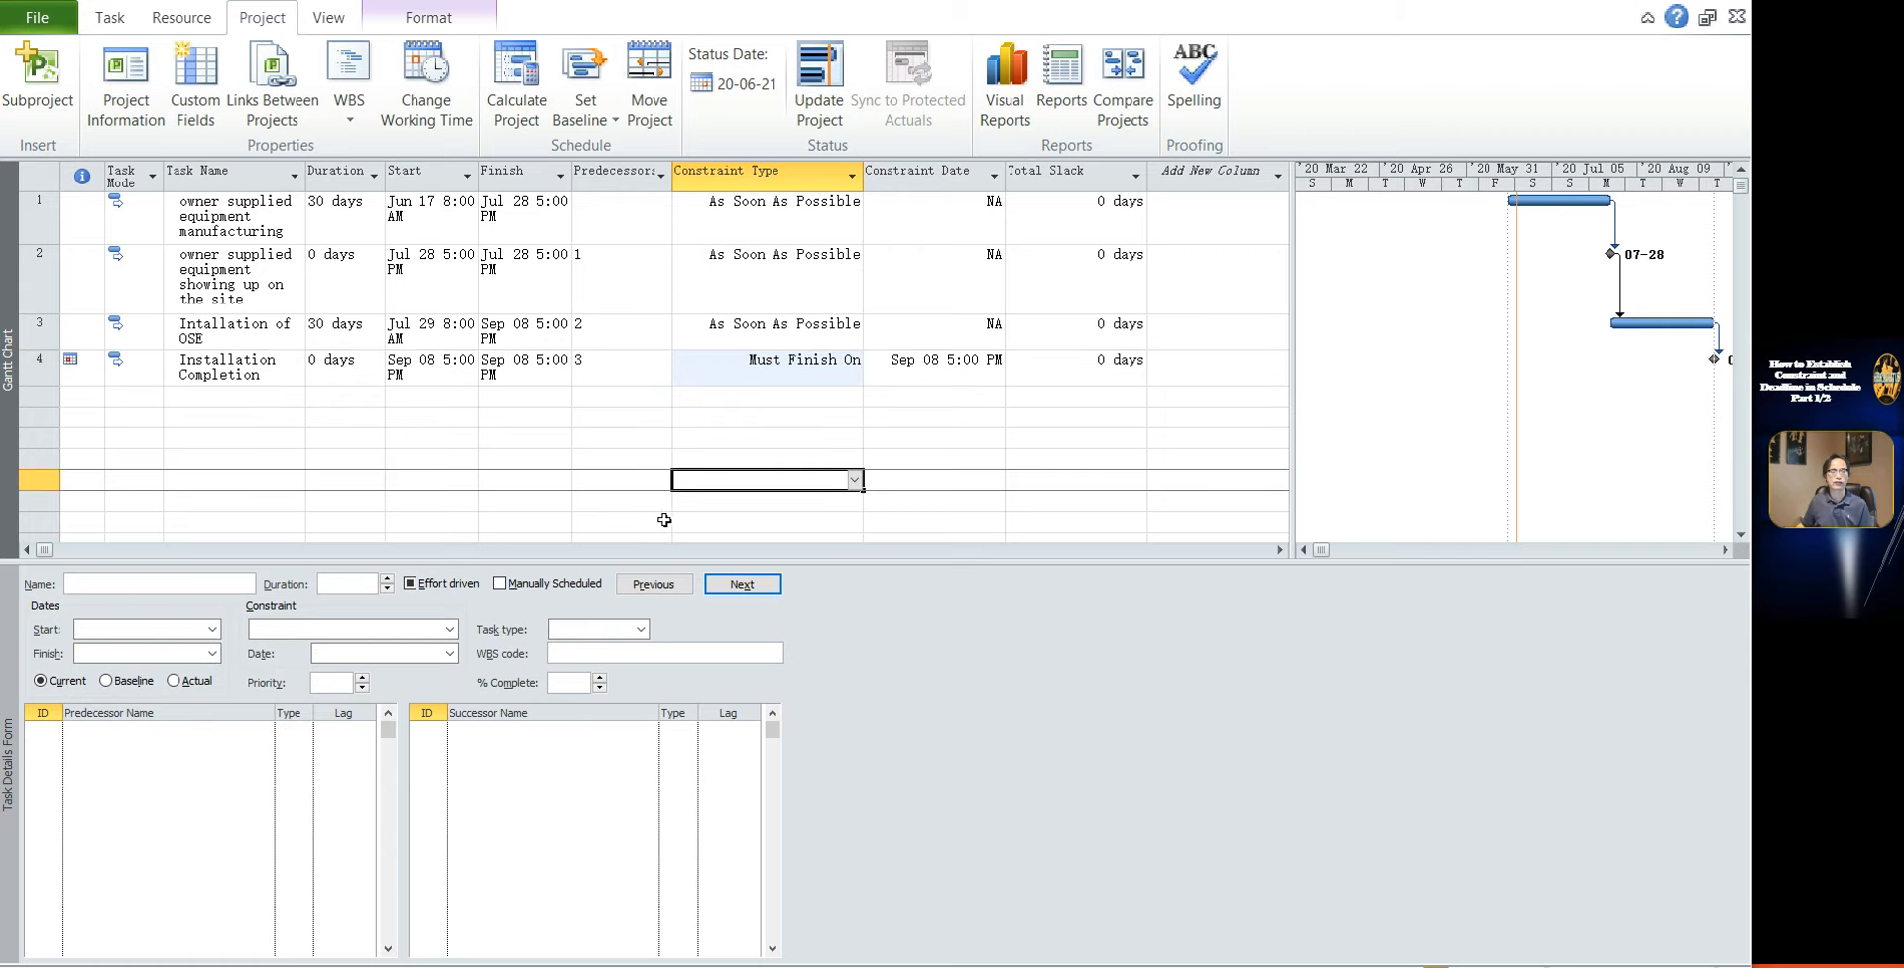
# Review the constraint types available for the Installation Completion milestone, keep Must Finish On, and check its constraint date
pyautogui.click(777, 371)
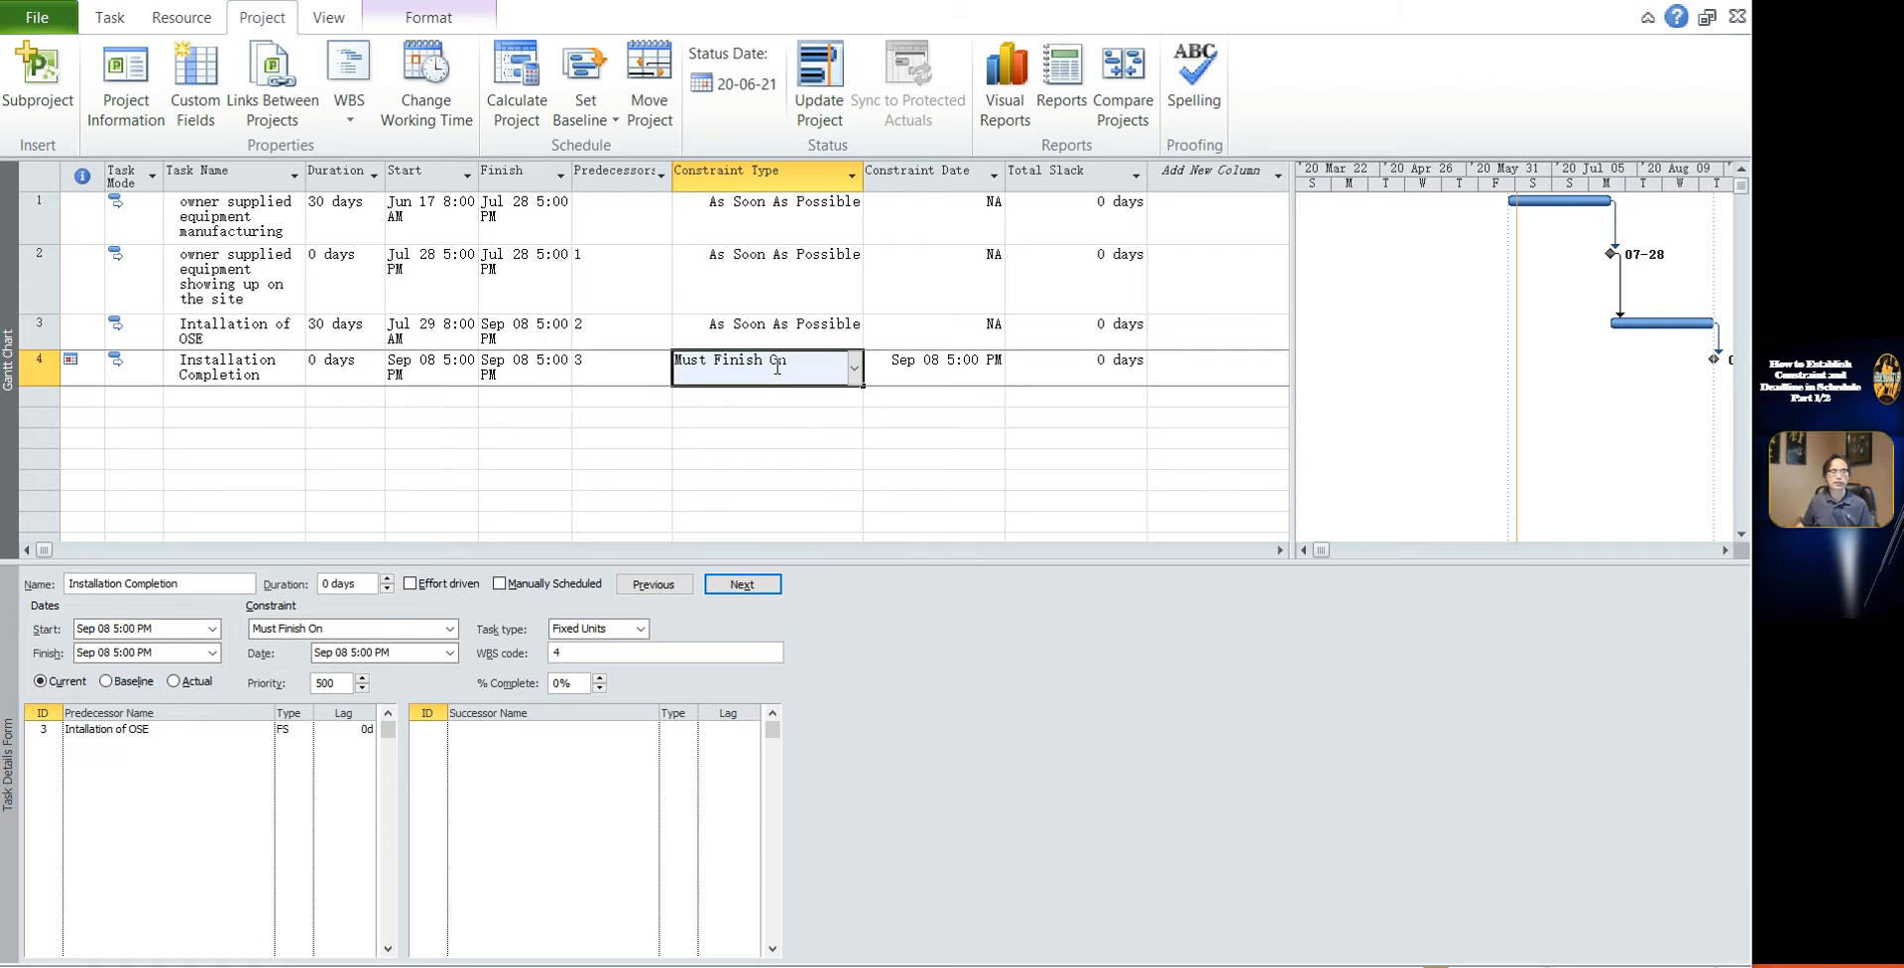
pyautogui.click(855, 382)
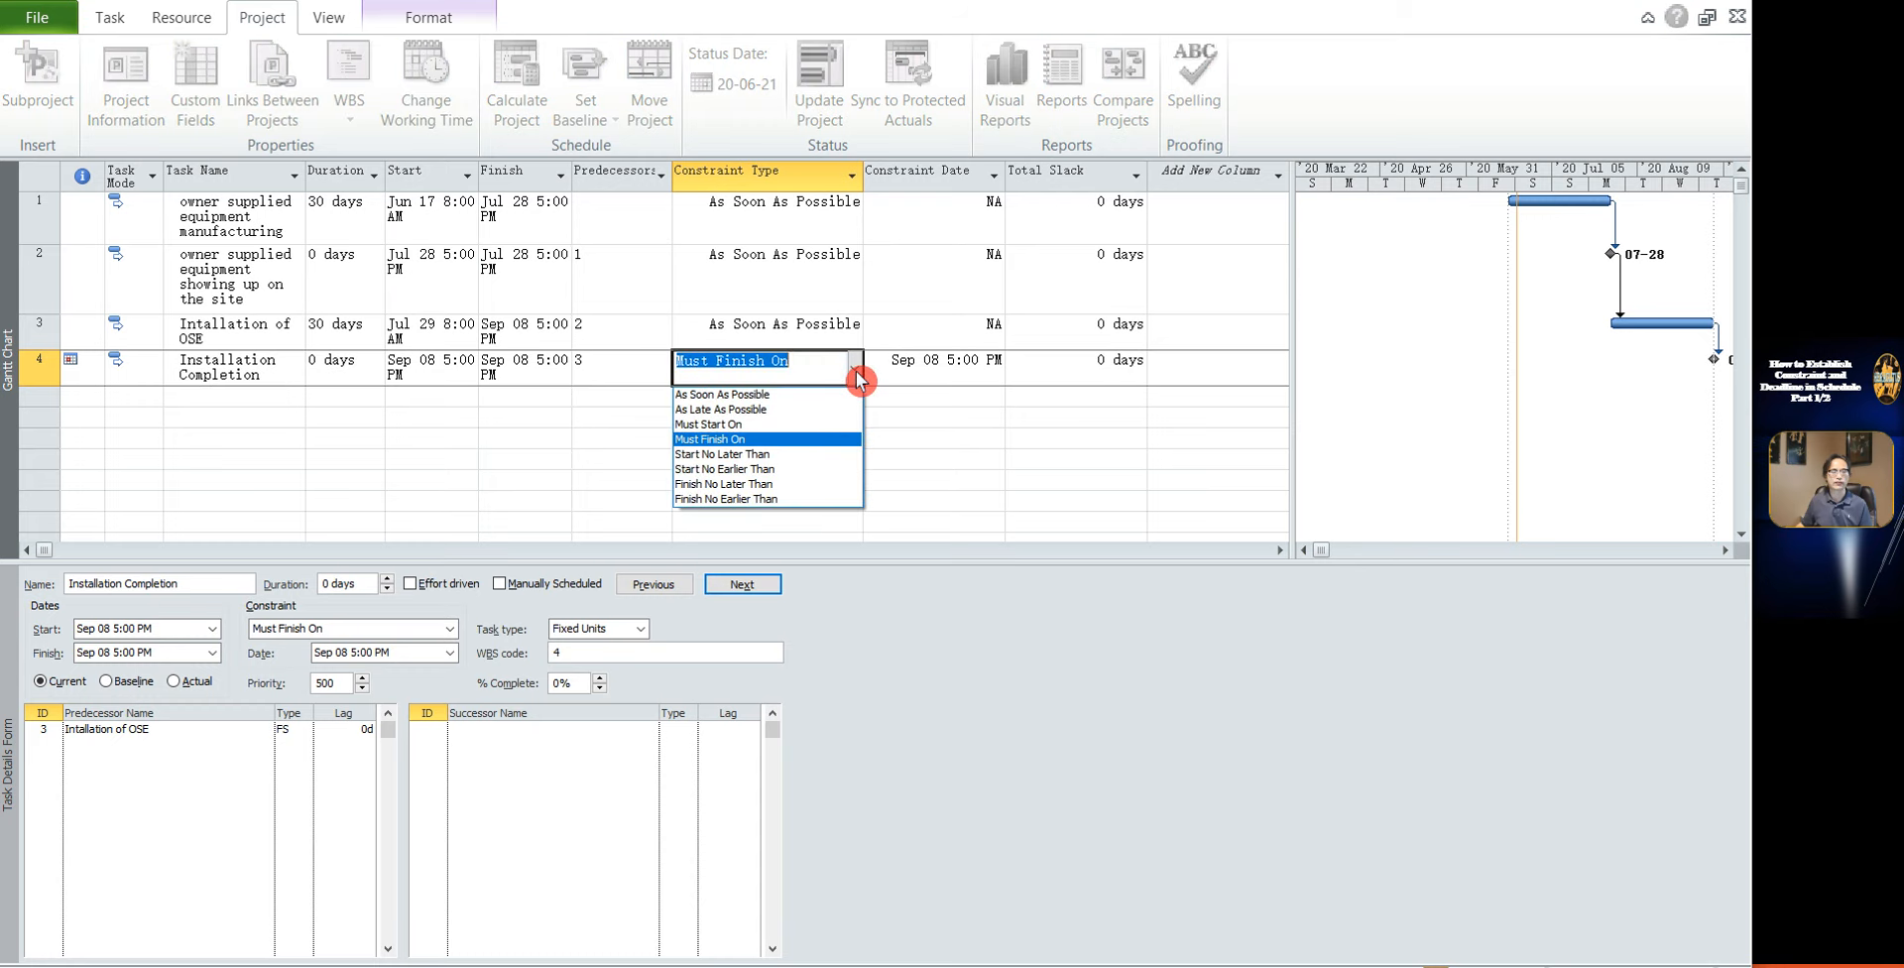
pyautogui.click(720, 439)
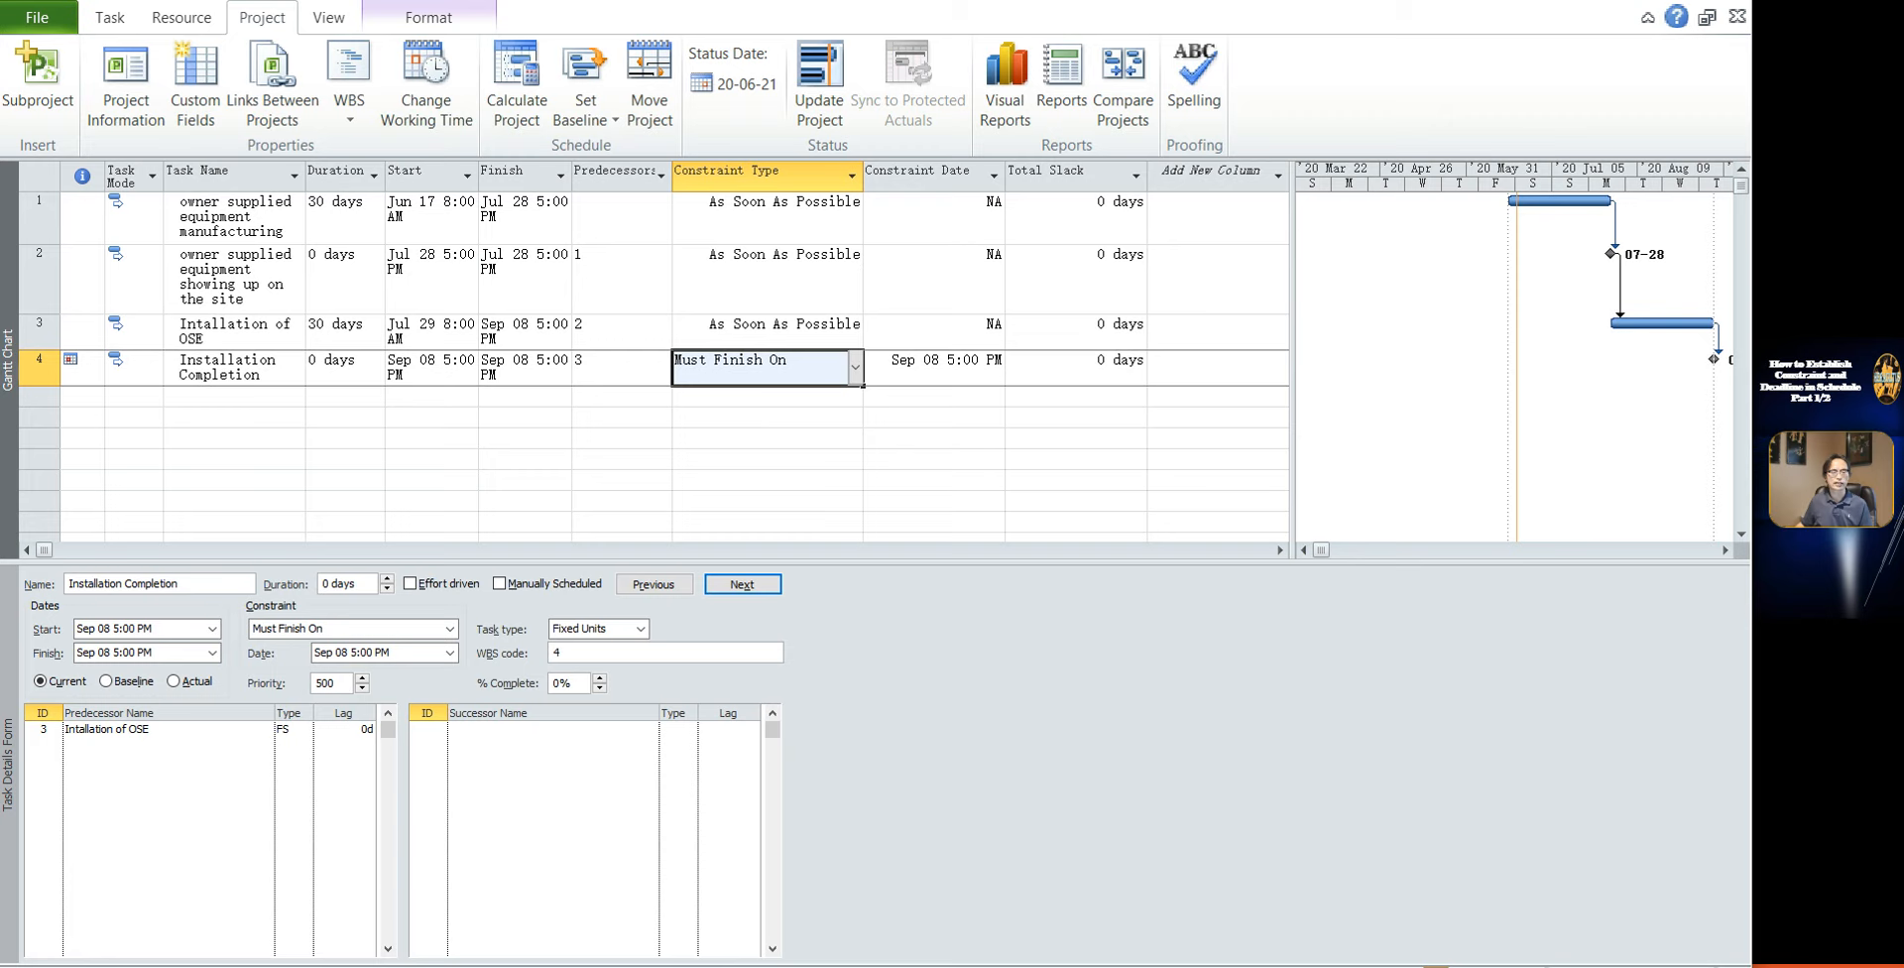
pyautogui.click(1050, 438)
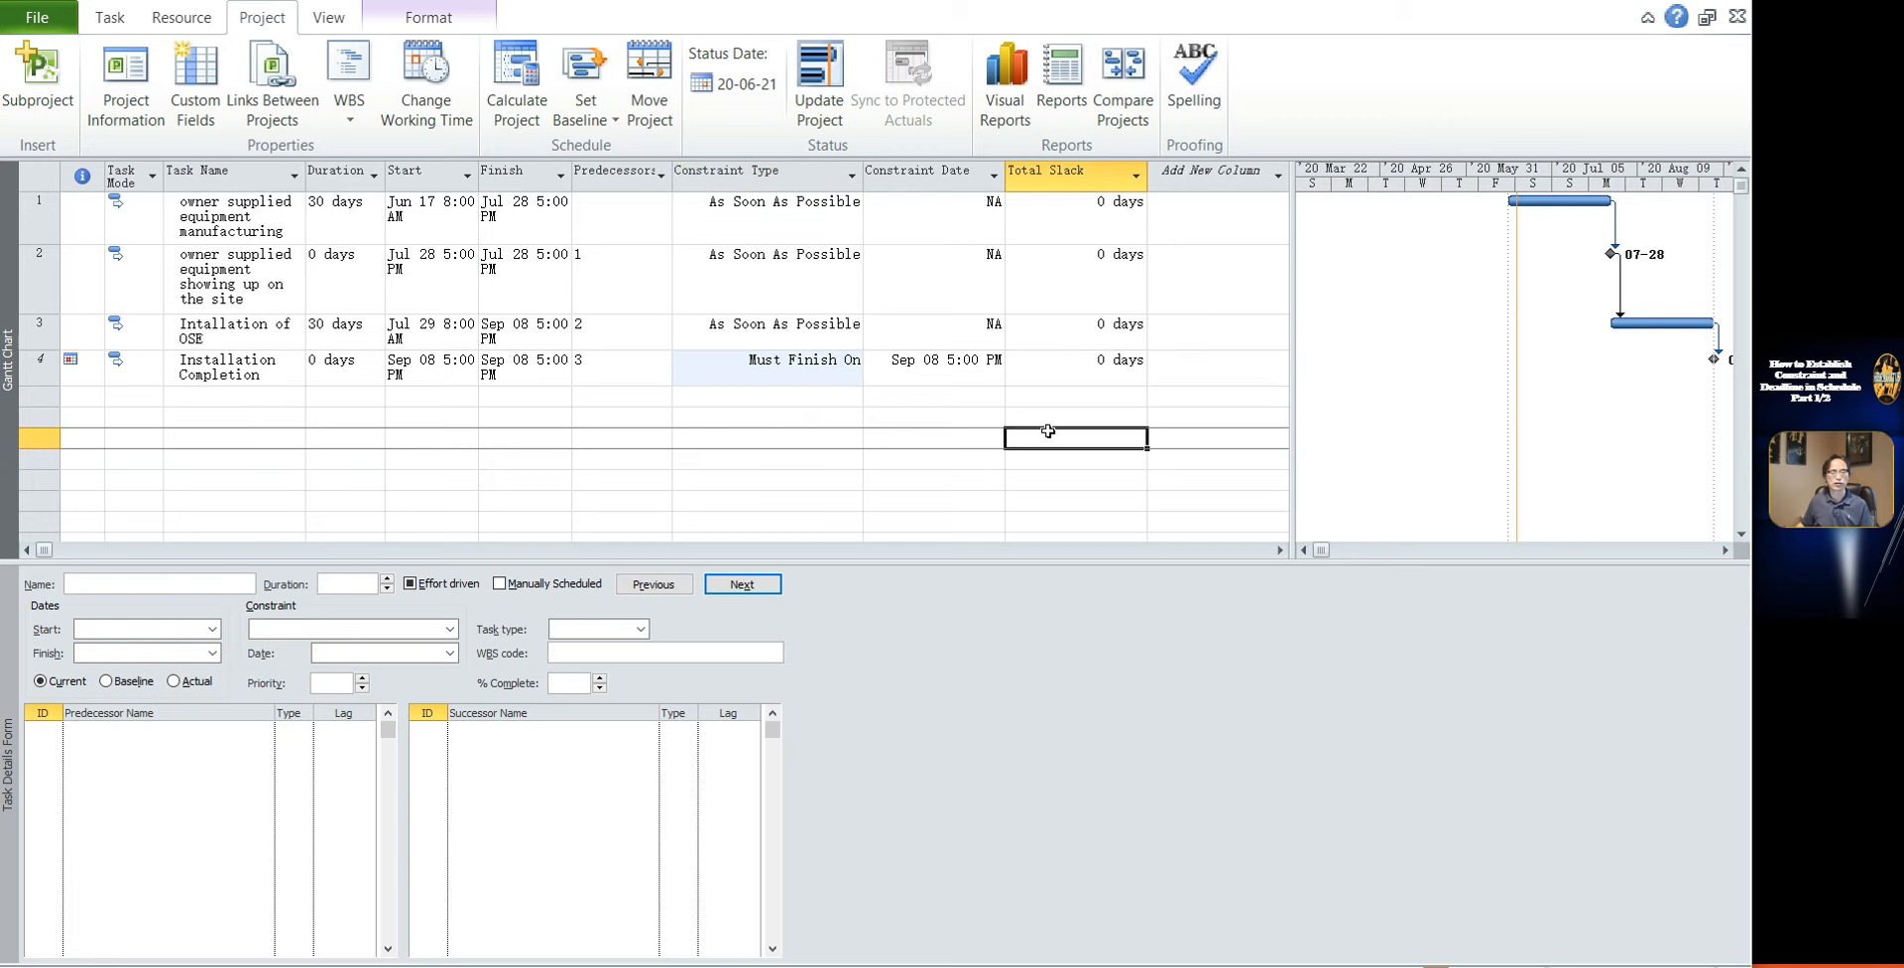
pyautogui.click(944, 382)
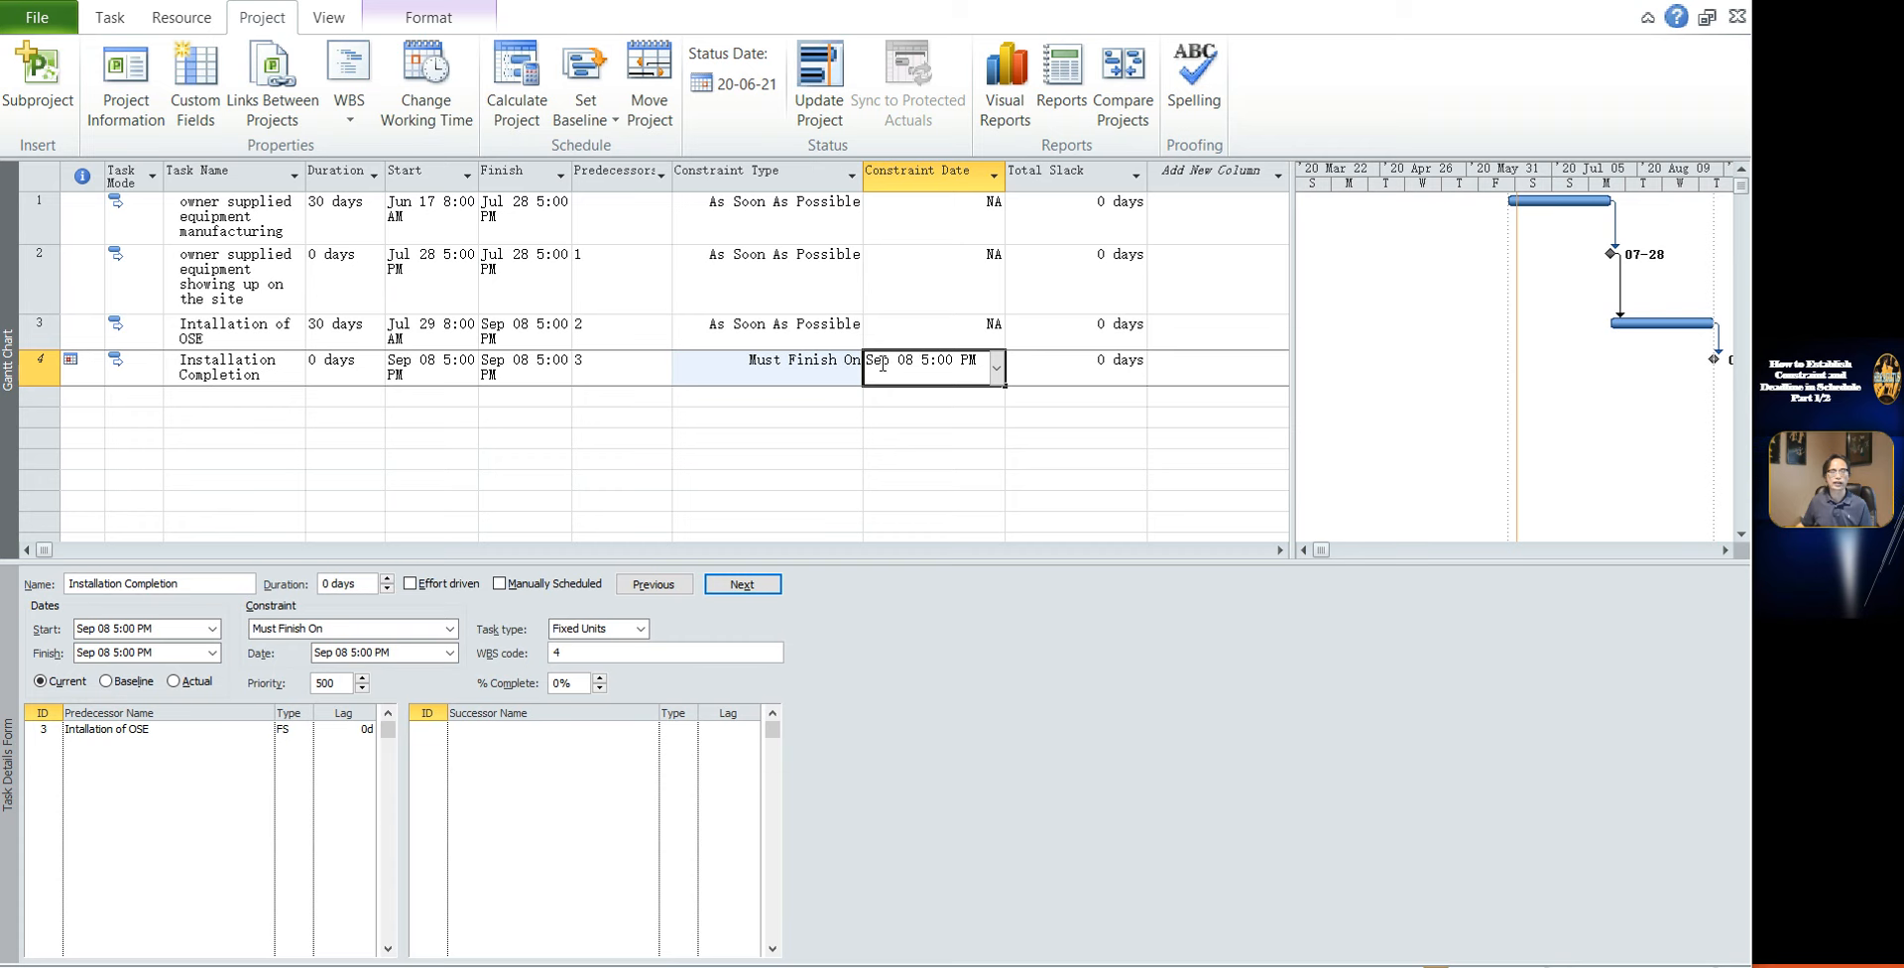
# Try September 9, 2020 as the Installation Completion milestone's constraint date, and set the date back to September 8
pyautogui.click(996, 369)
pyautogui.click(921, 453)
pyautogui.click(997, 369)
pyautogui.click(918, 452)
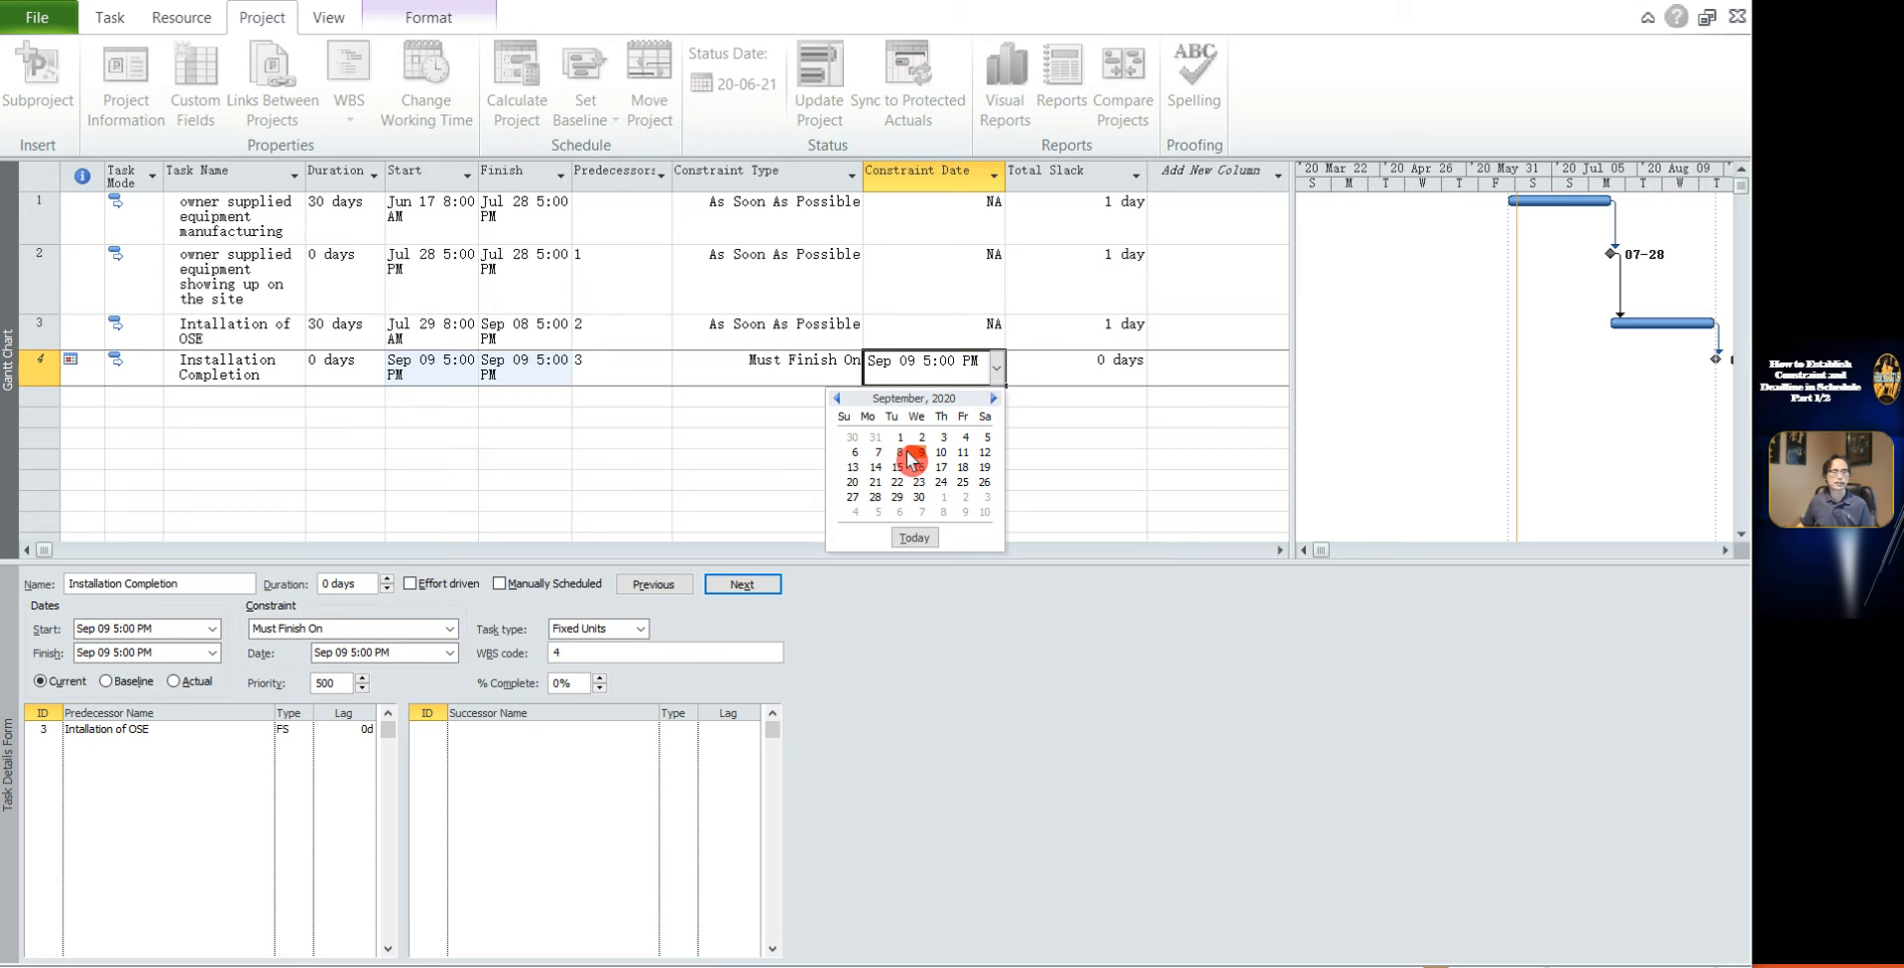
pyautogui.click(901, 452)
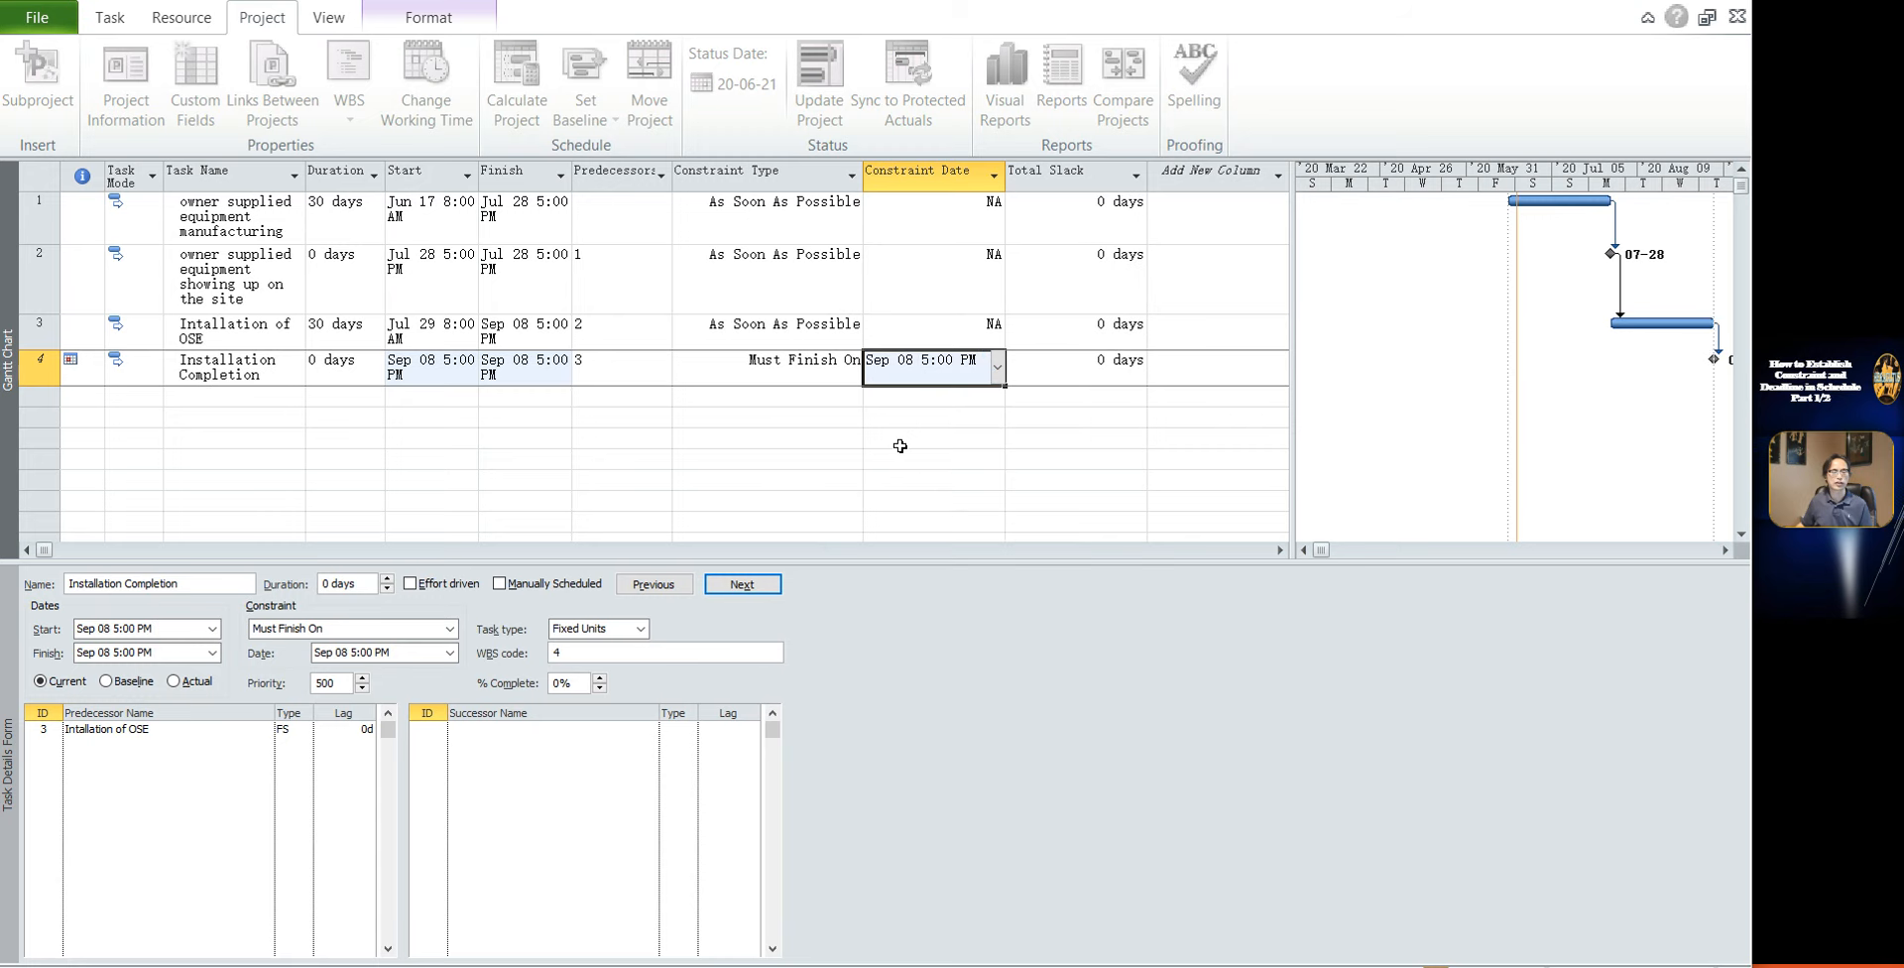
# Set the duration of the OSE installation task to 25 days
pyautogui.click(595, 452)
pyautogui.click(323, 332)
pyautogui.click(743, 552)
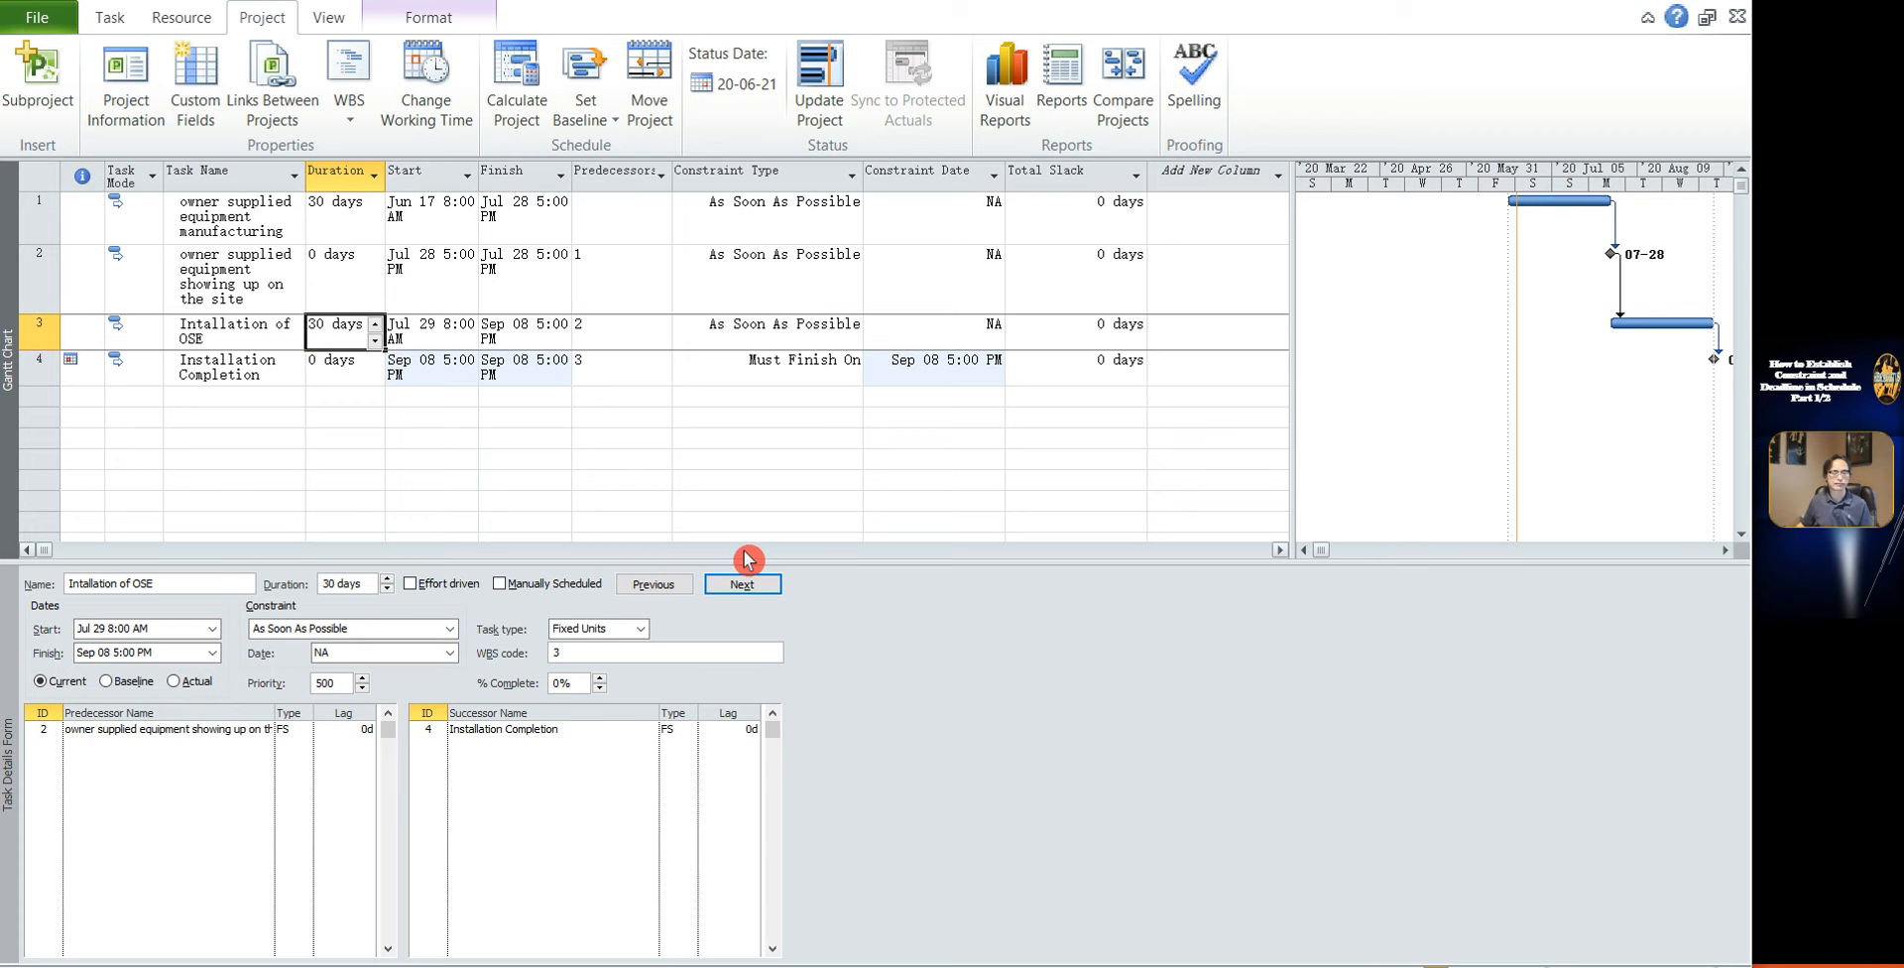
pyautogui.press('BackSpace')
pyautogui.press('BackSpace')
pyautogui.press('BackSpace')
pyautogui.press('BackSpace')
pyautogui.press('BackSpace')
pyautogui.press('BackSpace')
pyautogui.press('BackSpace')
pyautogui.write('25')
pyautogui.press('Return')
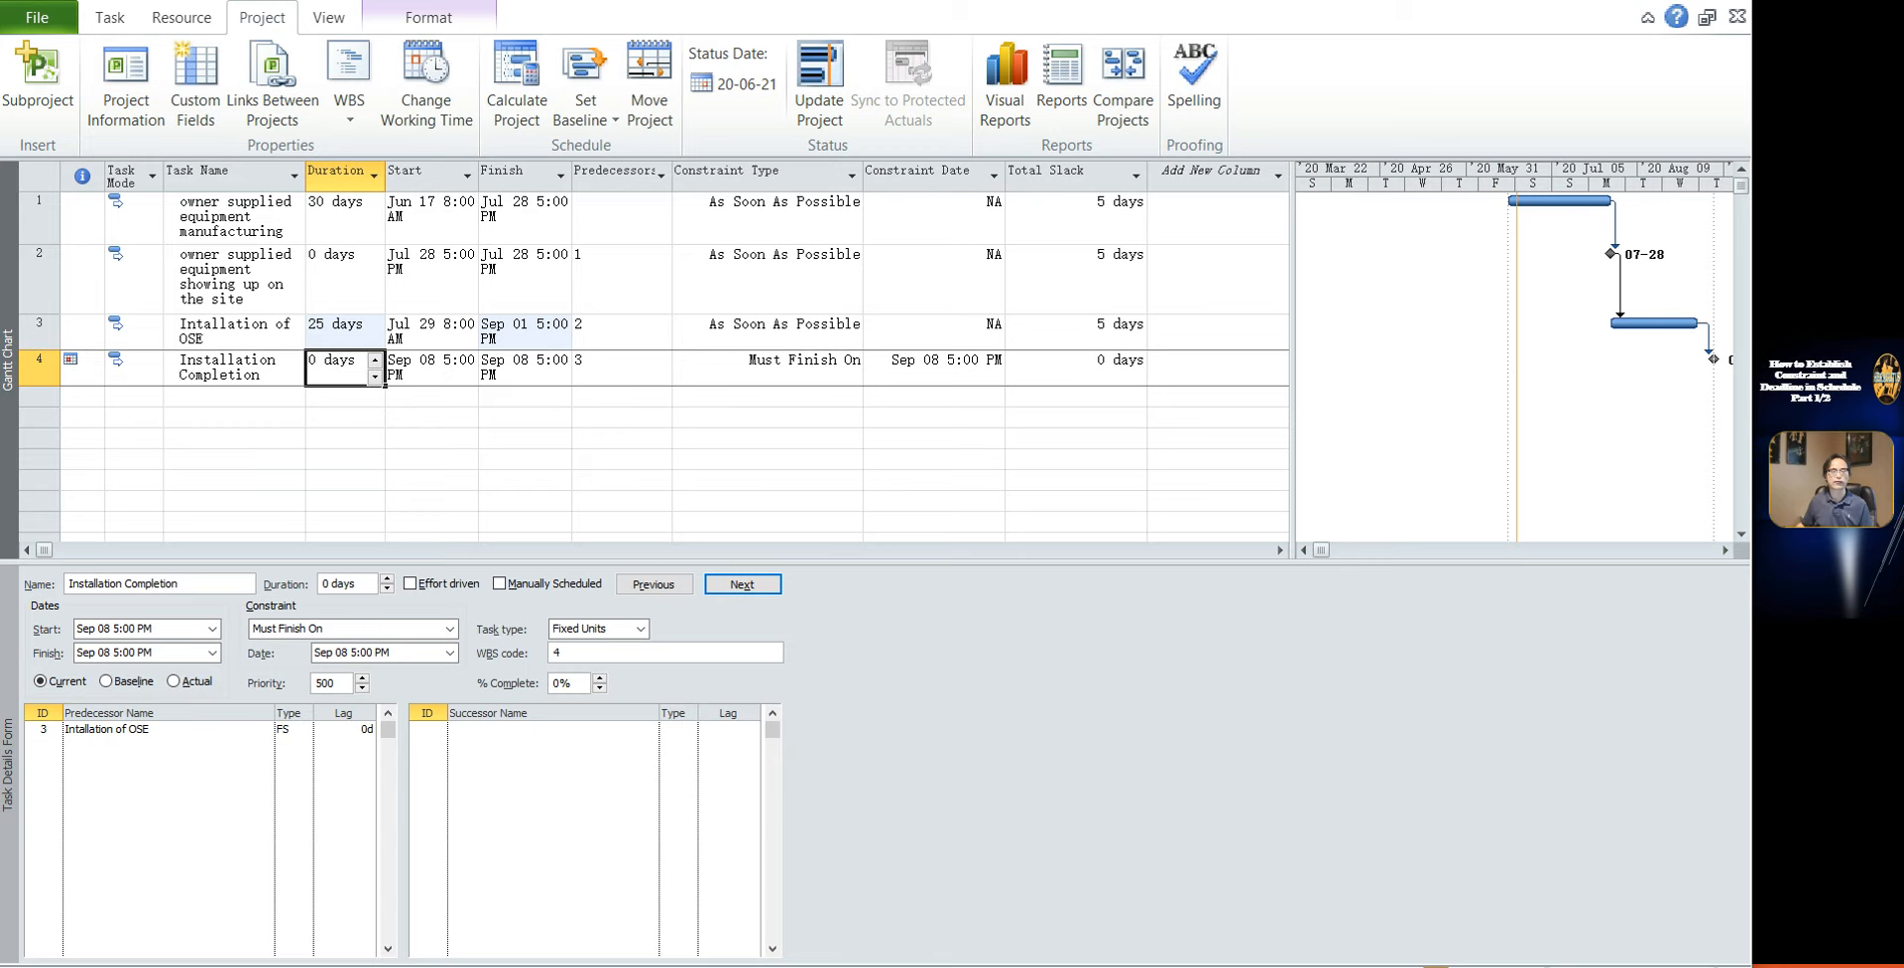
# Compare the installation task's finish date and total slack with the Installation Completion milestone's finish and constraint dates
pyautogui.click(524, 330)
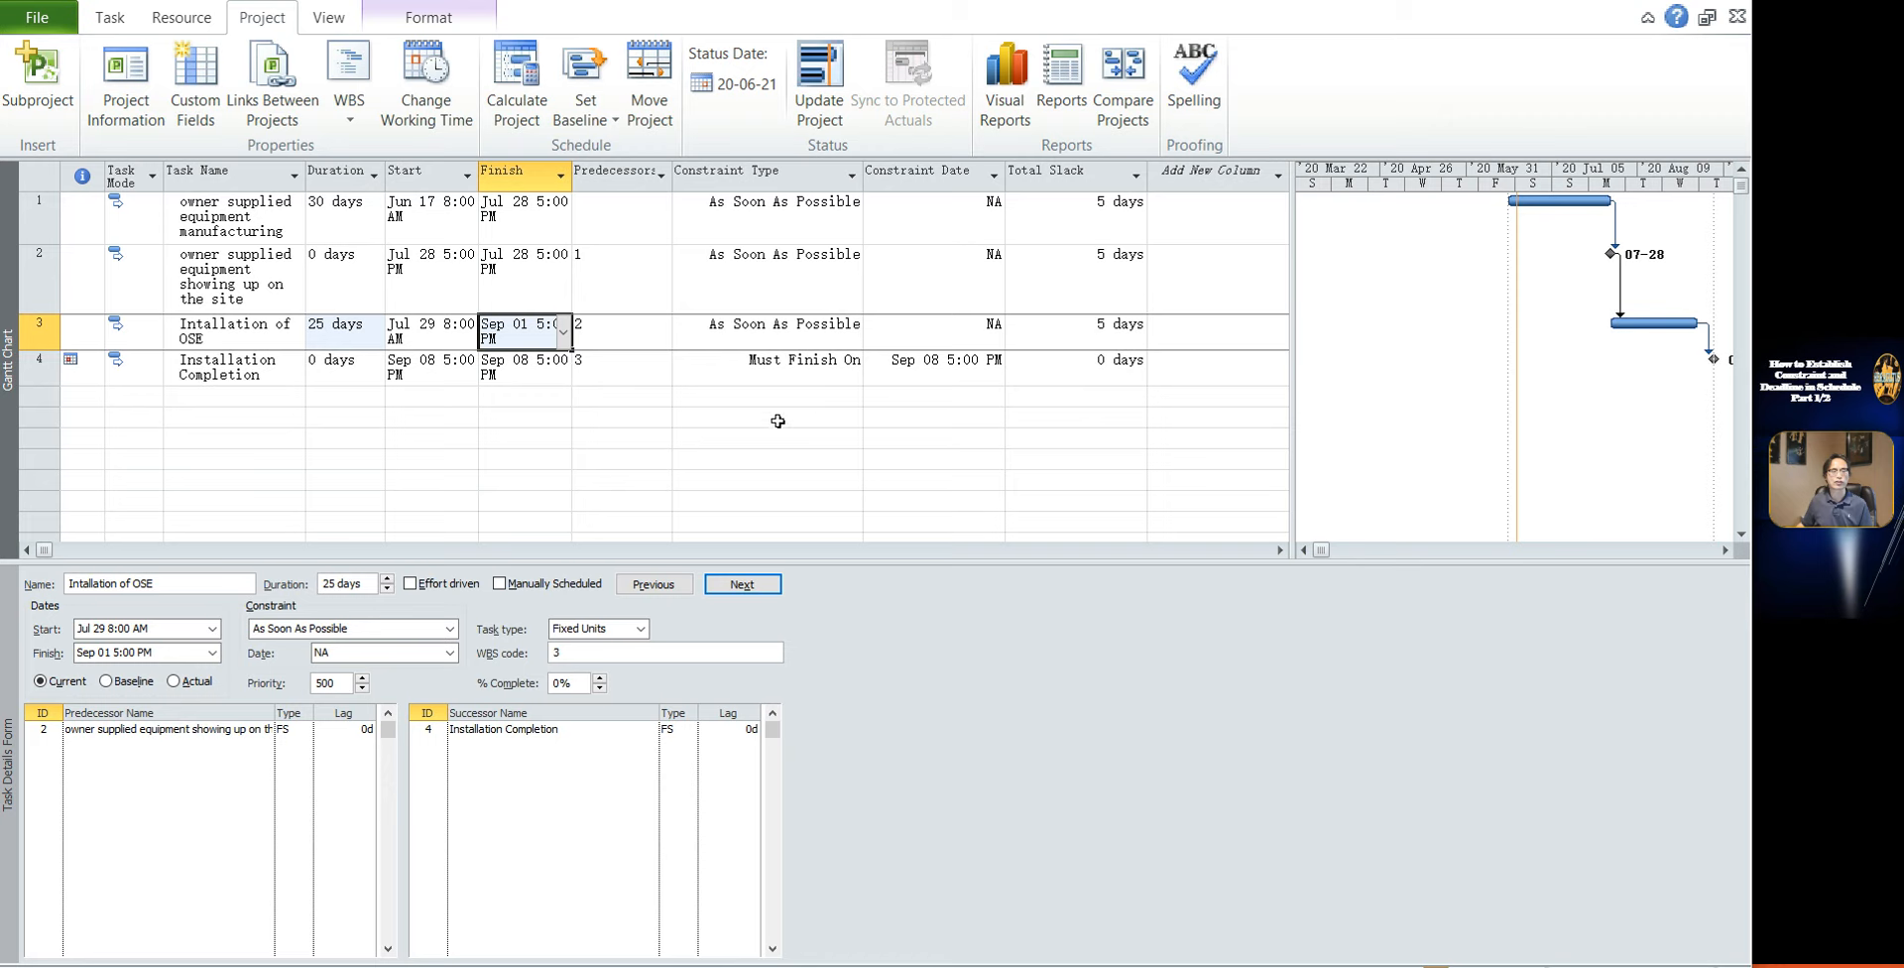
pyautogui.click(548, 372)
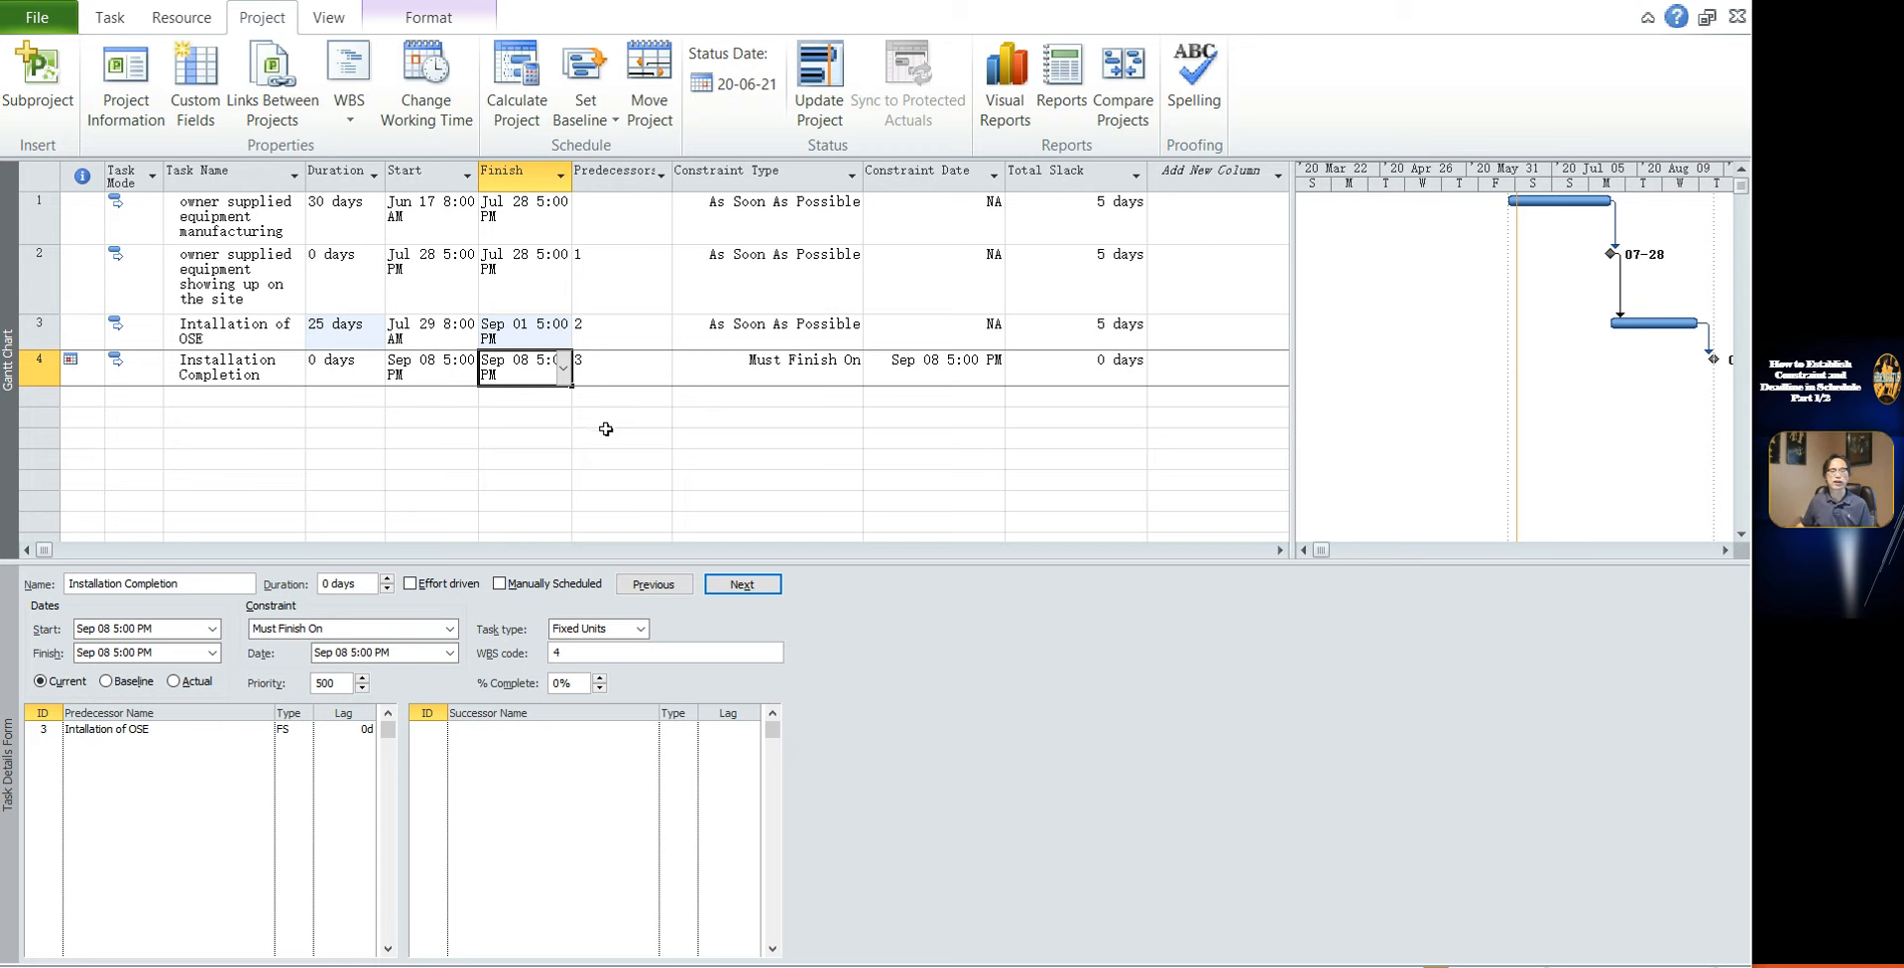
pyautogui.click(1113, 331)
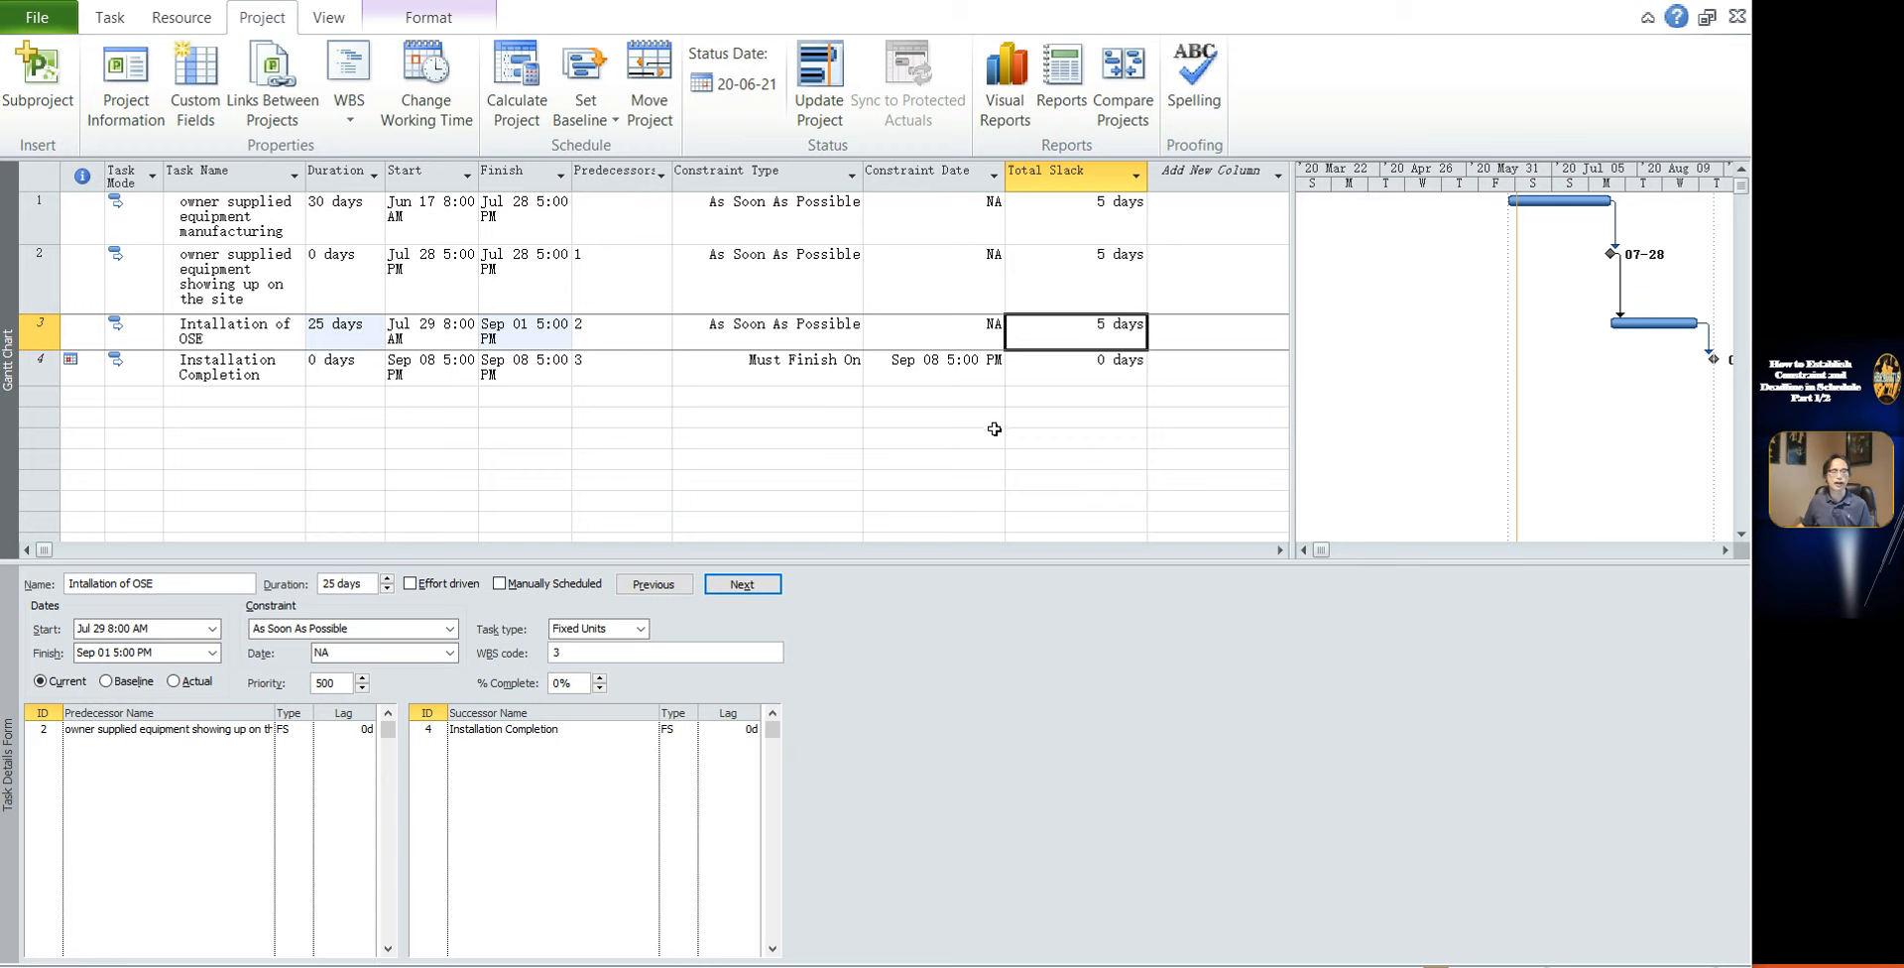
pyautogui.click(926, 369)
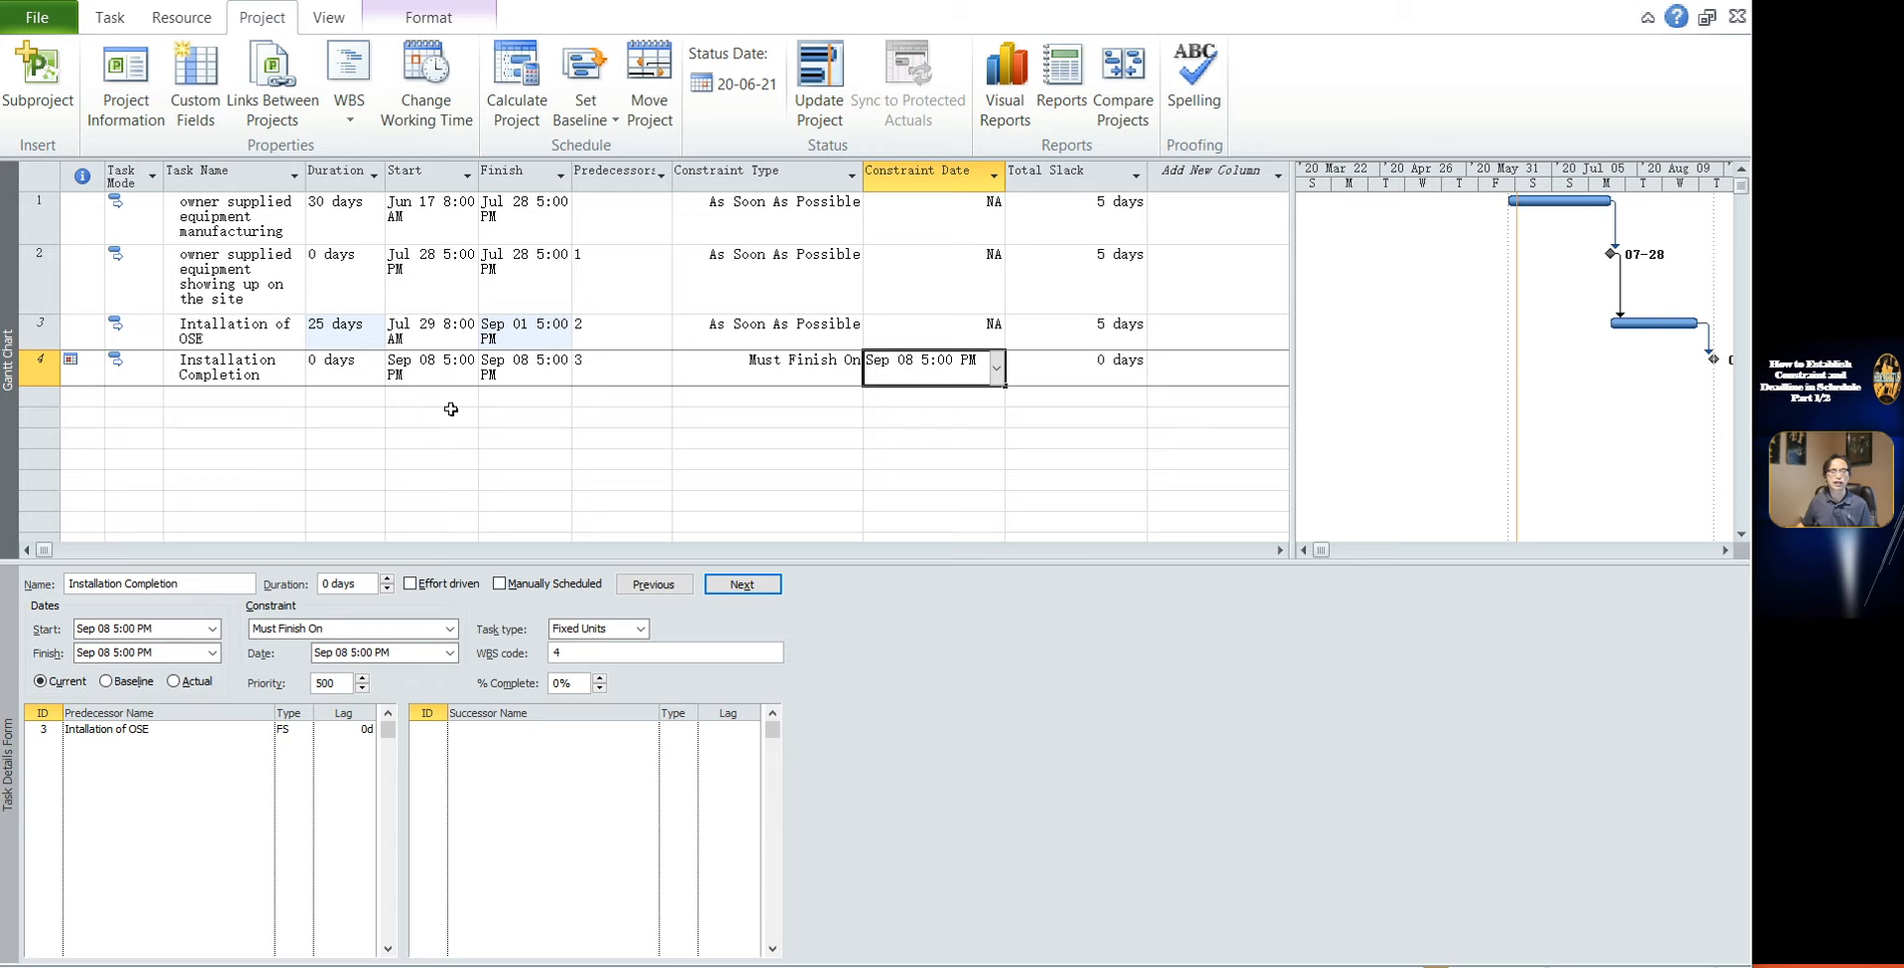
# Set the duration of the OSE installation task to 35 days and accept the scheduling conflict
pyautogui.click(330, 333)
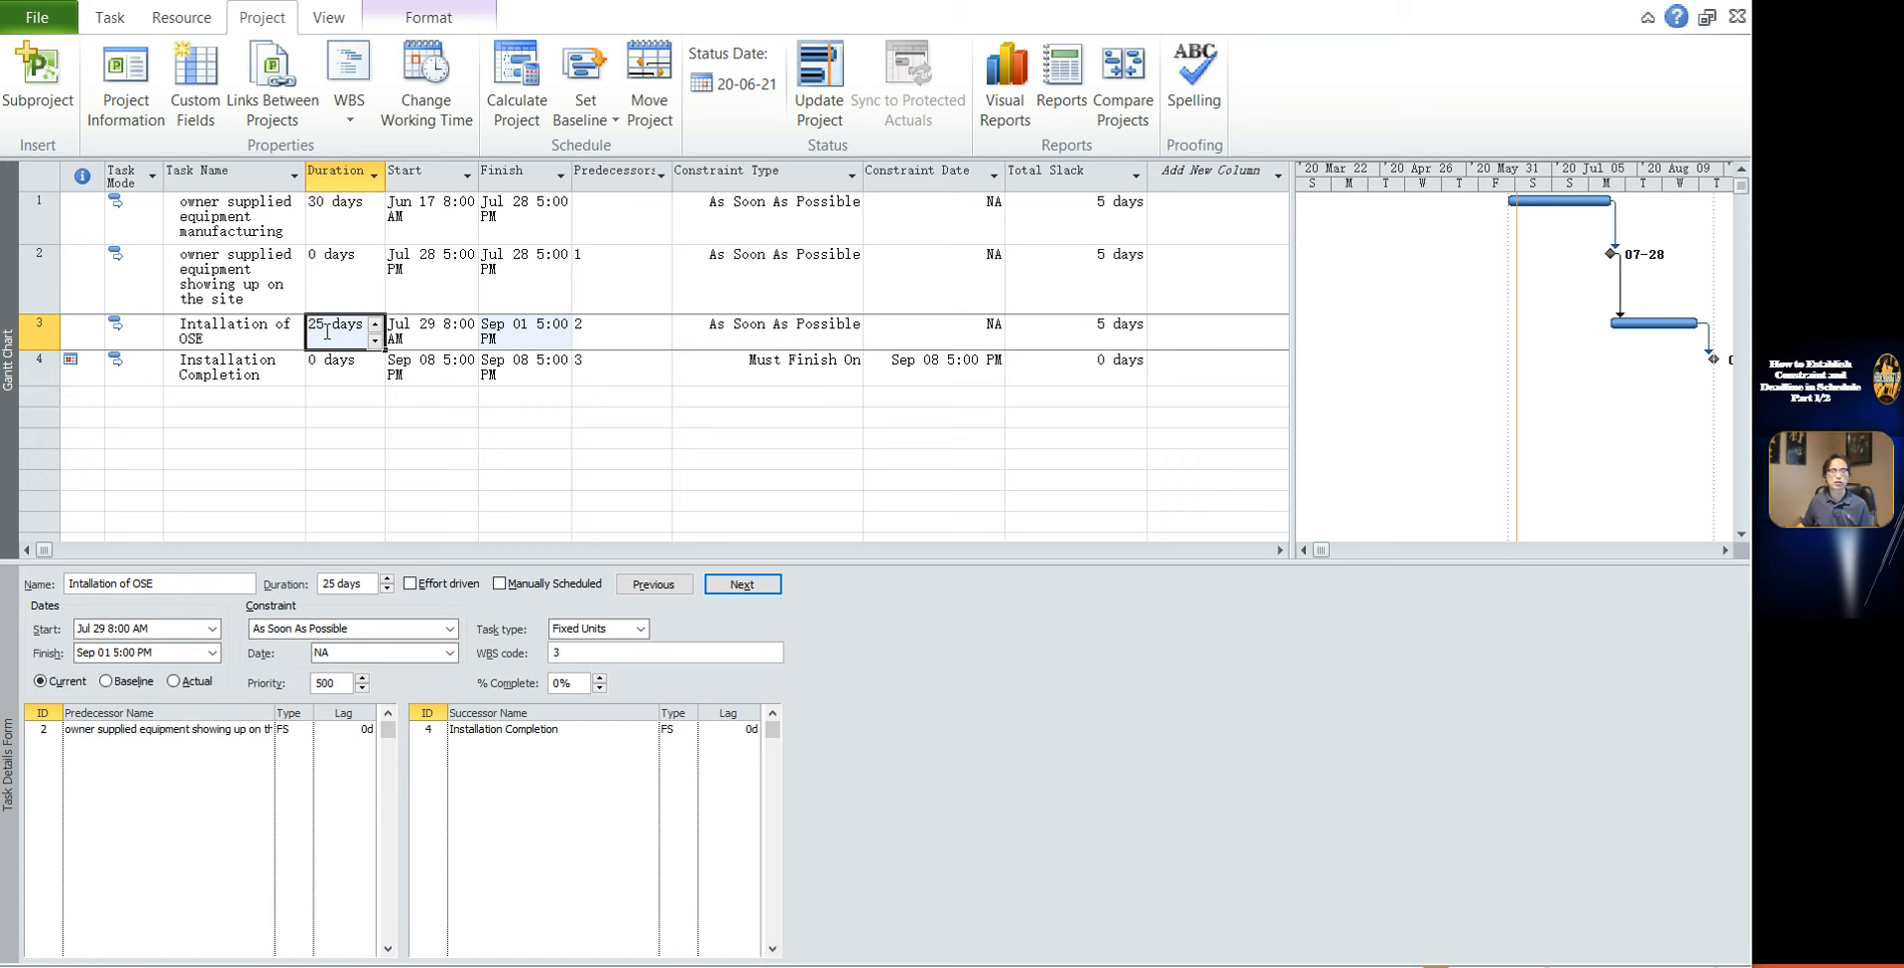
pyautogui.write('35')
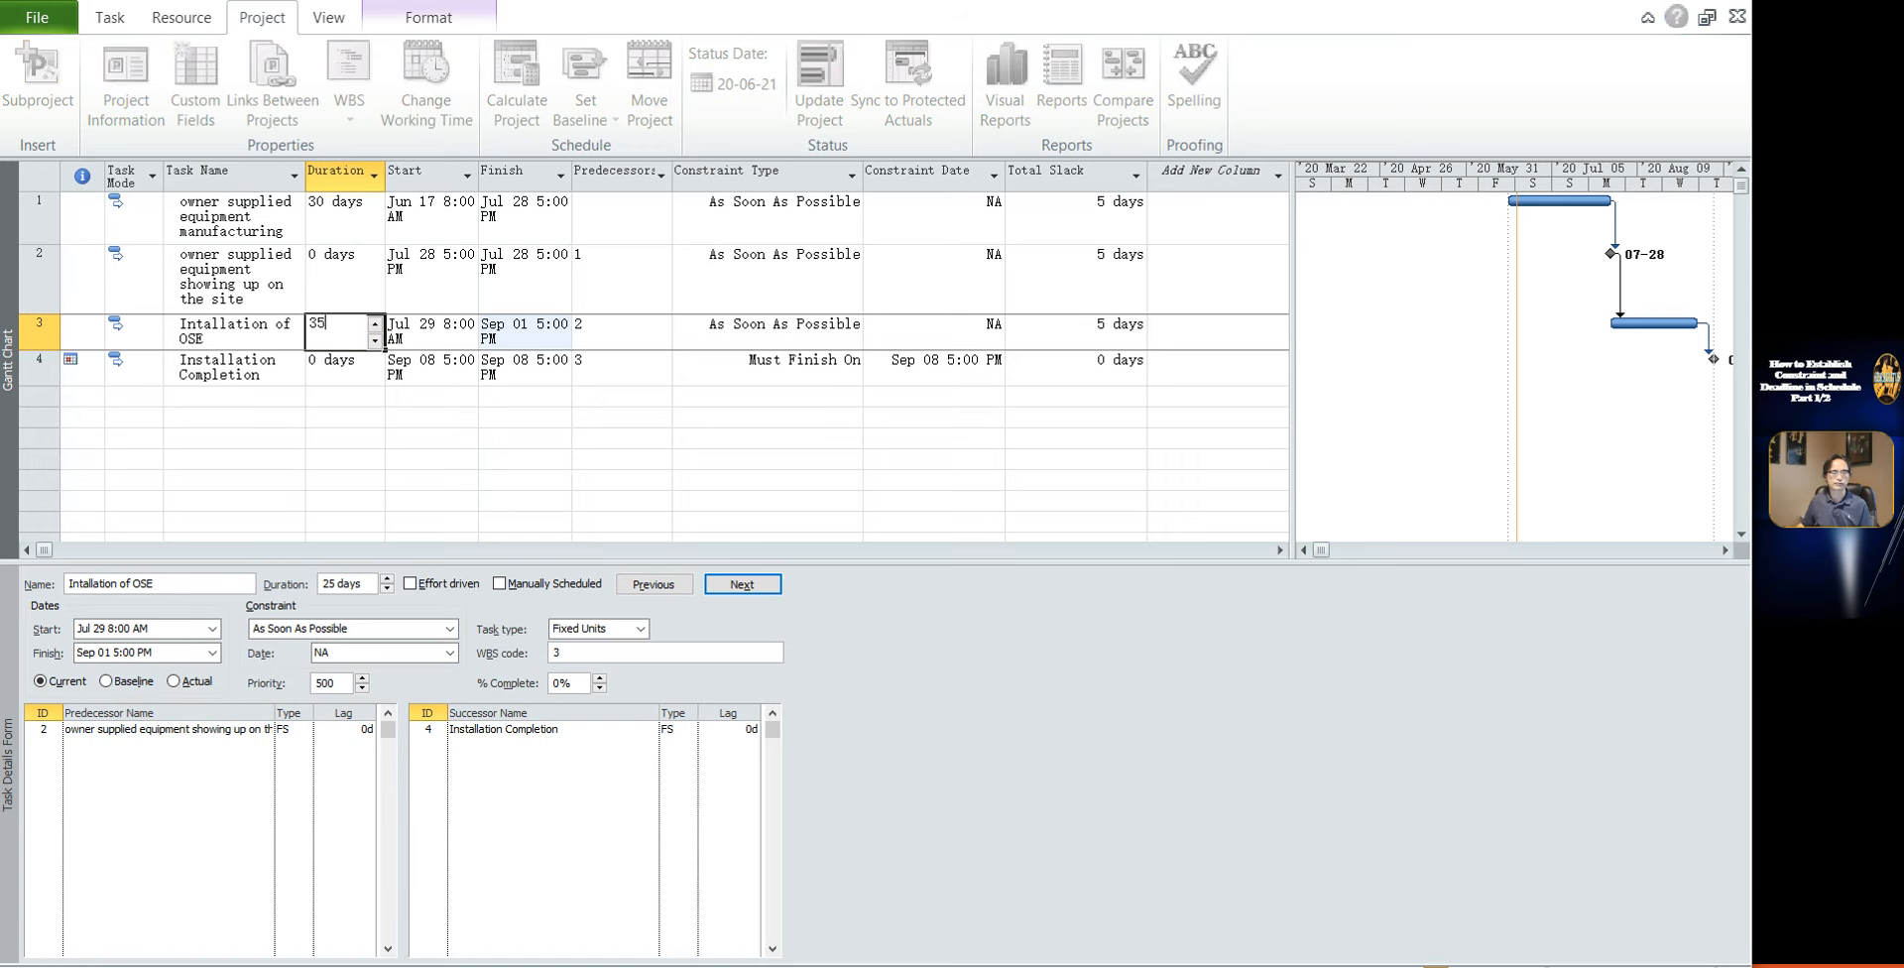
pyautogui.press('Return')
pyautogui.click(952, 635)
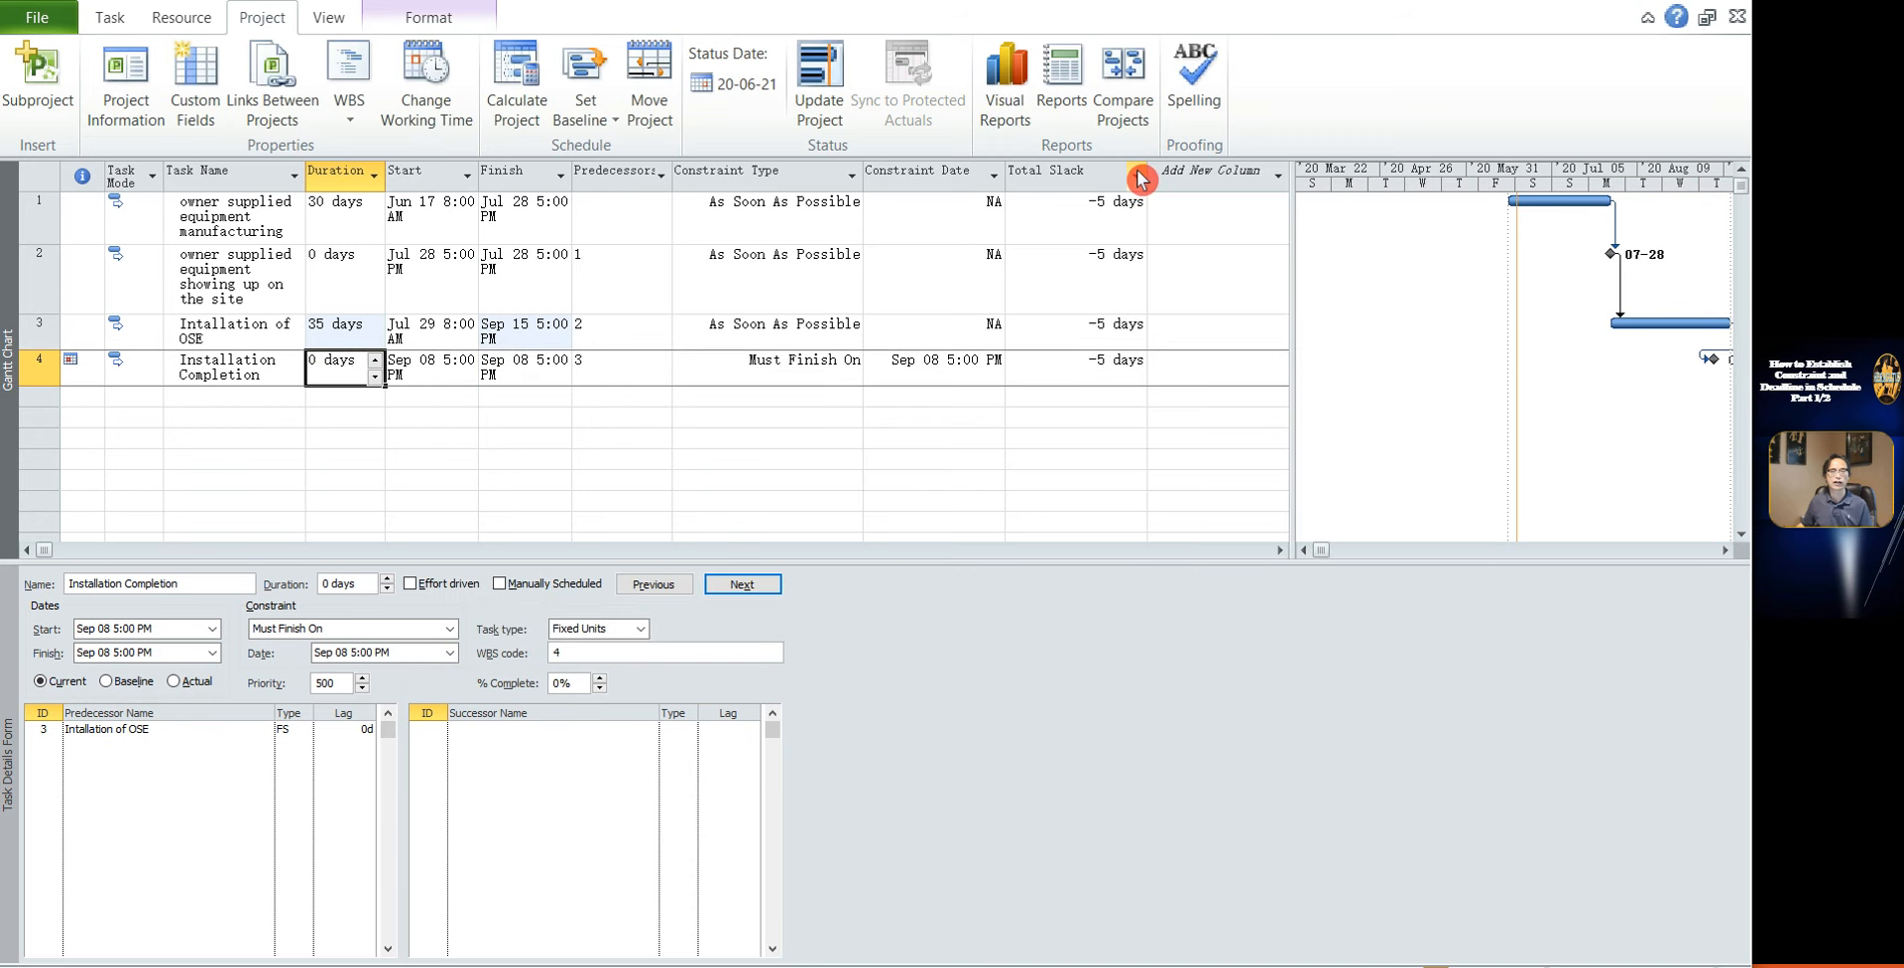
pyautogui.click(595, 403)
# Compare the installation and milestone finish dates in the table and Gantt chart, and check the total slack and constraint date
pyautogui.click(520, 329)
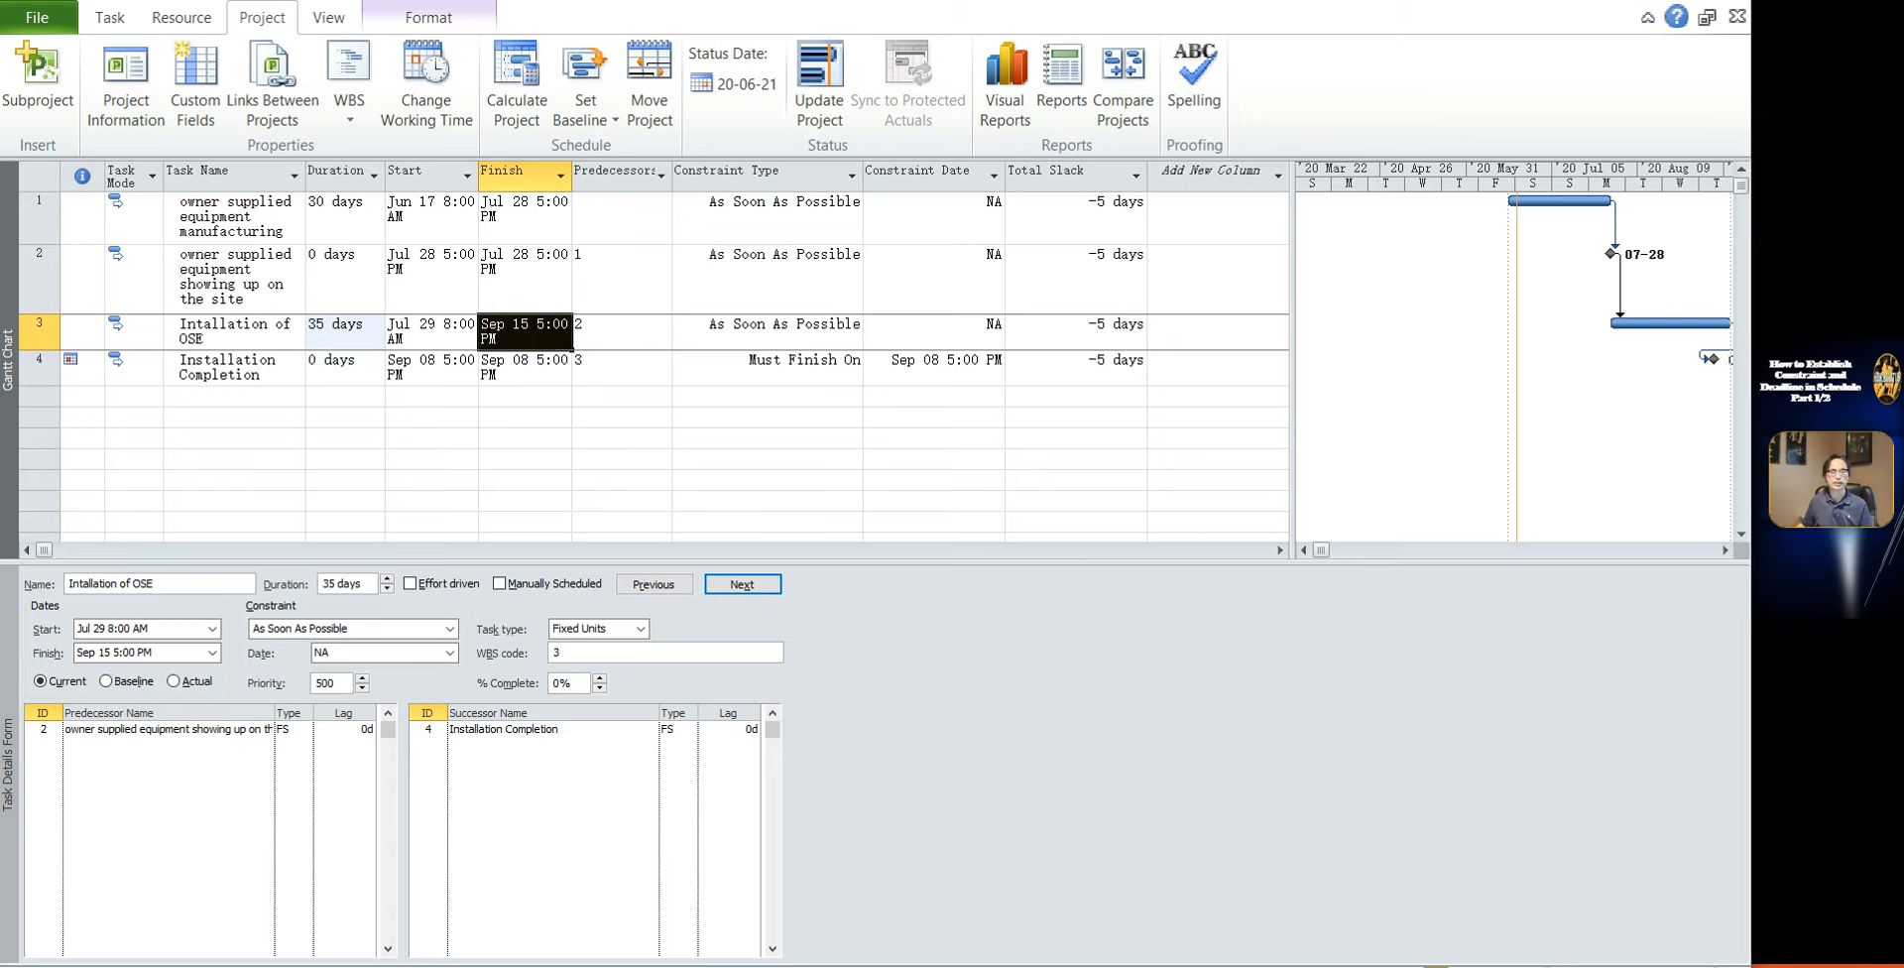
pyautogui.click(643, 428)
pyautogui.click(513, 332)
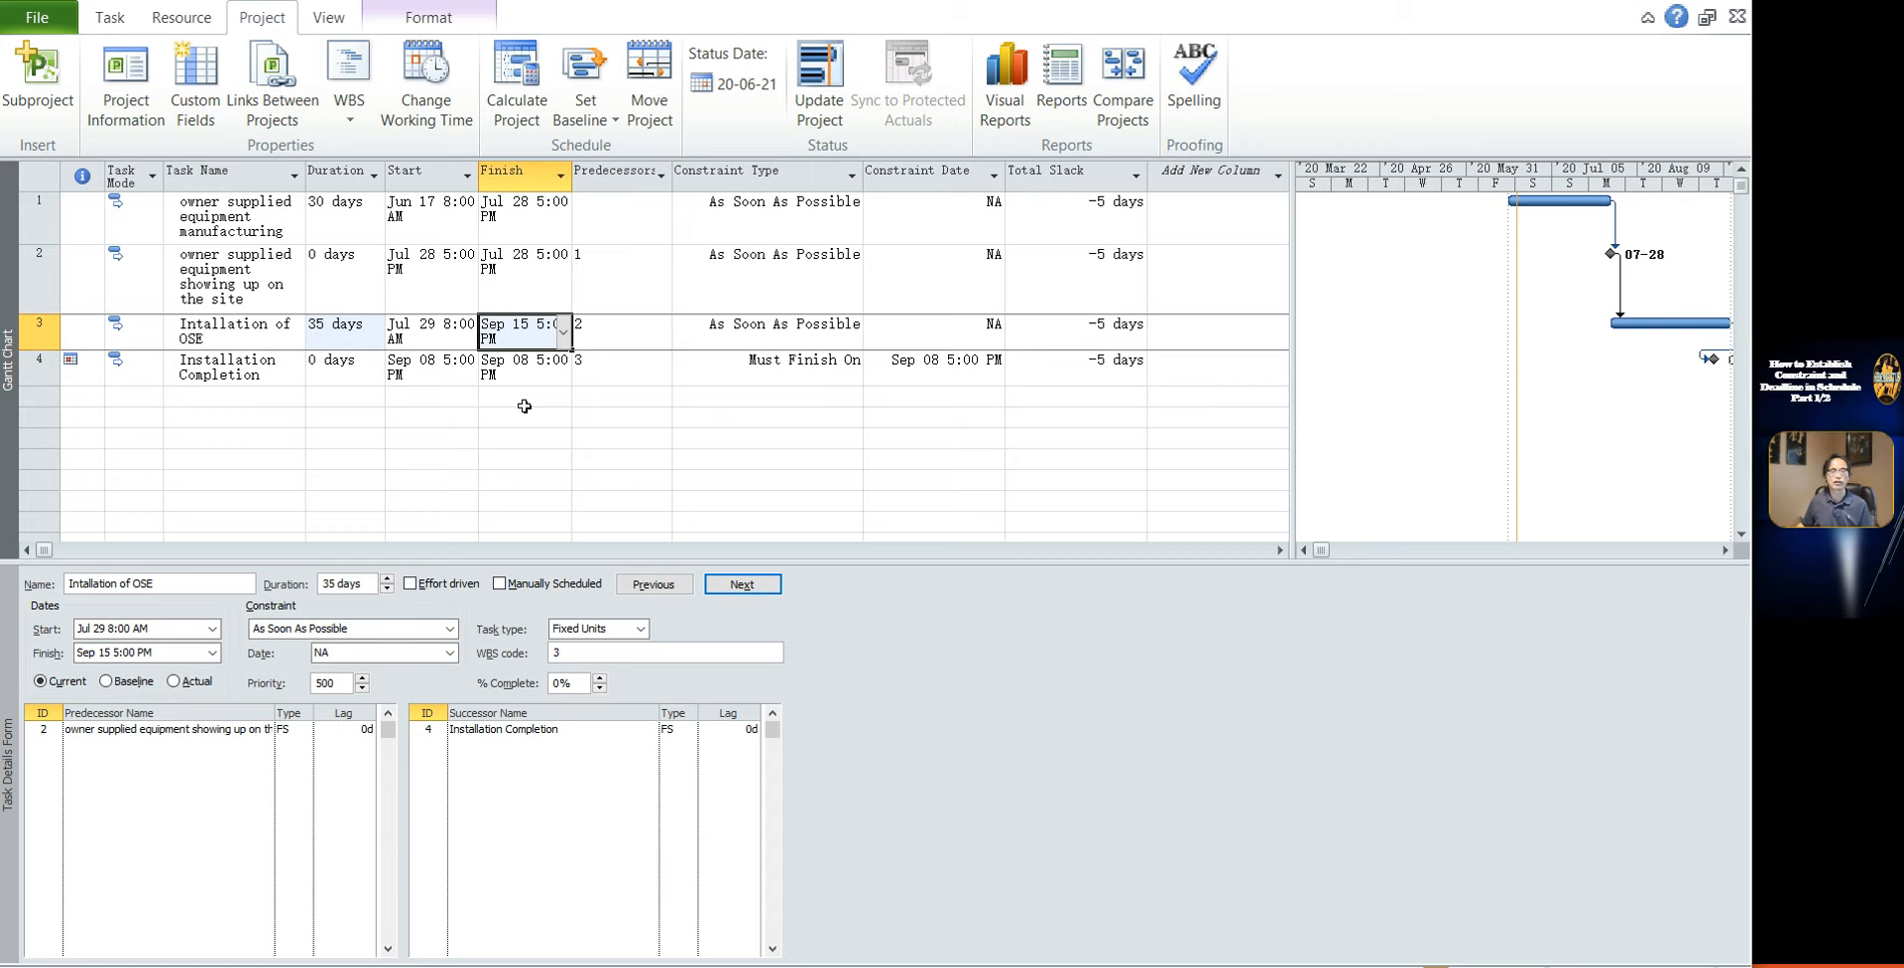
pyautogui.click(525, 369)
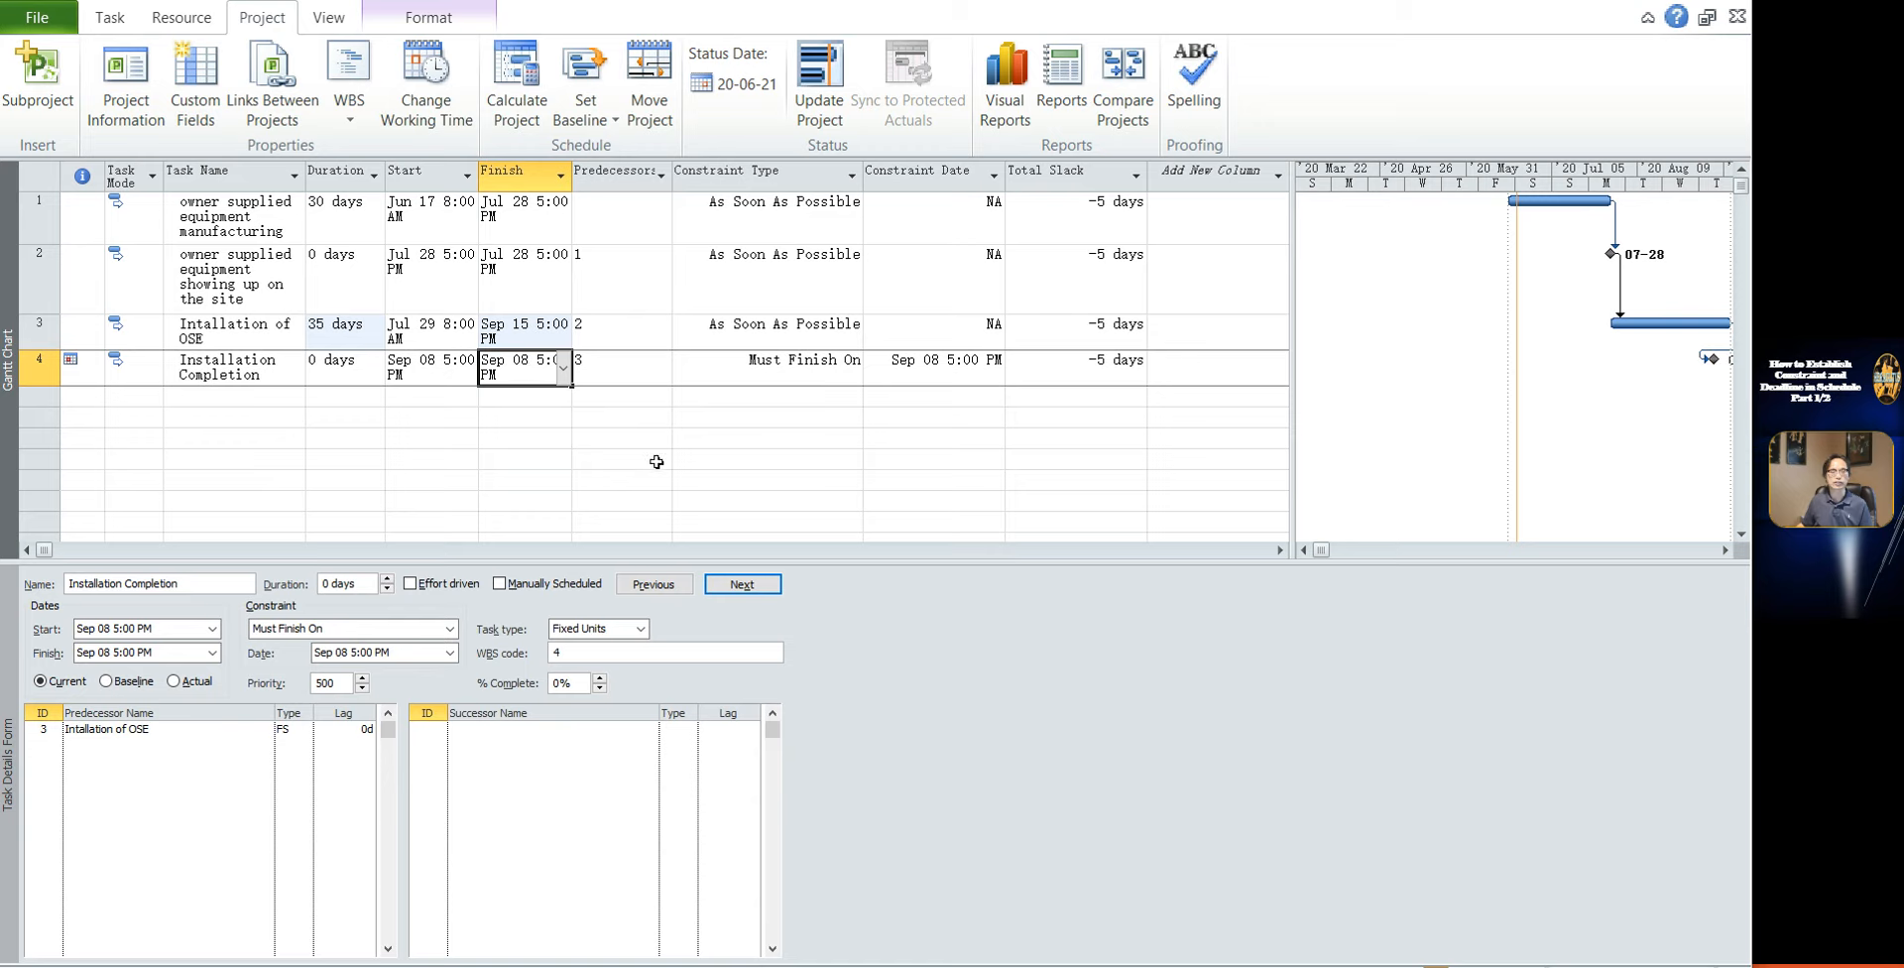
pyautogui.click(1725, 551)
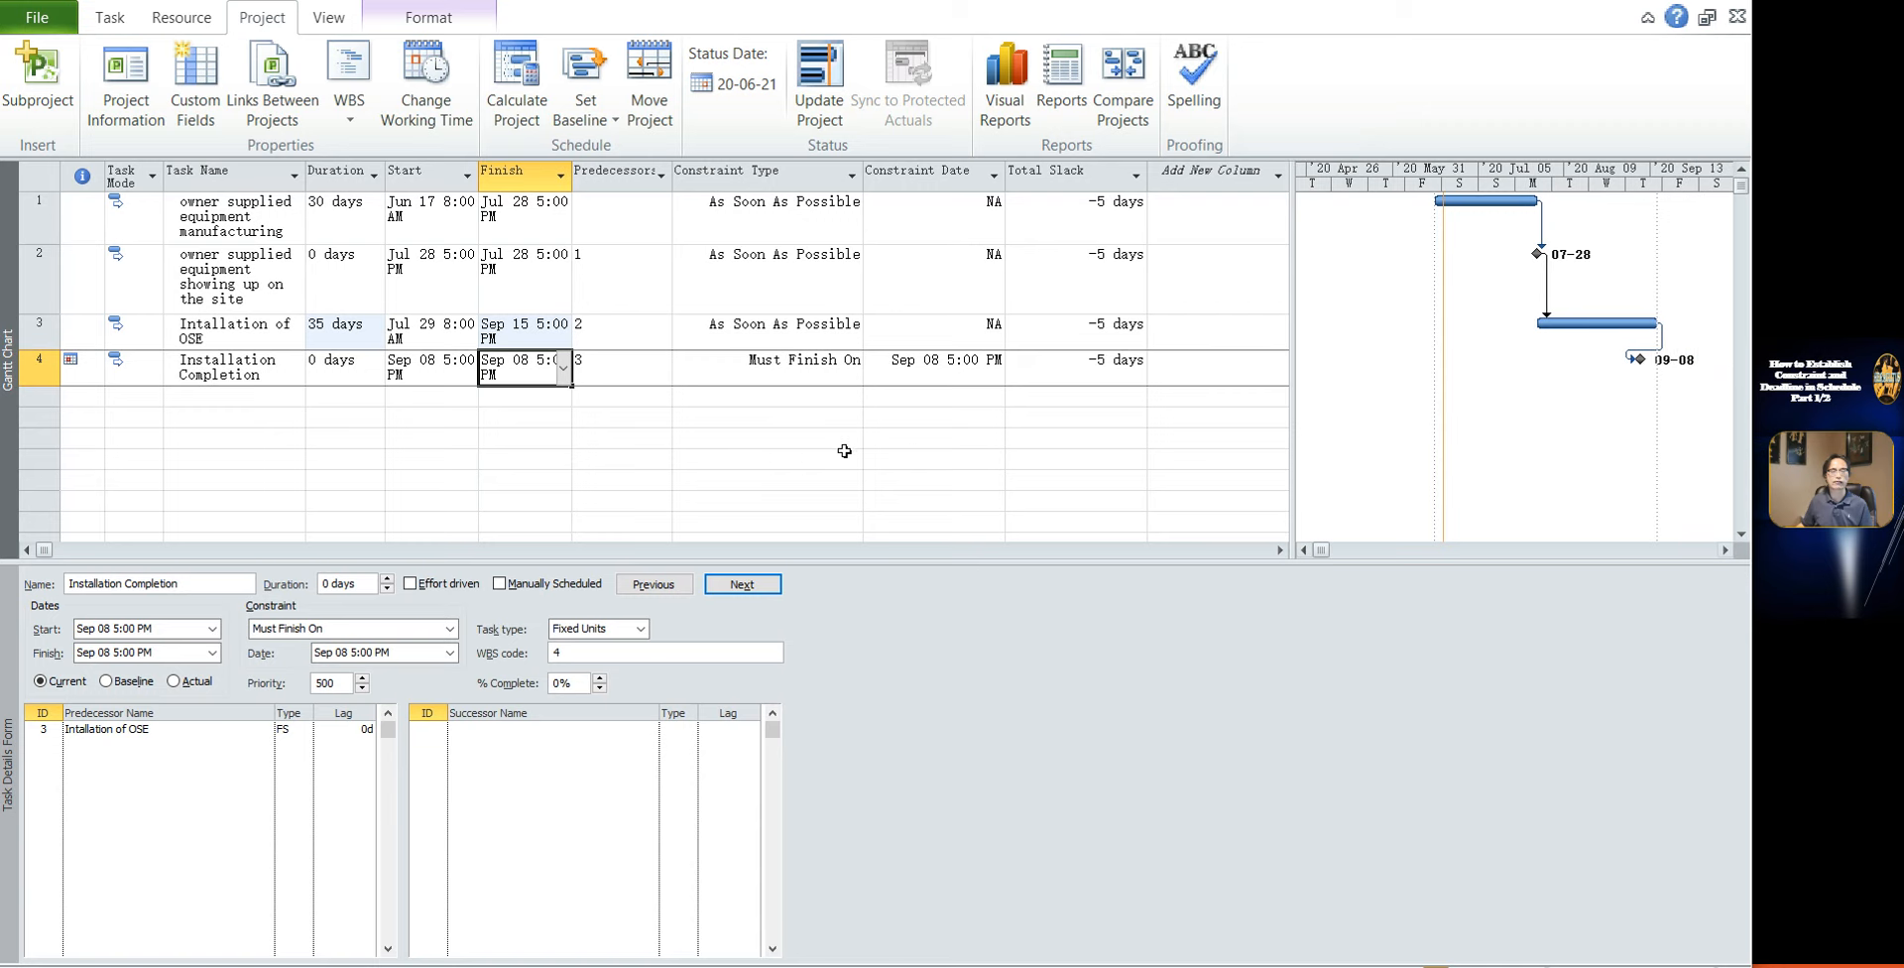
pyautogui.click(1091, 180)
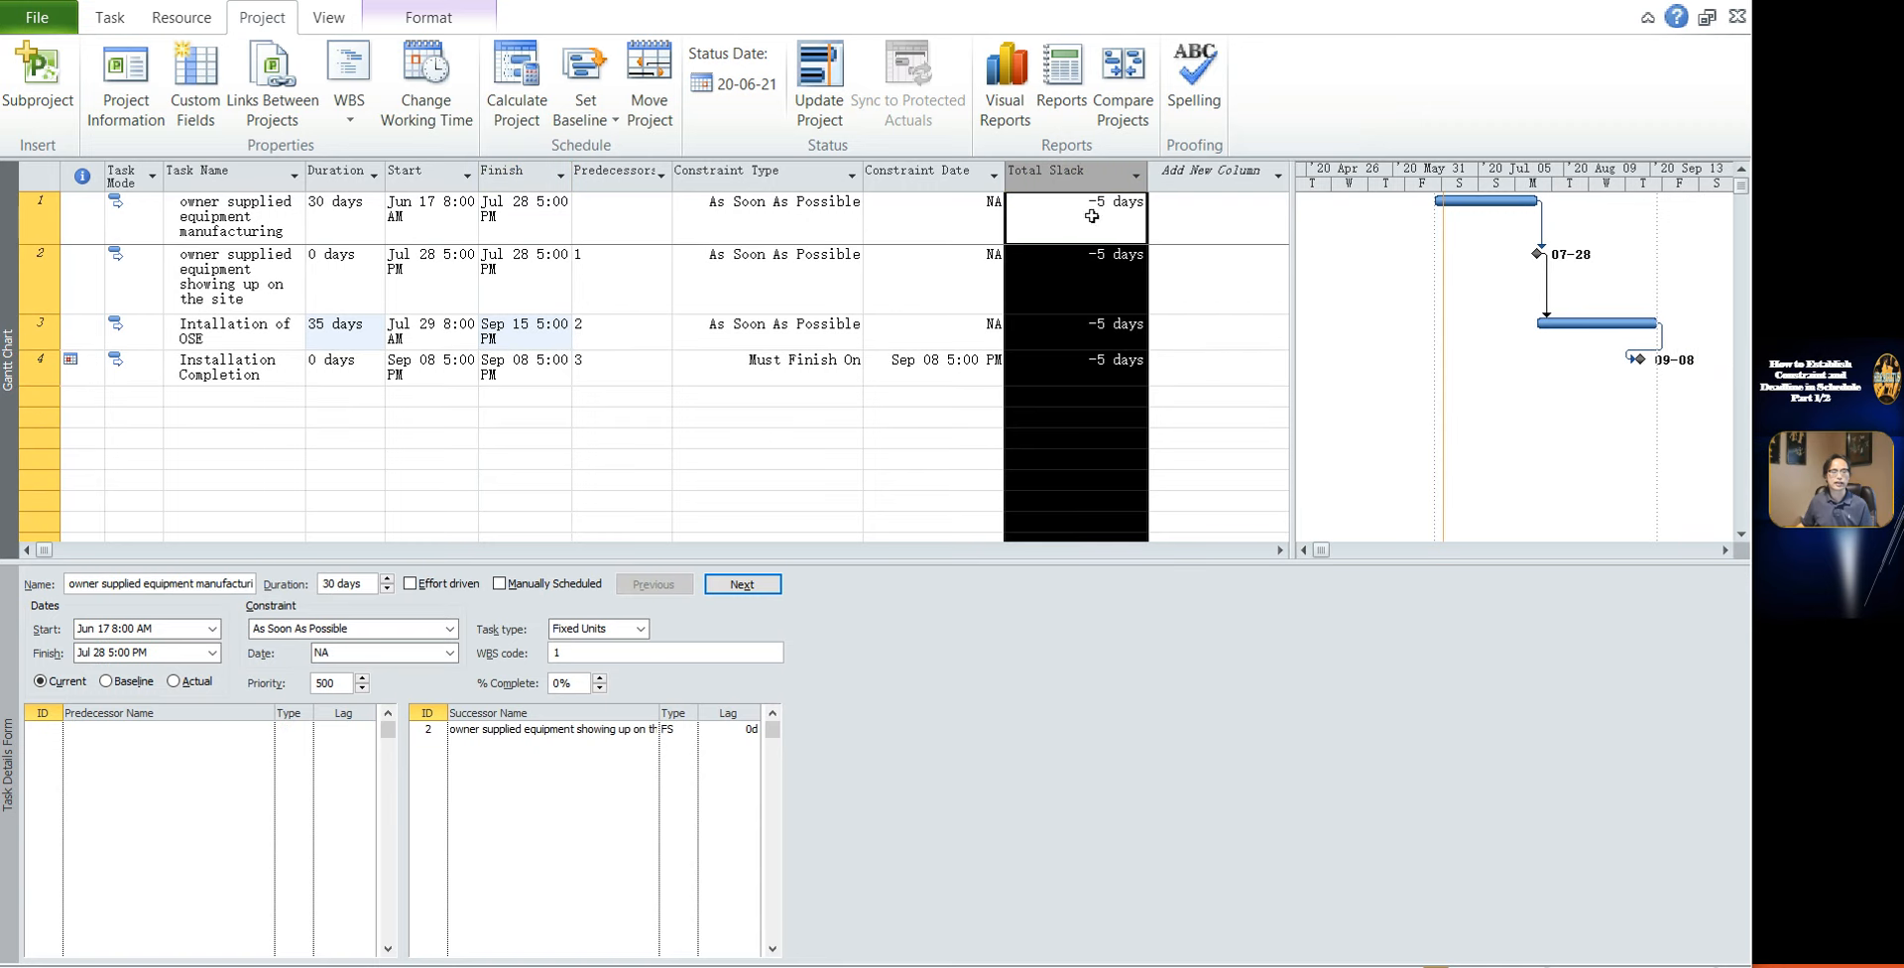
pyautogui.click(868, 377)
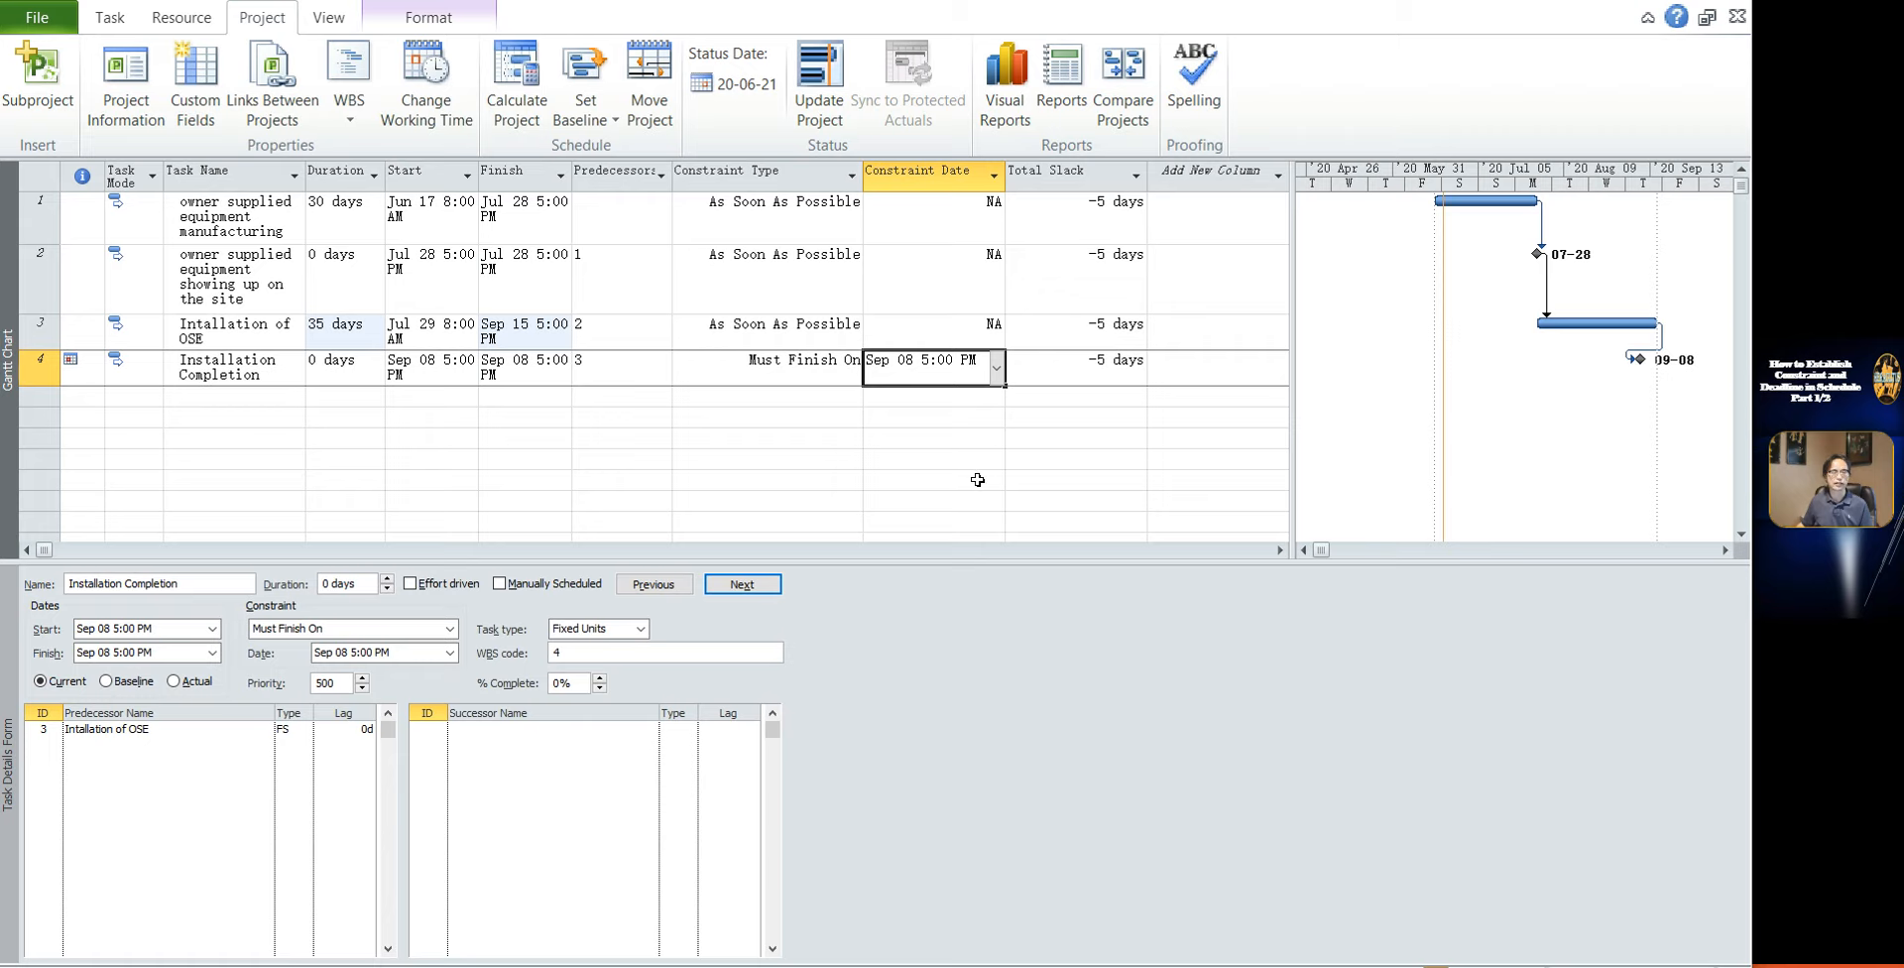
pyautogui.click(740, 444)
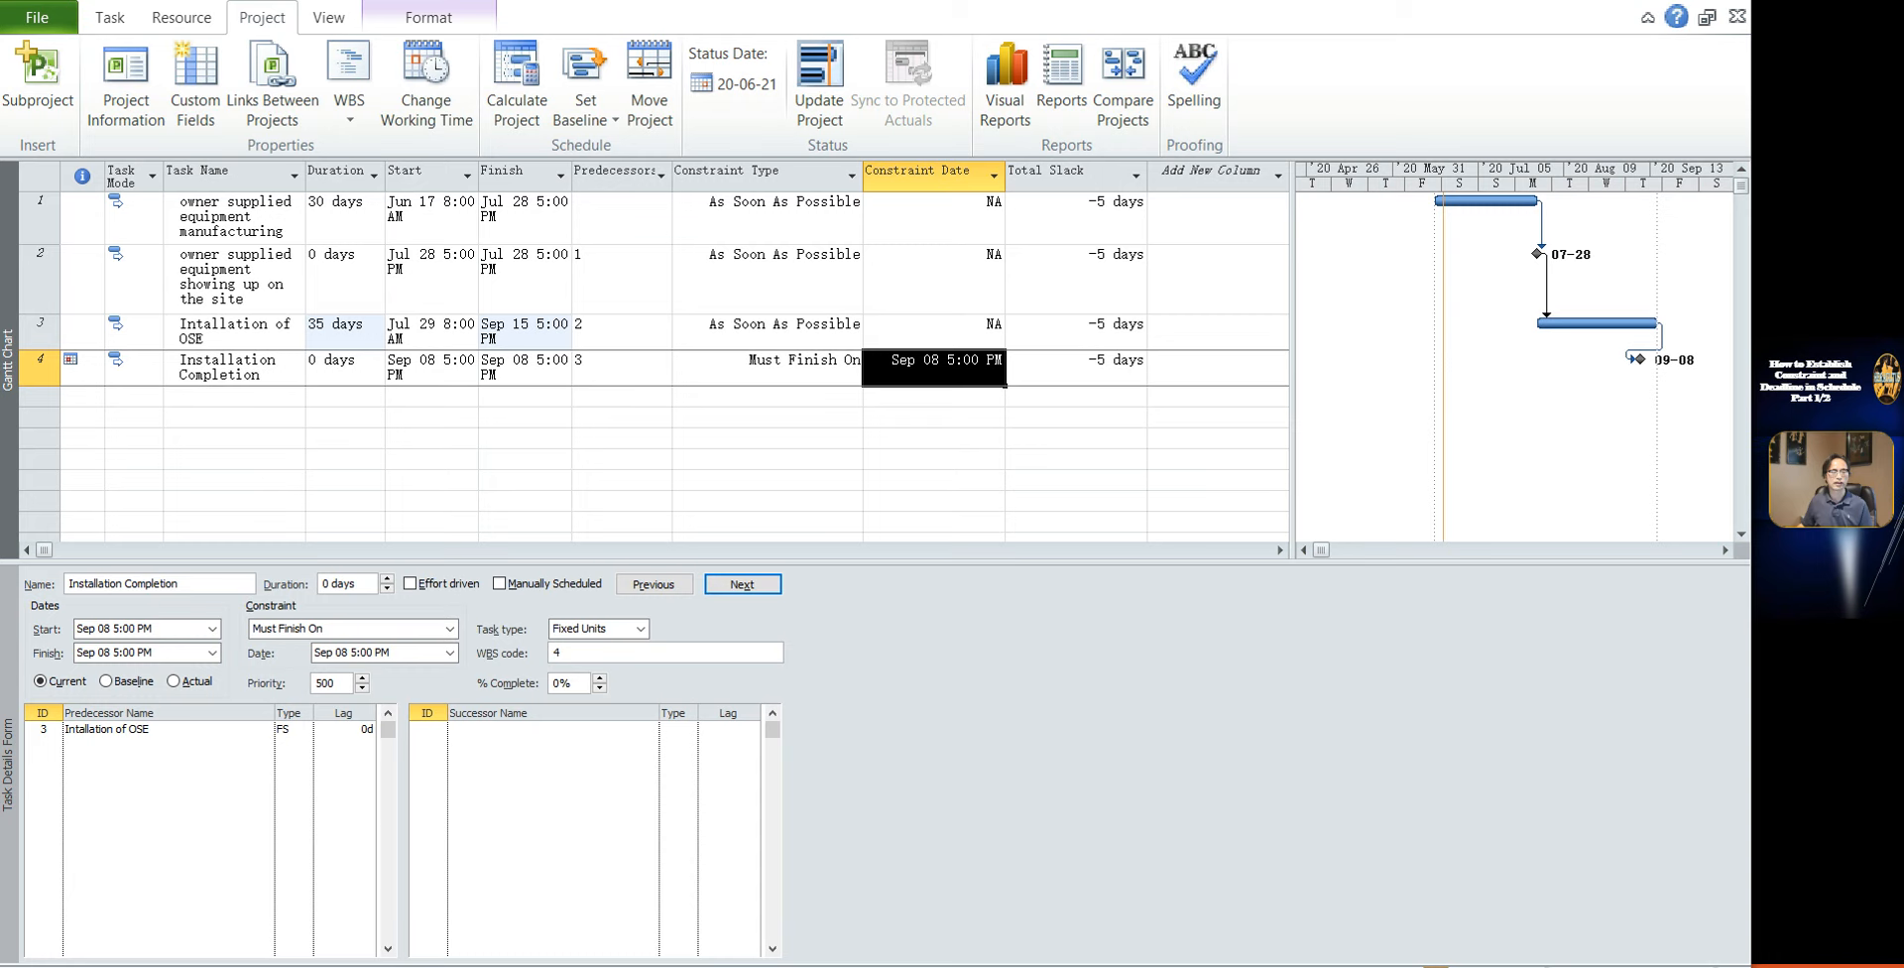
# Insert a new task above the Installation Completion milestone and name it "calculated date of installation completion"
pyautogui.click(316, 431)
pyautogui.click(216, 364)
pyautogui.rightClick(218, 366)
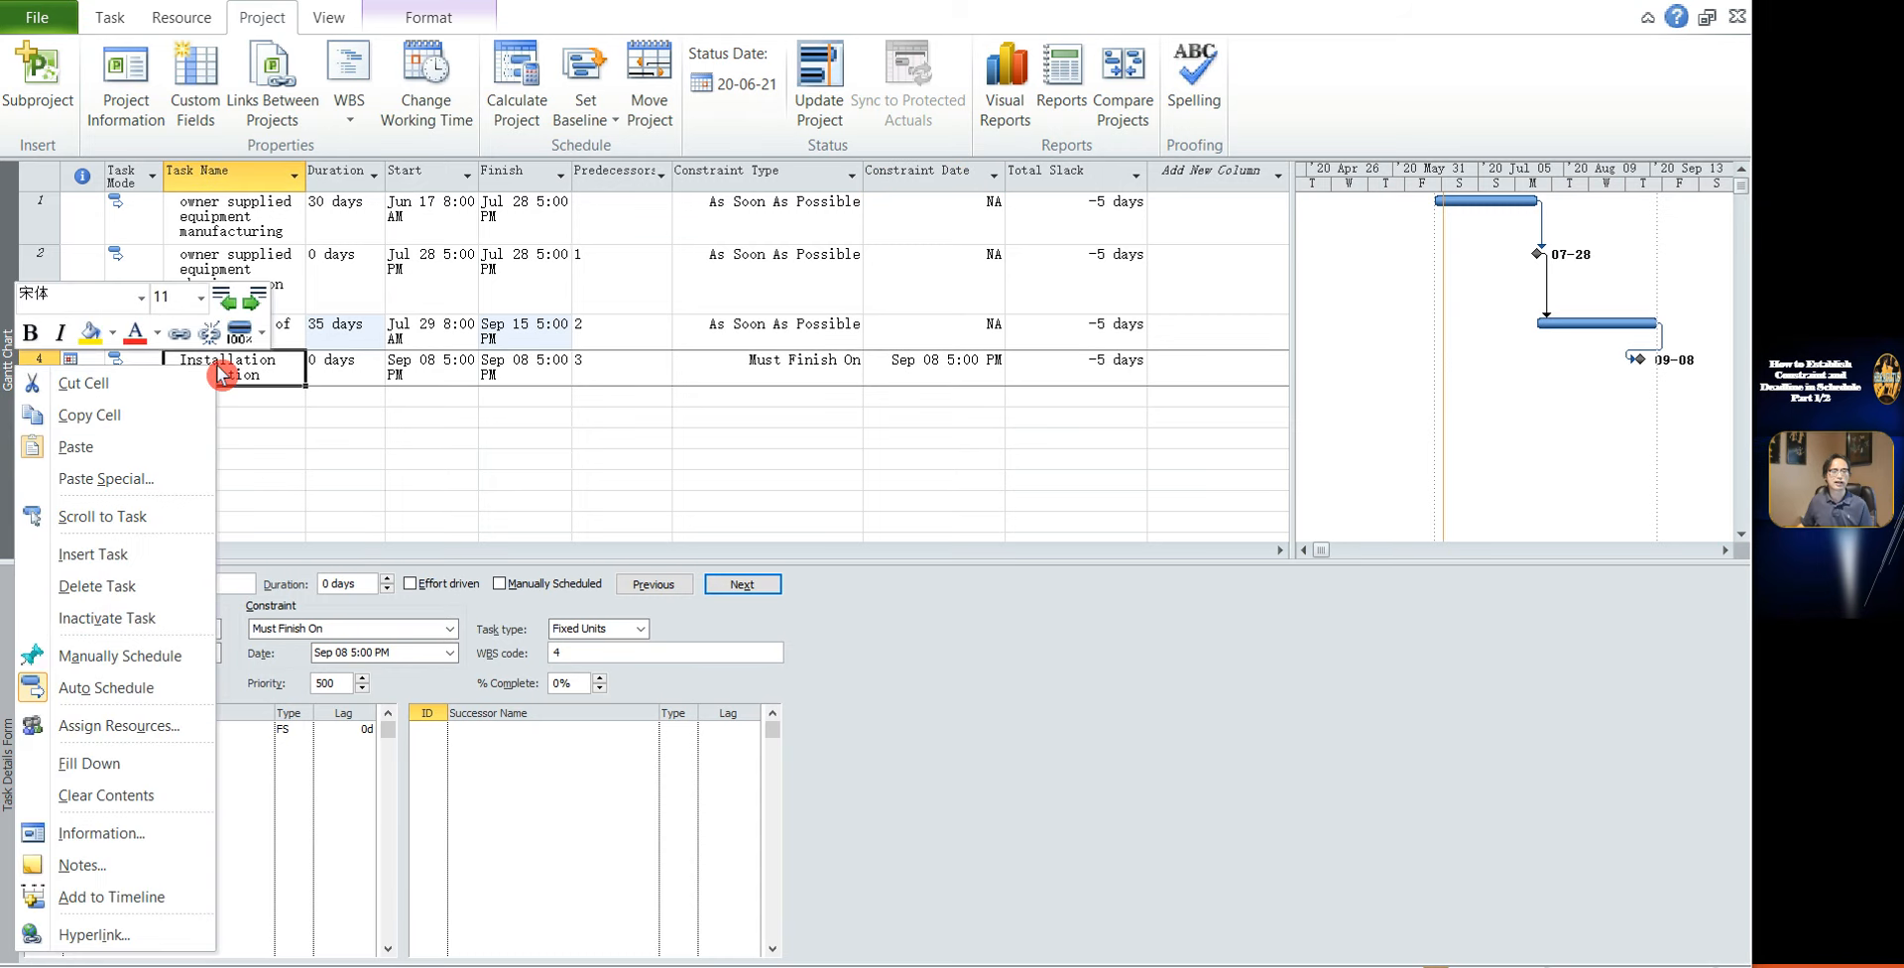
pyautogui.click(118, 561)
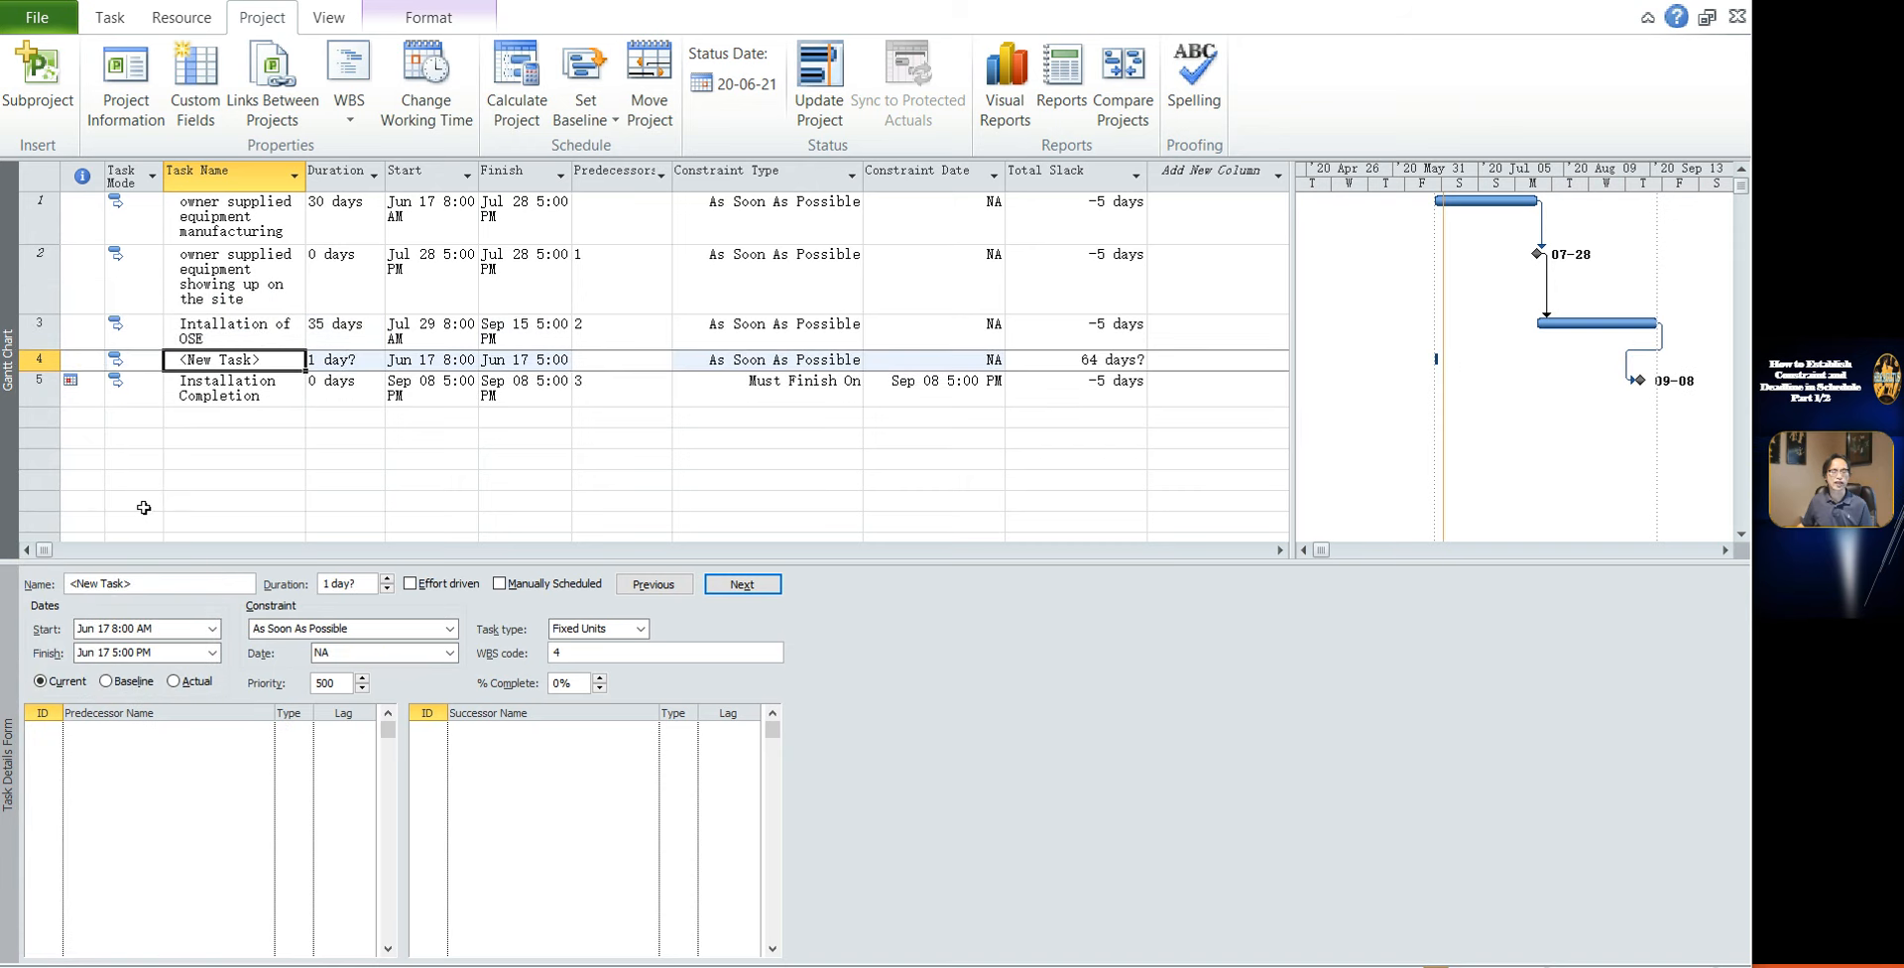
pyautogui.click(234, 360)
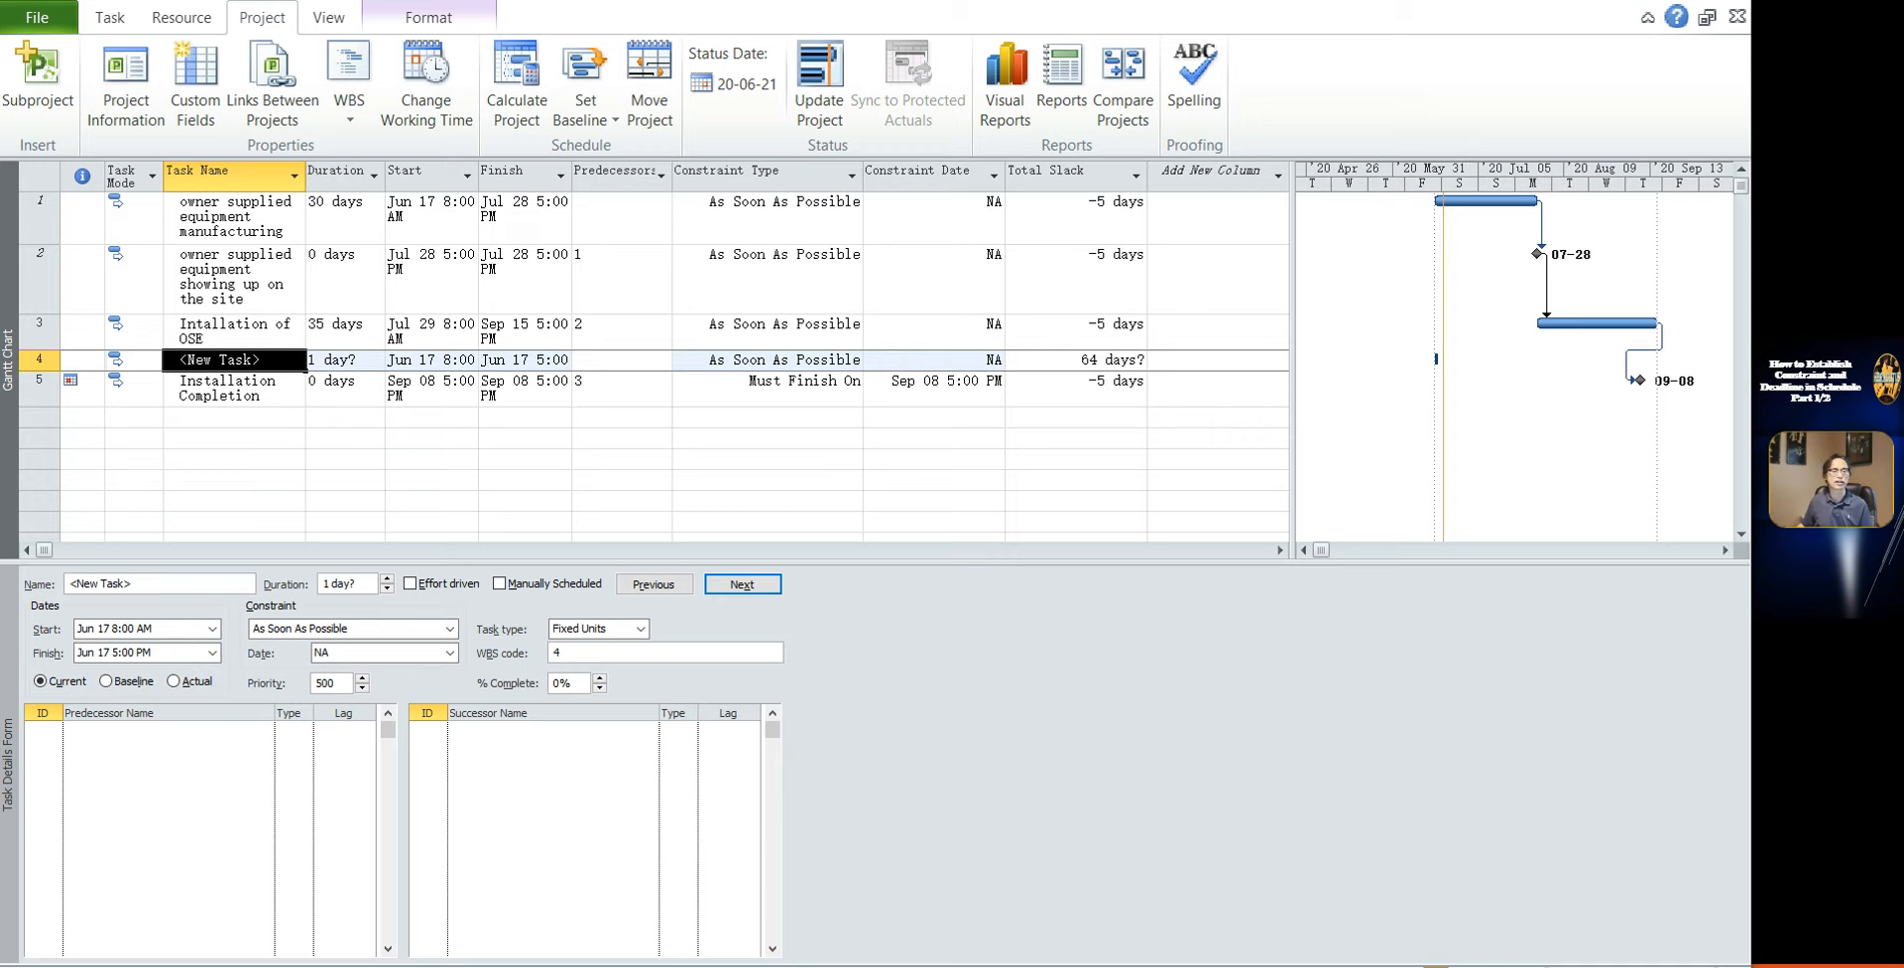
pyautogui.click(245, 359)
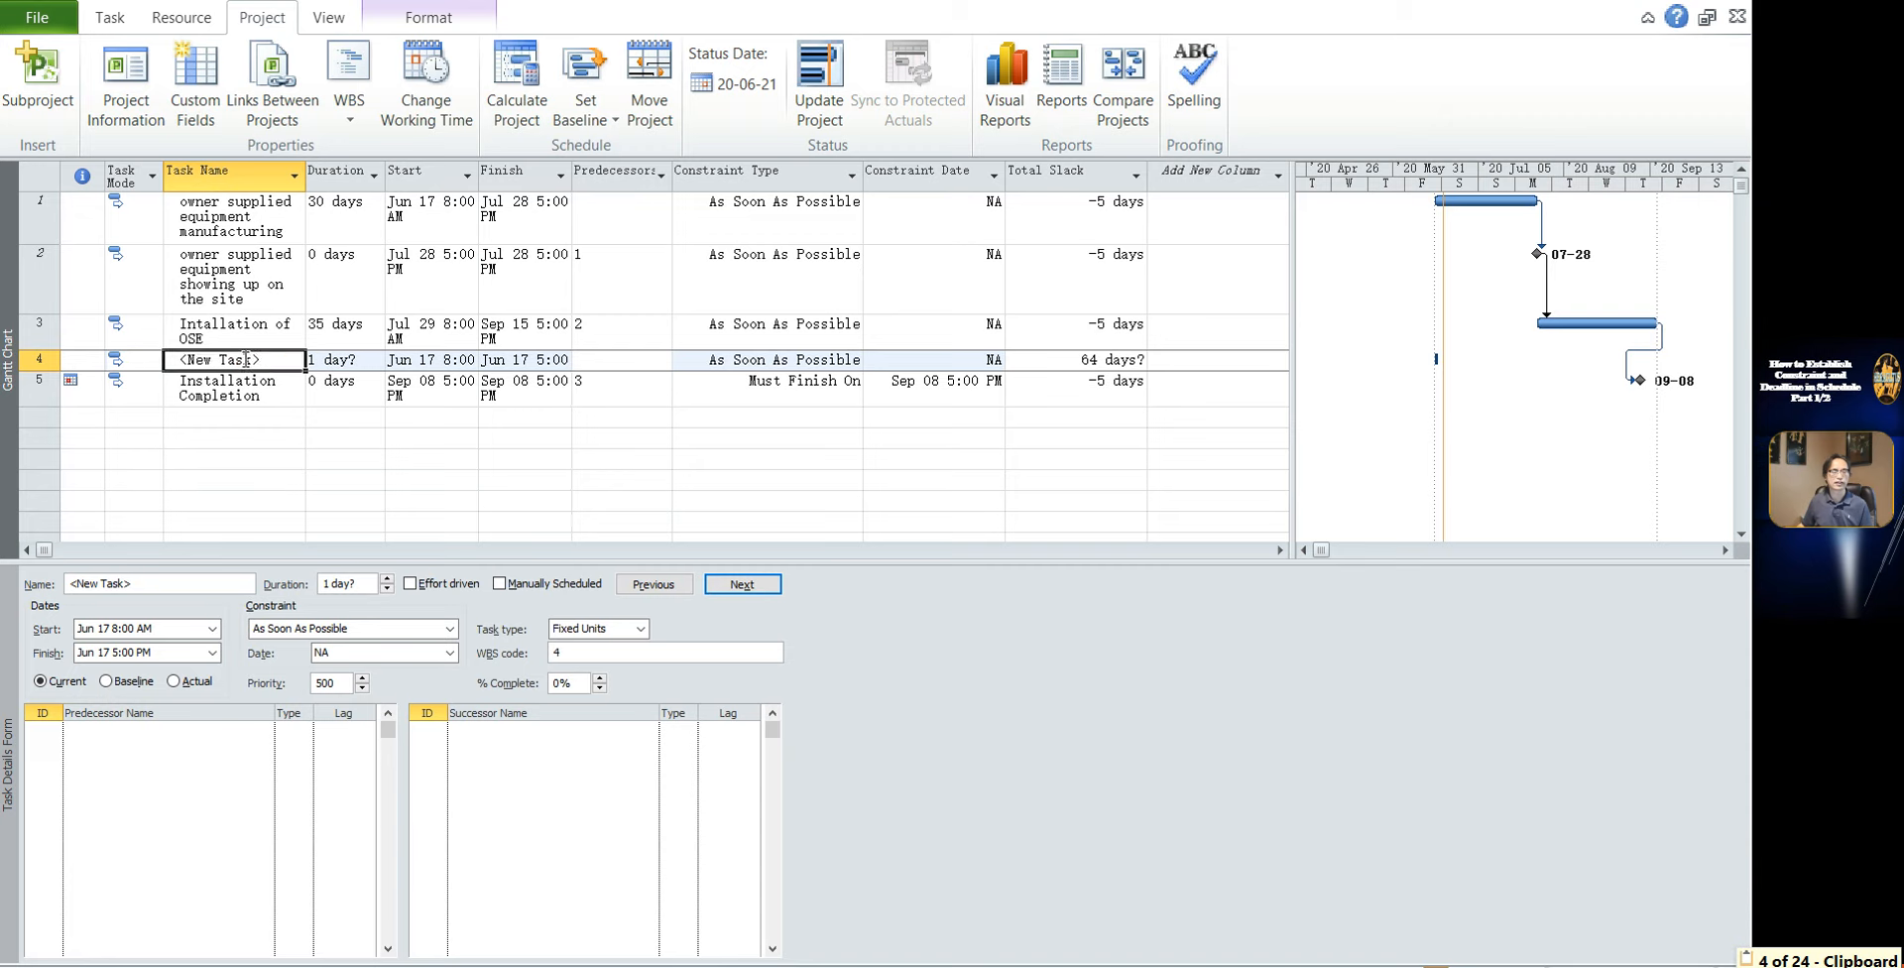
pyautogui.write('calculated date of installation completion')
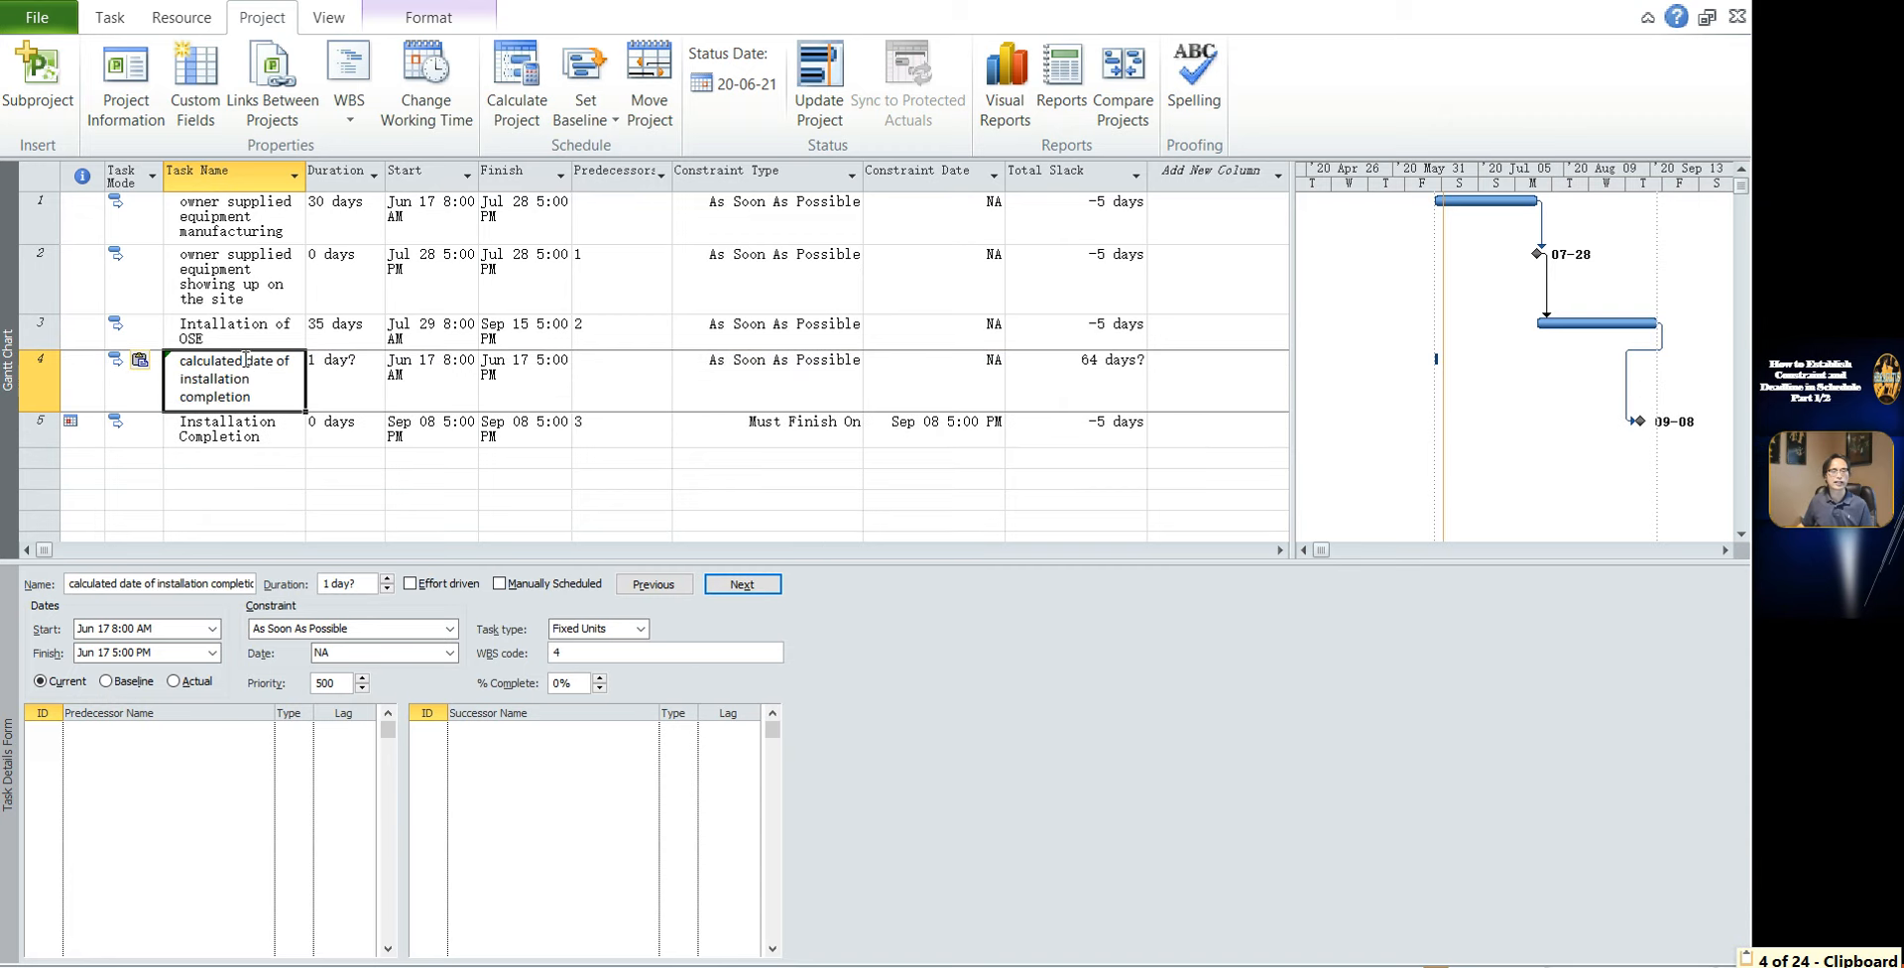
pyautogui.click(278, 476)
# Link the calculated completion task with task 3 as predecessor and task 5 as successor, accepting the scheduling conflict
pyautogui.click(230, 363)
pyautogui.click(45, 731)
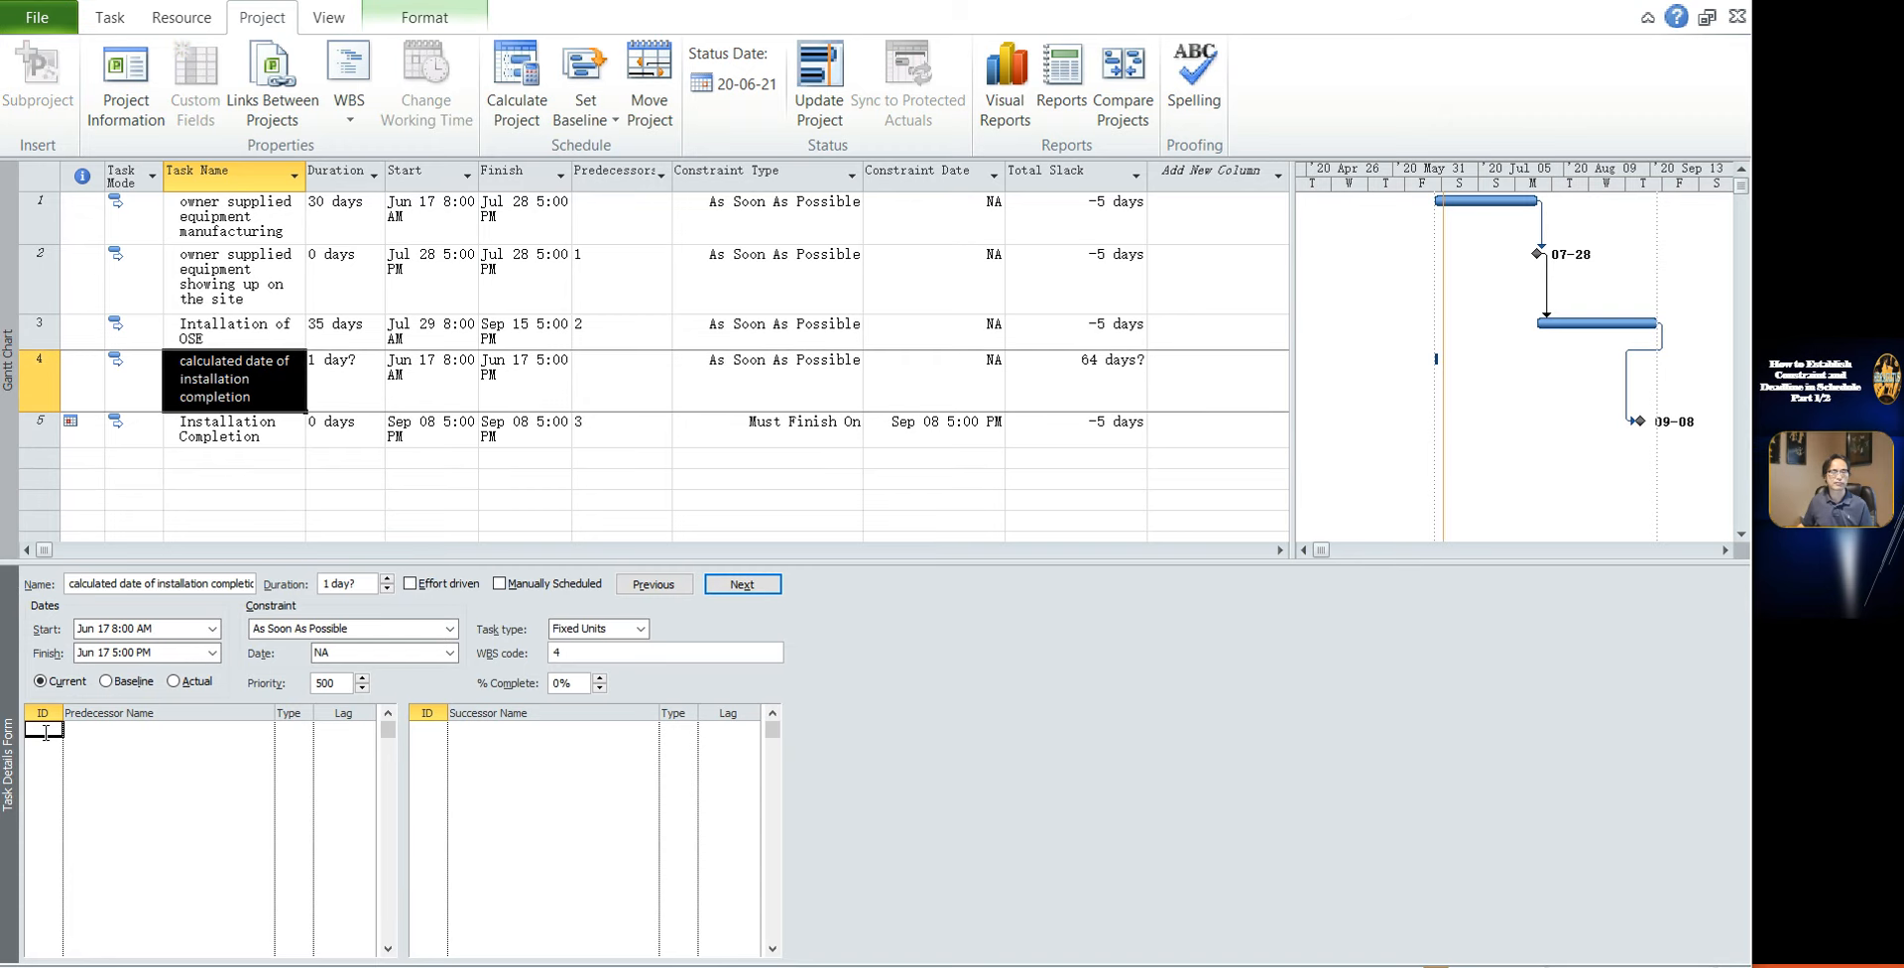
pyautogui.write('3')
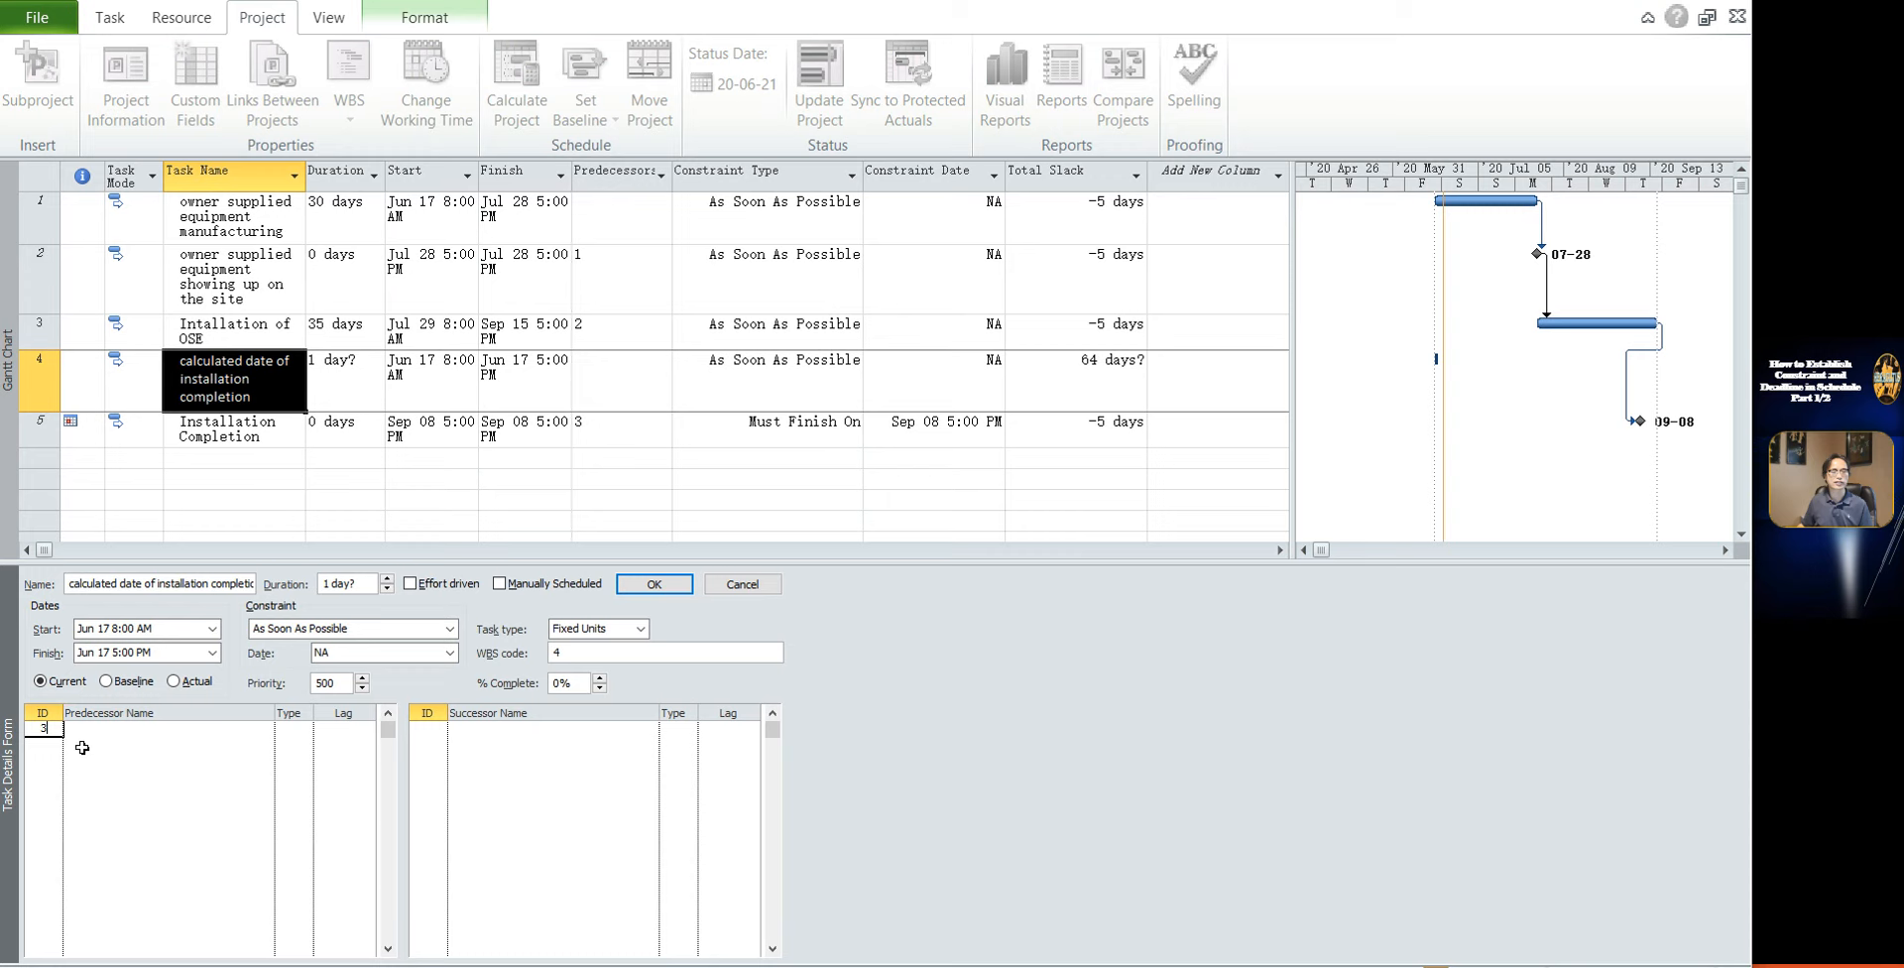
pyautogui.click(434, 731)
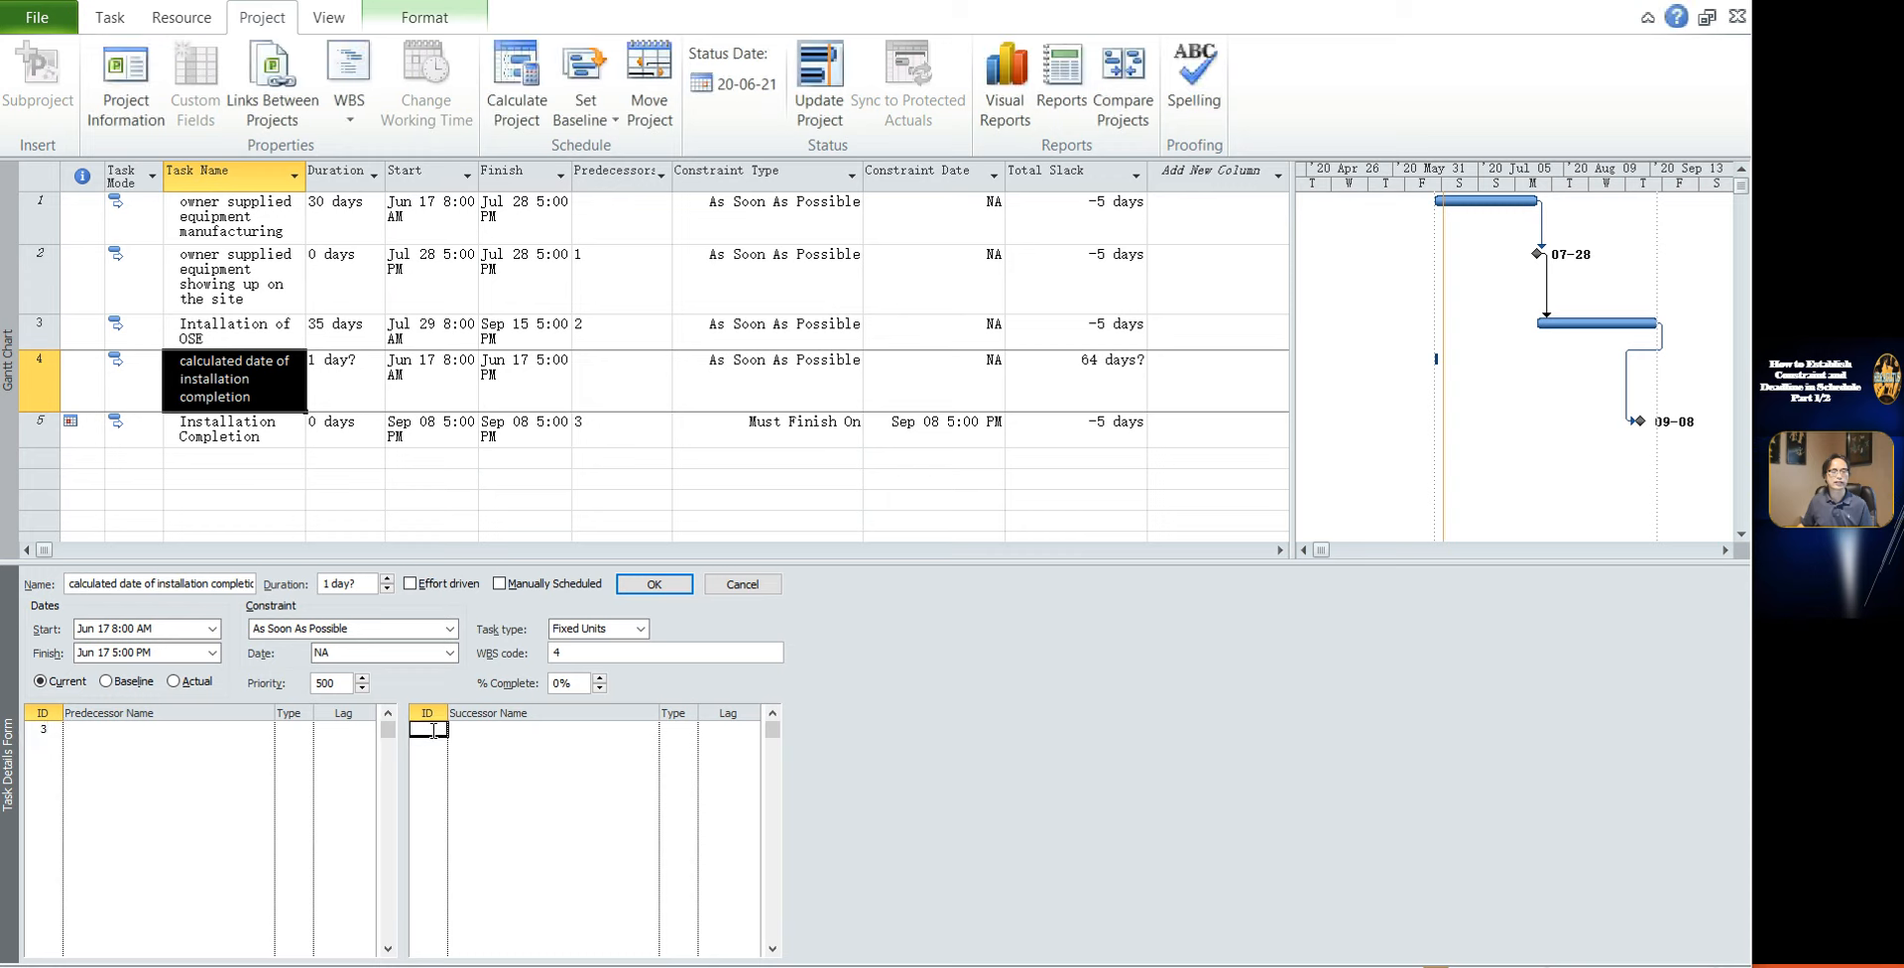
pyautogui.write('5')
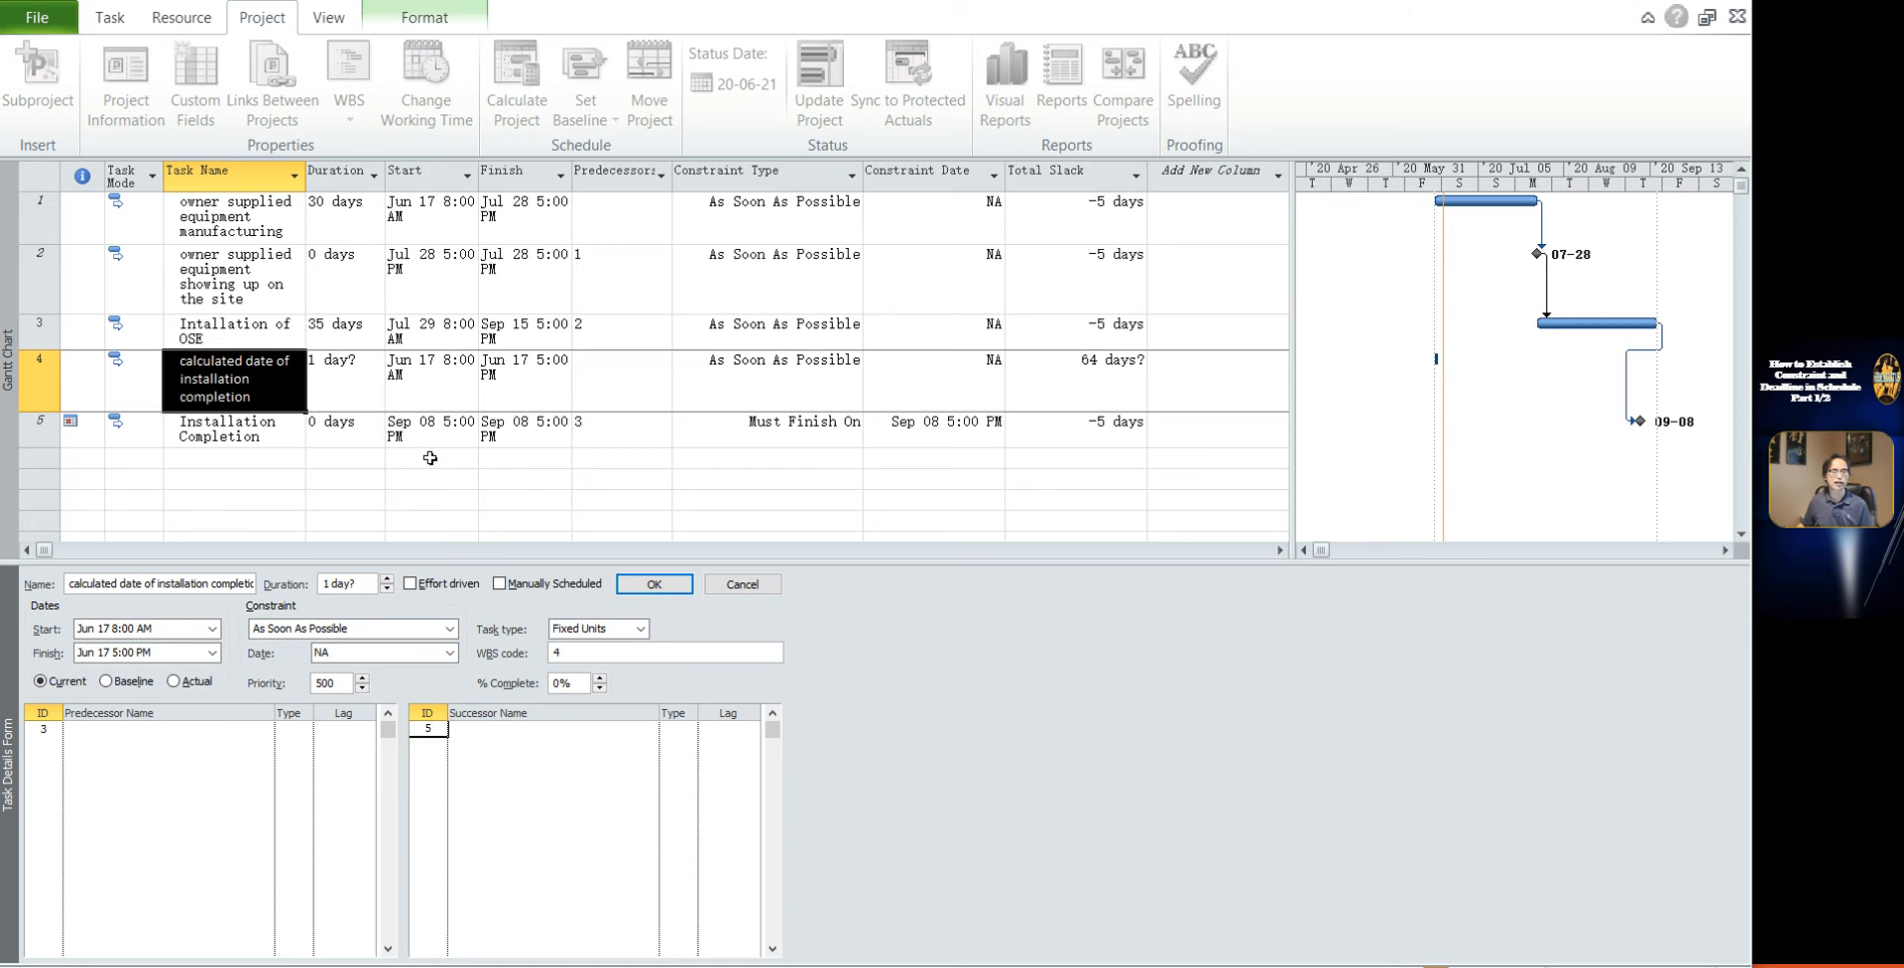
pyautogui.press('Return')
pyautogui.click(951, 632)
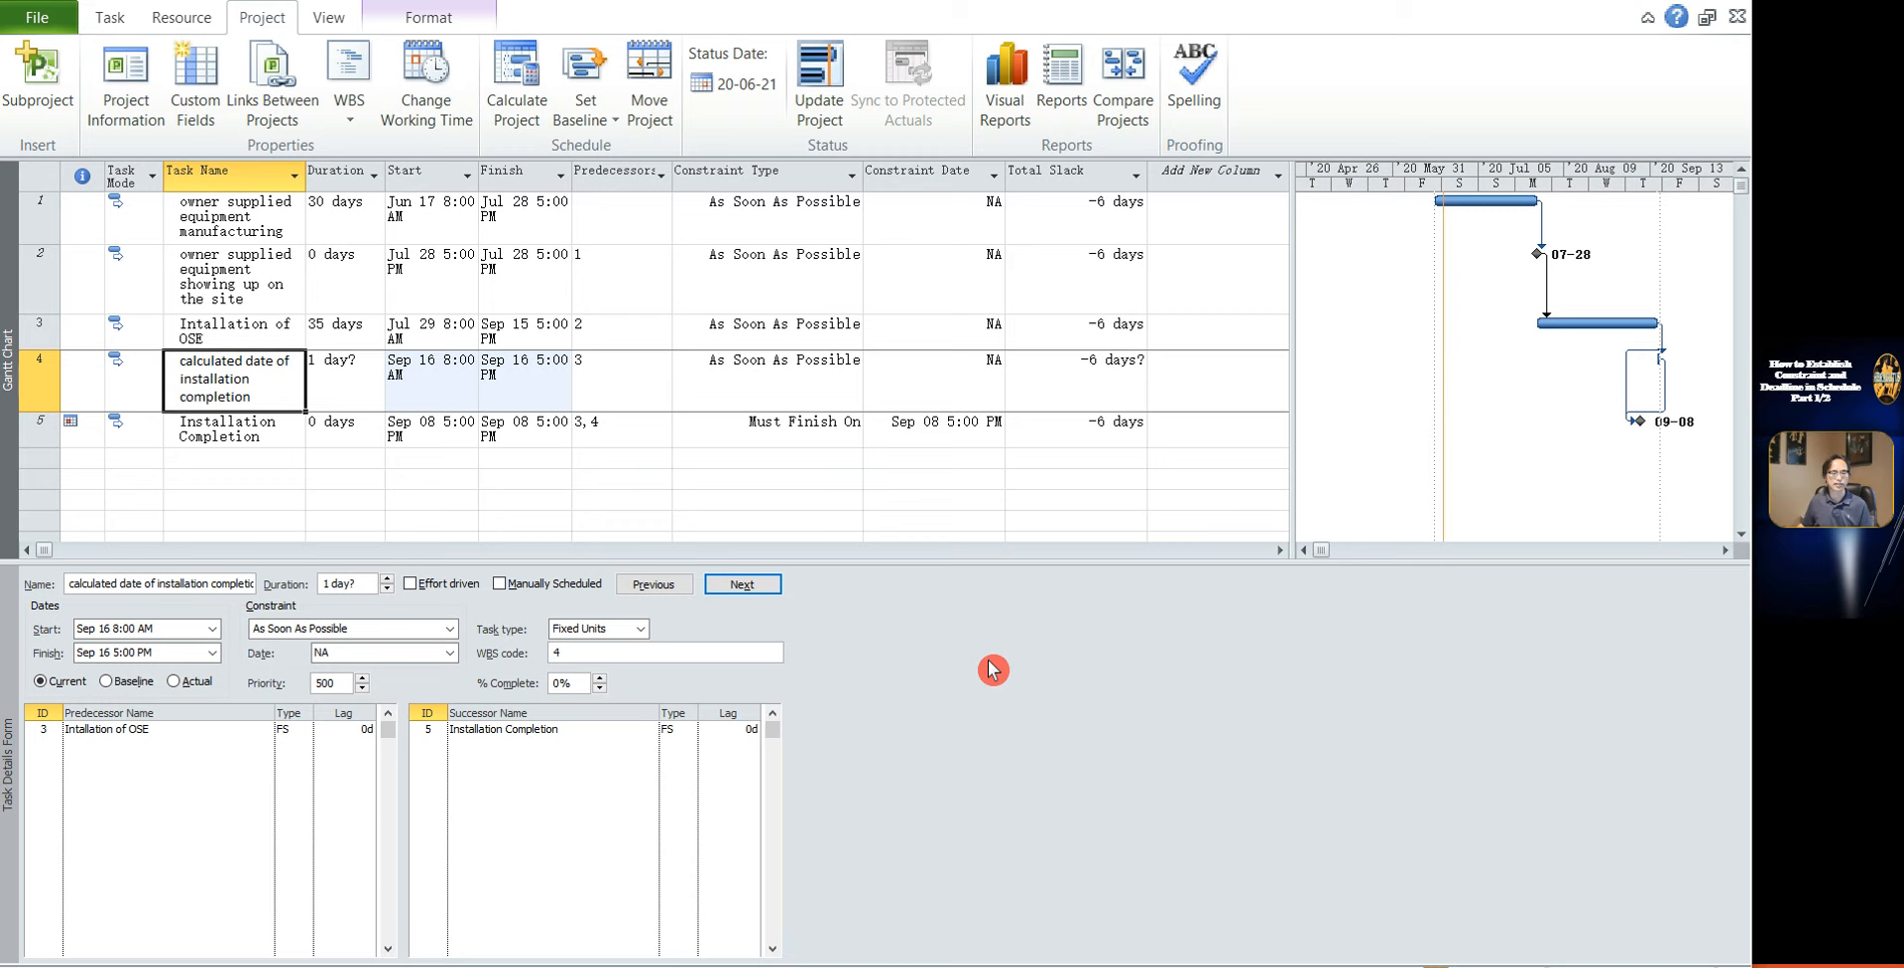
# Set the duration of the calculated completion task to 0 days to make it a milestone
pyautogui.click(357, 391)
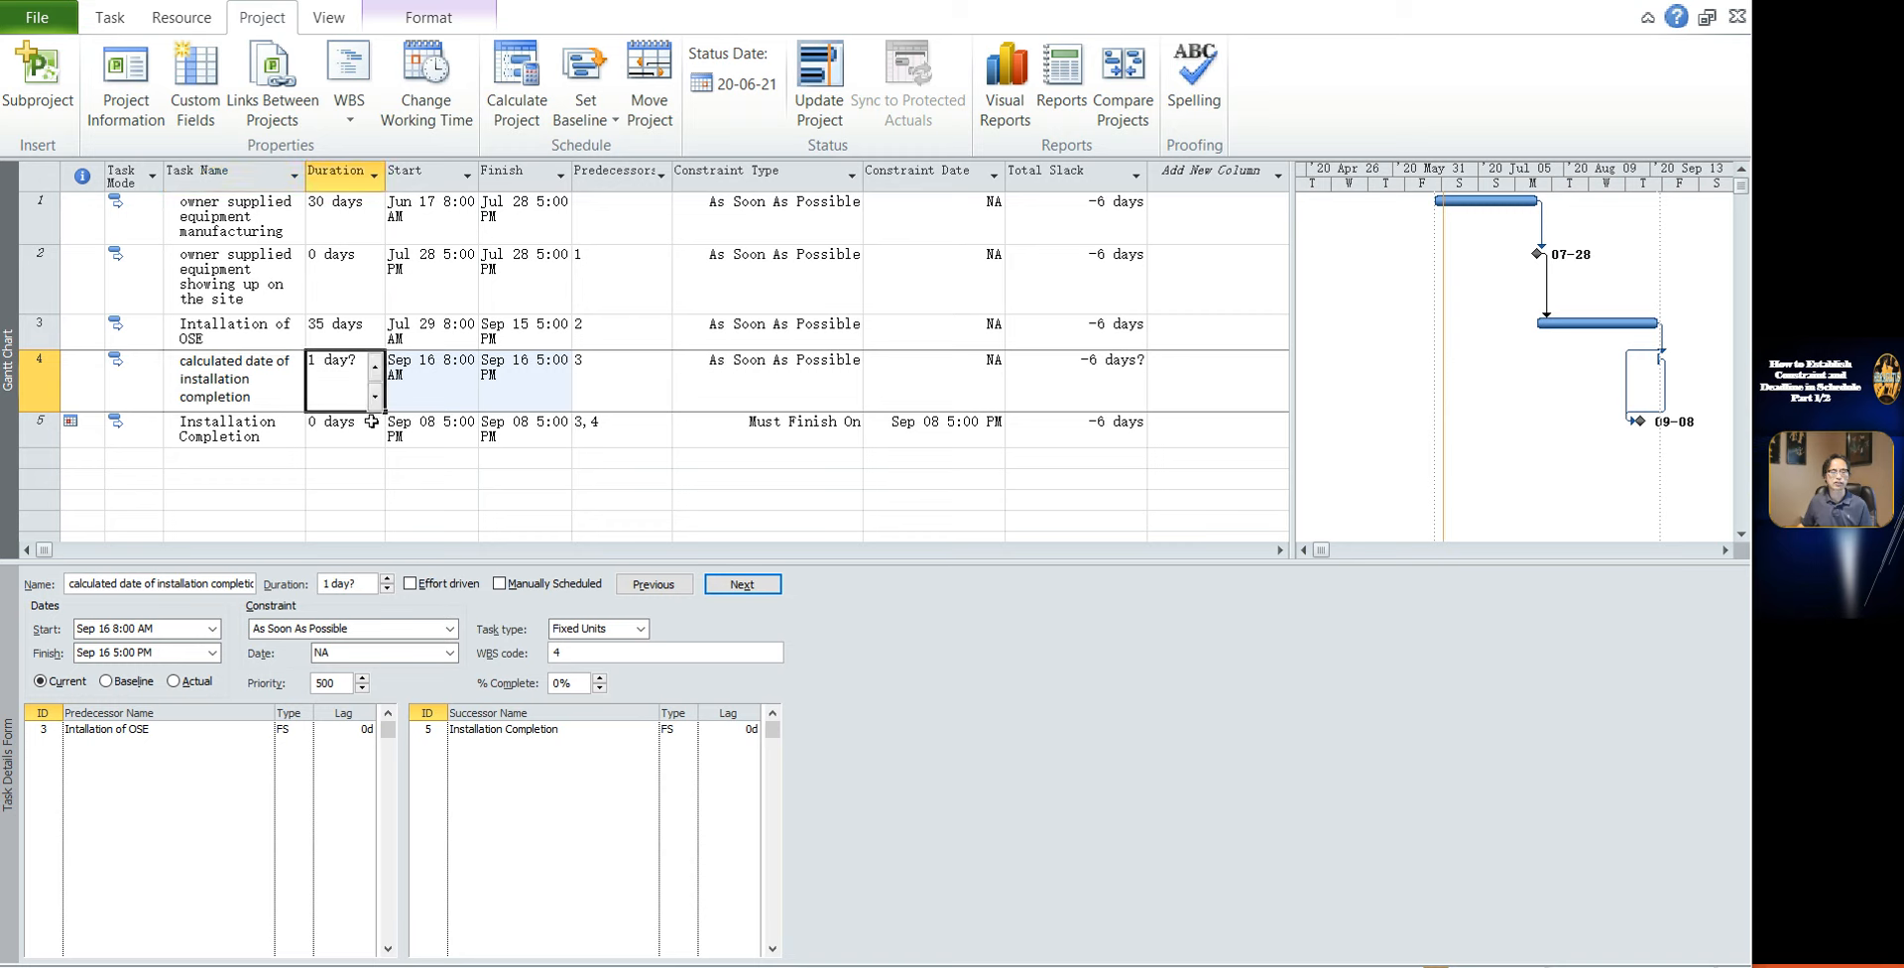
pyautogui.write('0')
pyautogui.click(373, 426)
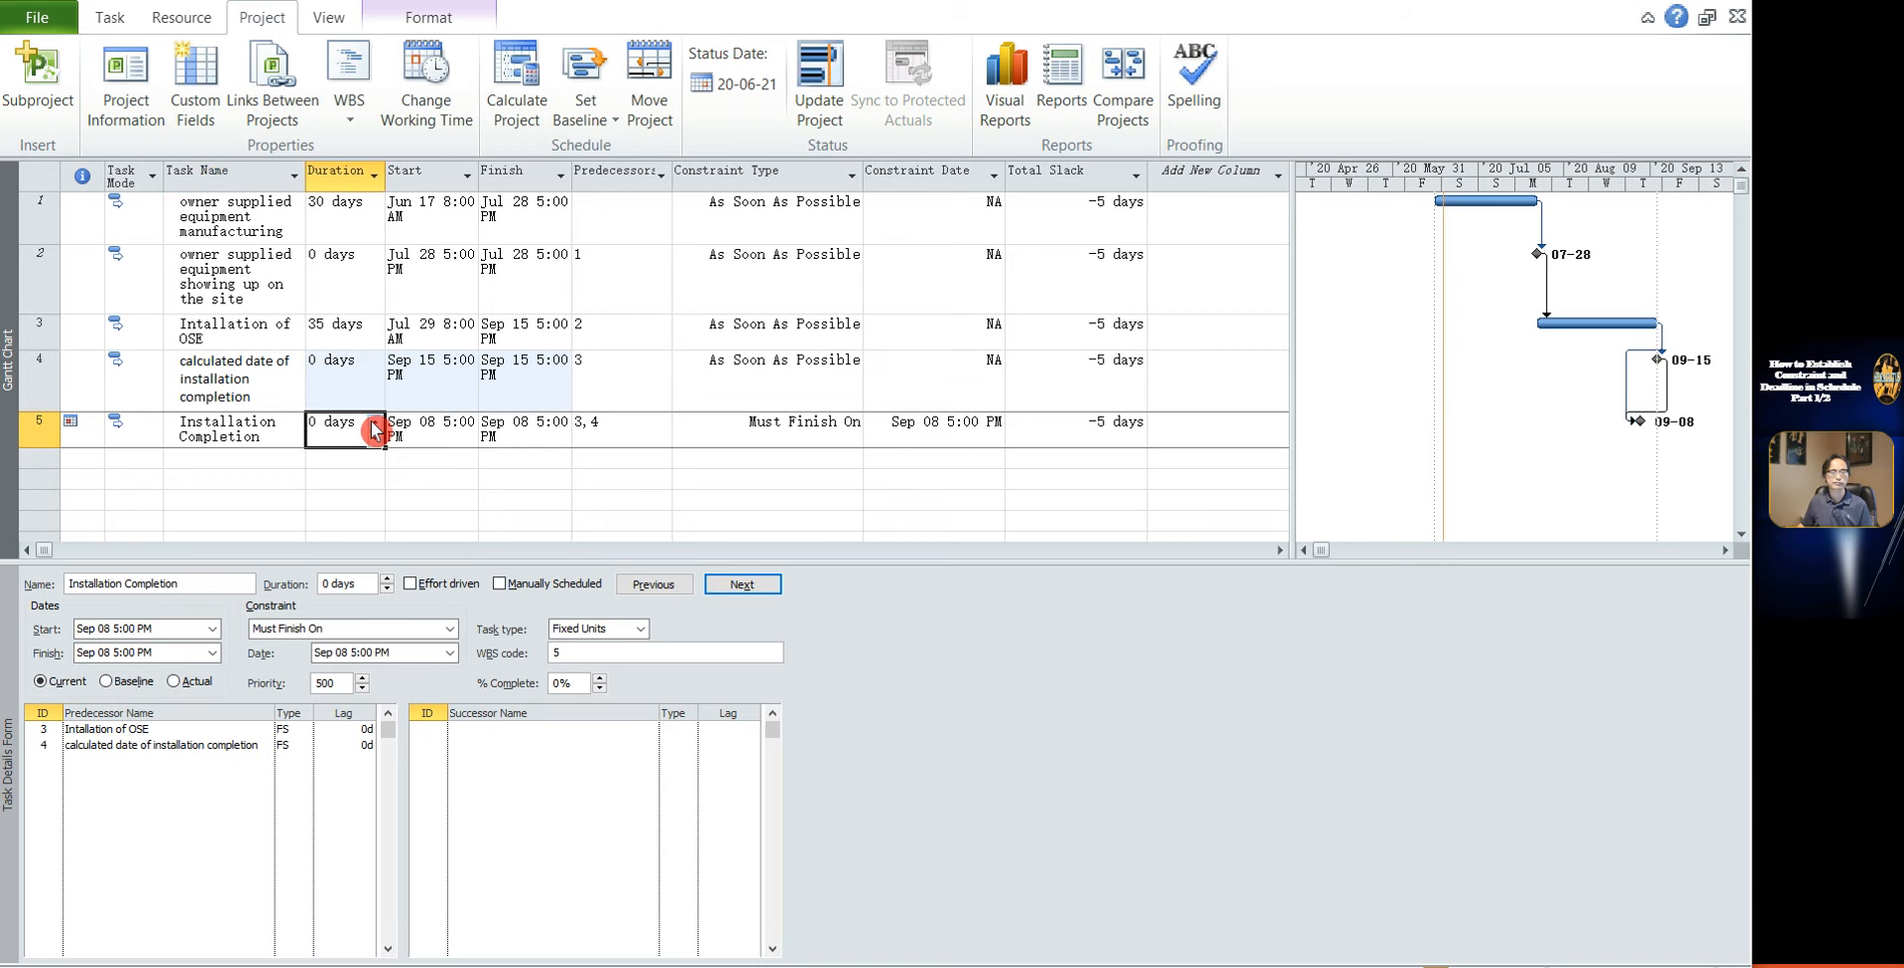
# Compare the finish dates of the installation task and the calculated completion milestone, and check the total slack
pyautogui.click(517, 324)
pyautogui.click(311, 369)
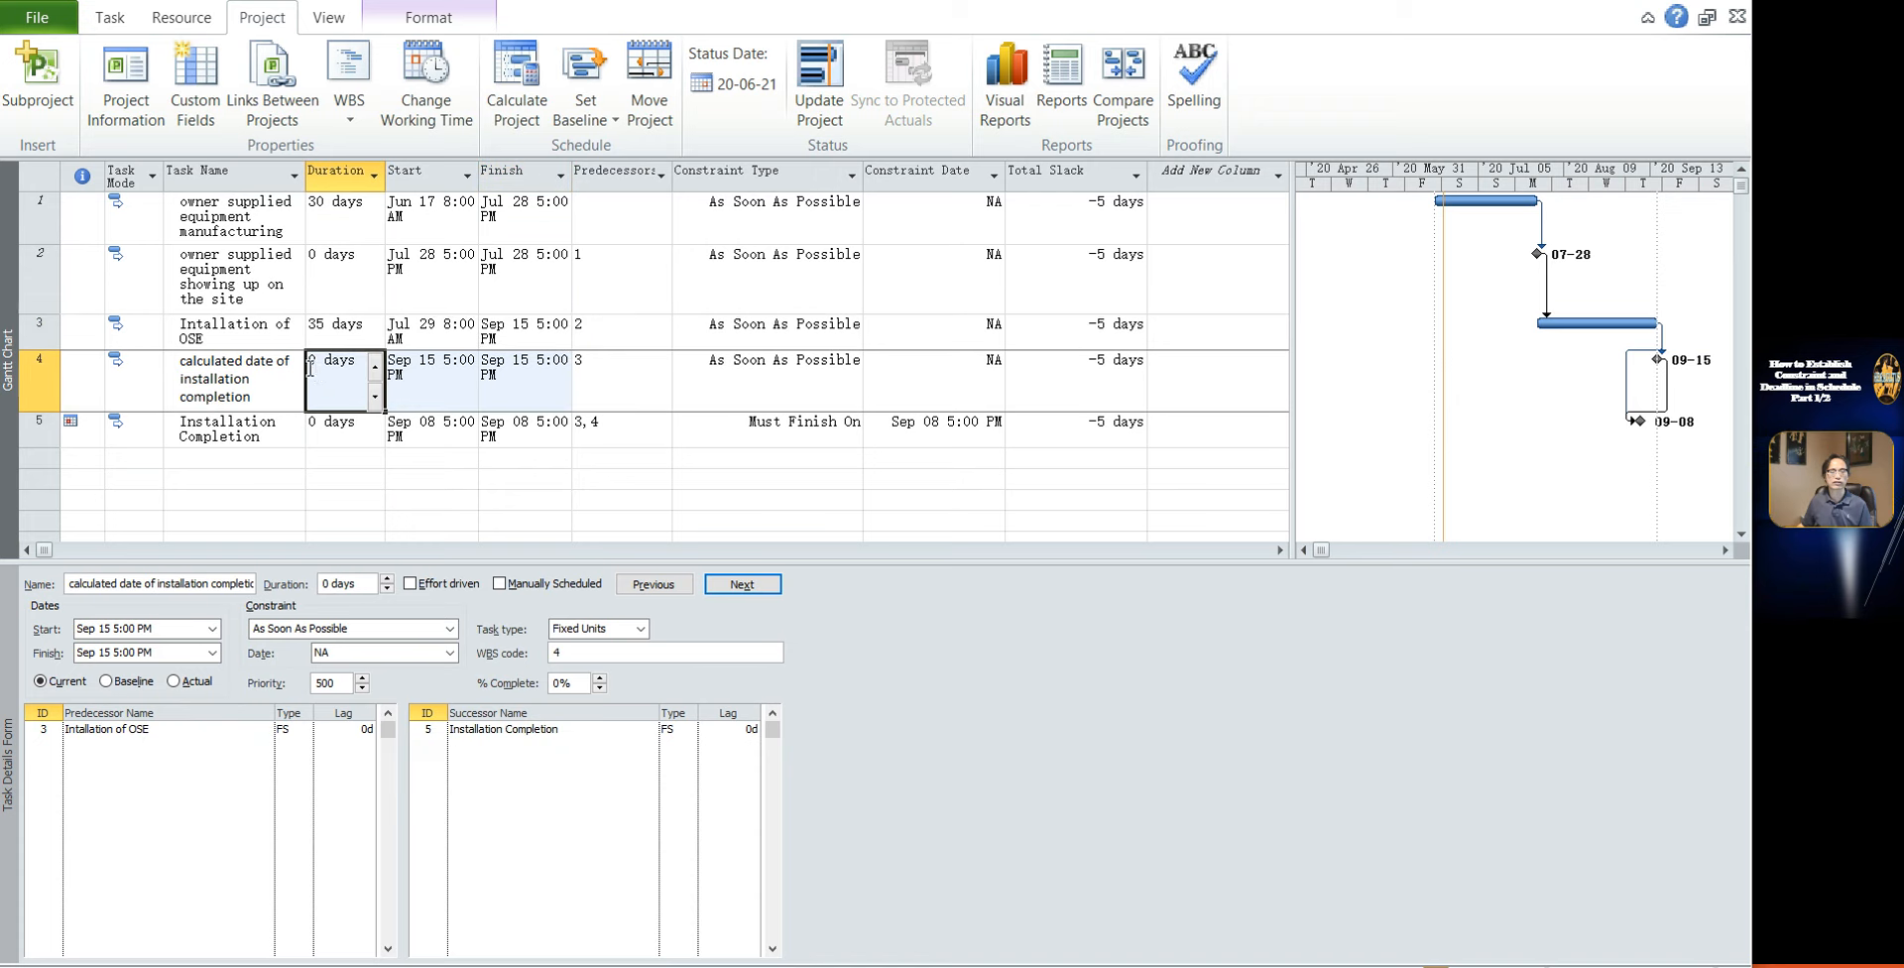
pyautogui.click(1056, 170)
pyautogui.click(901, 466)
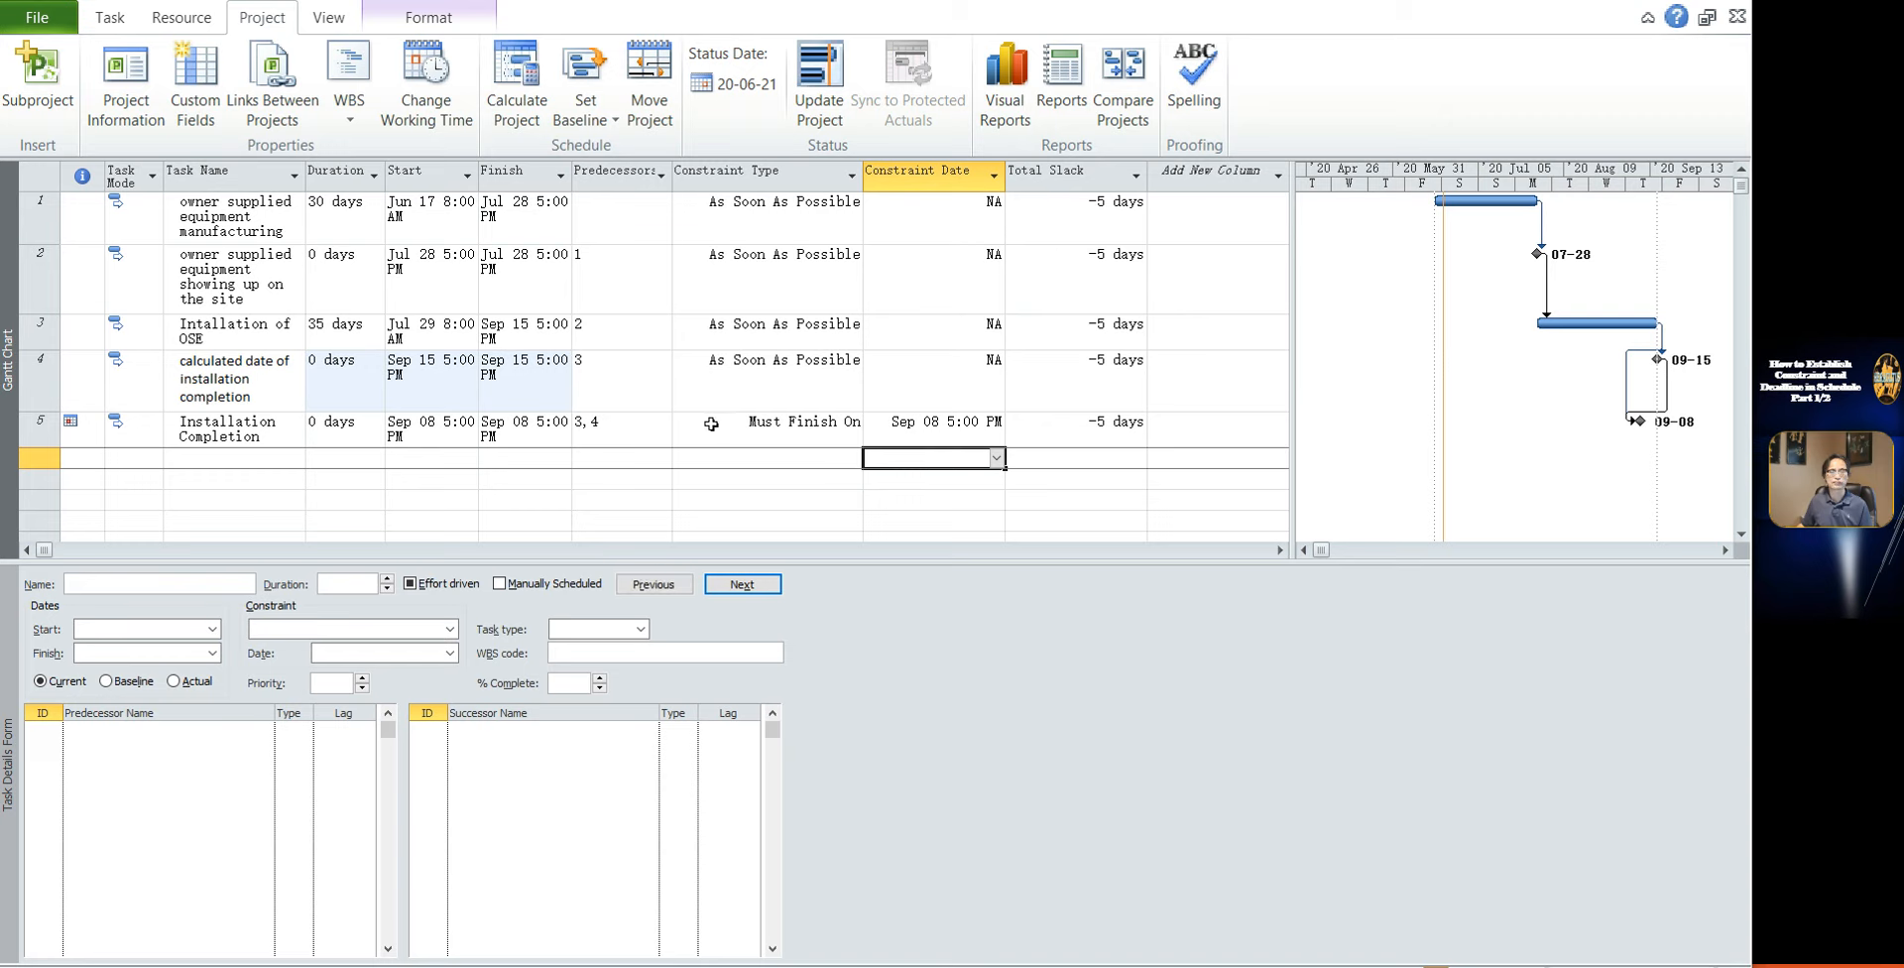
pyautogui.click(514, 369)
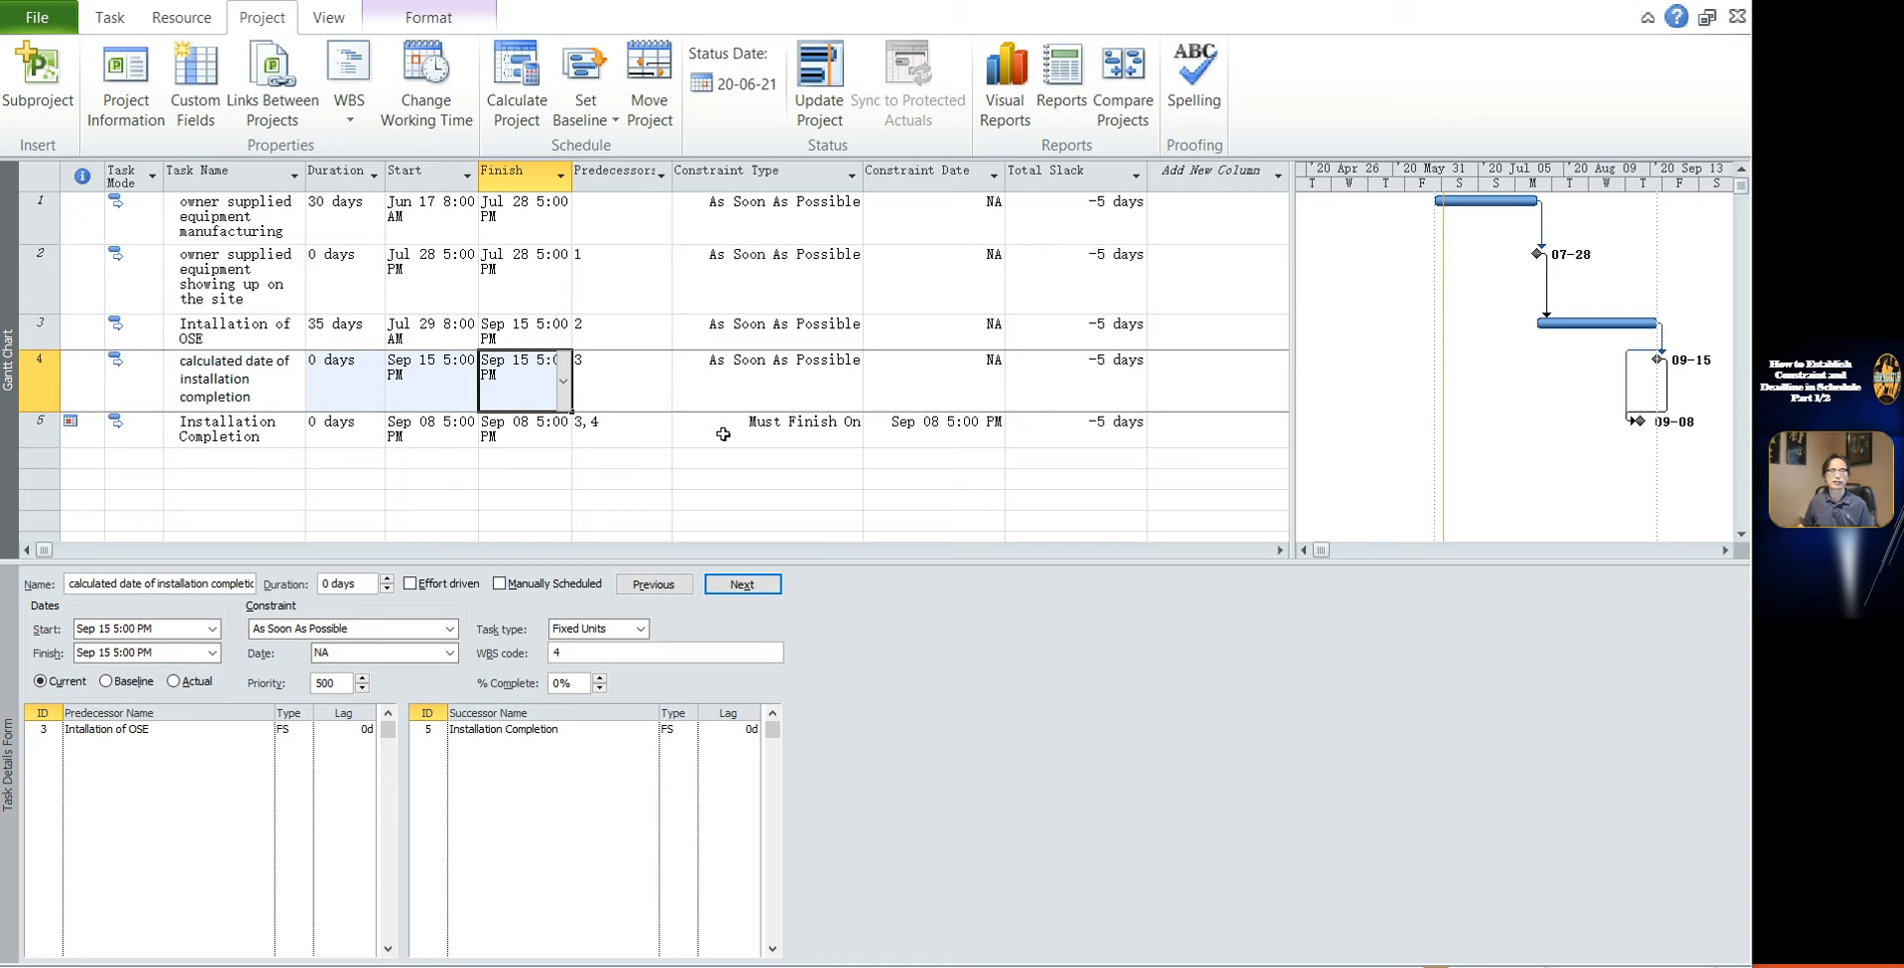